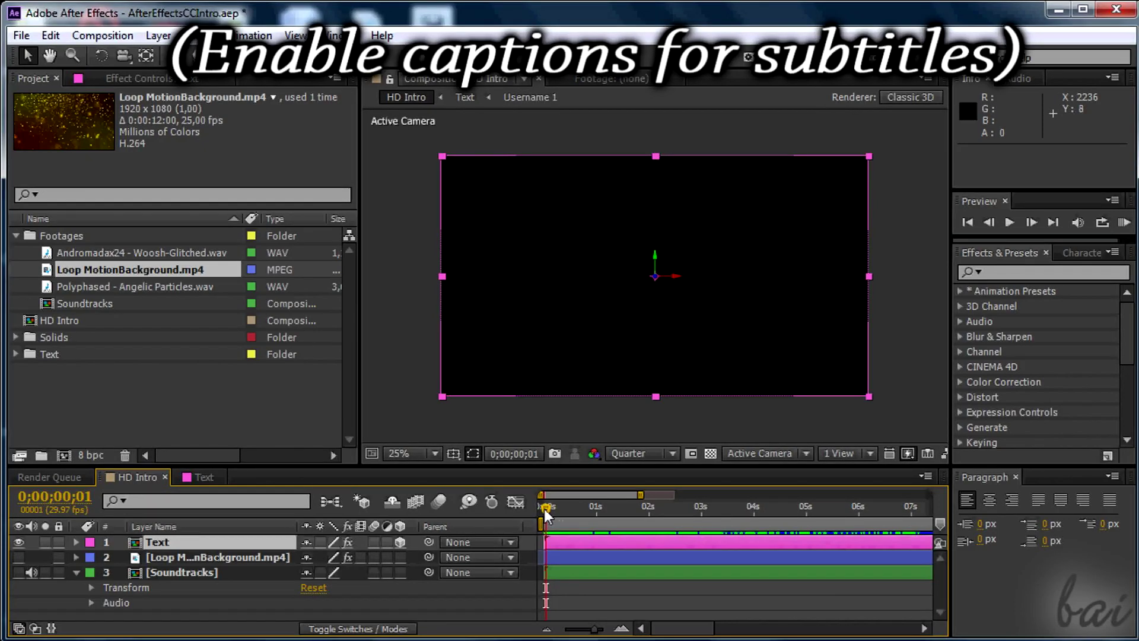
Scrub through the opening seconds of the HD Intro timeline to preview the finished text animation.
left_click_drag(547, 514, 551, 515)
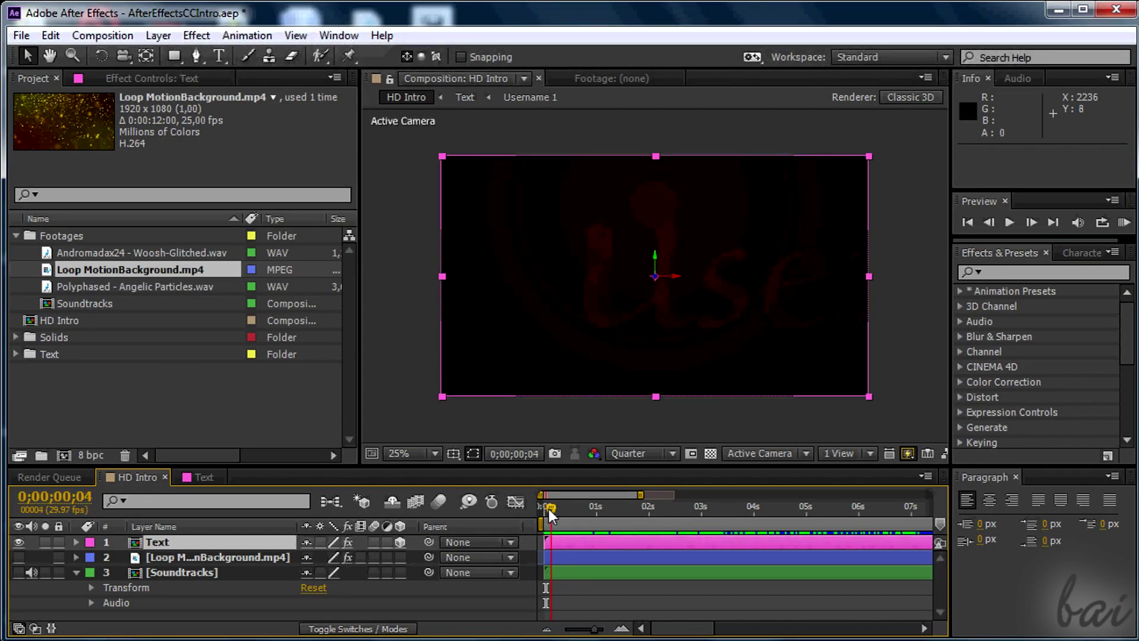
left_click_drag(551, 514, 569, 515)
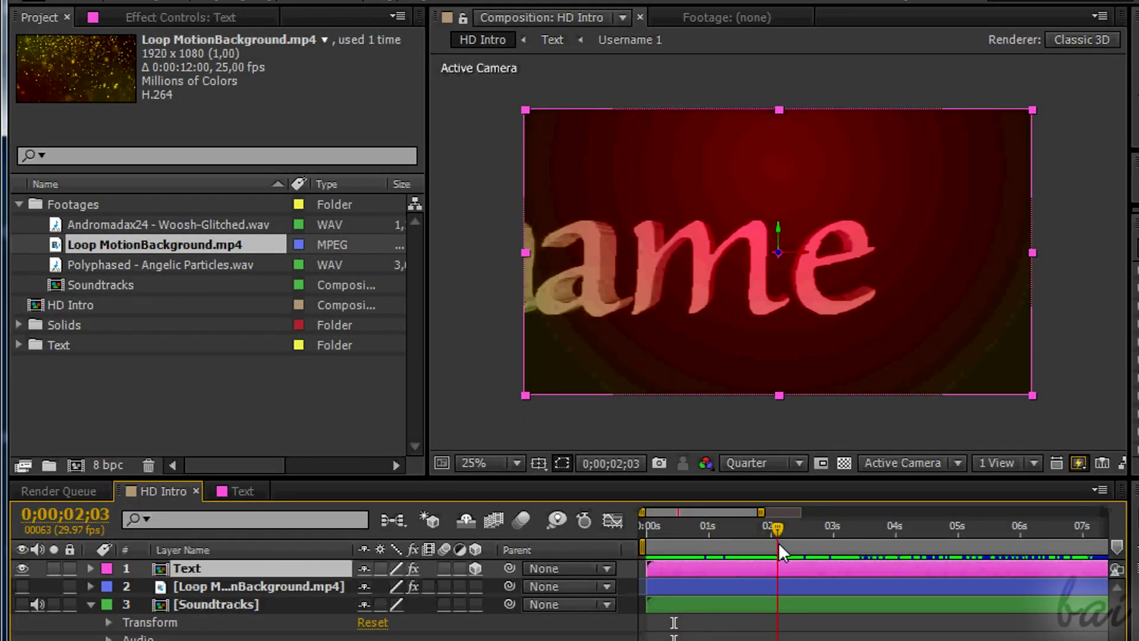
left_click_drag(817, 545, 945, 550)
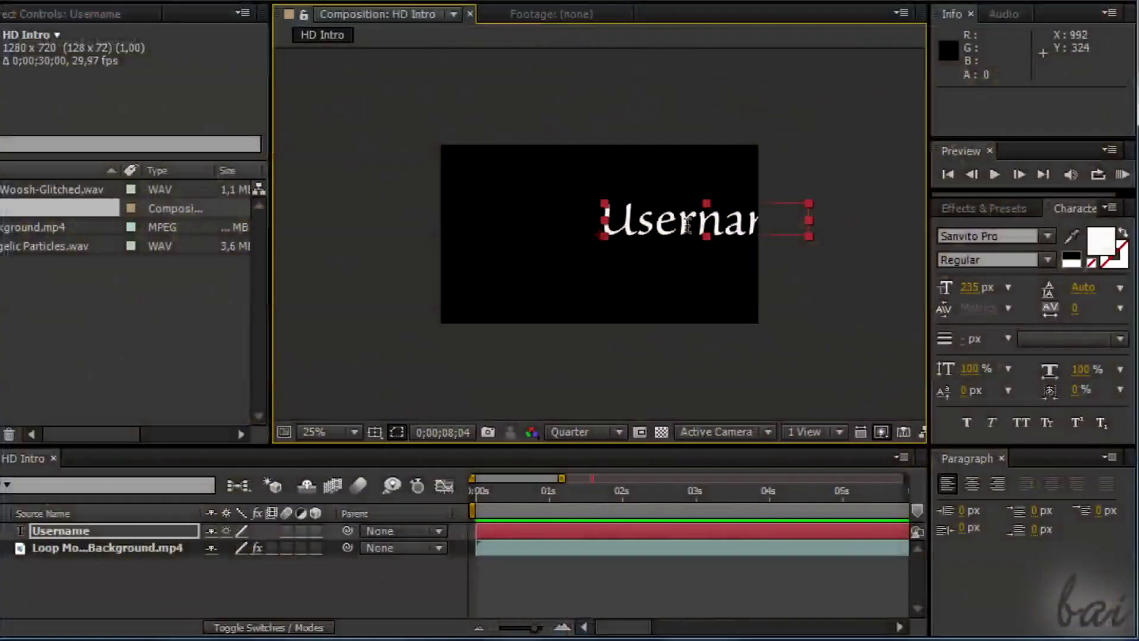
Move the Username text toward the centre of the composition frame.
left_click_drag(687, 224, 614, 254)
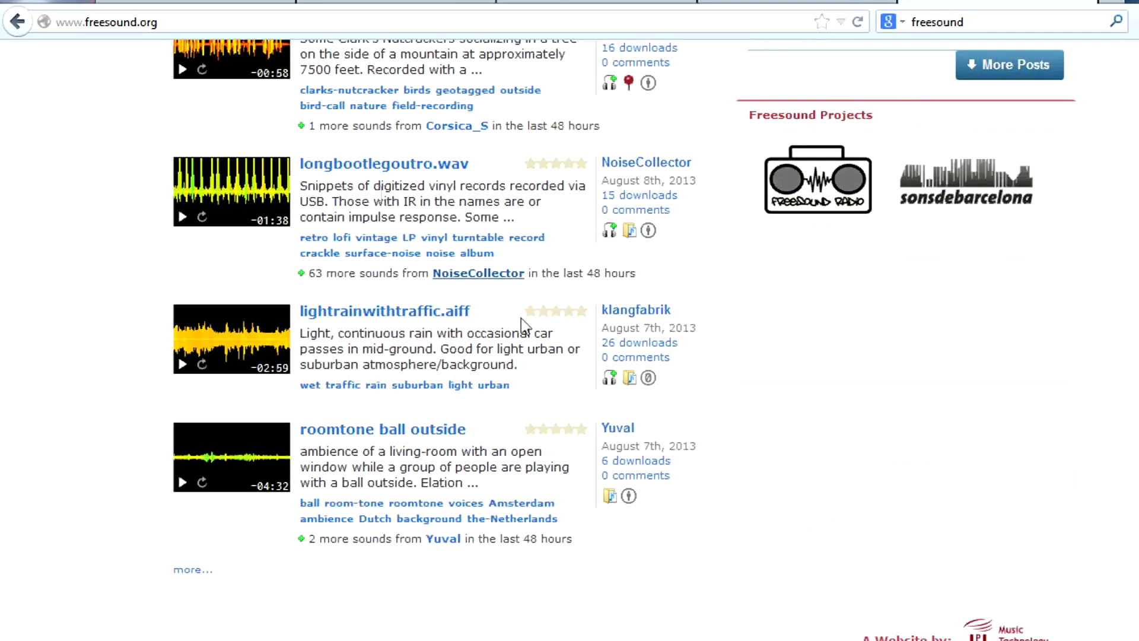
In the web browser, review the Woosh_Glitched.02.wav page on Freesound and read the terms of its Creative Commons Attribution 3.0 license.
scroll(662, 321, "up", 5)
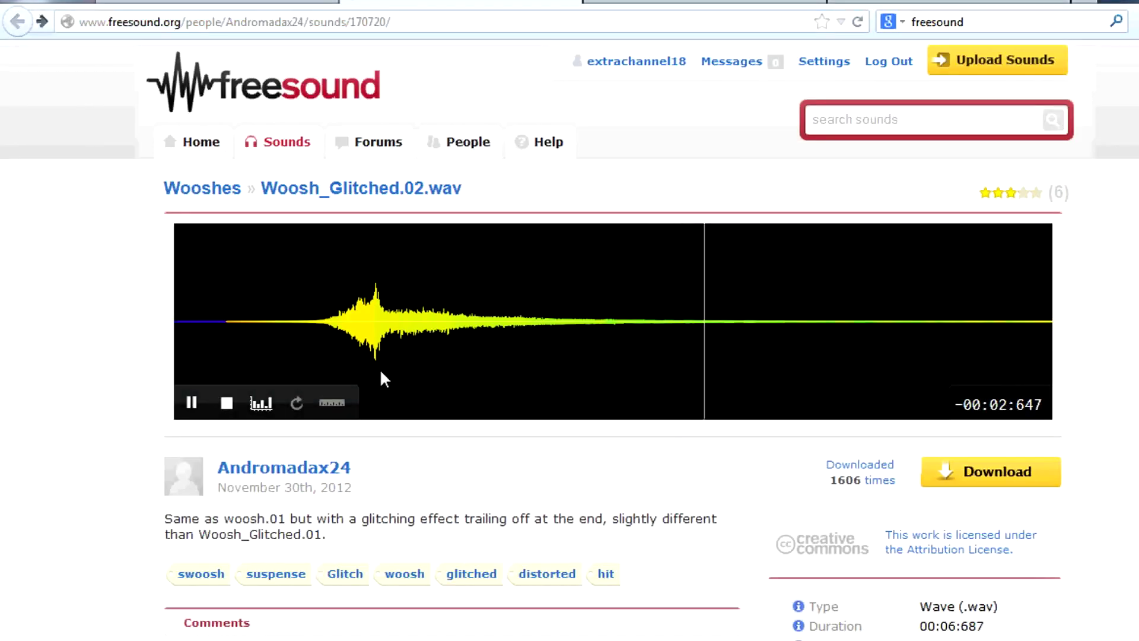
scroll(386, 368, "down", 4)
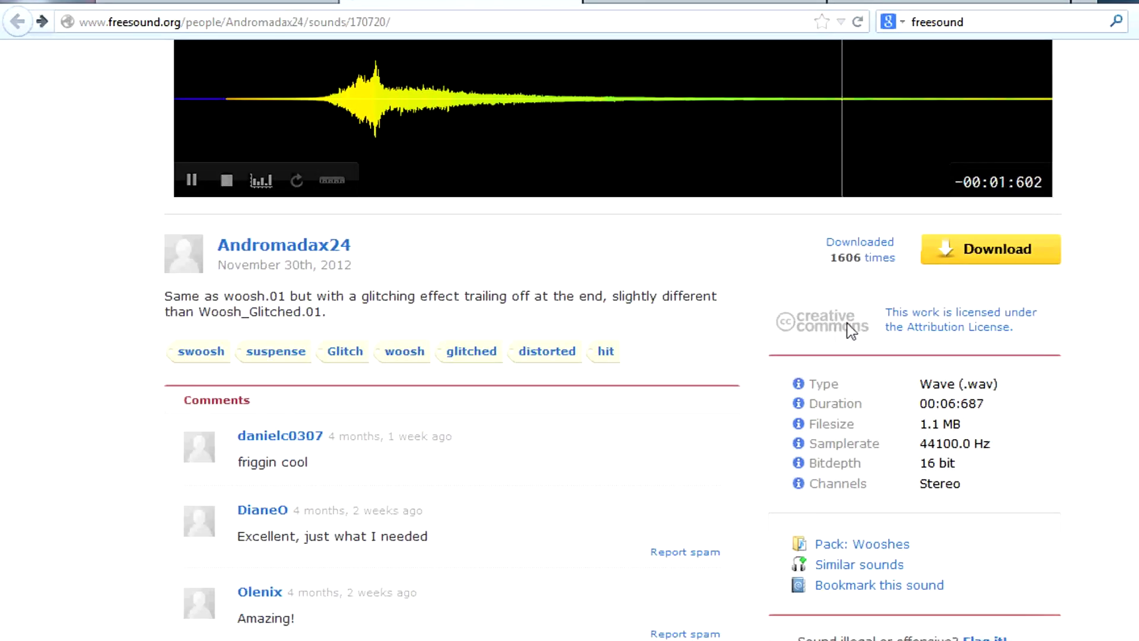
left_click(912, 328)
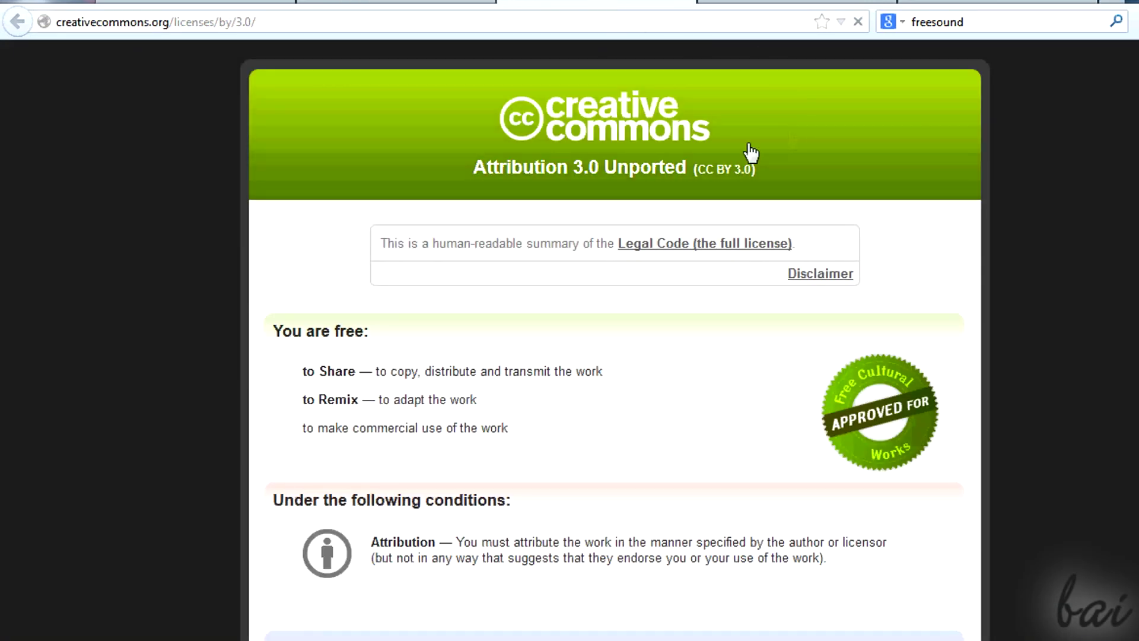
scroll(438, 254, "down", 3)
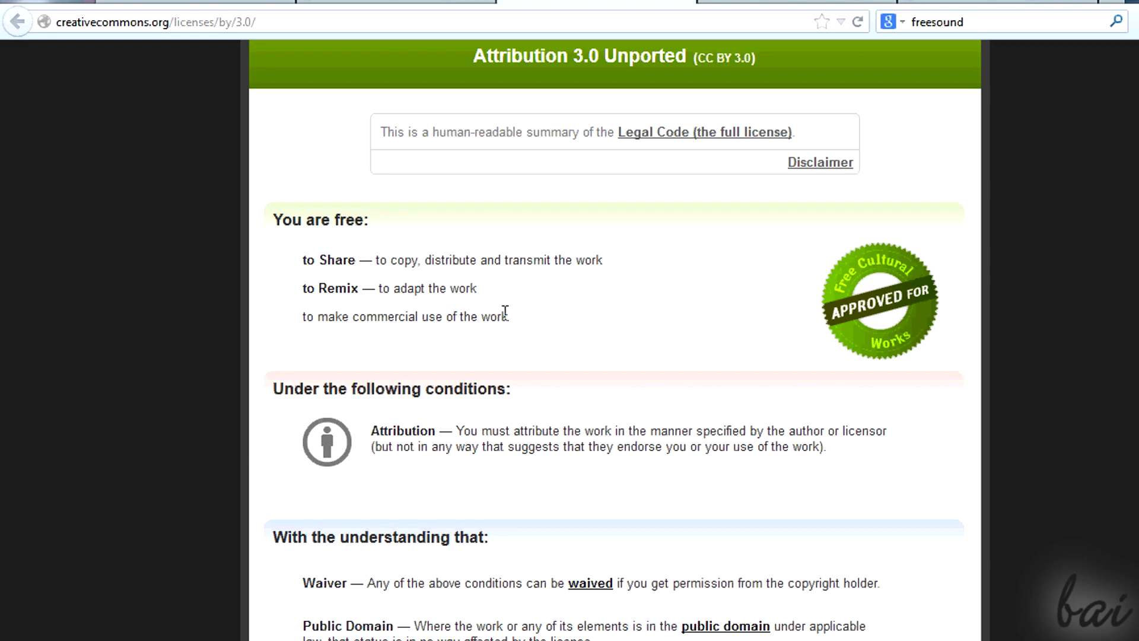
scroll(517, 293, "down", 3)
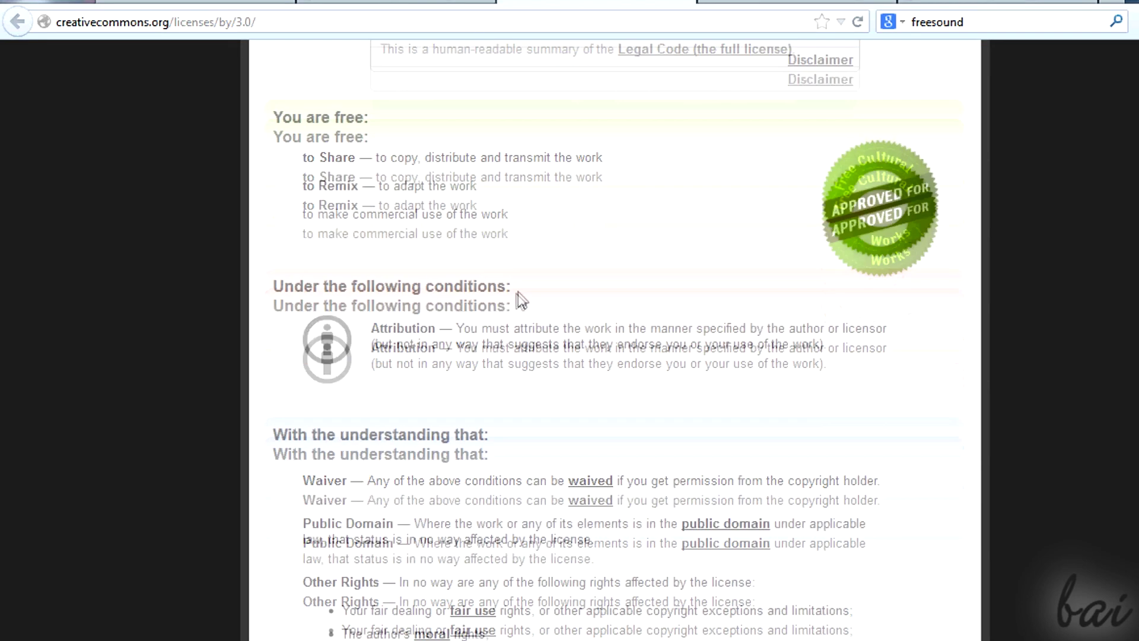
scroll(521, 289, "up", 3)
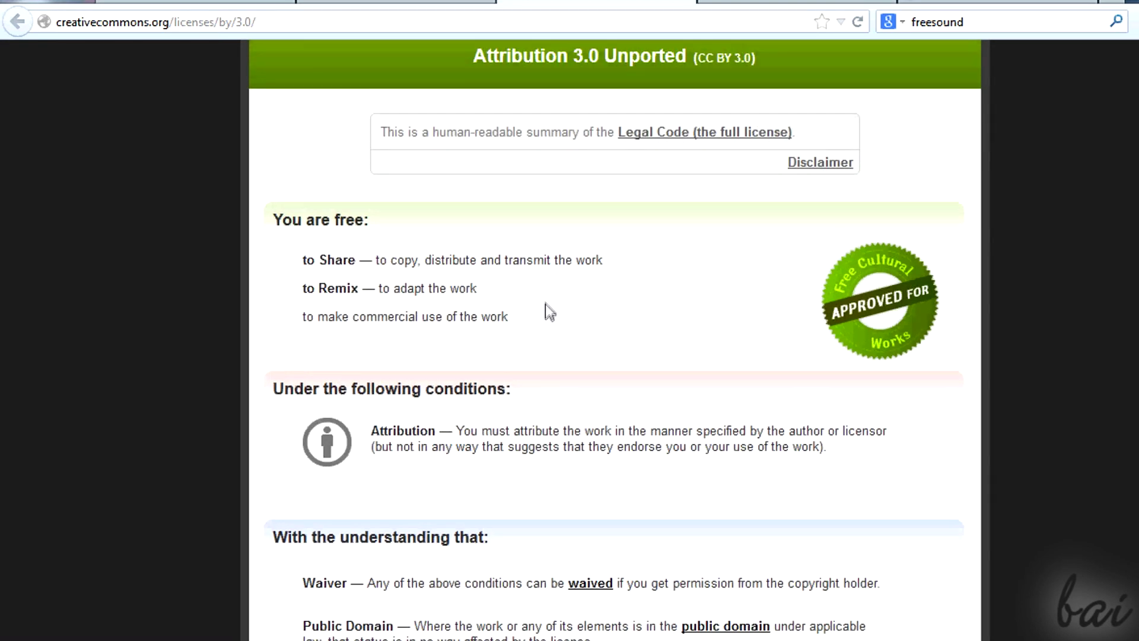
scroll(546, 304, "down", 8)
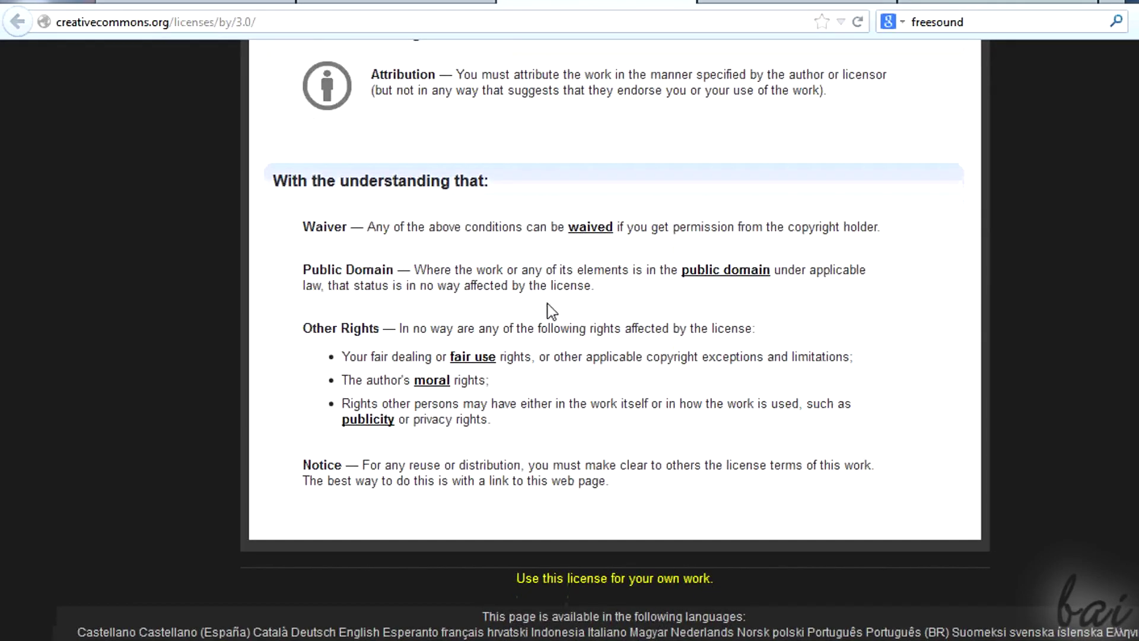
scroll(547, 304, "up", 7)
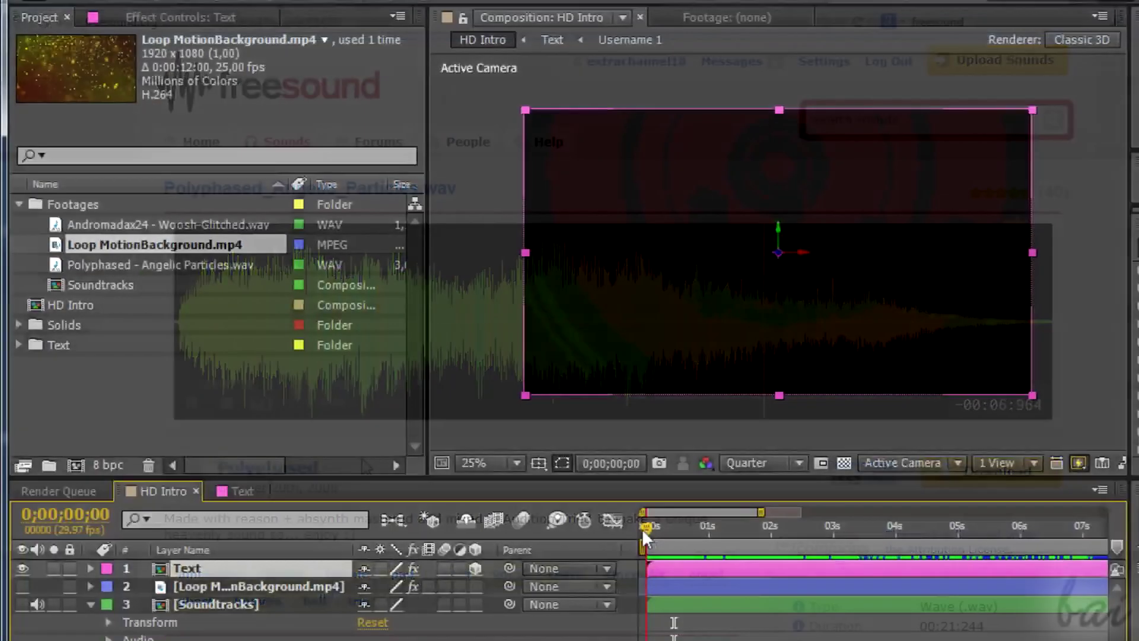
Back in After Effects, scrub the HD Intro timeline from the start to preview the finished Username and subtitle animation.
left_click_drag(643, 532, 1049, 542)
scroll(795, 610, "right", 6)
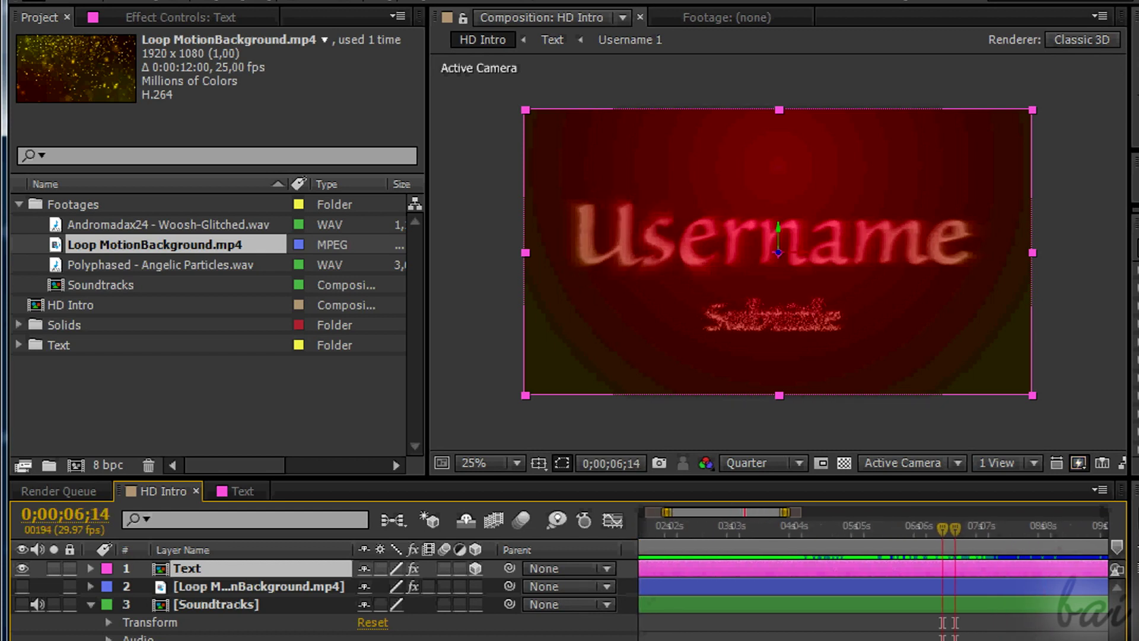
left_click_drag(721, 529, 753, 528)
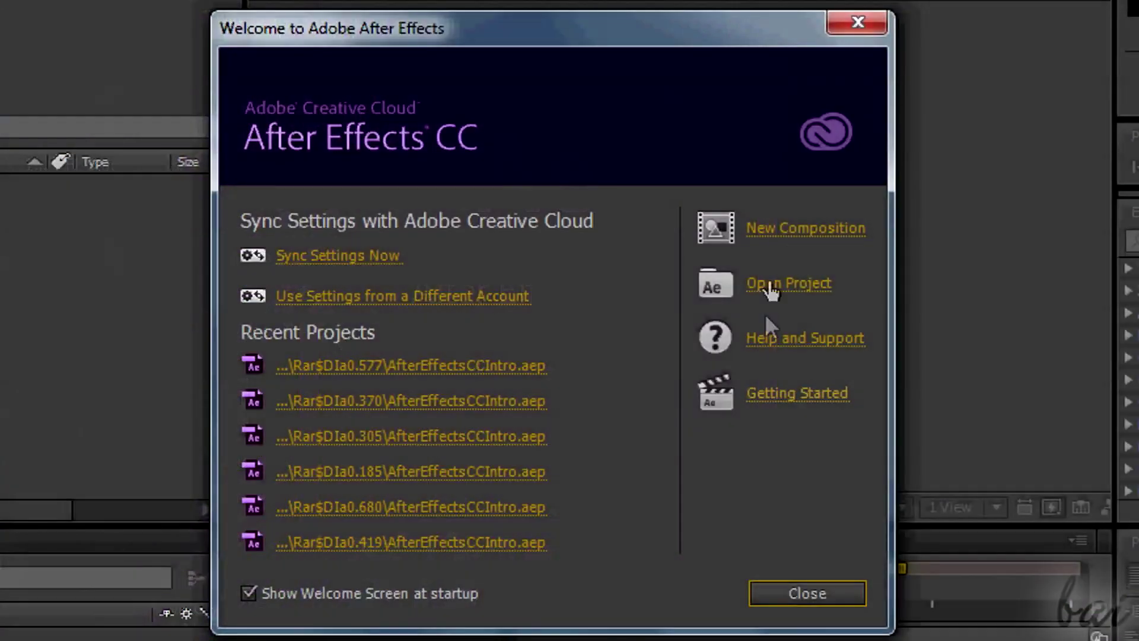
Create a new composition named HD Intro with the HDV/HDTV 720 29.97 preset, 1280 x 720 px, and square pixels.
left_click(816, 234)
type("HD Intro")
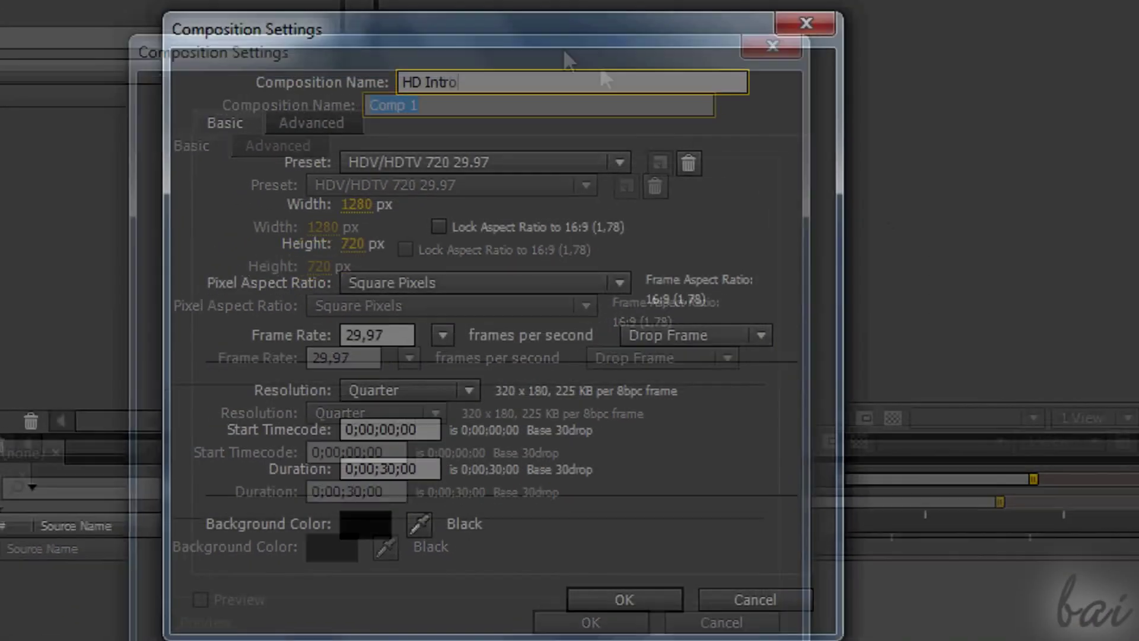
key("Tab")
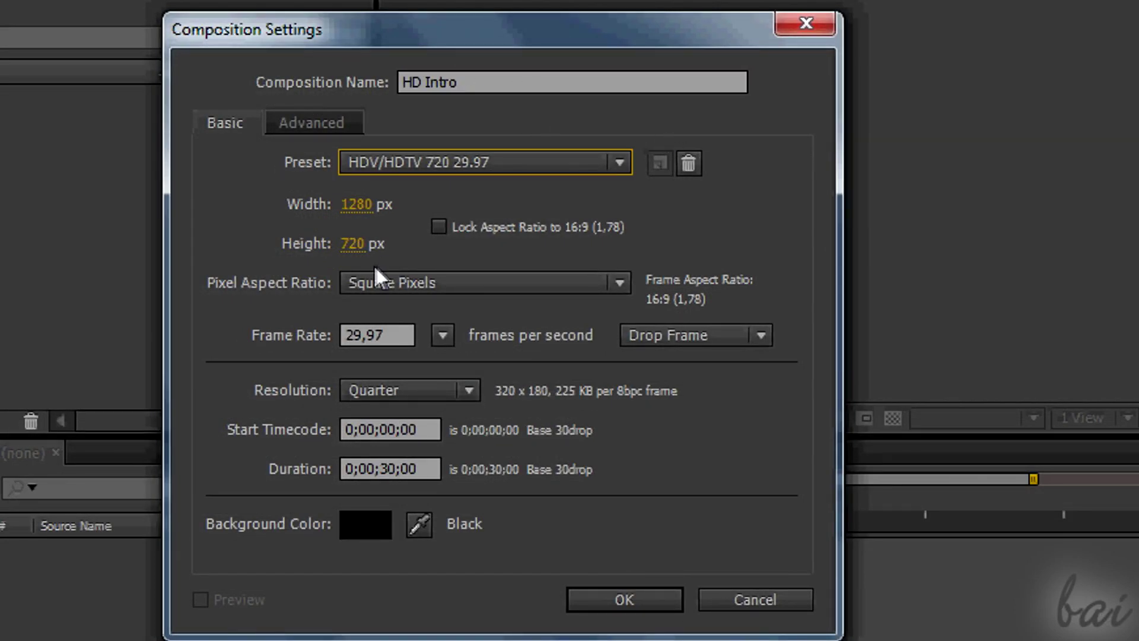
left_click(358, 205)
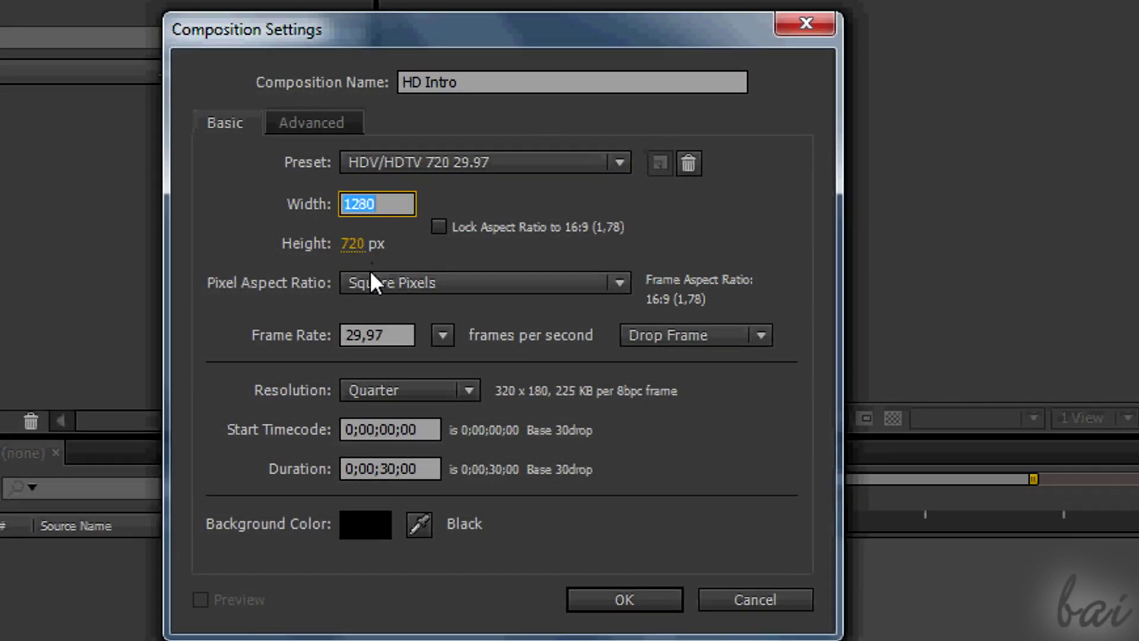
left_click(360, 250)
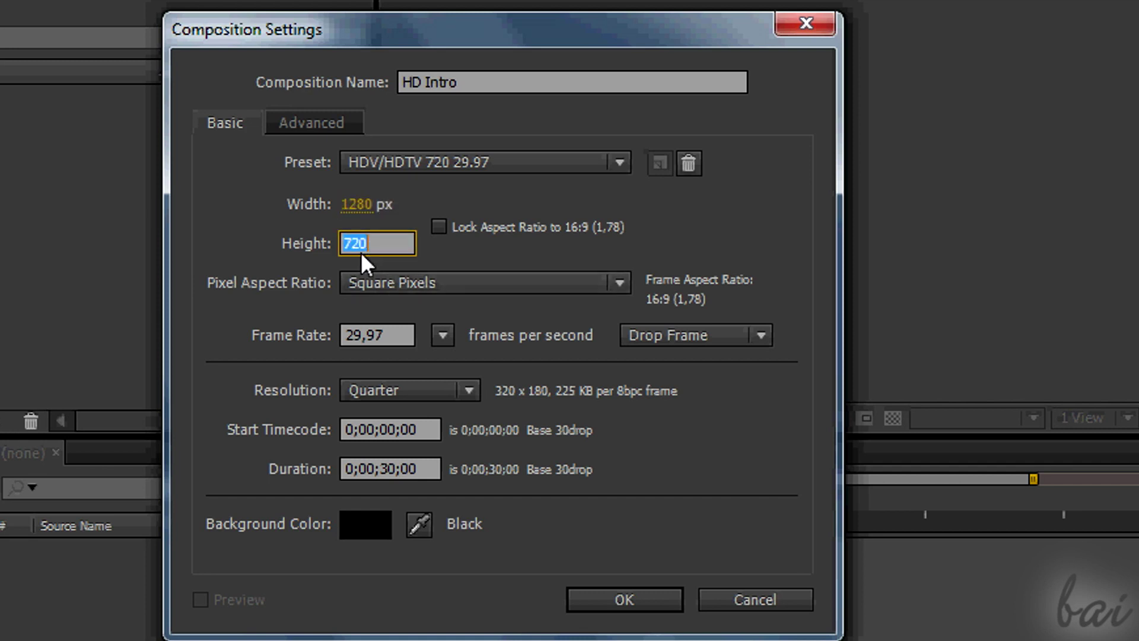
left_click(438, 283)
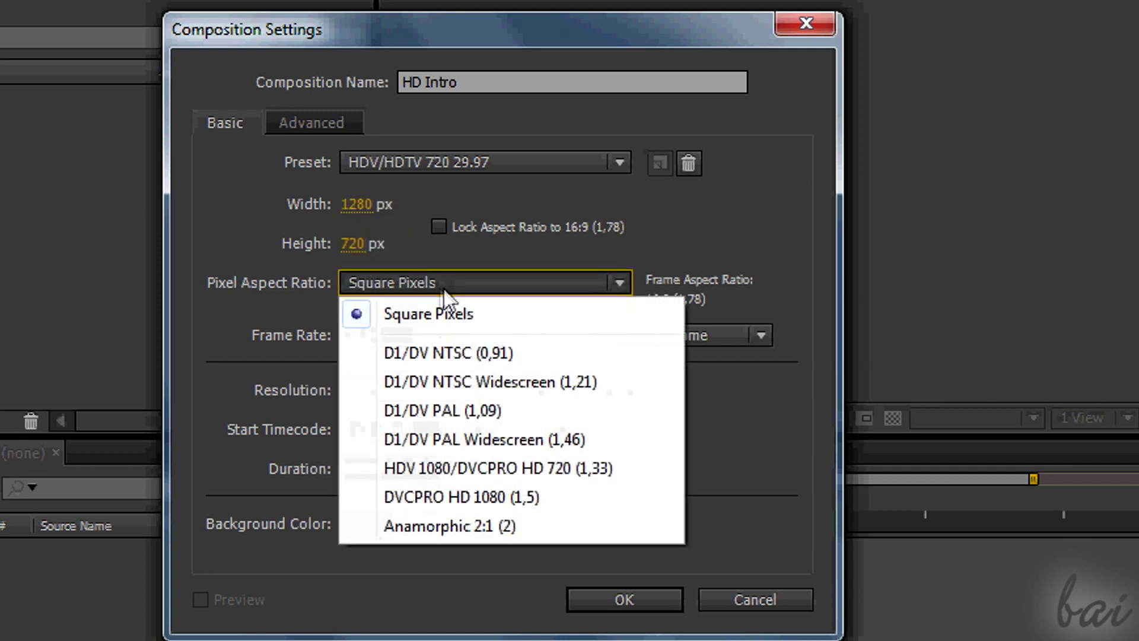
left_click(463, 314)
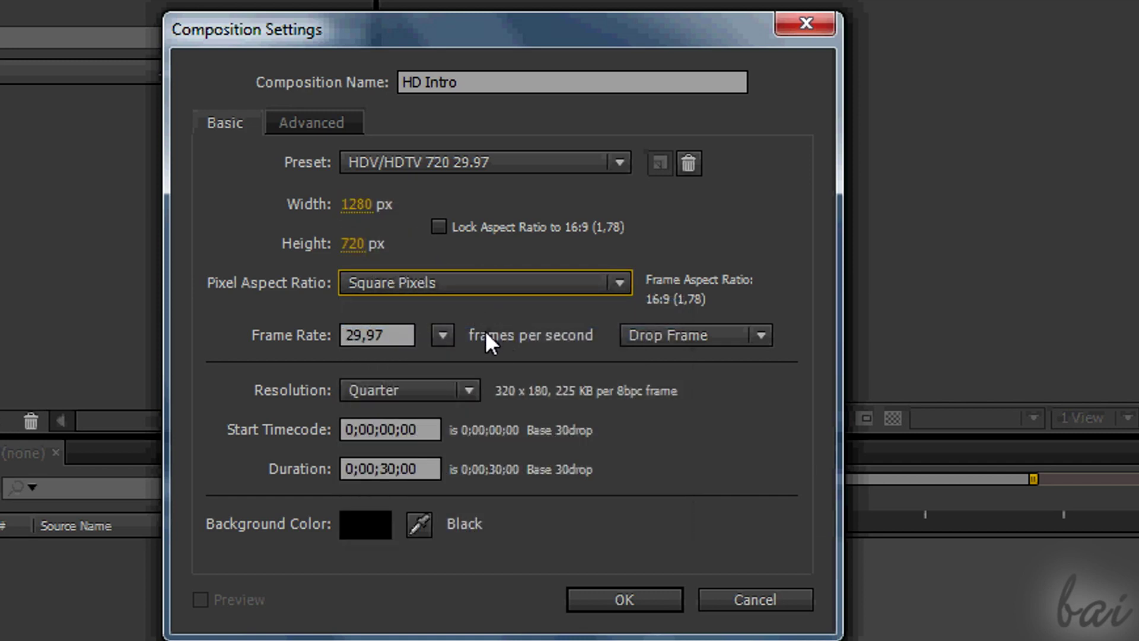
left_click(647, 597)
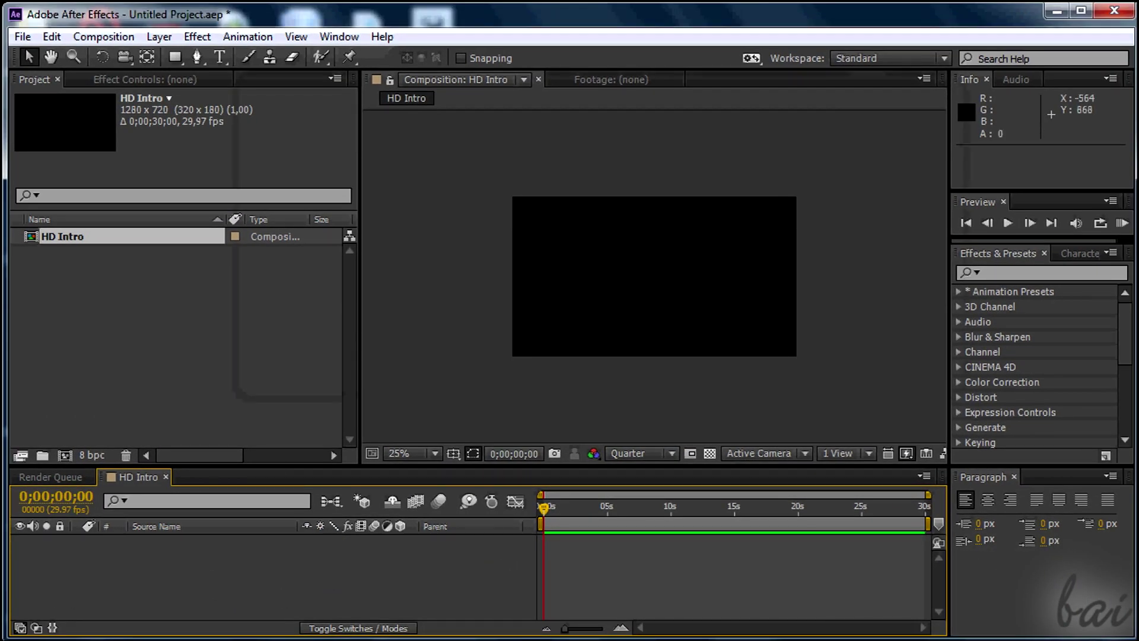
Import Loop MotionBackground.mp4, Polyphased - Angelic Particles.wav and Andromadax24 - Woosh-Glitched.wav into the project.
left_click(70, 639)
left_click(281, 600)
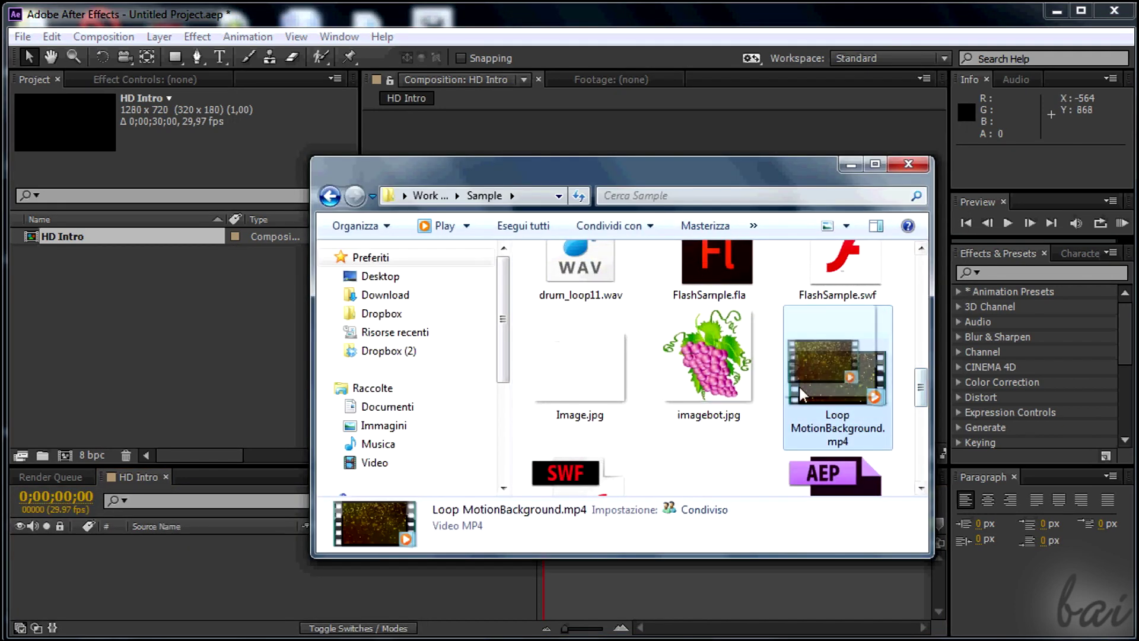
left_click_drag(838, 380, 107, 322)
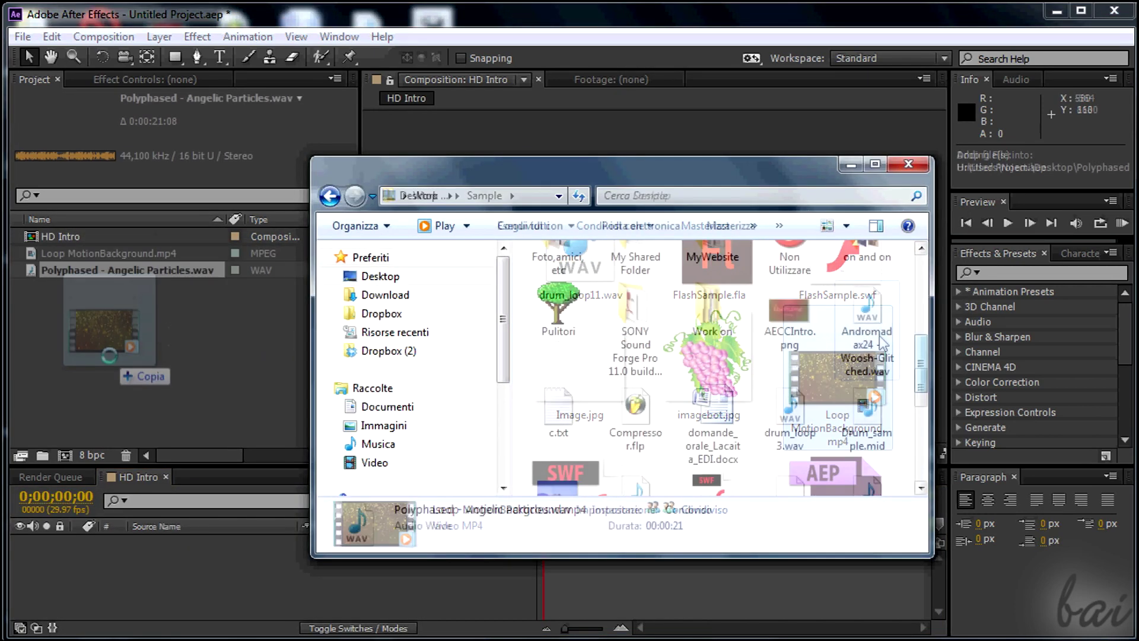
left_click_drag(865, 279, 122, 335)
Add Loop MotionBackground.mp4 to the HD Intro timeline and scale it down to about 67% to fit the frame.
left_click_drag(113, 270, 308, 559)
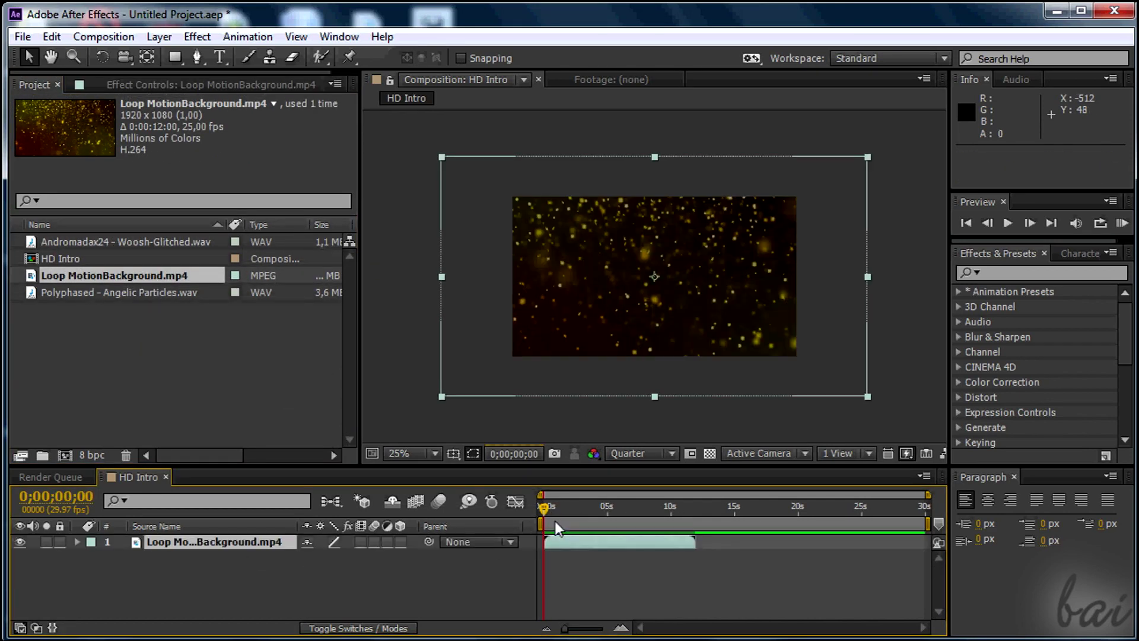
left_click_drag(541, 509, 579, 507)
left_click_drag(442, 396, 514, 366)
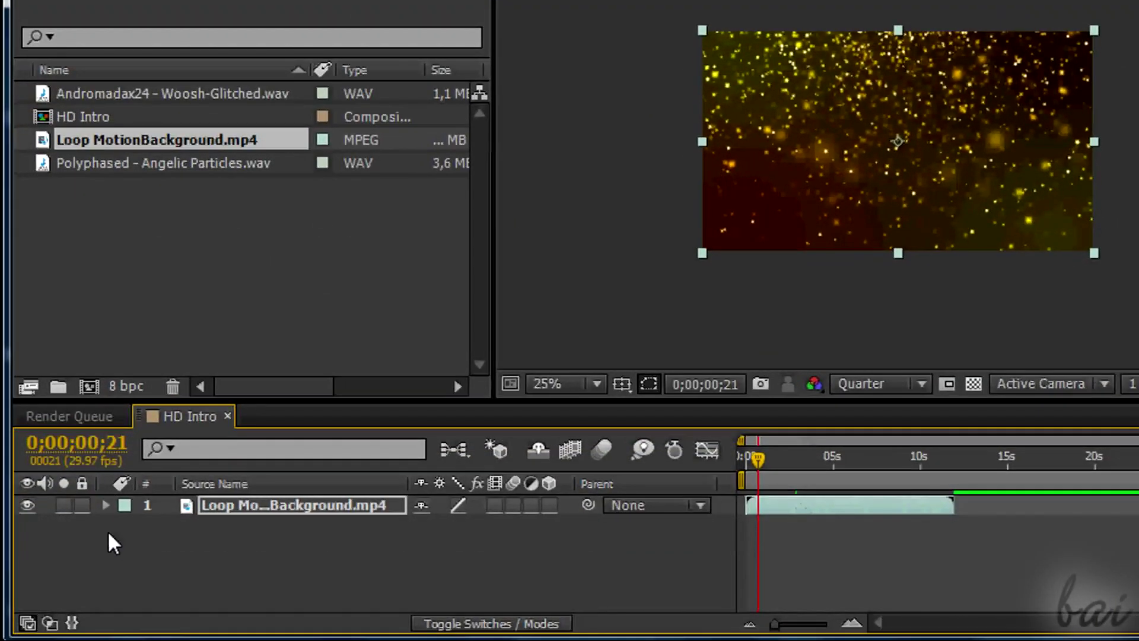
Animate the background layer's opacity with keyframes of 0% at 0;00;00;00 and 100% at 0;00;00;13.
left_click(105, 505)
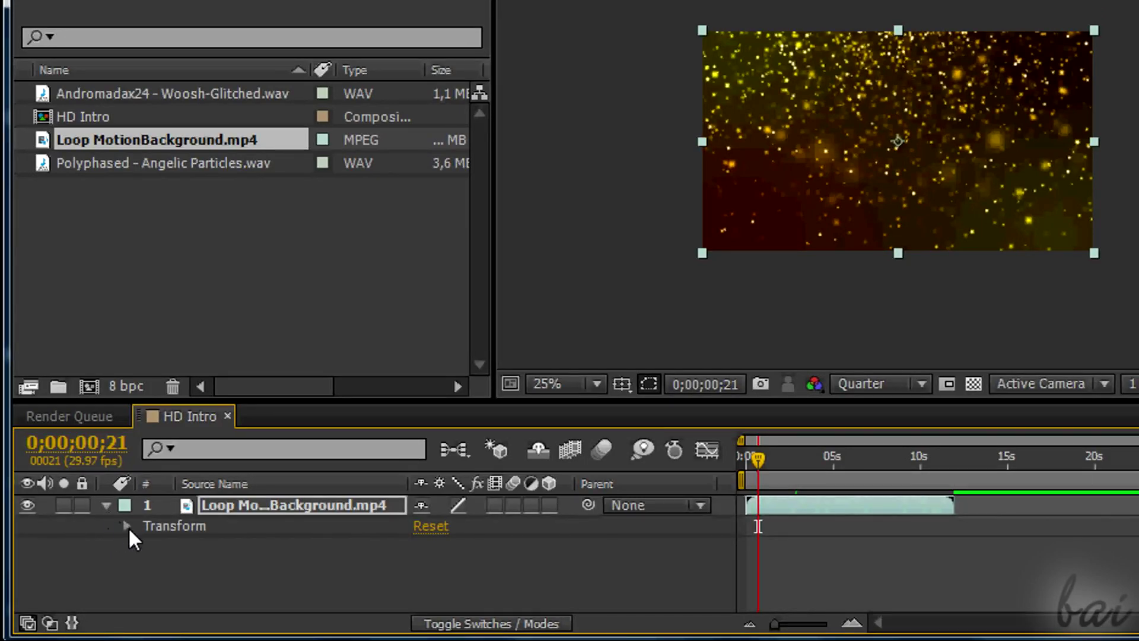
left_click(127, 526)
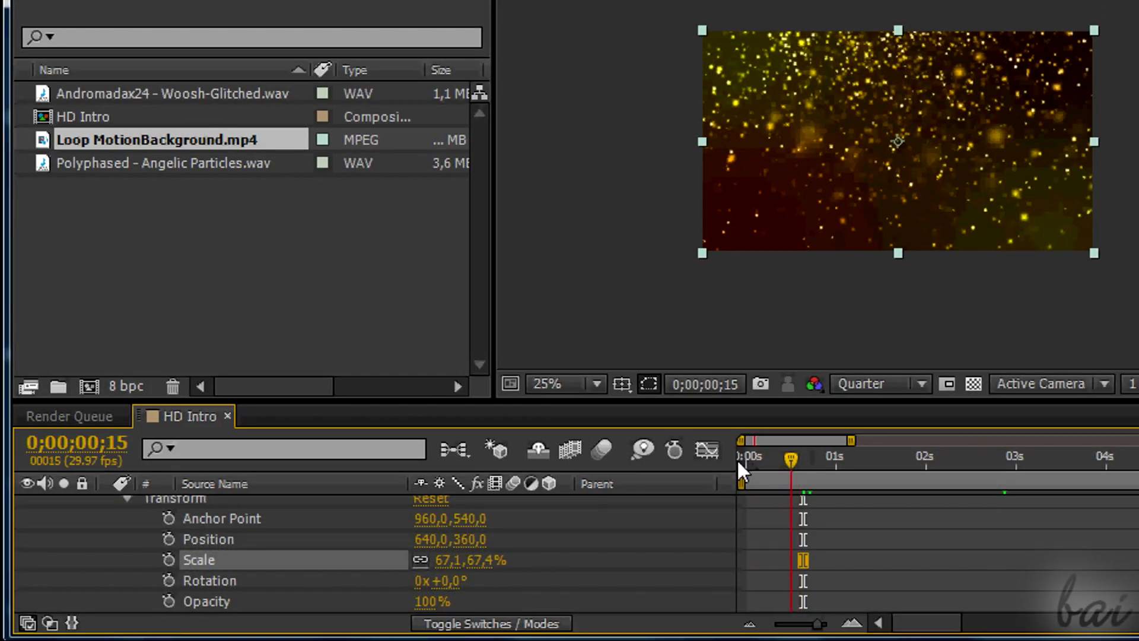
left_click(740, 458)
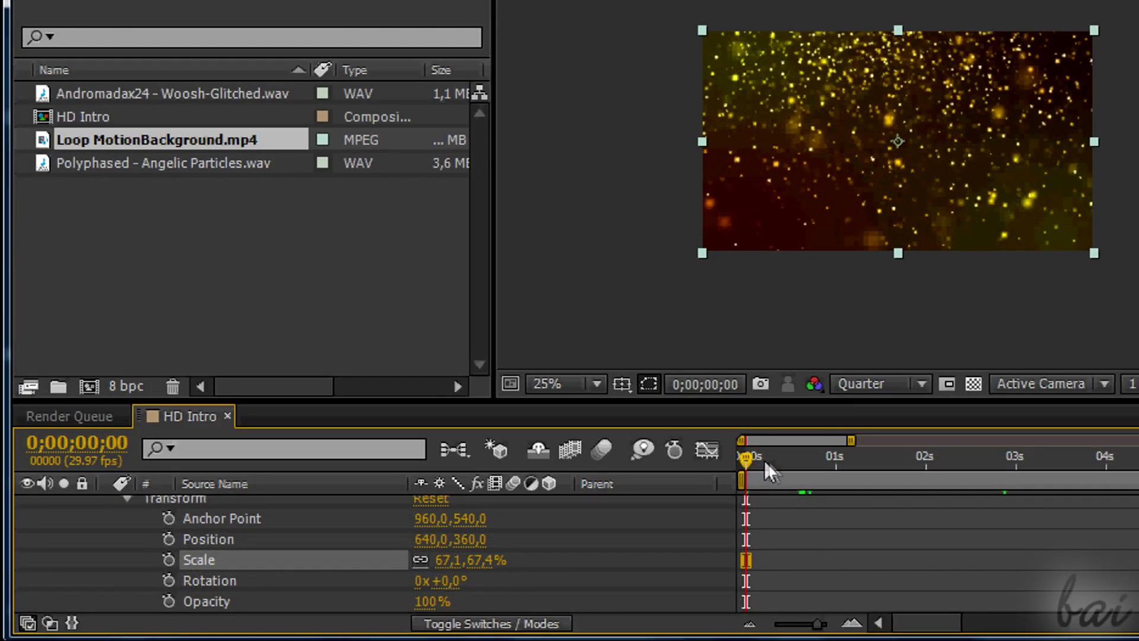
left_click(169, 601)
left_click_drag(425, 601, 291, 609)
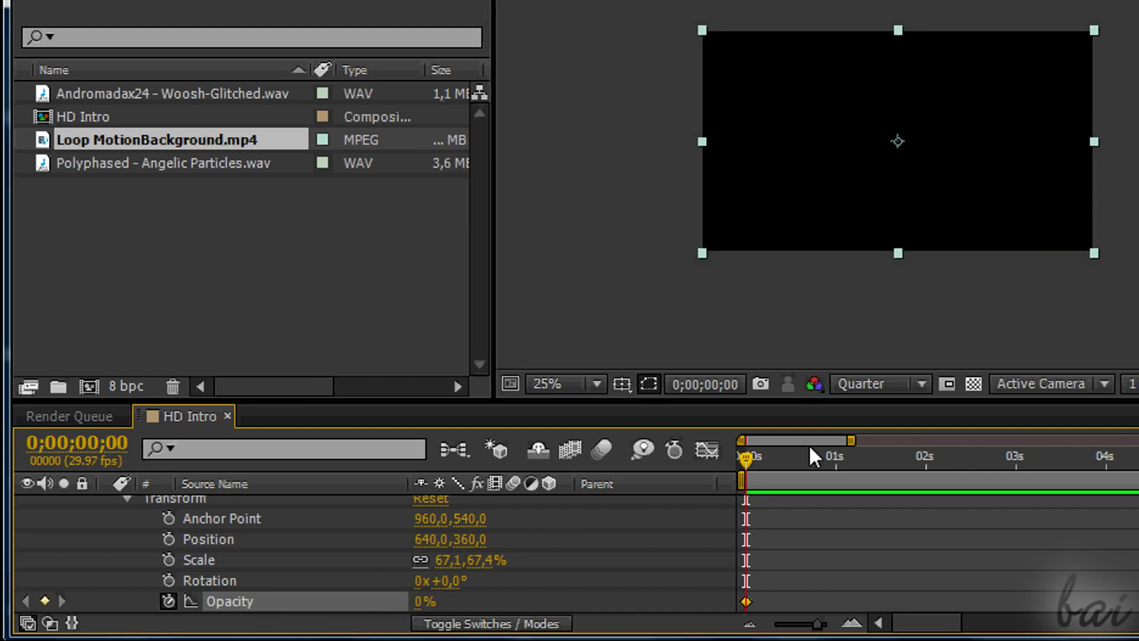
left_click_drag(746, 458, 784, 460)
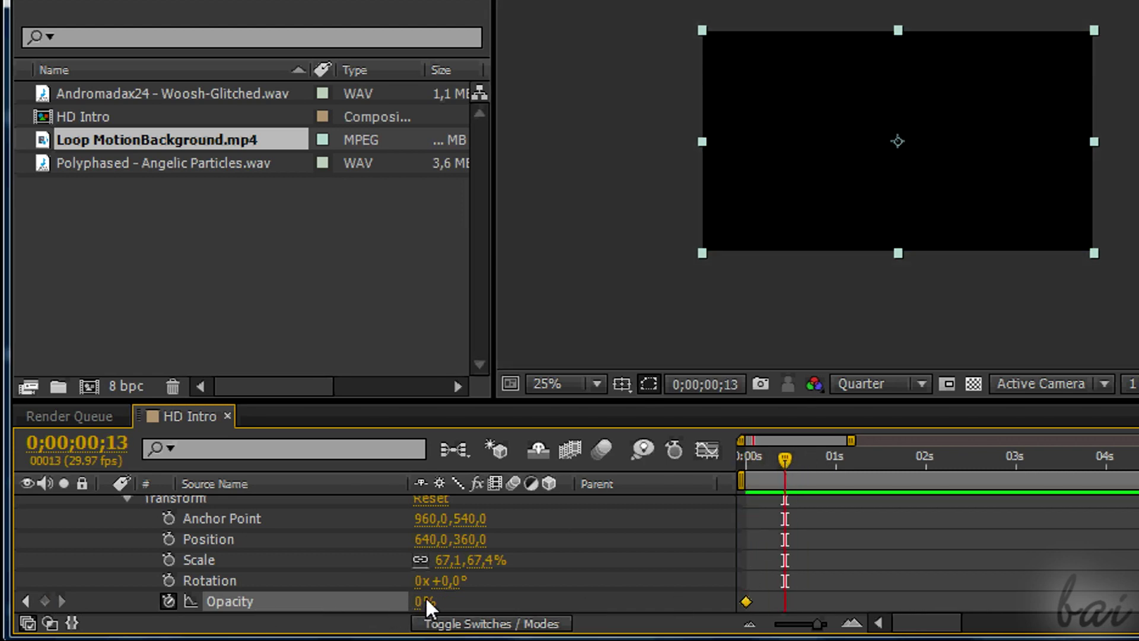
left_click_drag(425, 601, 644, 612)
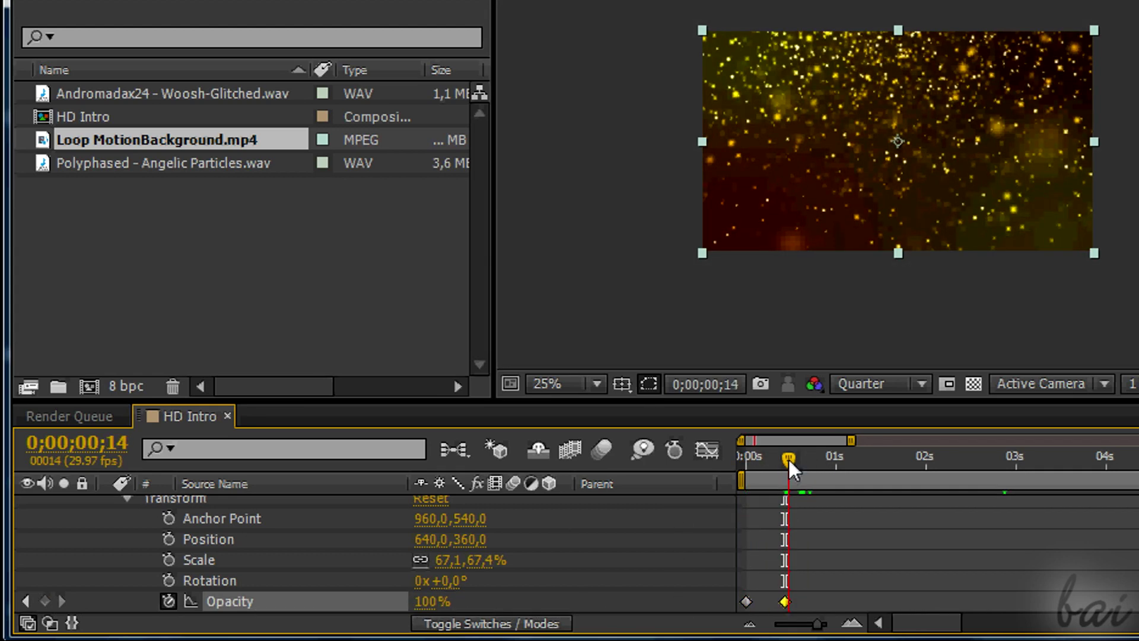
Add opacity keyframes to the background layer: 100% at 0;00;01;03 and 0% at about one and a half seconds.
left_click_drag(789, 460, 846, 460)
left_click_drag(425, 603, 463, 602)
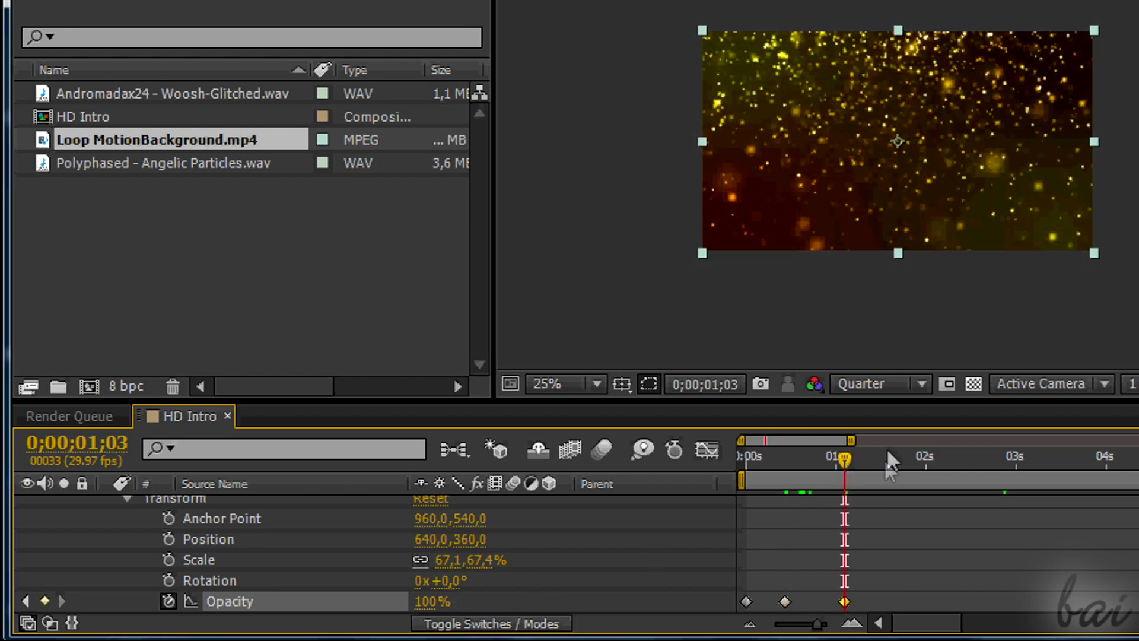
left_click_drag(845, 458, 876, 457)
left_click_drag(420, 602, 258, 608)
Add background opacity keyframes of 0% at 0;00;01;21 and 100% at 0;00;02;04.
left_click(888, 457)
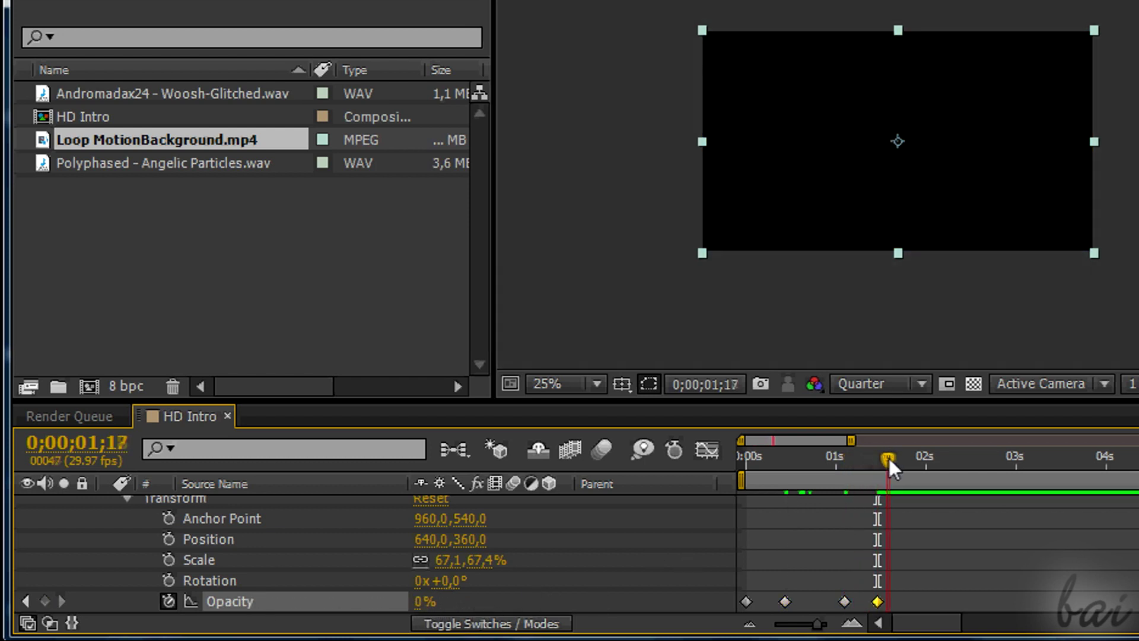
left_click_drag(889, 460, 899, 459)
left_click_drag(424, 601, 347, 602)
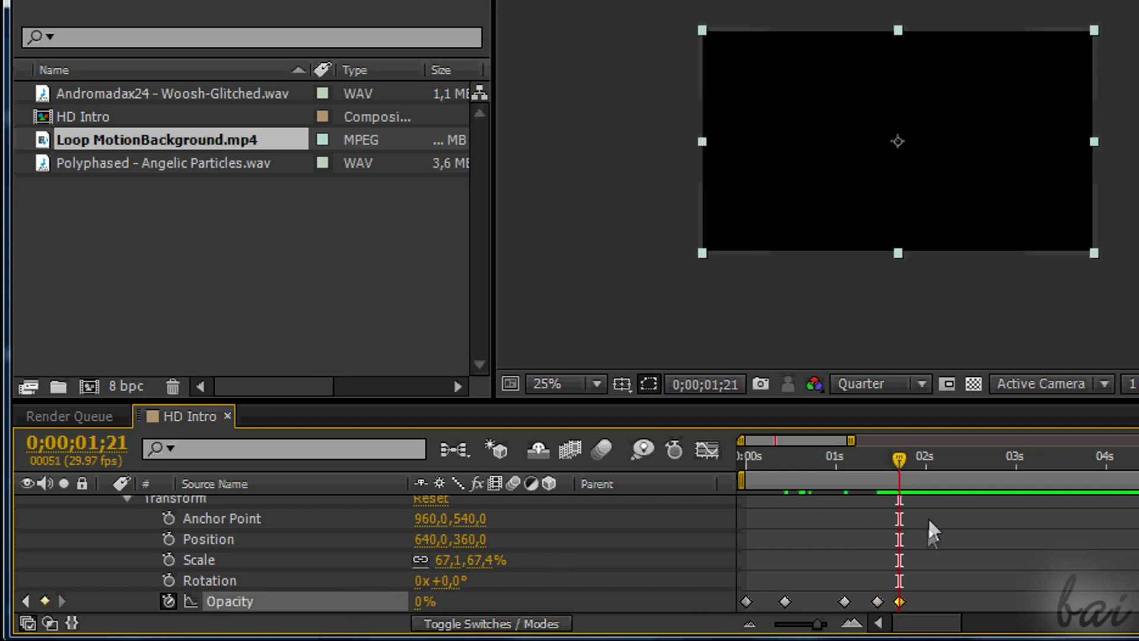
left_click_drag(900, 456, 939, 457)
left_click(425, 601)
type("100")
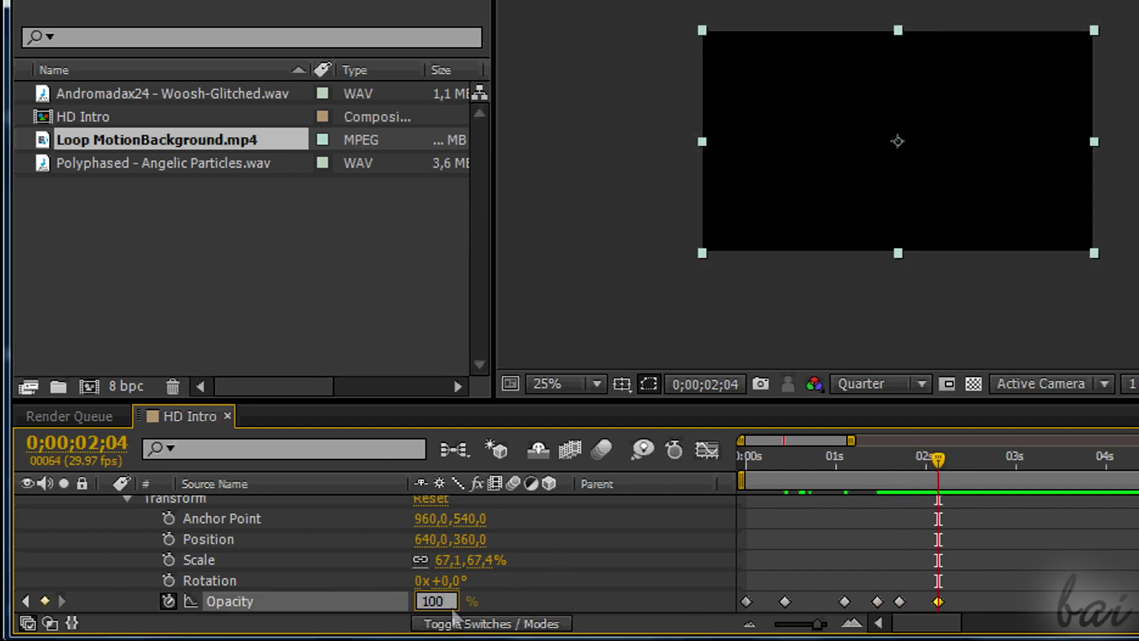
Add background opacity keyframes of 100% at 0;00;02;21 and 0% at 0;00;03;00.
key("Return")
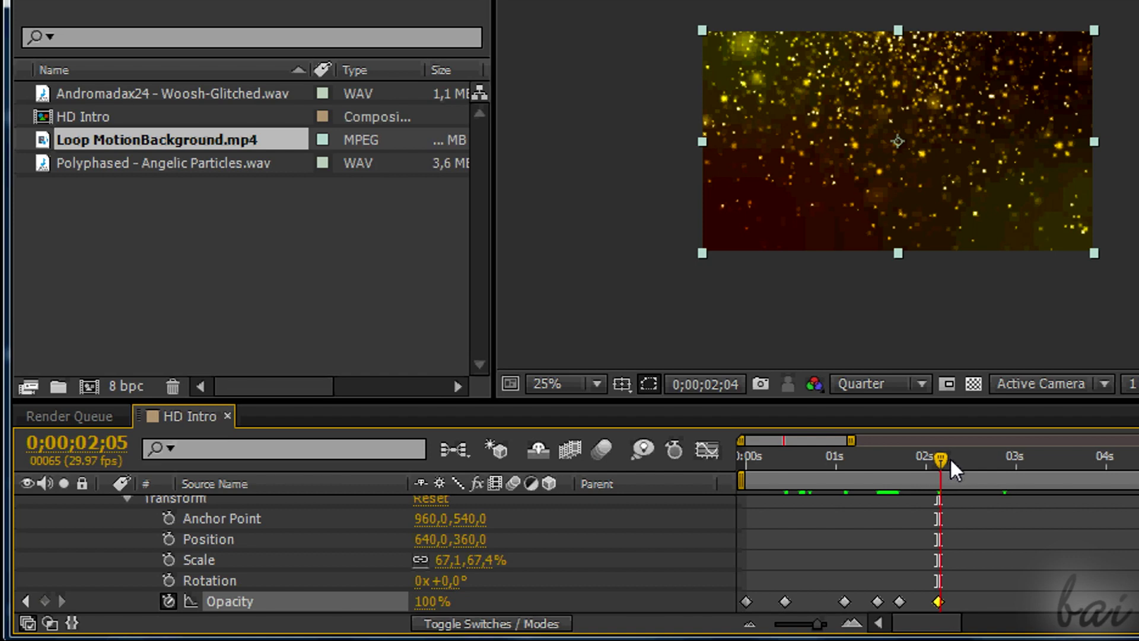
left_click_drag(949, 457, 988, 457)
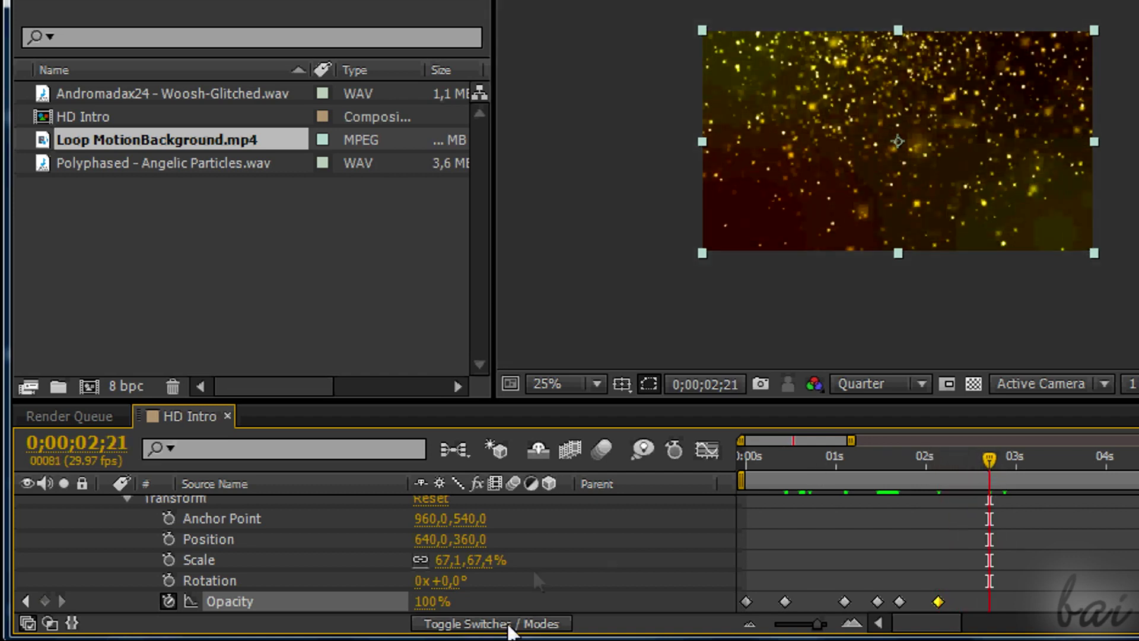
left_click_drag(989, 458, 1018, 461)
left_click_drag(427, 602, 338, 603)
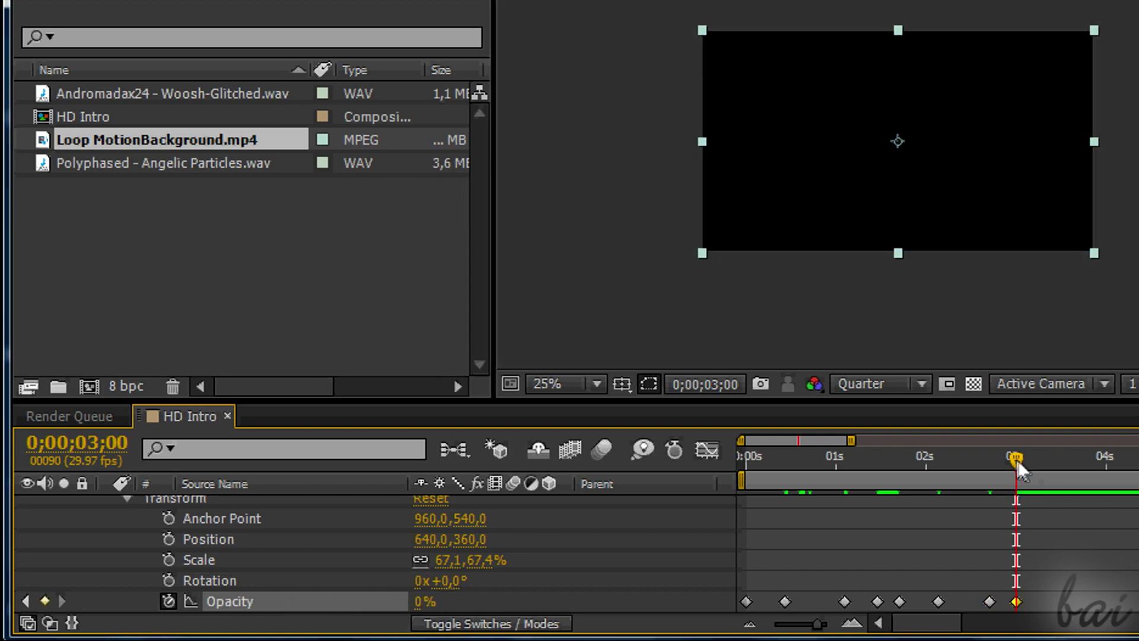
Add background opacity keyframes of 0% at 0;00;03;03 and 100% at 0;00;03;15.
left_click_drag(1016, 458, 1023, 456)
left_click_drag(420, 602, 425, 605)
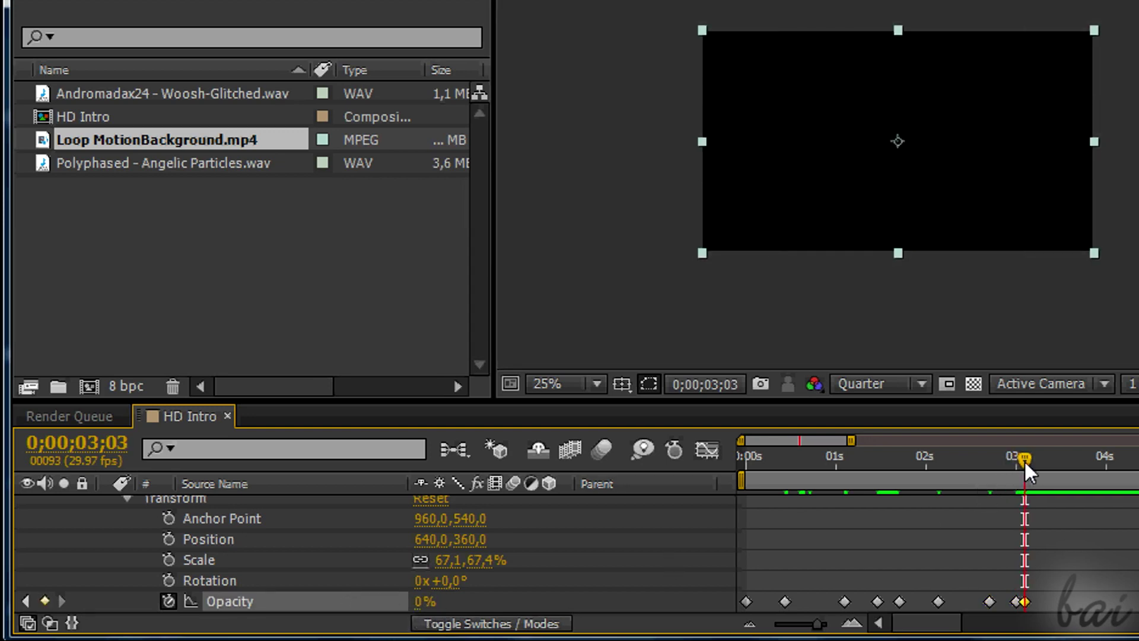
left_click_drag(1024, 461, 1046, 461)
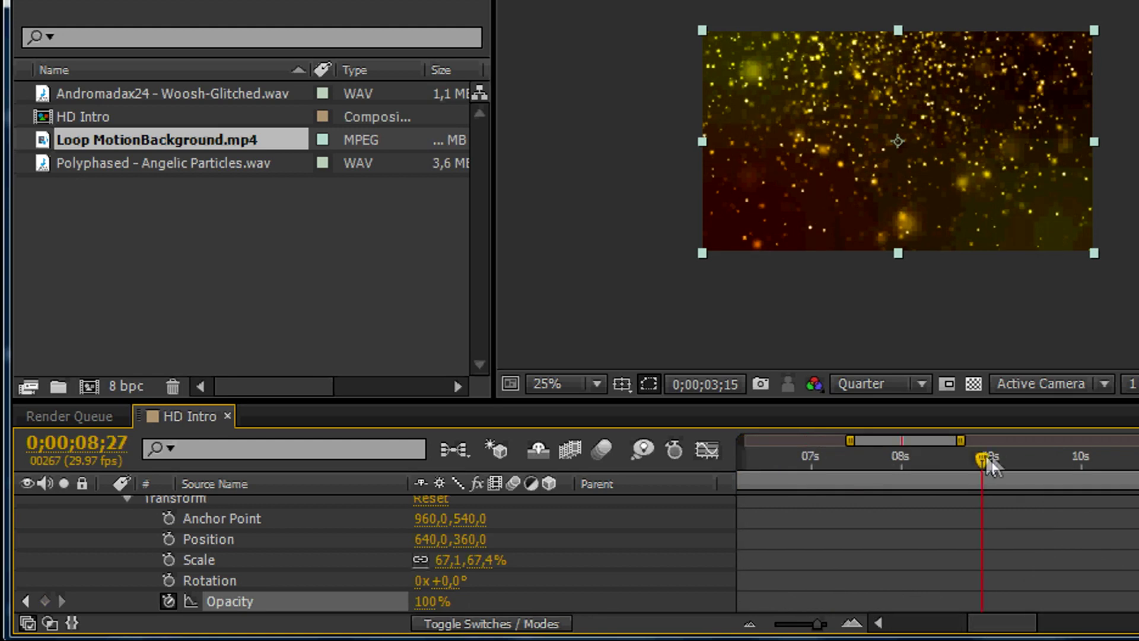
Fade out the background with opacity keyframes of 100% at about nine and a half seconds and 0% at 0;00;10;06.
left_click_drag(991, 466, 1044, 458)
left_click_drag(432, 602, 501, 609)
left_click_drag(1044, 459, 1098, 454)
left_click_drag(426, 602, 330, 626)
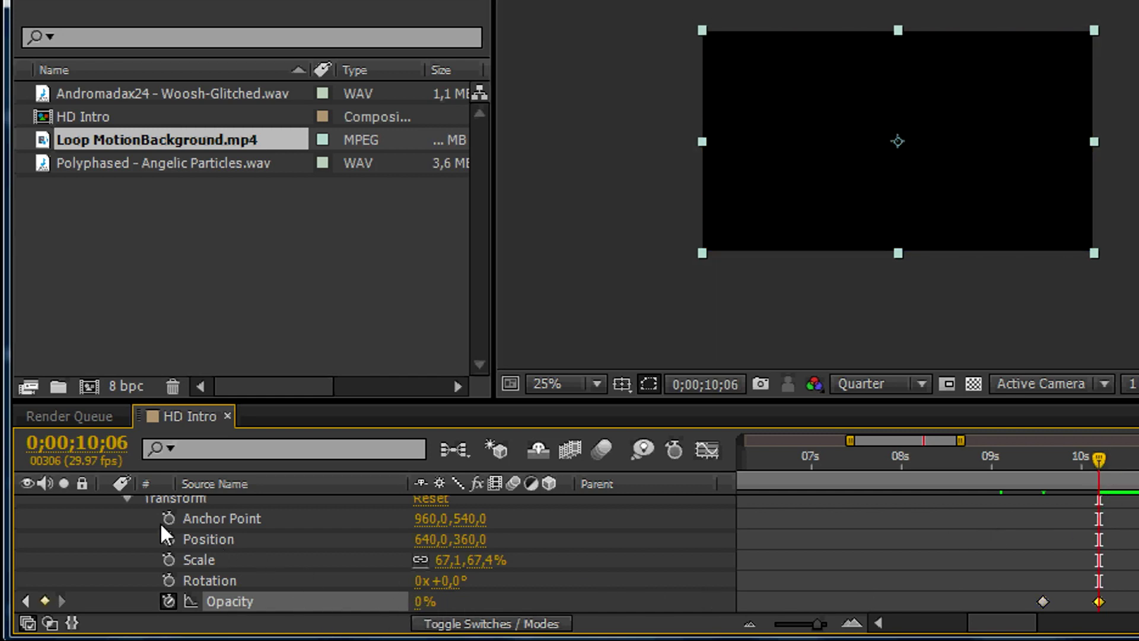
left_click_drag(1024, 462, 1103, 454)
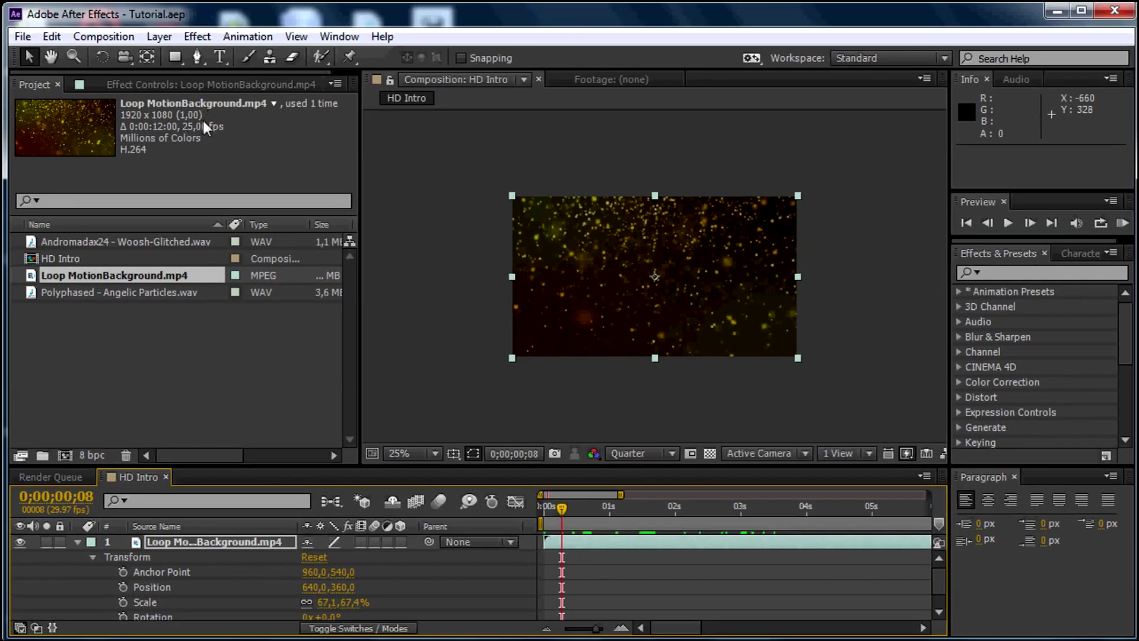
Find the Timewarp effect and apply it to the Loop MotionBackground.mp4 layer.
left_click(1116, 239)
type("timewarp")
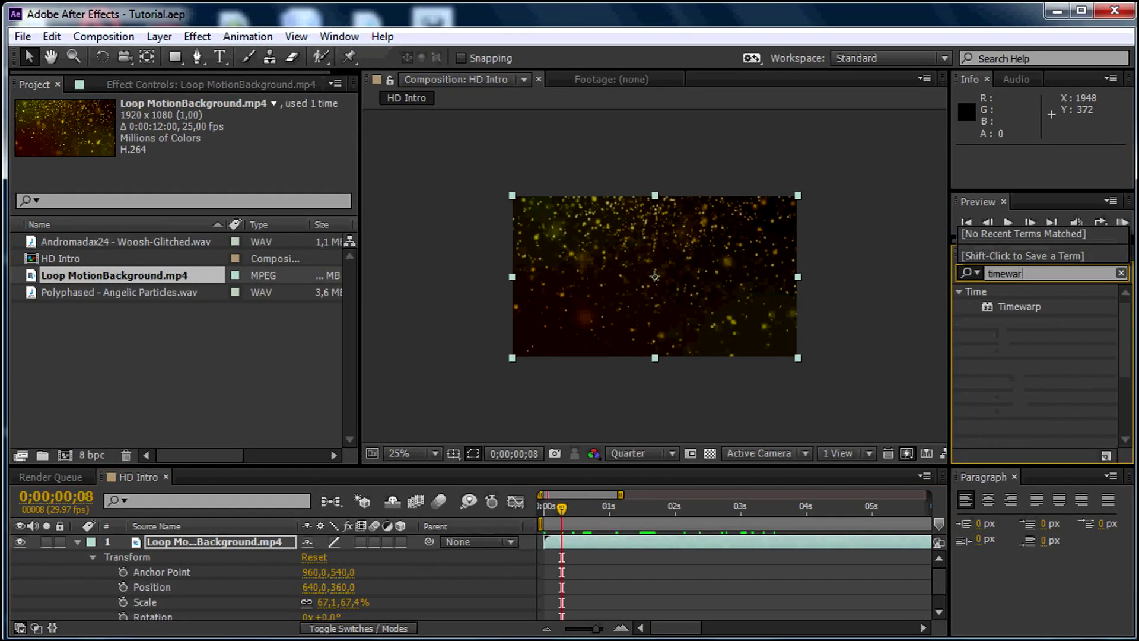
left_click(1021, 307)
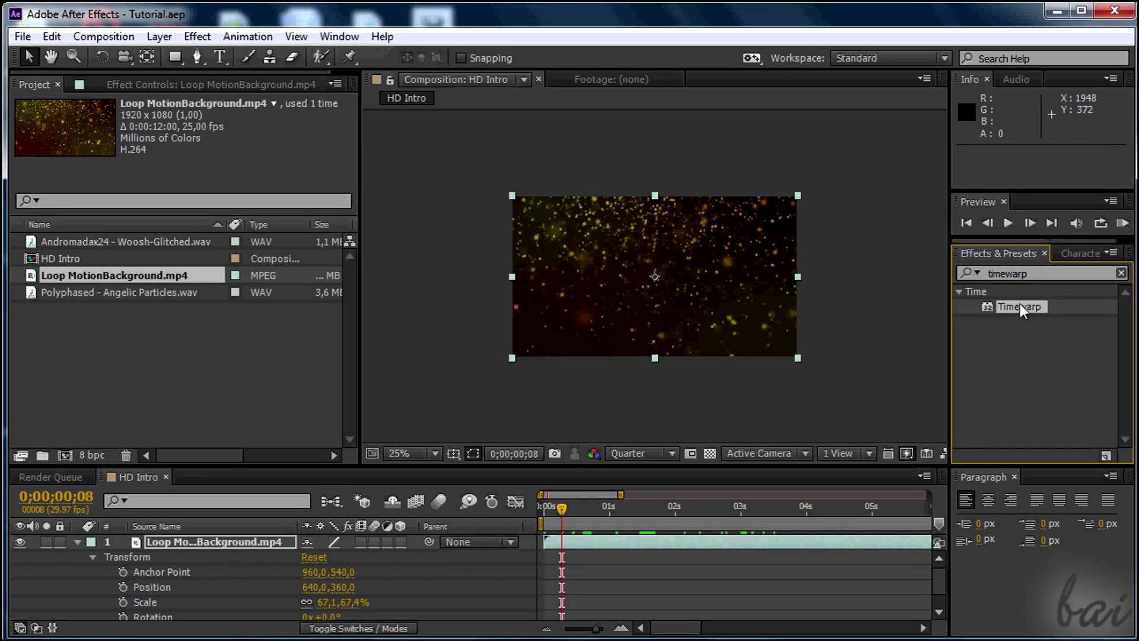
left_click_drag(1022, 310, 244, 552)
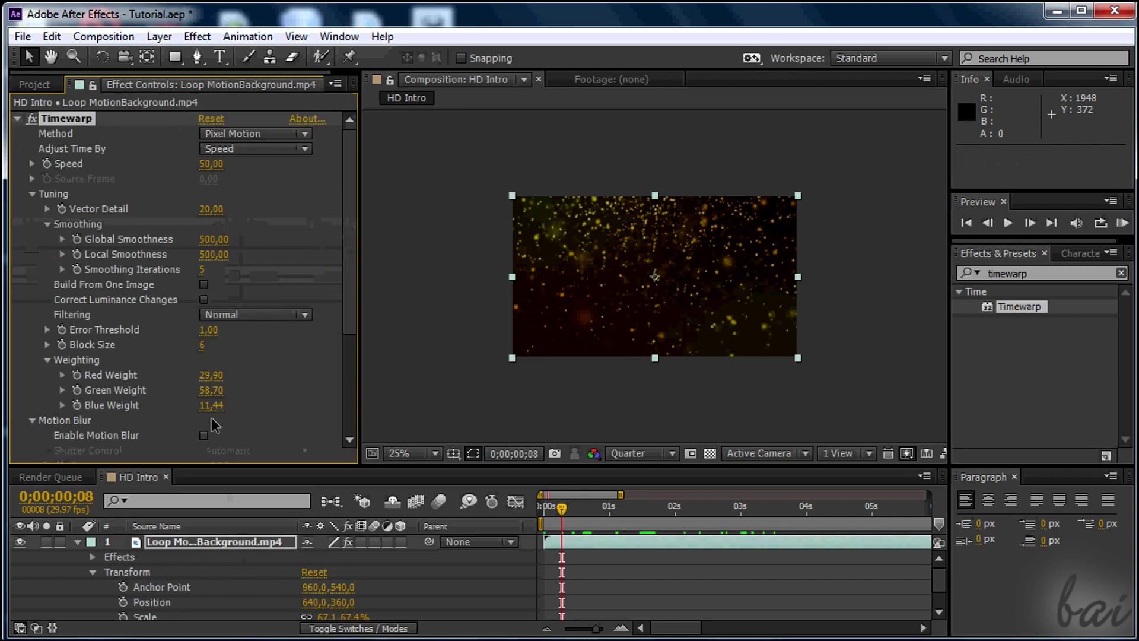
Start keyframing the Timewarp effect's Speed on the background layer, with a value of 17 at the beginning of the timeline.
left_click(92, 572)
left_click(93, 557)
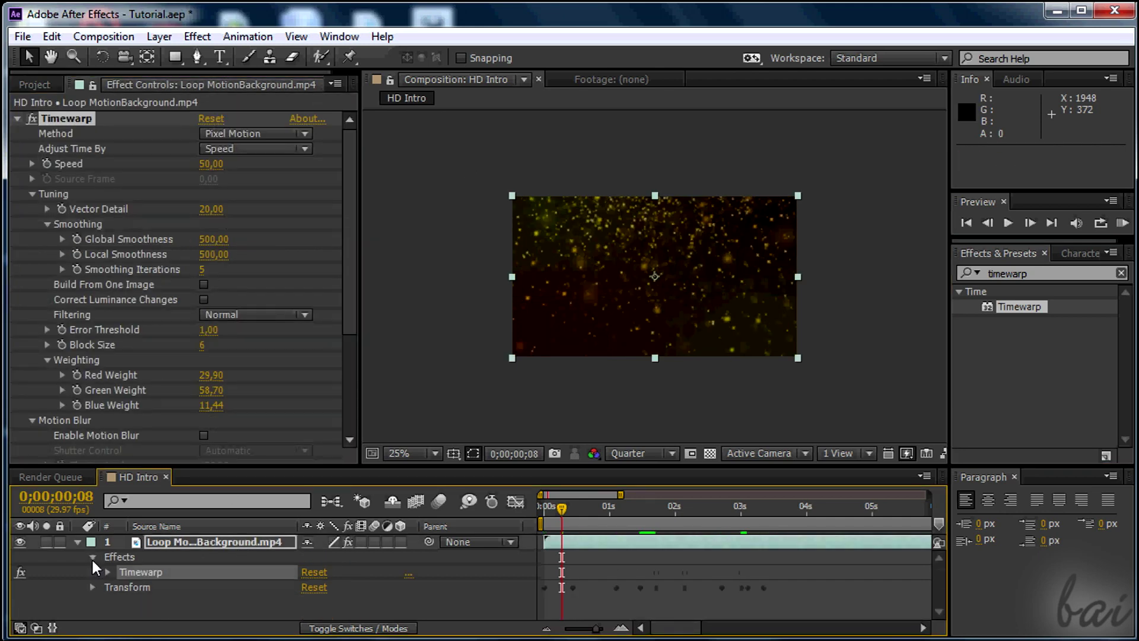
left_click(109, 573)
scroll(223, 588, "down", 1)
scroll(261, 581, "down", 2)
scroll(268, 580, "up", 2)
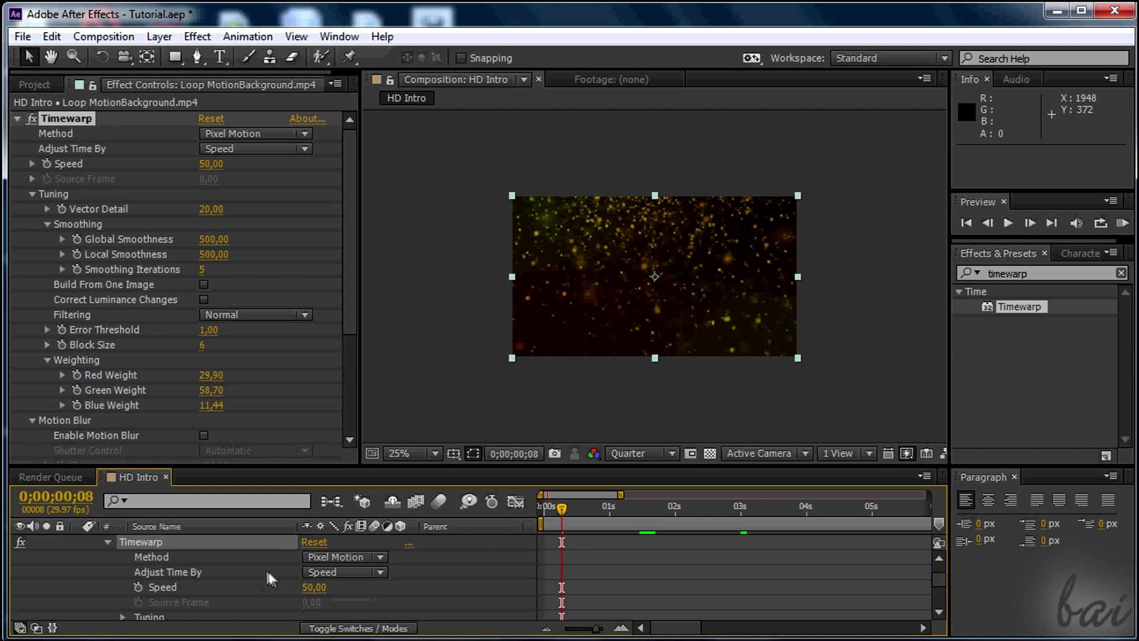
left_click(138, 587)
left_click_drag(562, 587, 544, 587)
left_click_drag(561, 509, 544, 508)
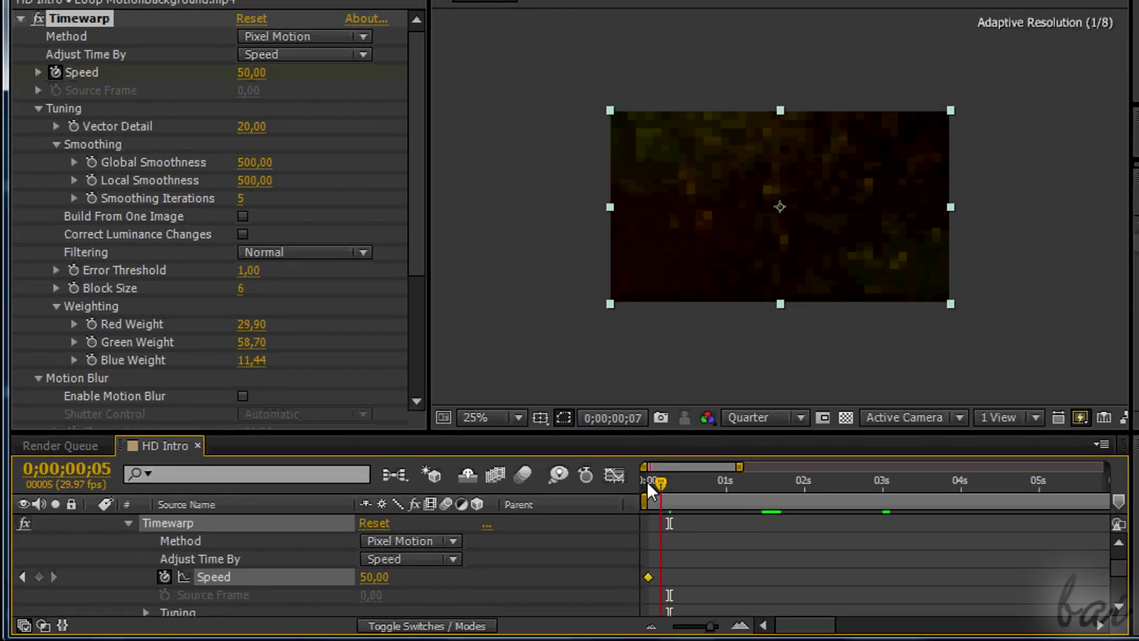
left_click(374, 577)
Add Timewarp Speed keyframes of 18 at 0;00;04;00 and 200 at 0;00;05;00.
left_click_drag(651, 490, 865, 483)
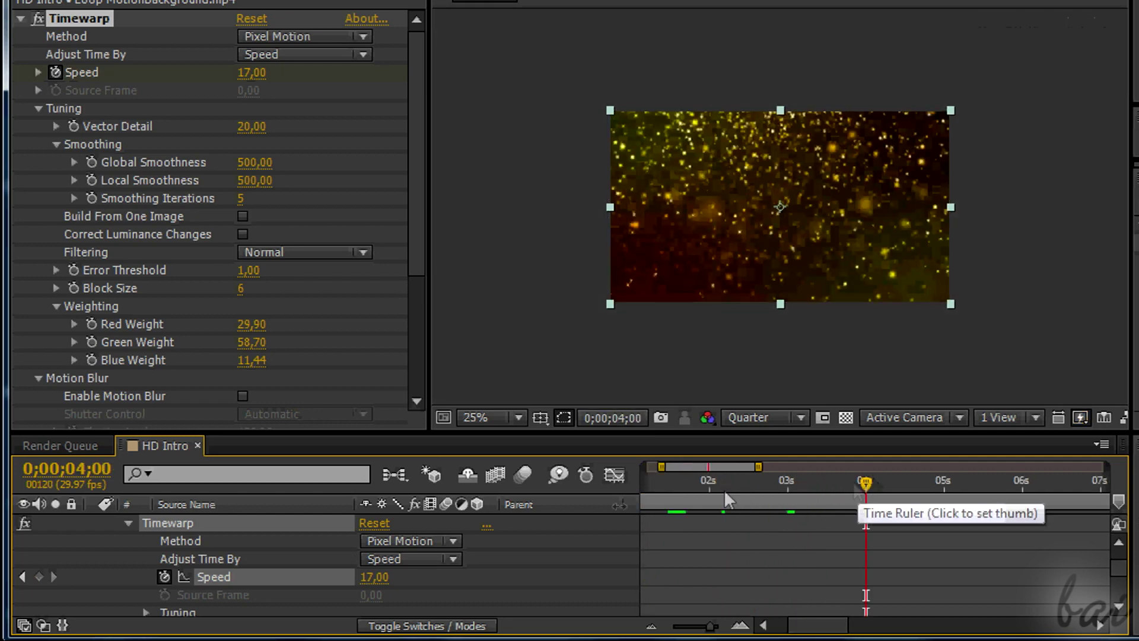
left_click(374, 577)
type("18")
key("Return")
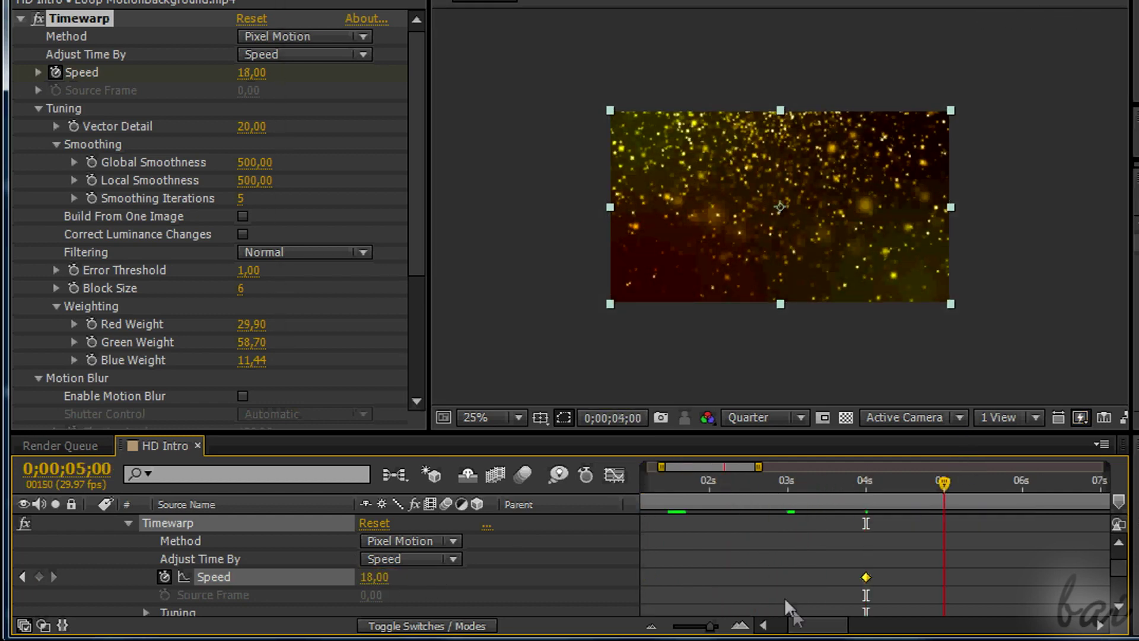
type("200")
key("Return")
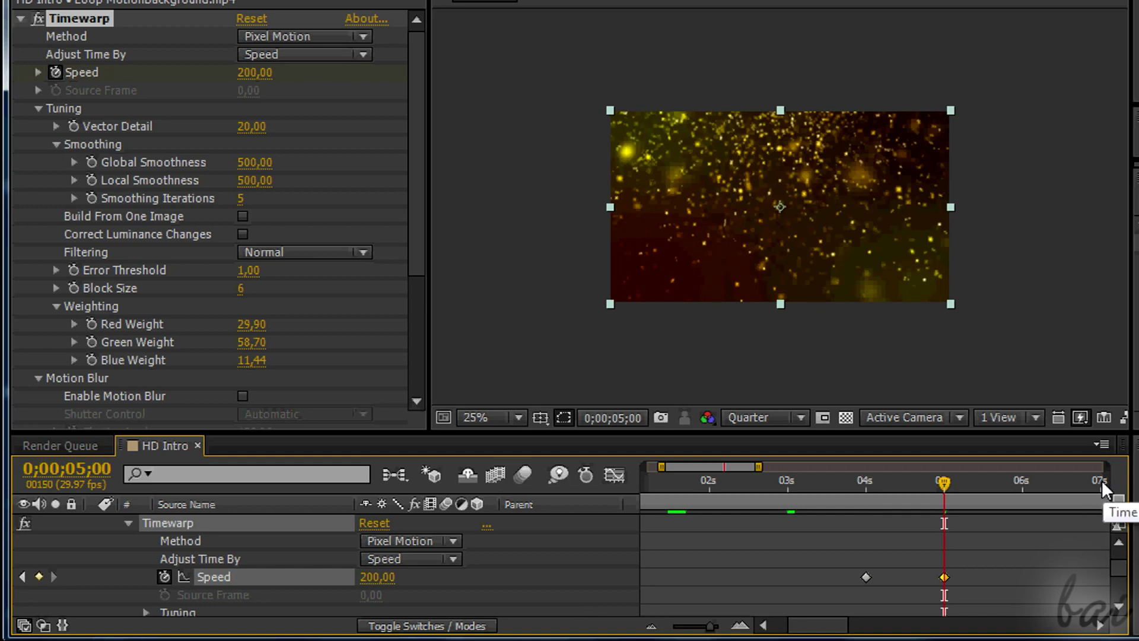
Enter a Timewarp Speed value for the background layer at 0;00;07;00.
left_click(1101, 483)
left_click(377, 577)
type("2")
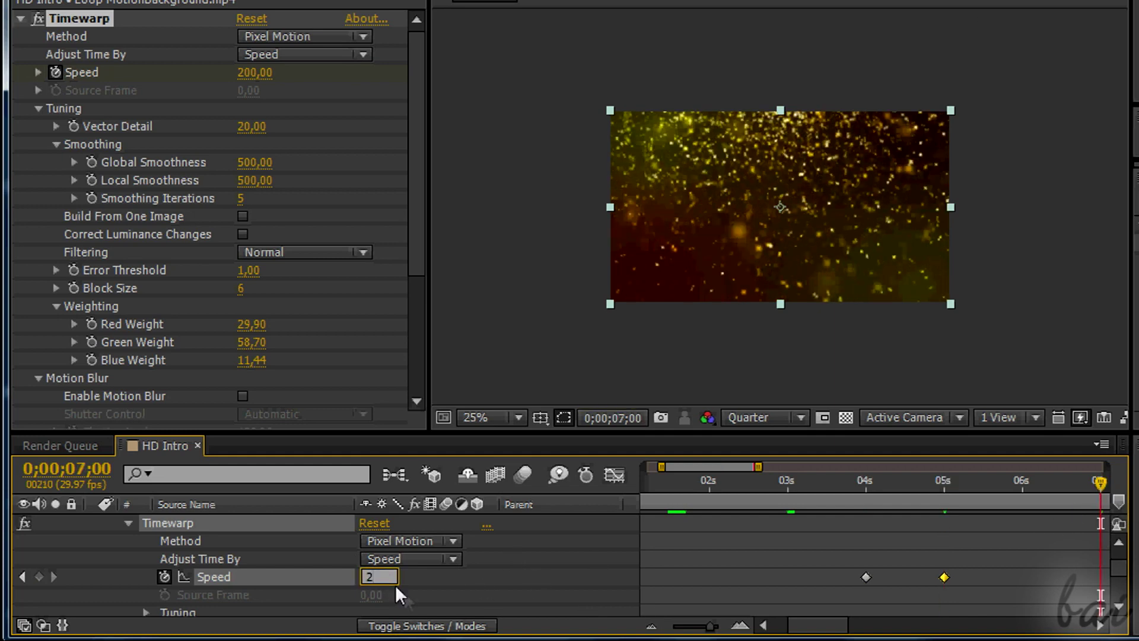
type("0,0")
left_click(498, 581)
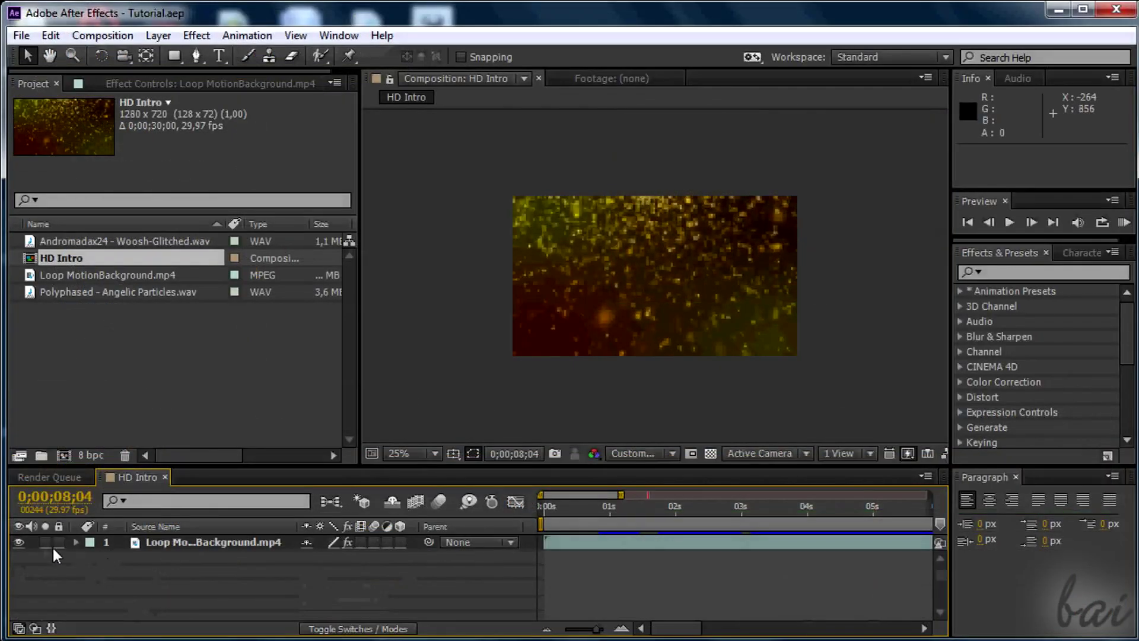
Hide the background layer and create a new text layer reading "Username".
left_click(20, 543)
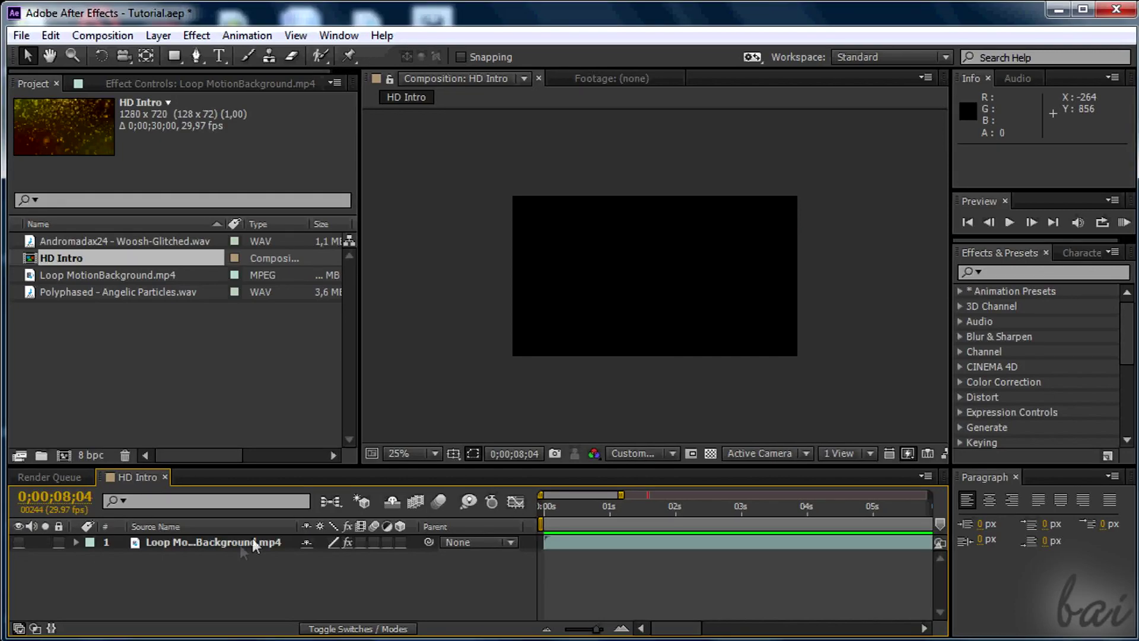
left_click(155, 35)
mouse_move(166, 23)
left_click(492, 18)
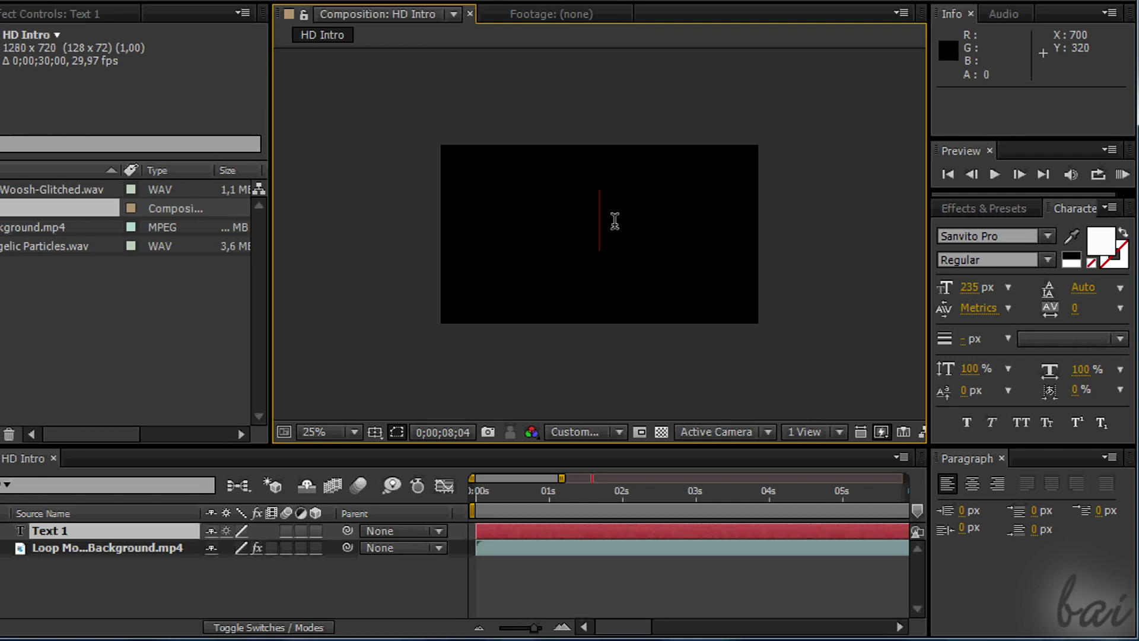
type("Usernam")
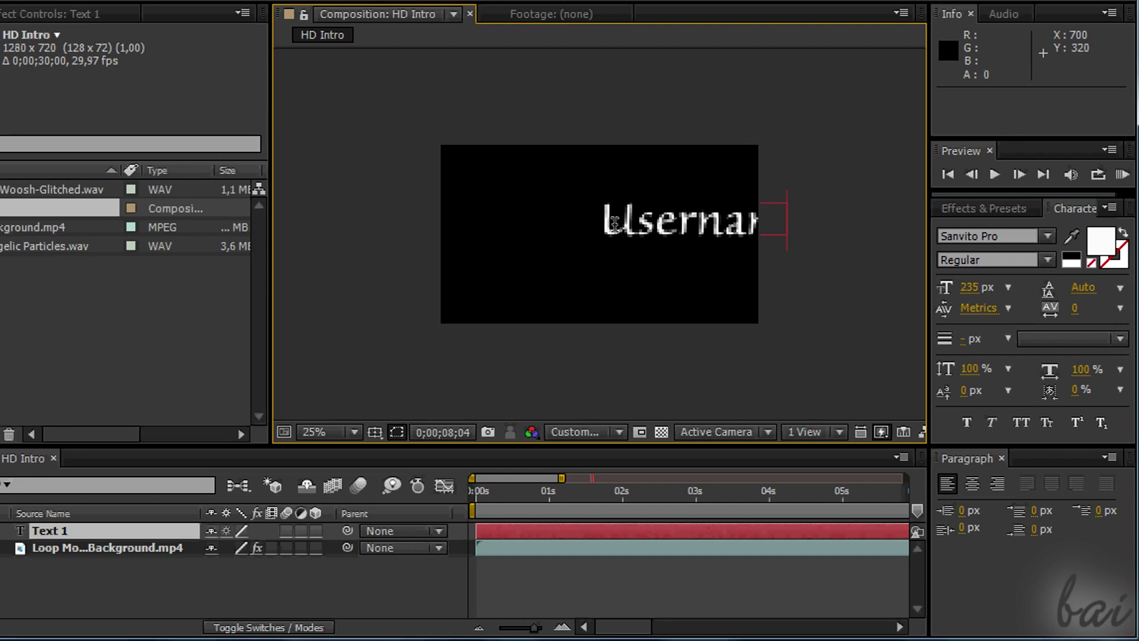
Set the preview resolution to Quarter and move the Username text to about 240, 428 in the frame.
left_click(619, 432)
left_click(596, 549)
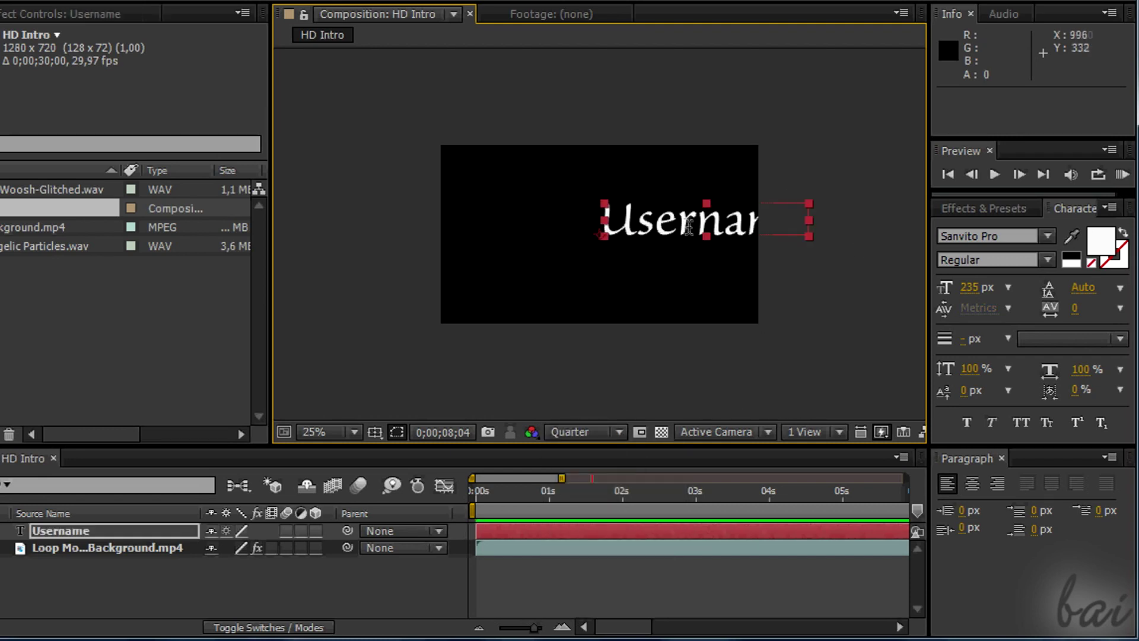
left_click_drag(670, 237, 574, 253)
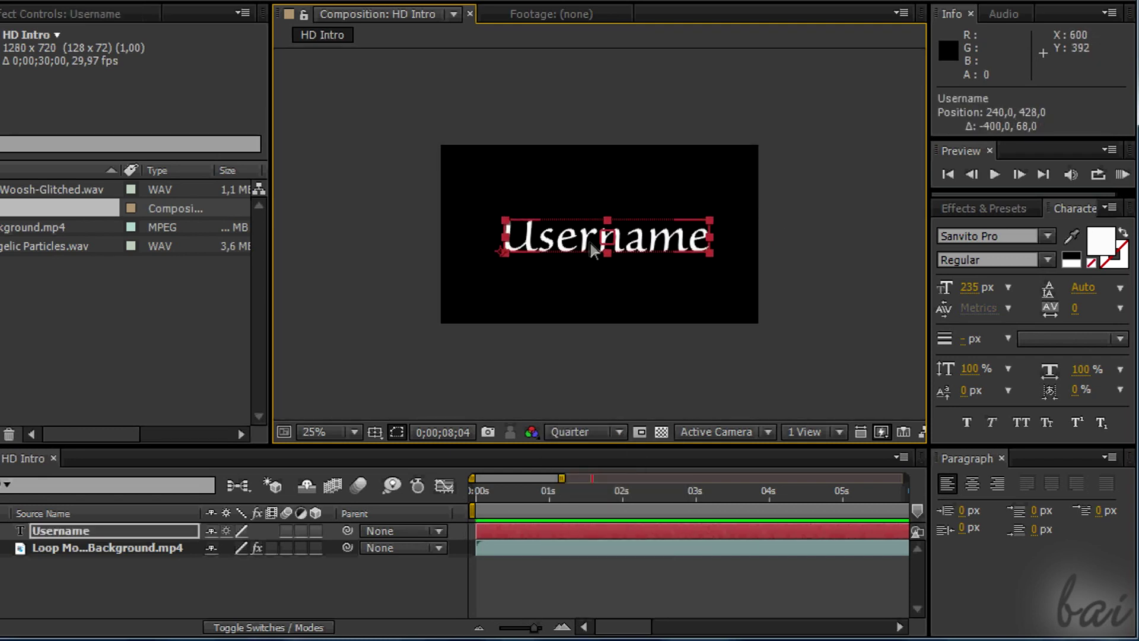
Enlarge the Username text to 520 px and reposition it at about 328, 528.
left_click_drag(969, 287, 1095, 298)
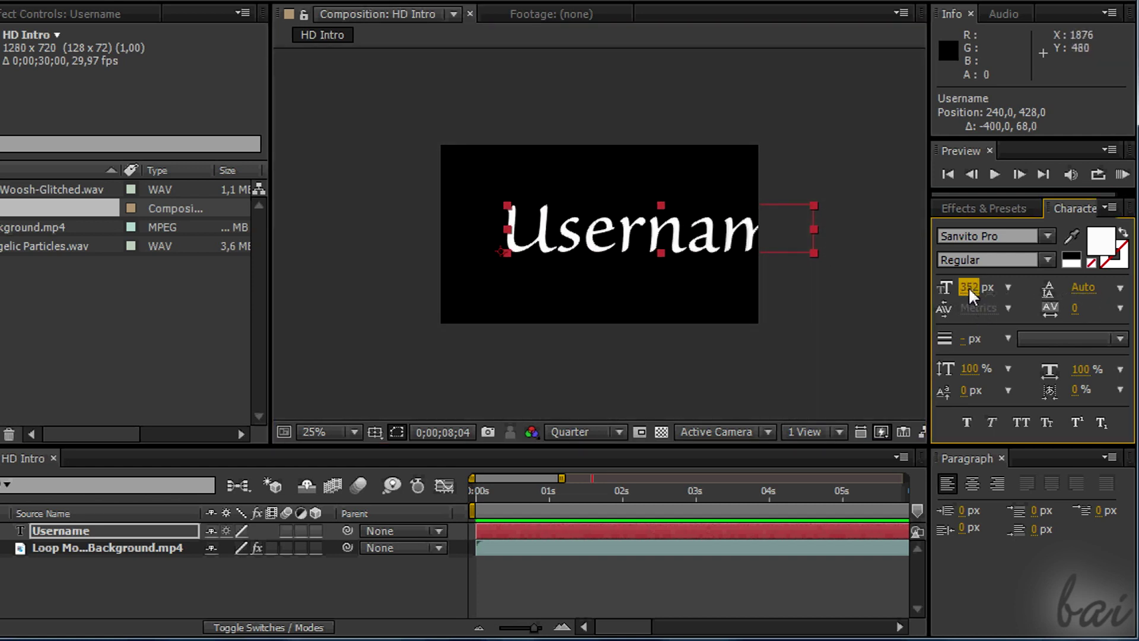
left_click_drag(969, 289, 1130, 307)
left_click_drag(683, 226, 717, 256)
left_click_drag(985, 289, 993, 299)
left_click_drag(698, 257, 693, 258)
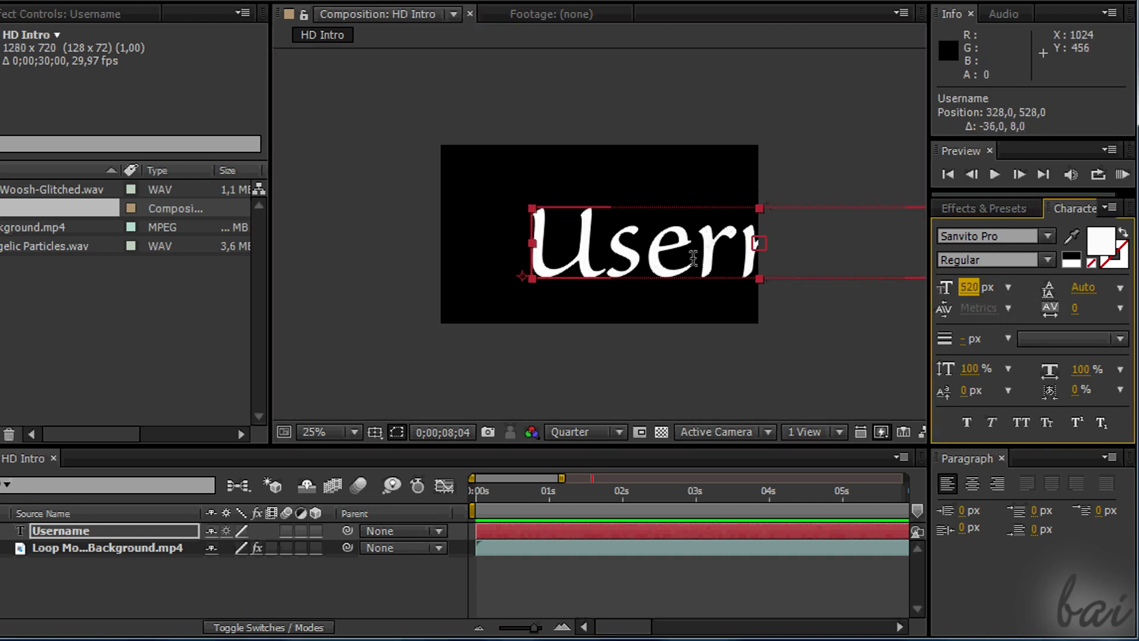
Set the Username text's fill color to white (FFFFFF) and deselect the layer.
left_click(1102, 242)
left_click(270, 184)
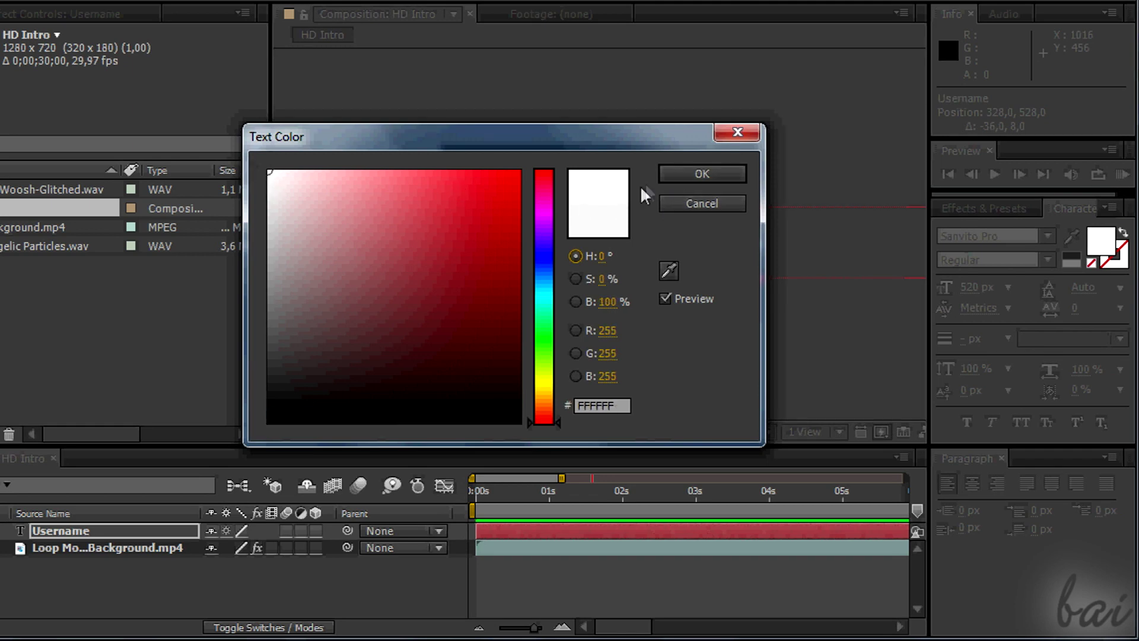
left_click(702, 174)
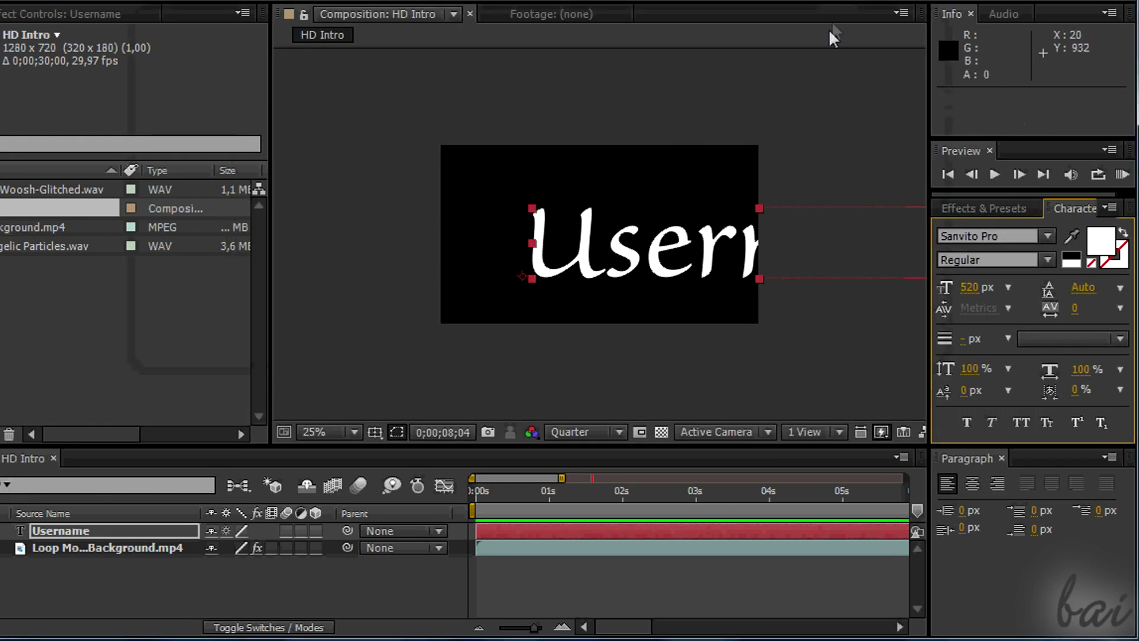
left_click(178, 579)
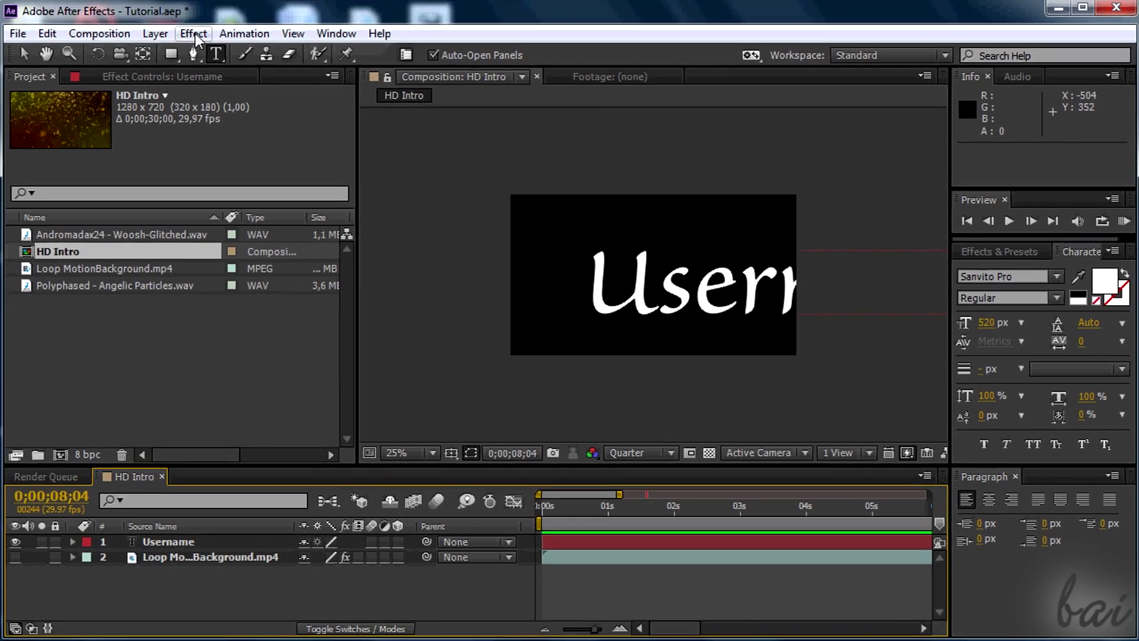
left_click(194, 34)
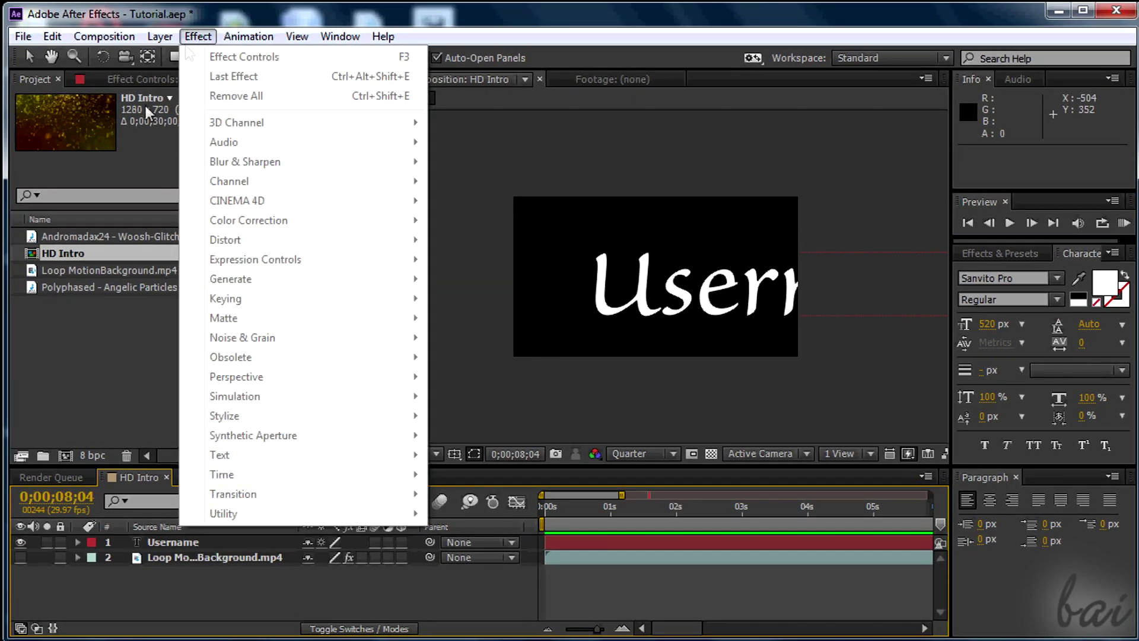
mouse_move(153, 34)
mouse_move(184, 24)
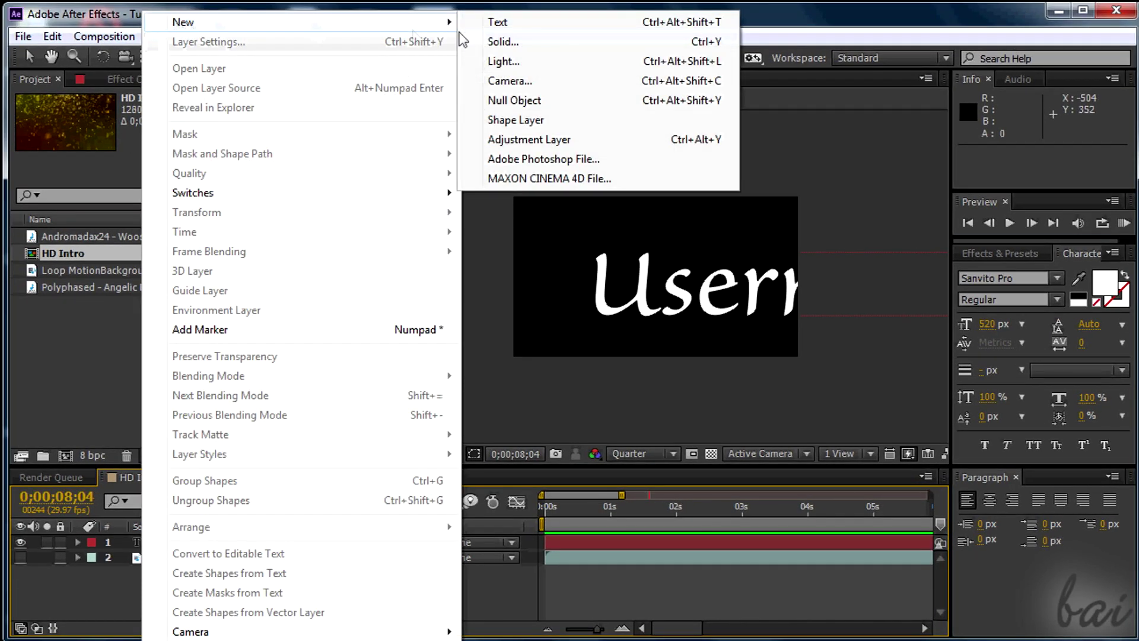
left_click(511, 42)
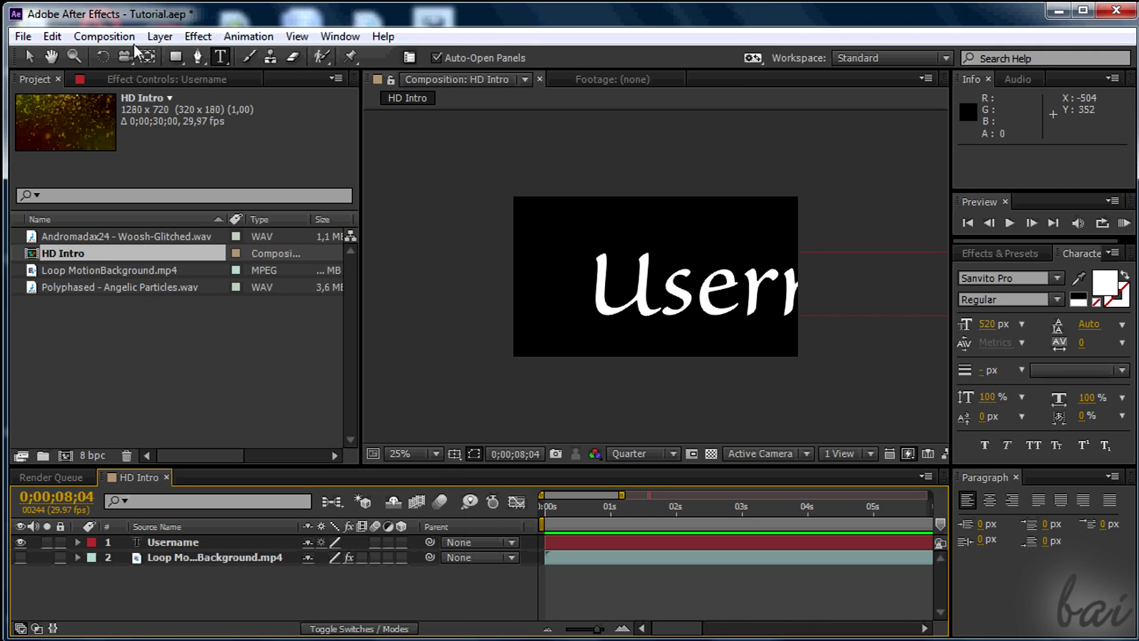
Create a 1280 x 720 px dark gray solid named "Dark Gray Solid 1".
left_click(159, 39)
mouse_move(216, 25)
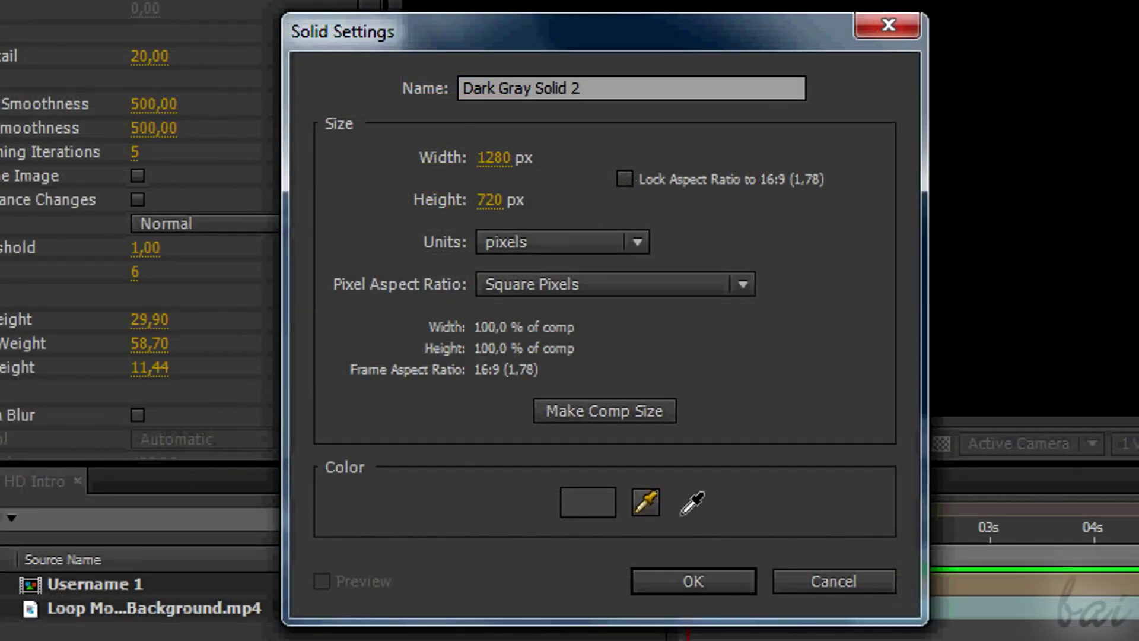
left_click(683, 514)
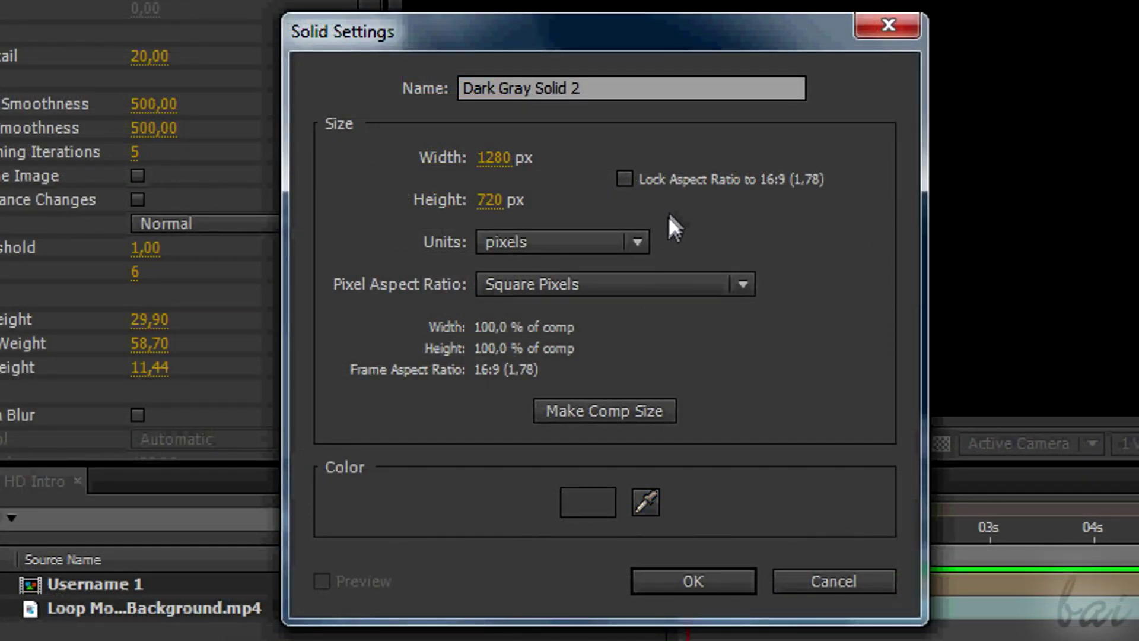
left_click(596, 89)
key("BackSpace")
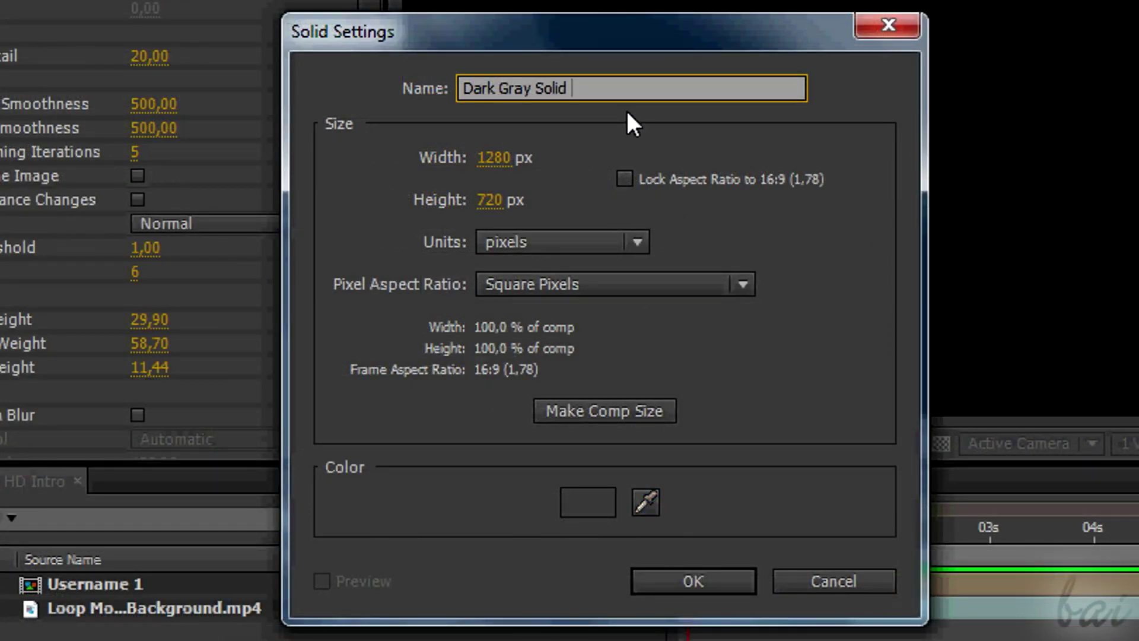
type("1")
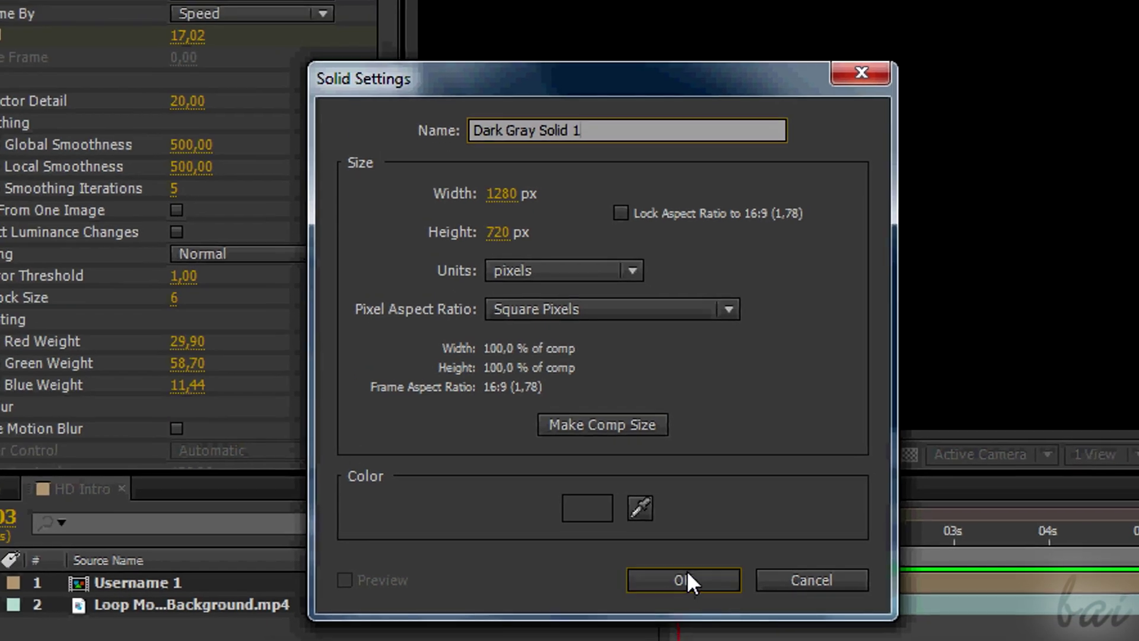
left_click(692, 581)
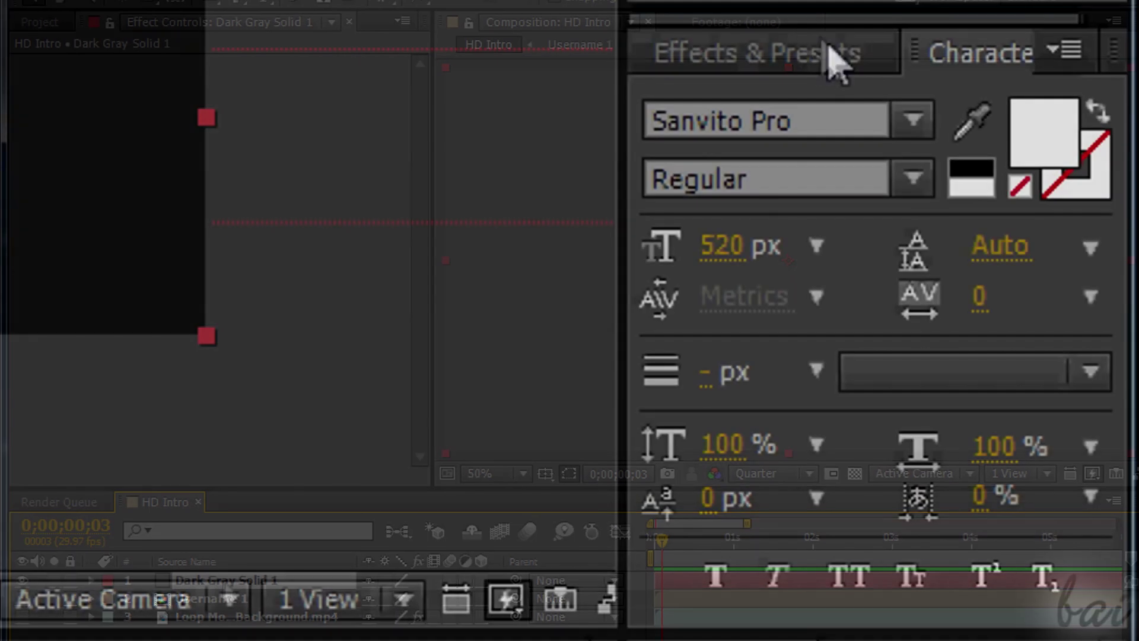
Find the Shatter effect and apply it to the Dark Gray Solid 1 layer.
left_click(789, 55)
left_click(808, 99)
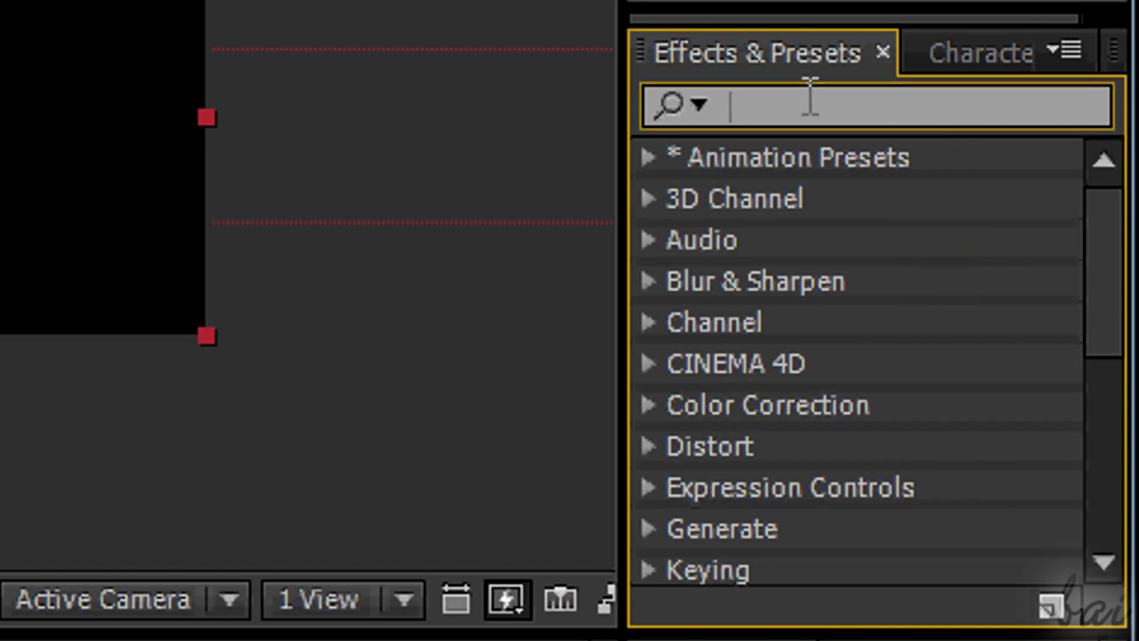
type("shatter")
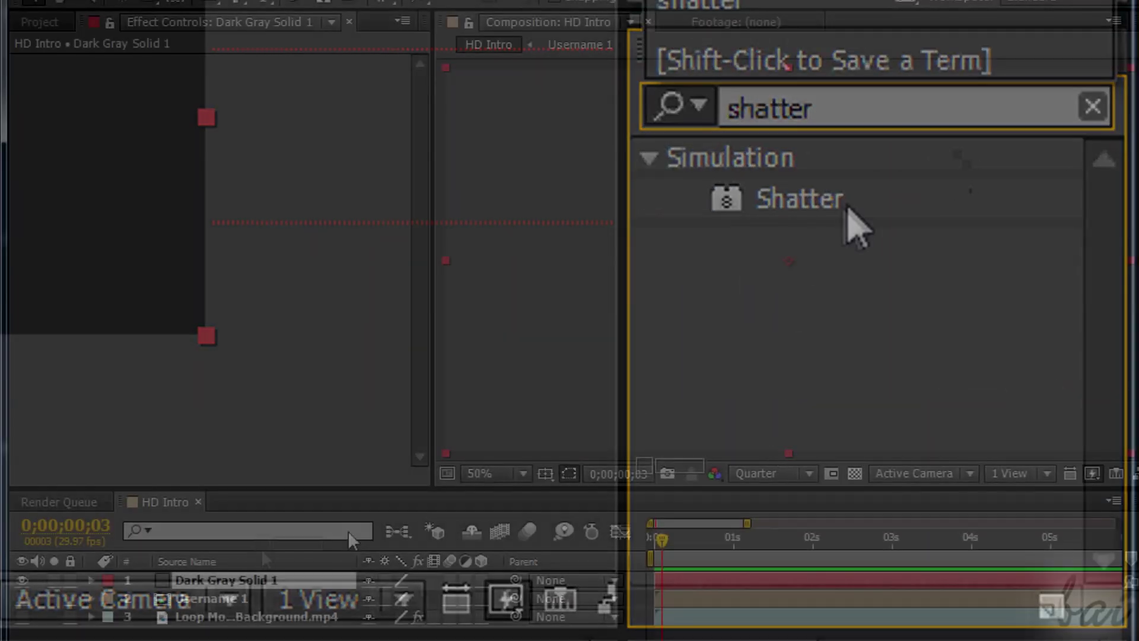
left_click_drag(831, 202, 234, 575)
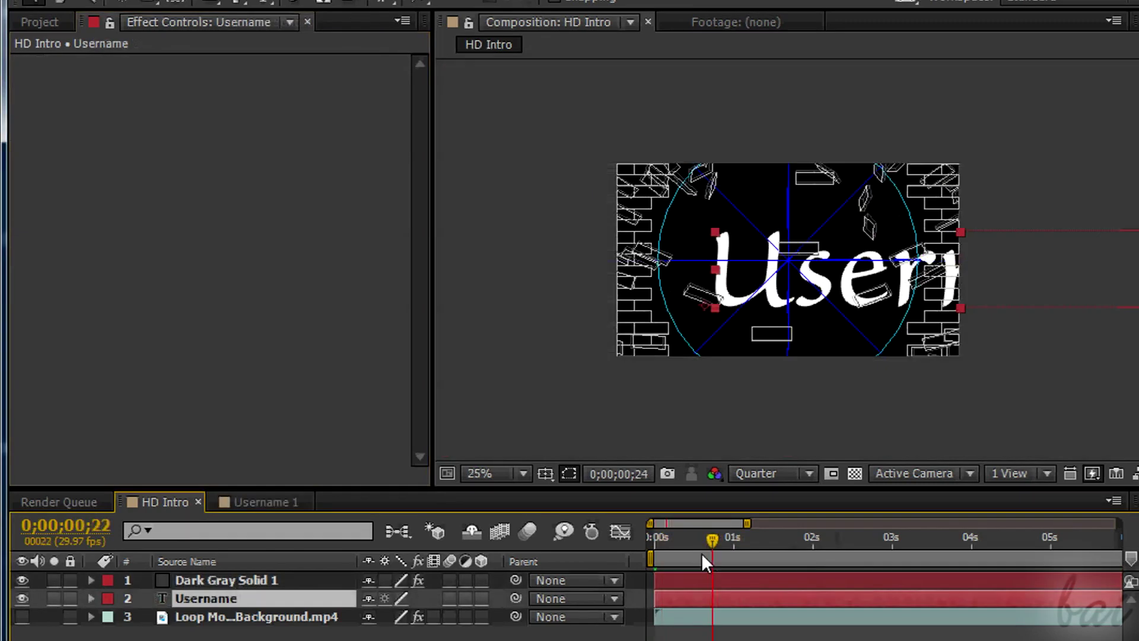
Return to the start of the timeline and set the Force 1 depth of the solid's Shatter effect to 3.20.
left_click_drag(701, 553, 654, 554)
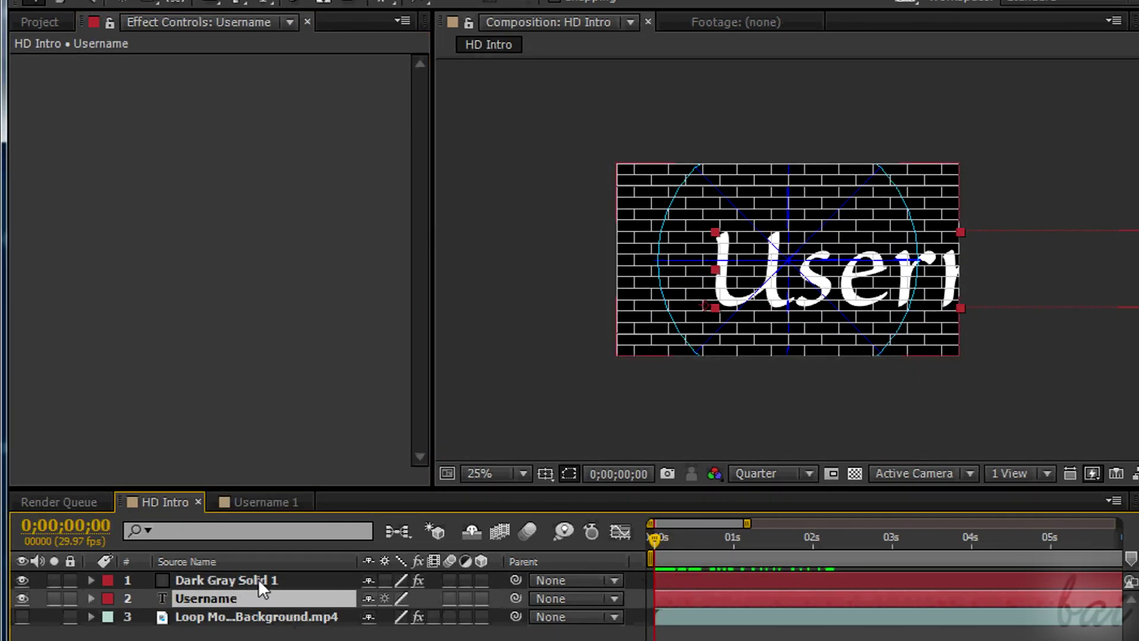
left_click(259, 581)
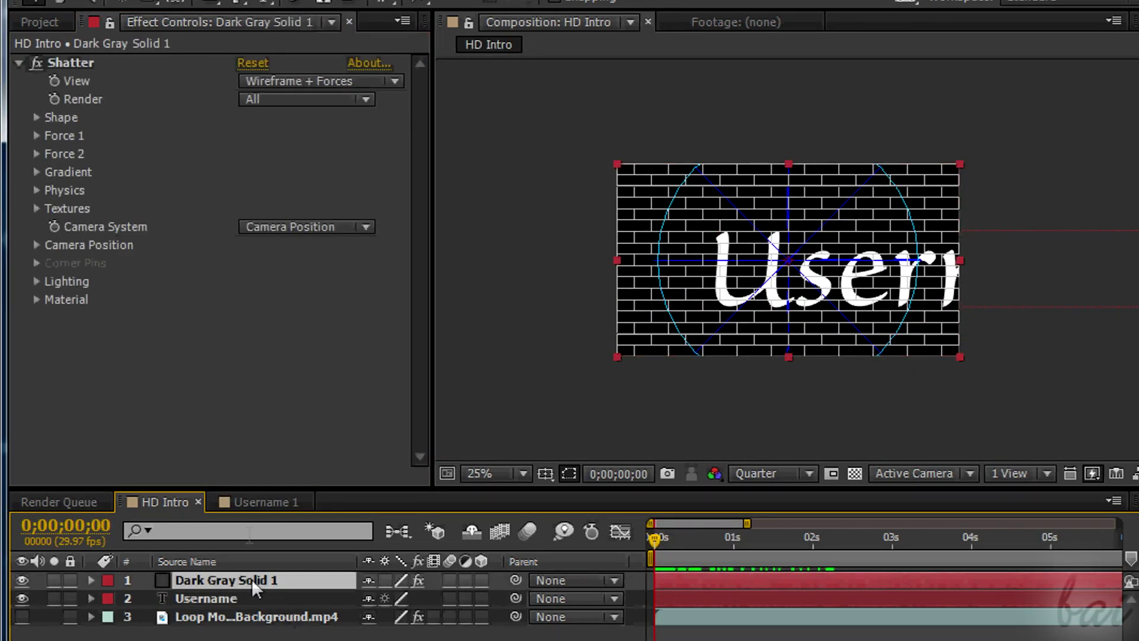
left_click(36, 136)
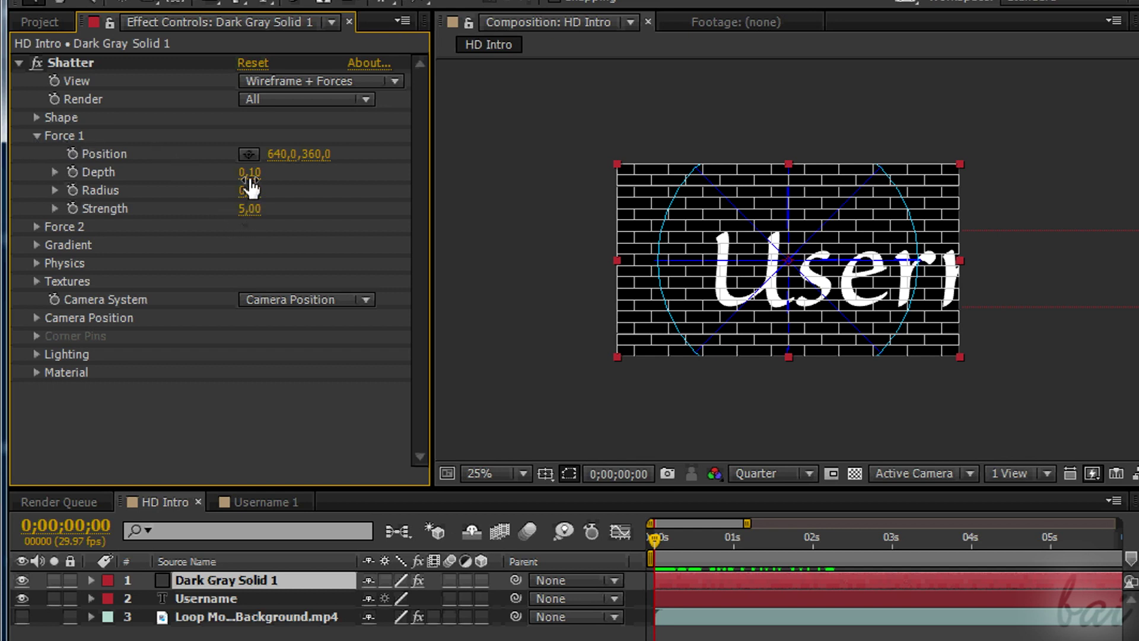
left_click_drag(250, 178, 605, 201)
left_click_drag(656, 541, 758, 552)
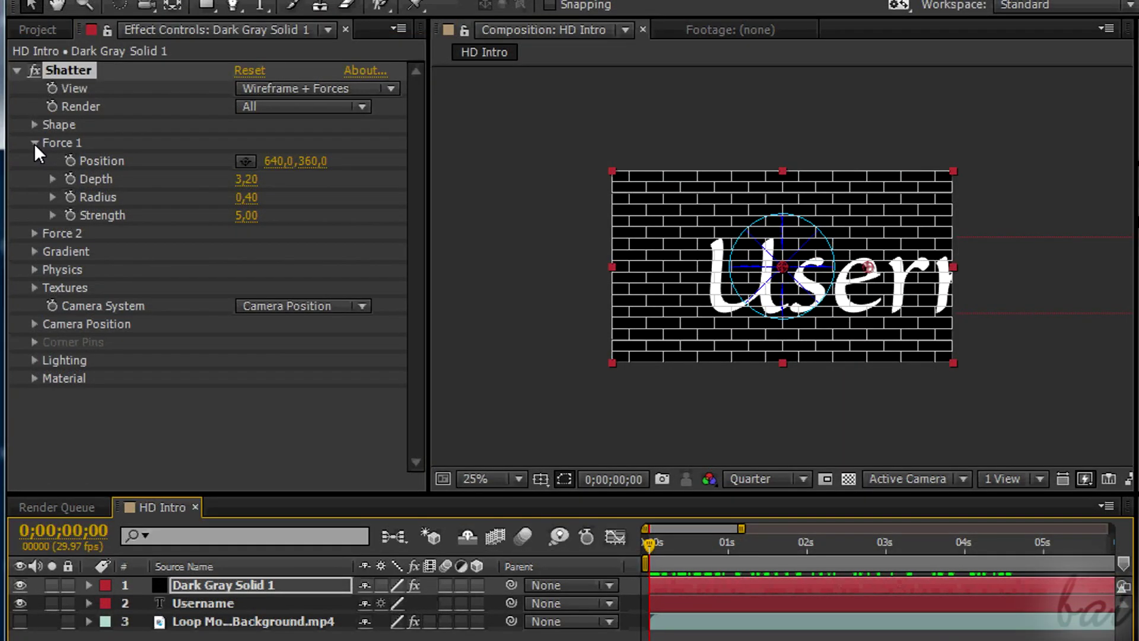
left_click(34, 143)
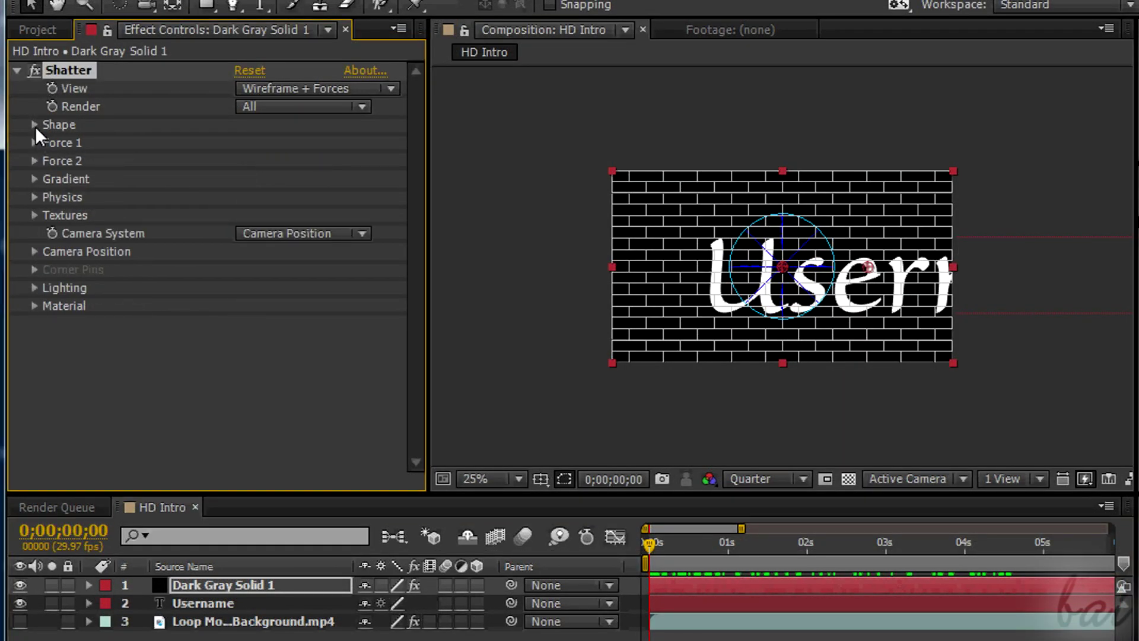
Try using a Custom Shatter pattern with the Username text layer as the custom shatter map.
left_click(35, 126)
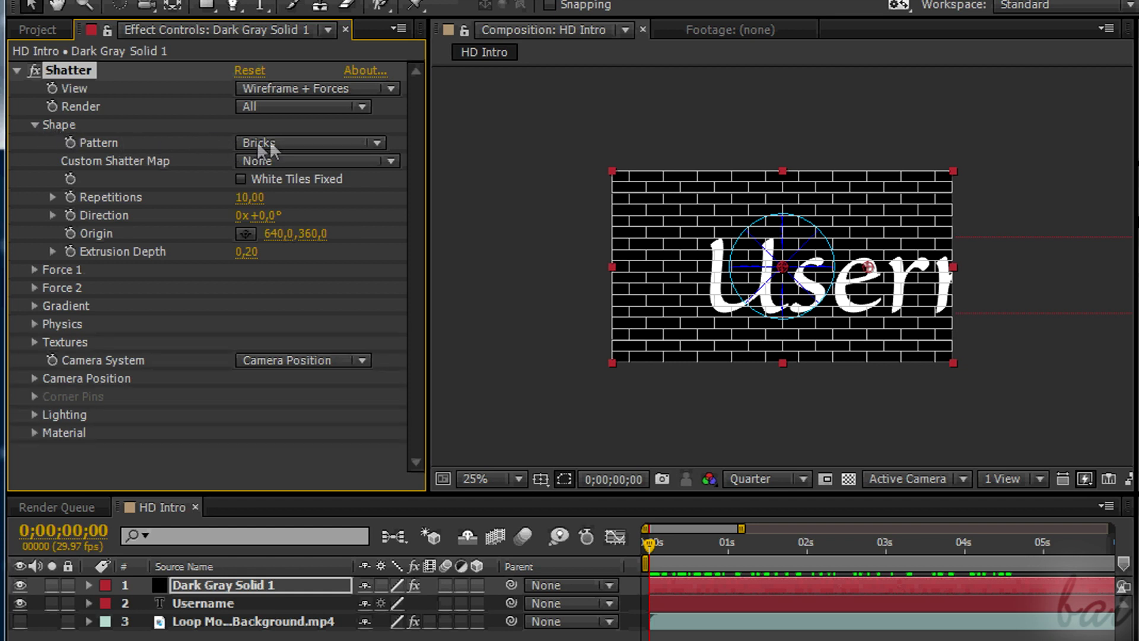
left_click(378, 142)
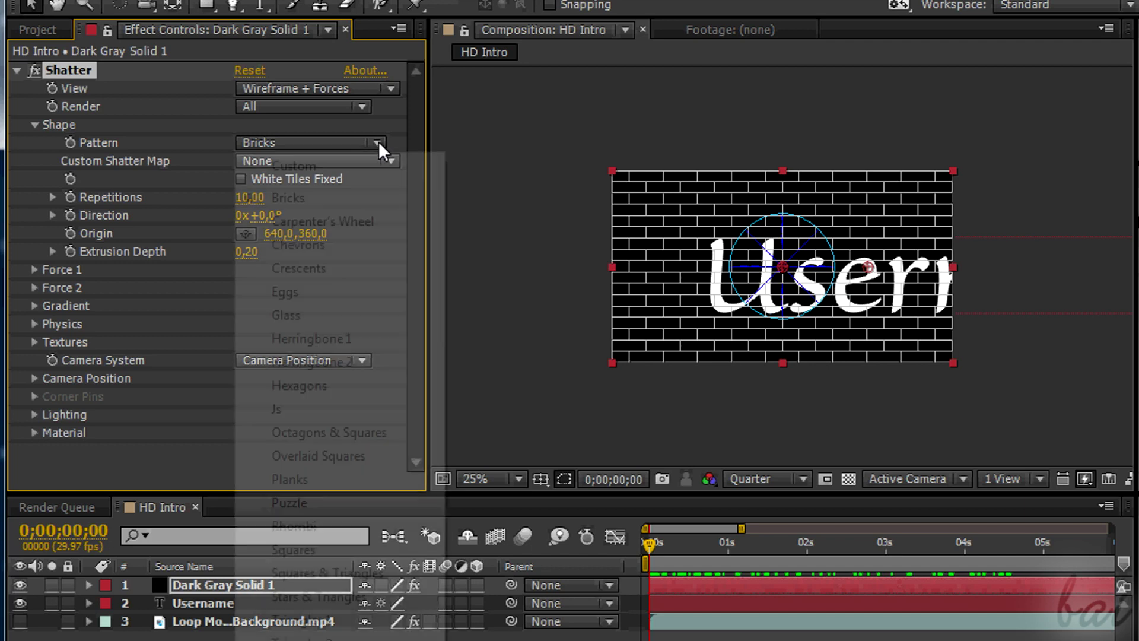
left_click(369, 165)
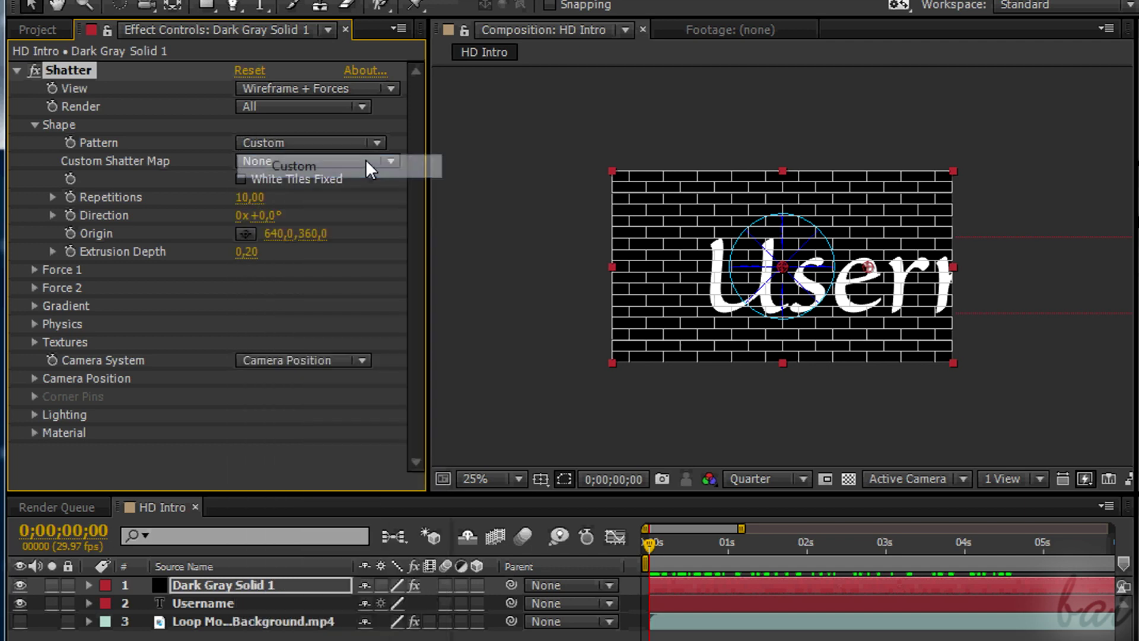
left_click(389, 162)
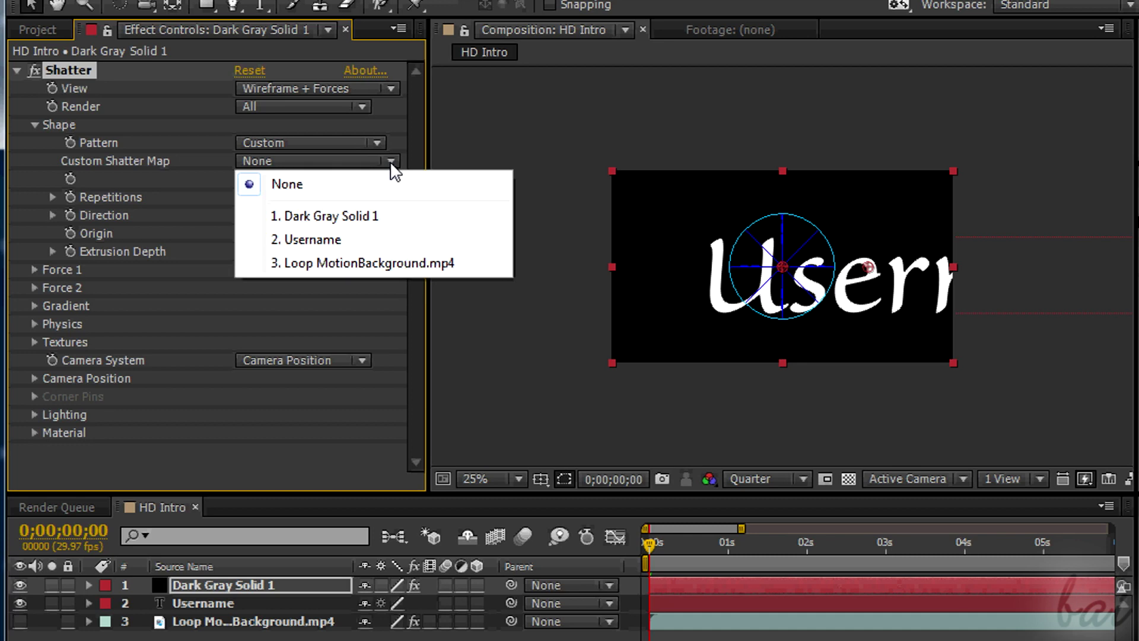
left_click(353, 240)
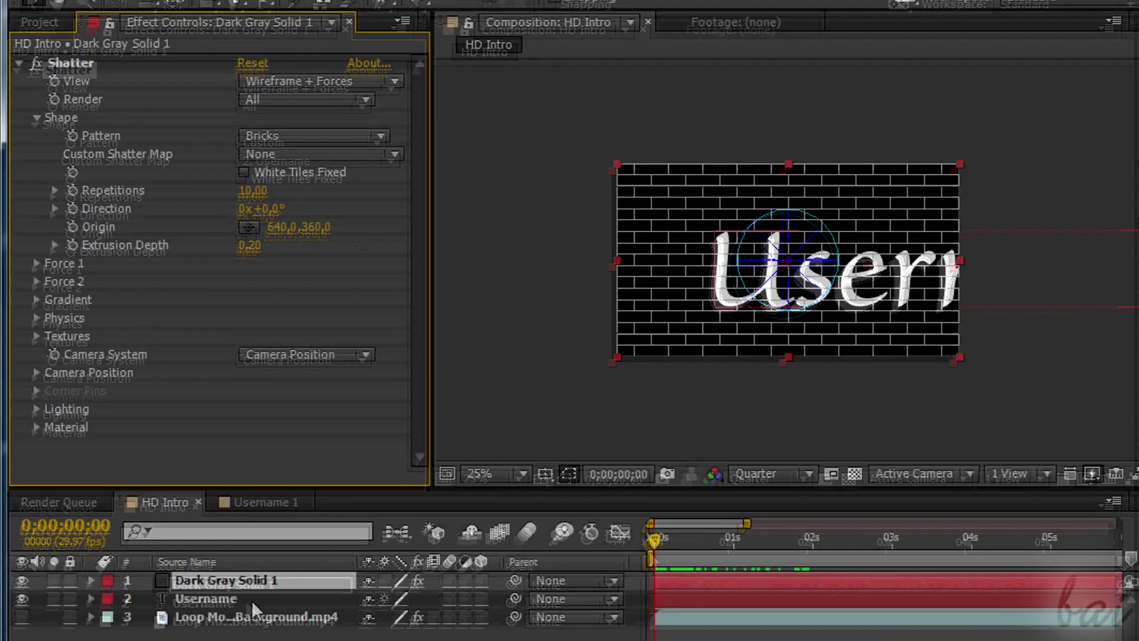
Pre-compose the Username text layer as "Username 1", moving all attributes into the new composition.
left_click(231, 603)
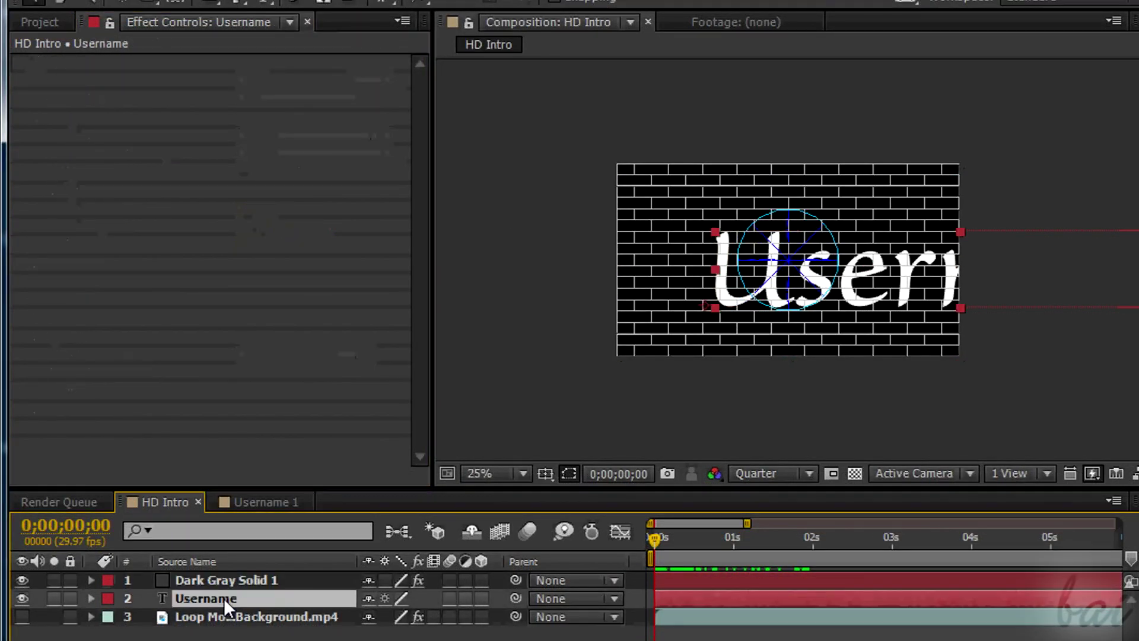
right_click(228, 598)
left_click(290, 603)
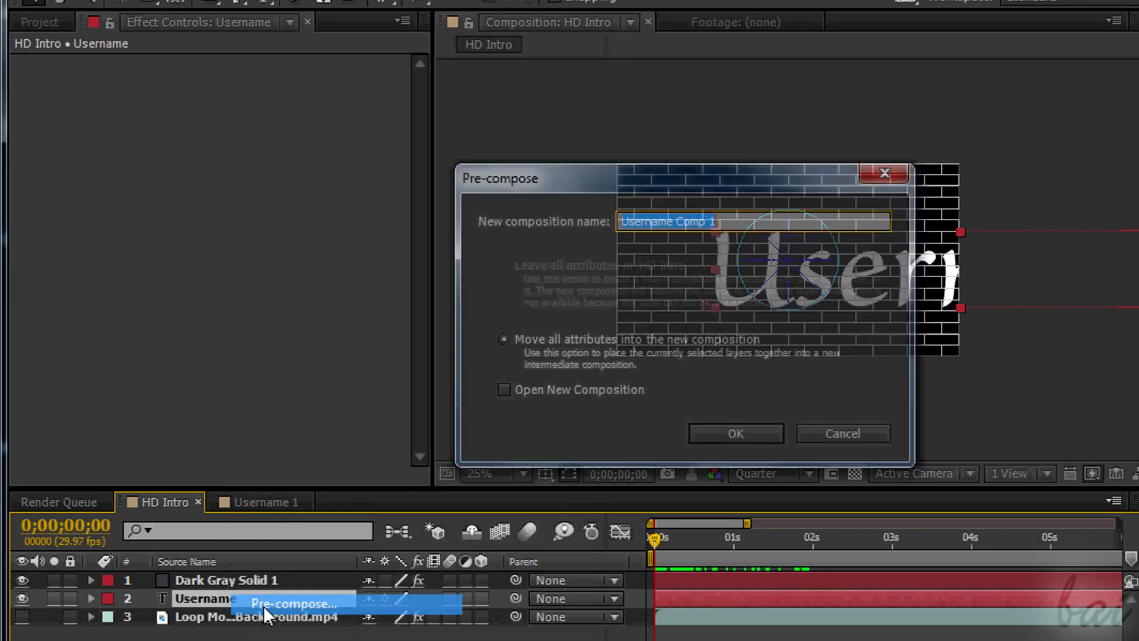
left_click(710, 221)
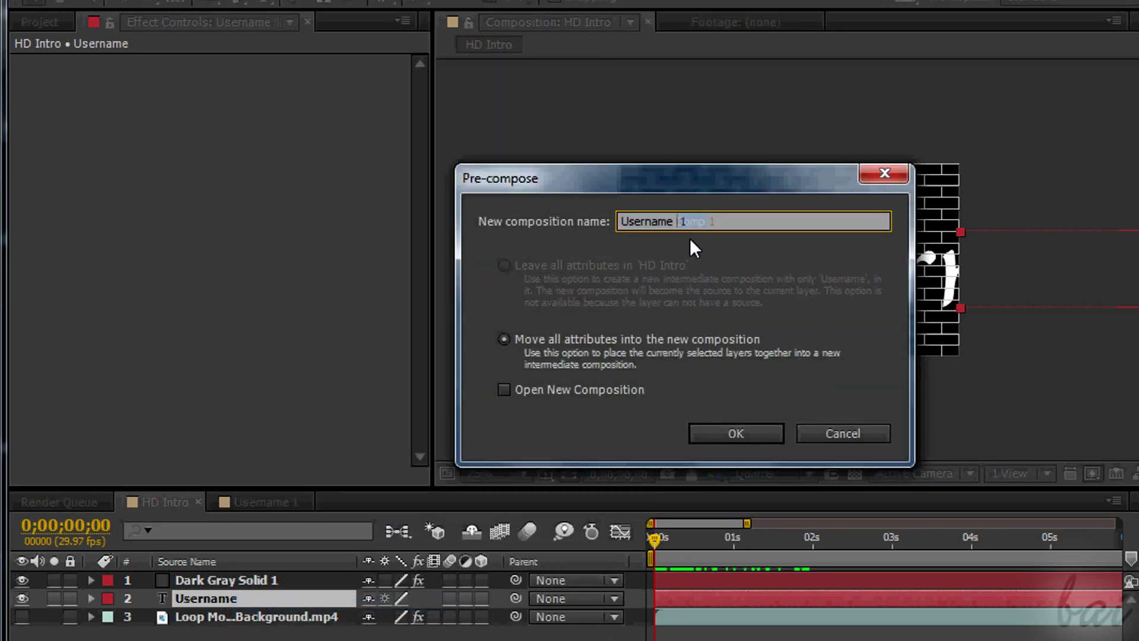
left_click(735, 433)
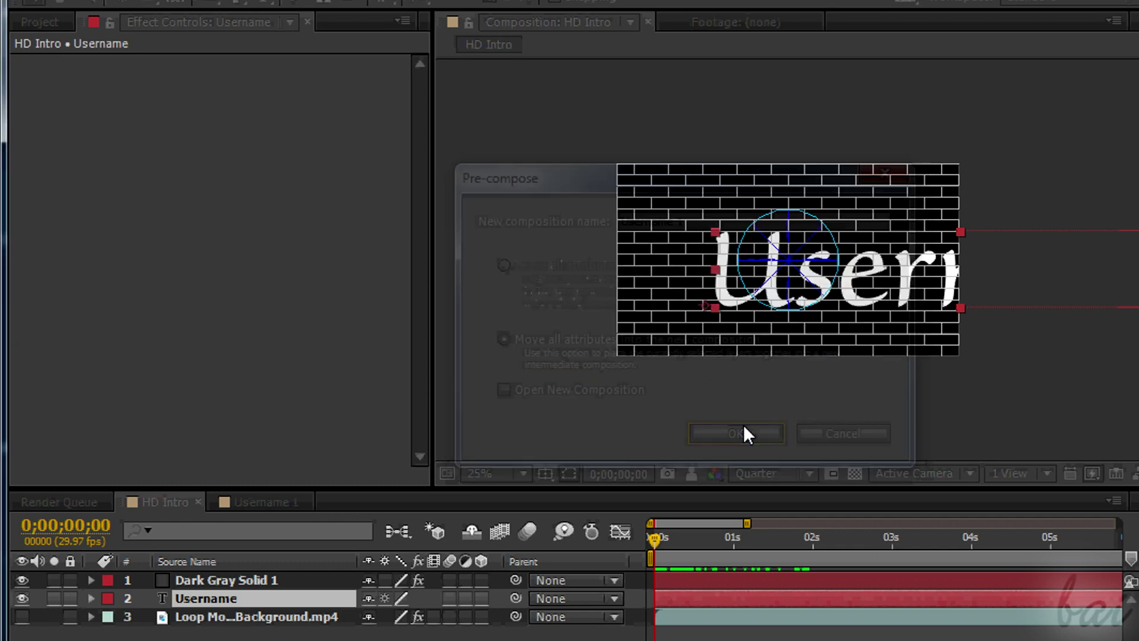
Set the solid's Shatter pattern to Custom and use Username 1 as the custom shatter map.
left_click(382, 136)
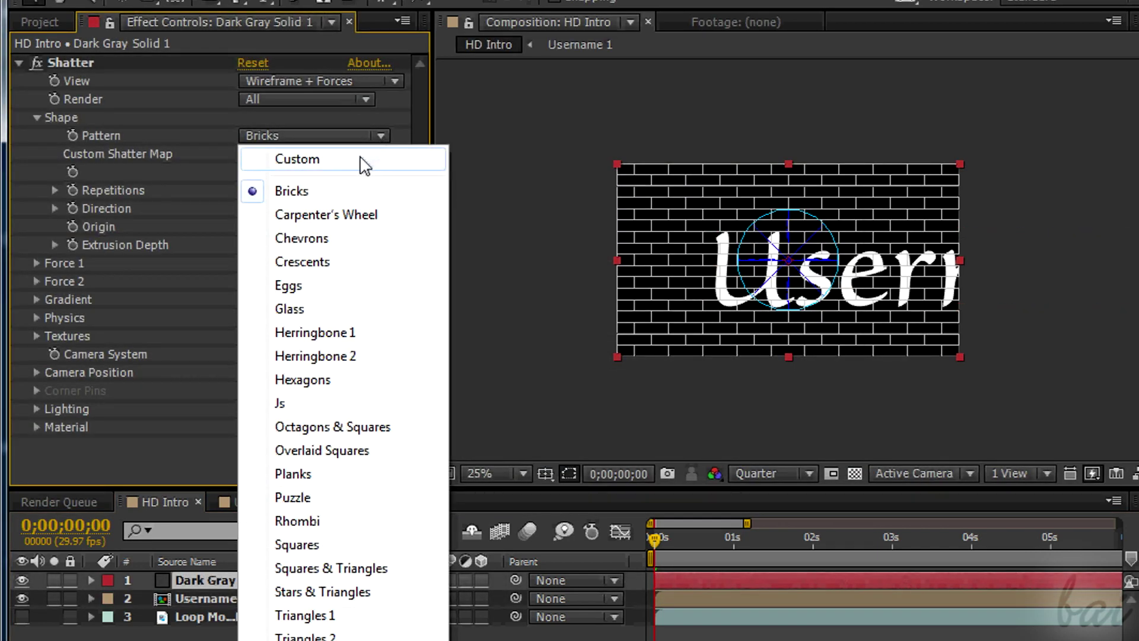
left_click(368, 158)
left_click(394, 154)
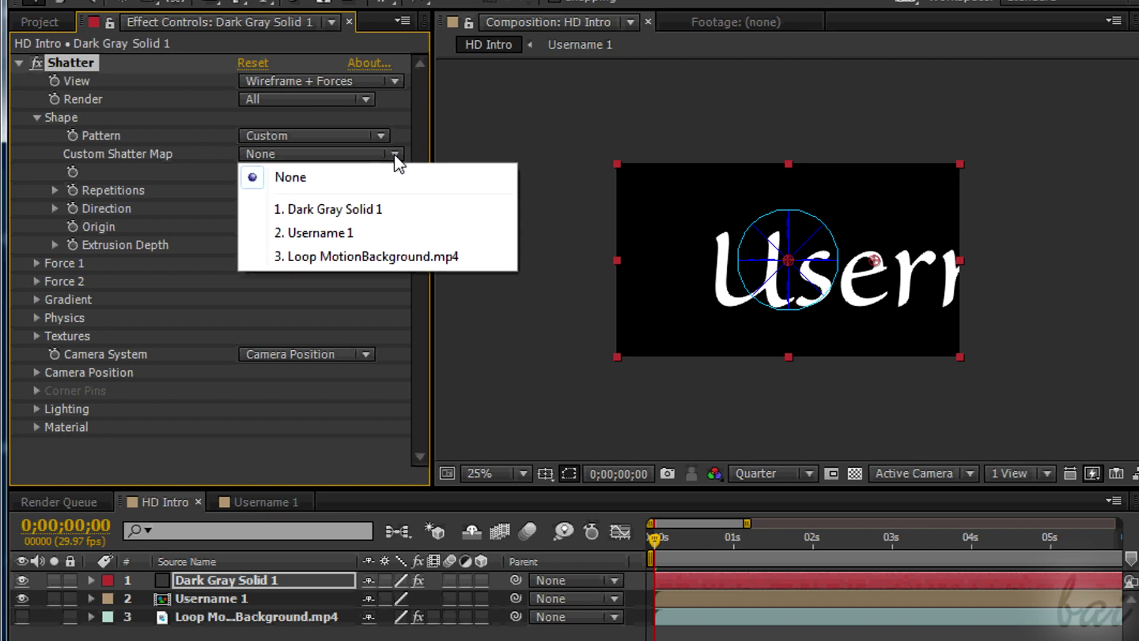
left_click(384, 232)
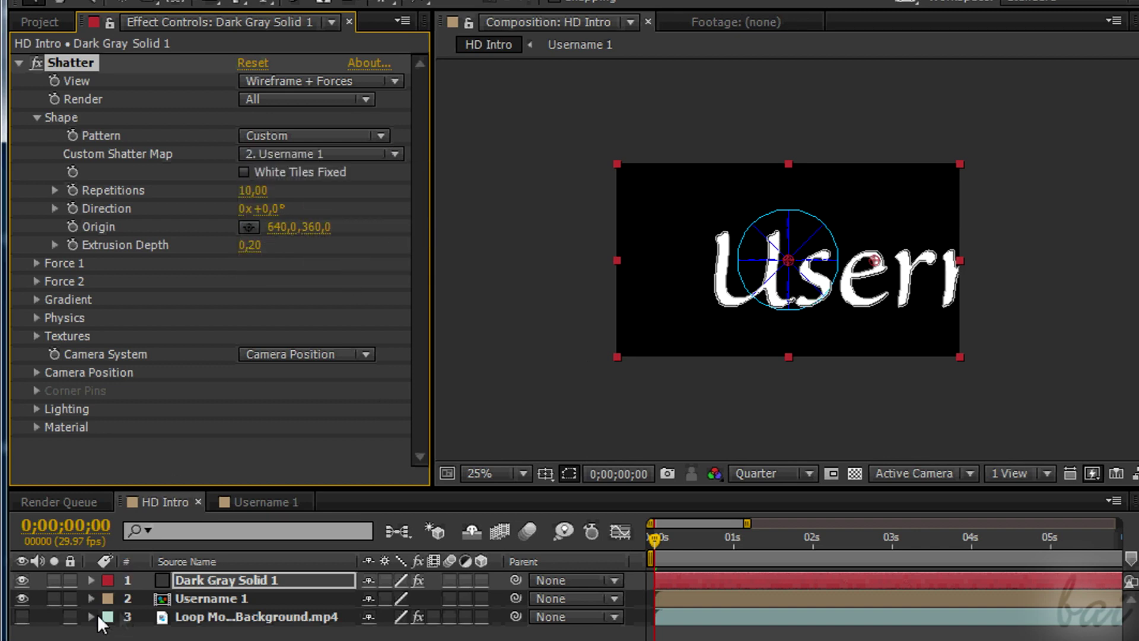
Hide the Username 1 layer and set the Shatter view to Rendered.
left_click(26, 599)
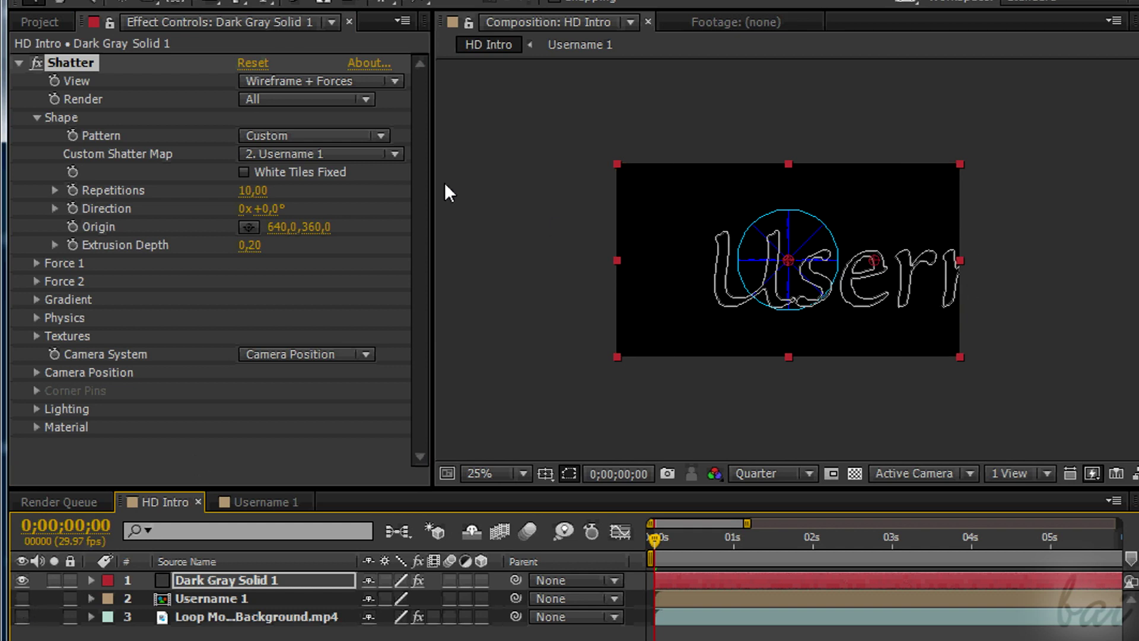
left_click(395, 83)
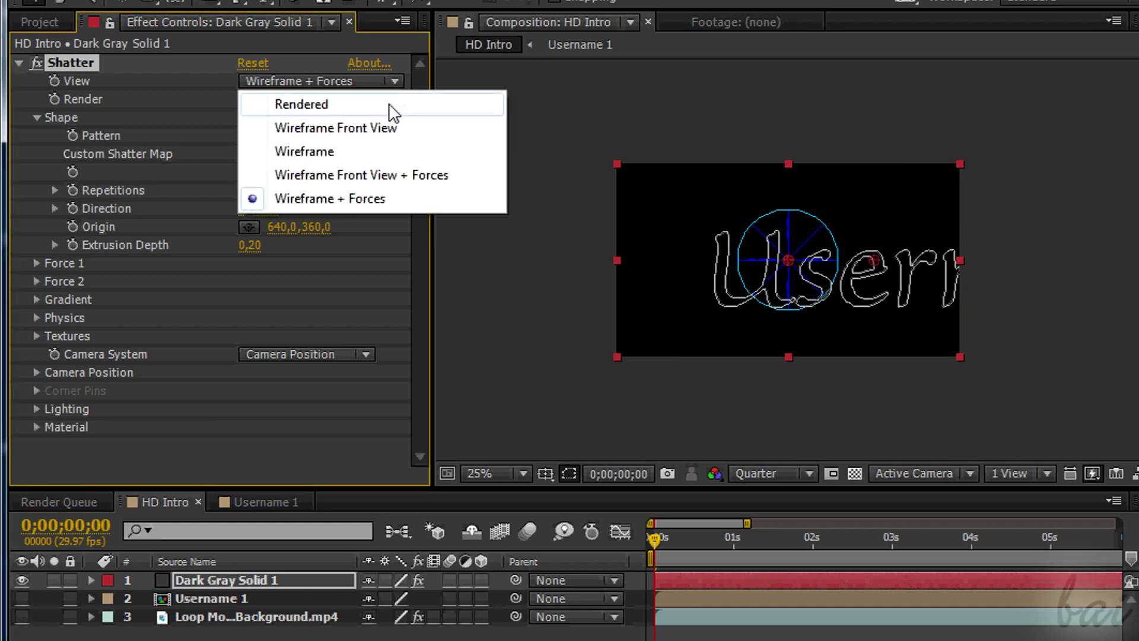
left_click(390, 105)
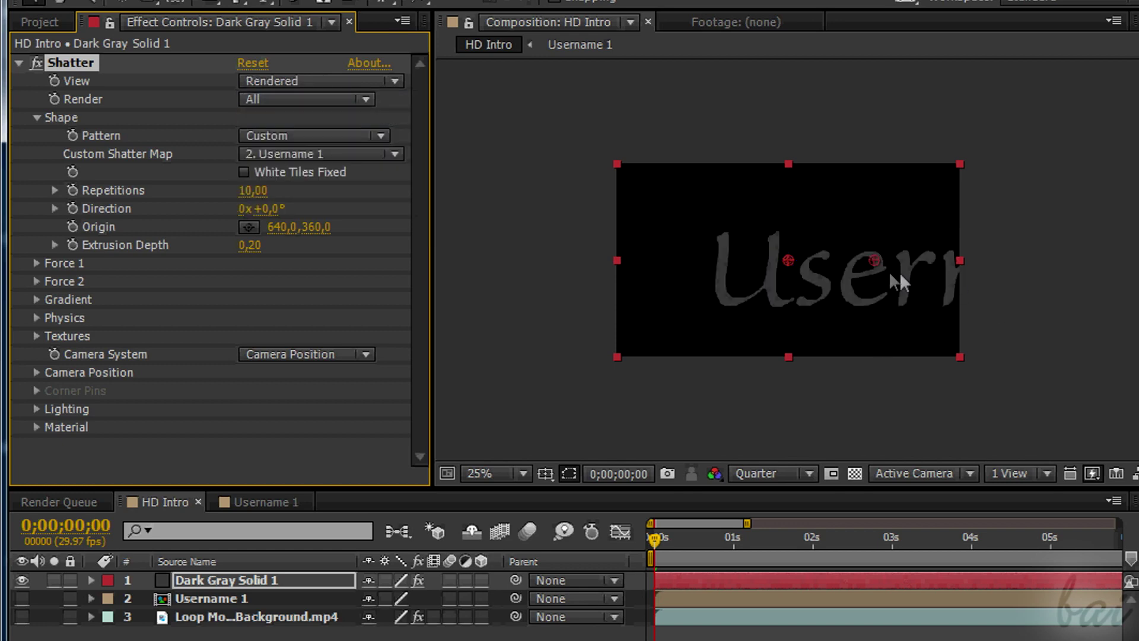
key("period")
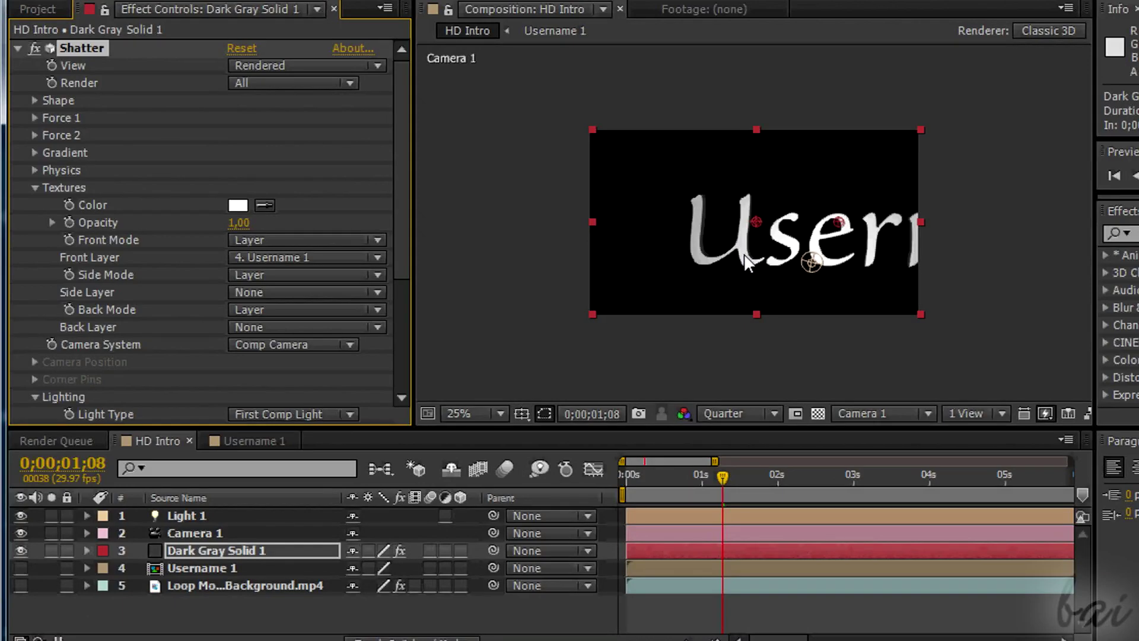
Move Light 1 over to the letter U to shift the lighting on the Username text.
left_click(814, 263)
left_click_drag(823, 269, 747, 244)
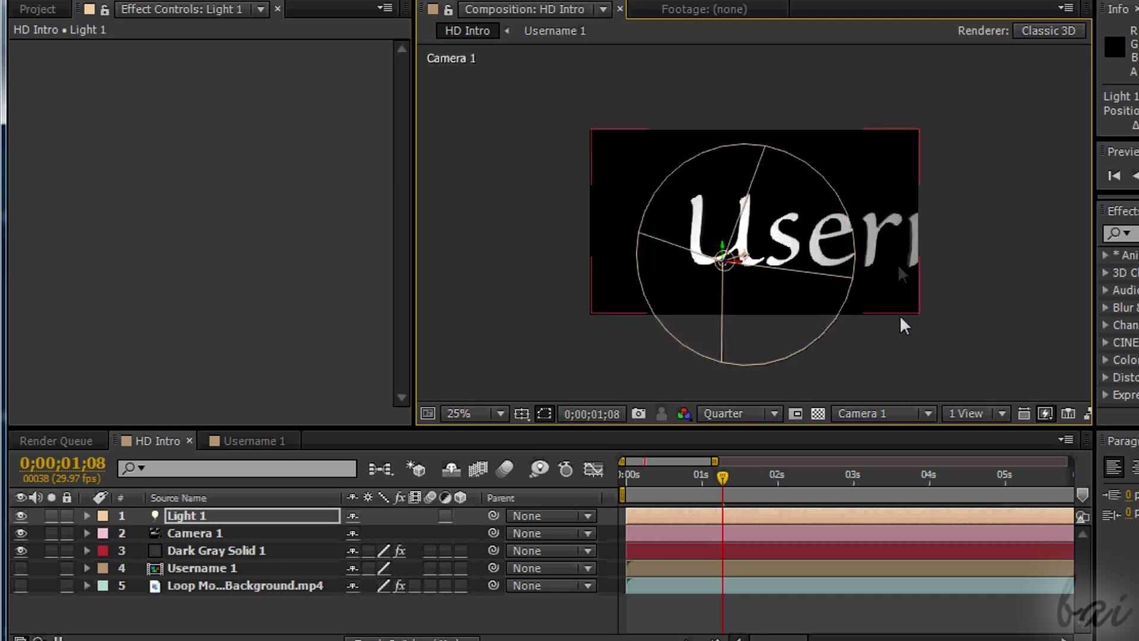
left_click(978, 313)
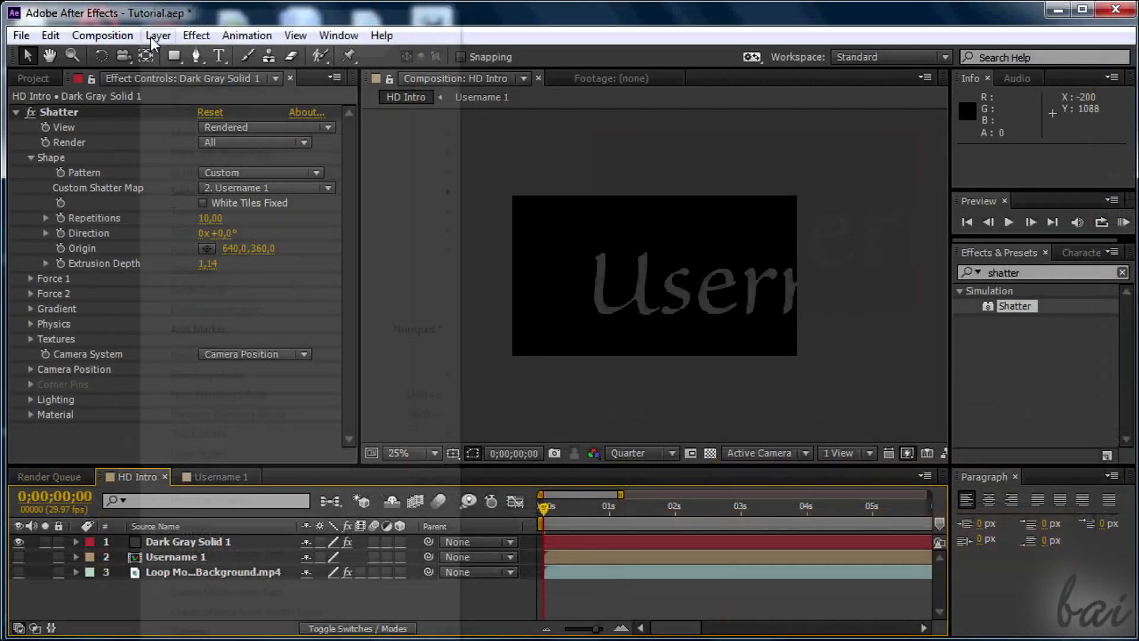
Create a two-node camera named Camera 1 with a 75 mm focal length.
left_click(155, 35)
mouse_move(288, 27)
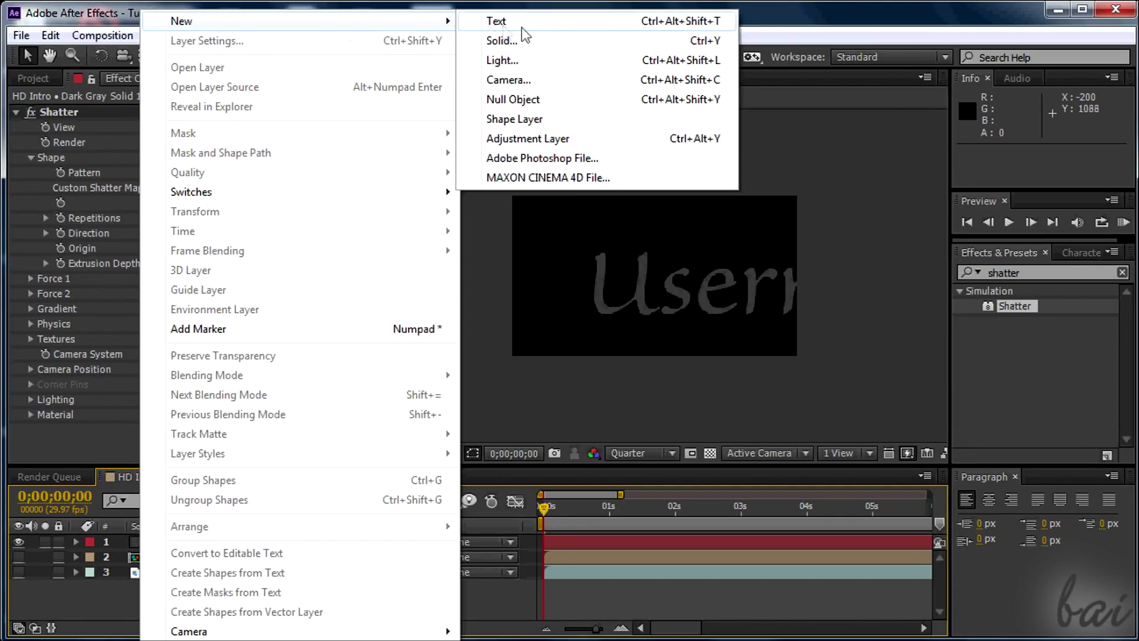
left_click(541, 81)
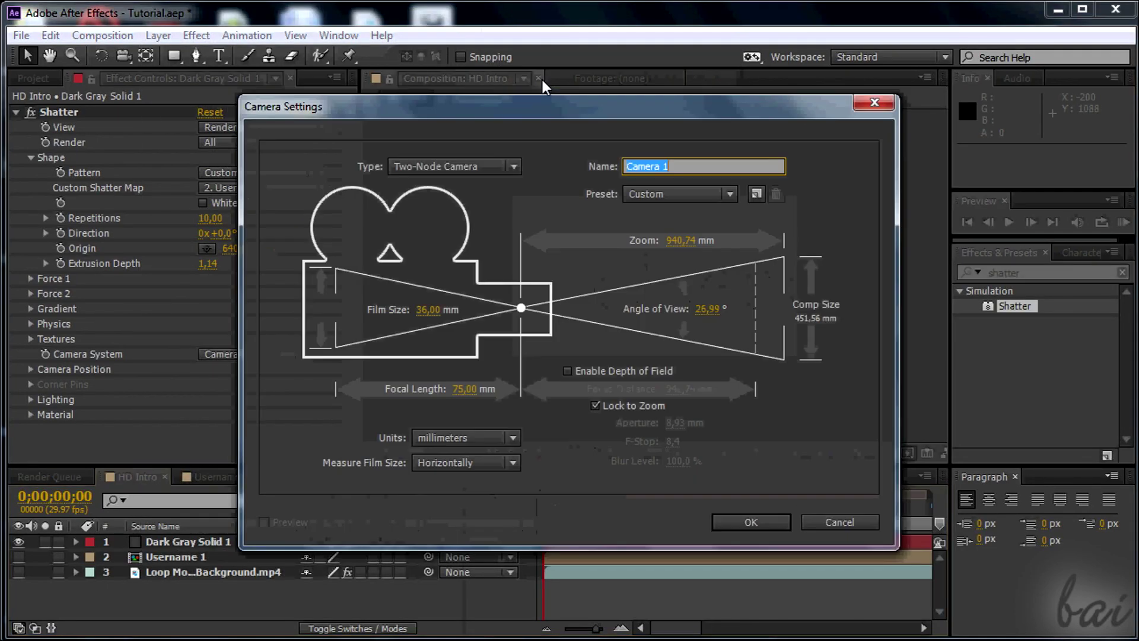
left_click(742, 524)
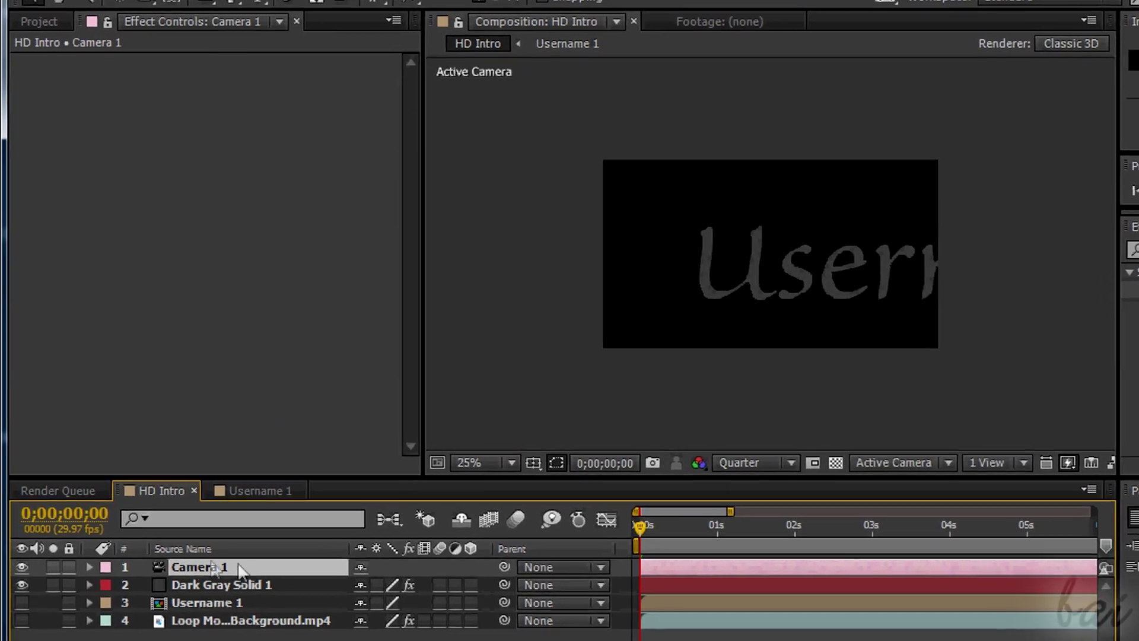
Set the Shatter camera system of Dark Gray Solid 1 to Comp Camera.
left_click(230, 585)
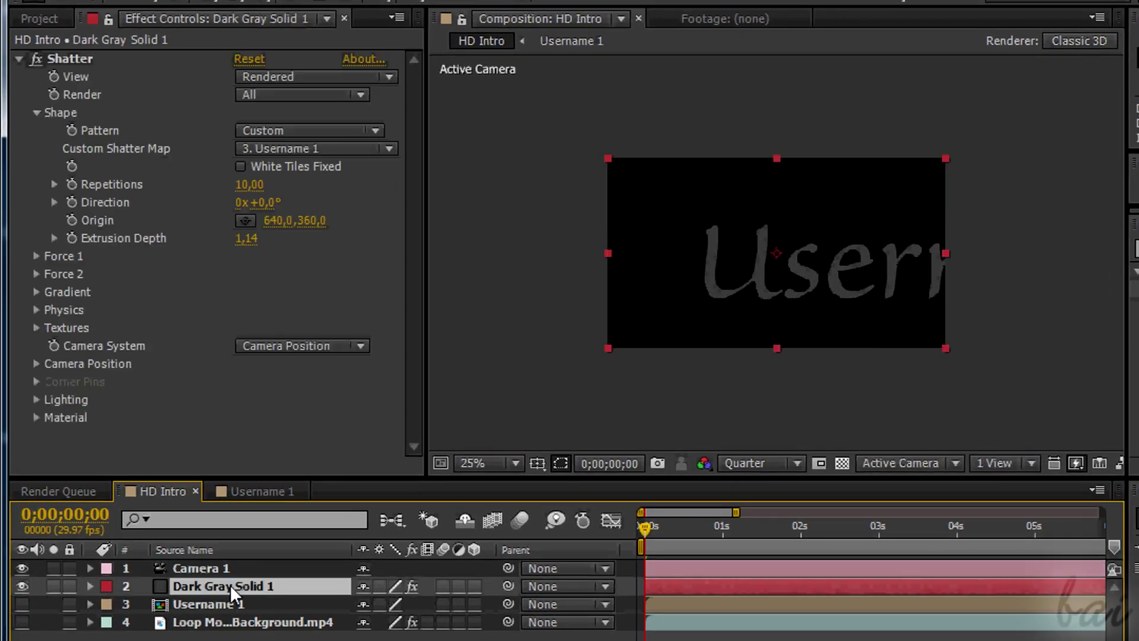
left_click(365, 346)
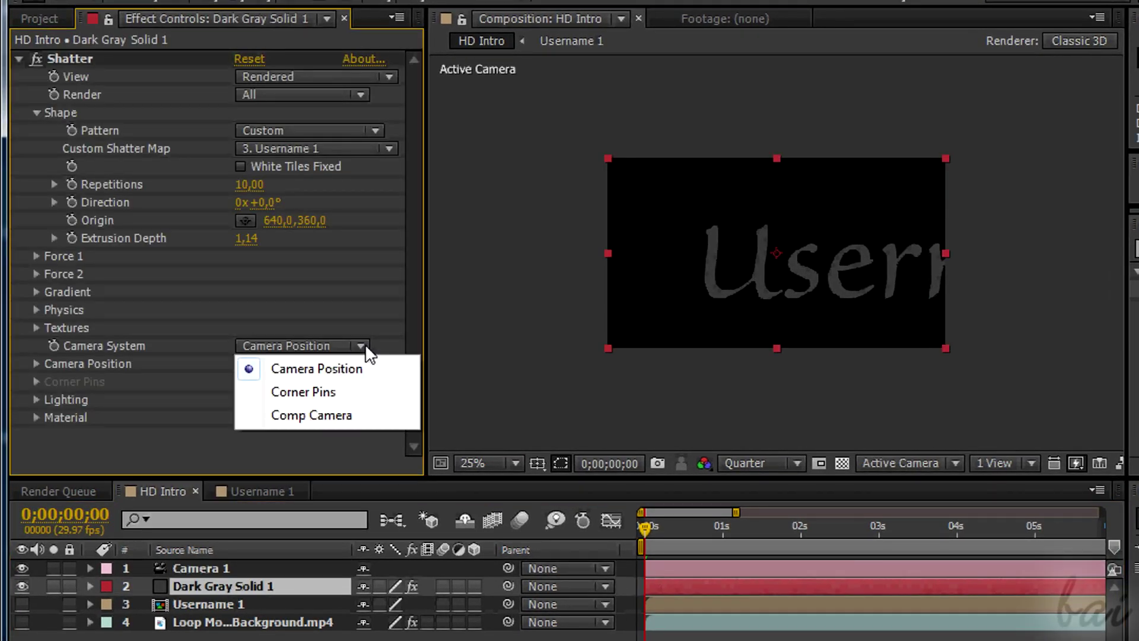
left_click(352, 415)
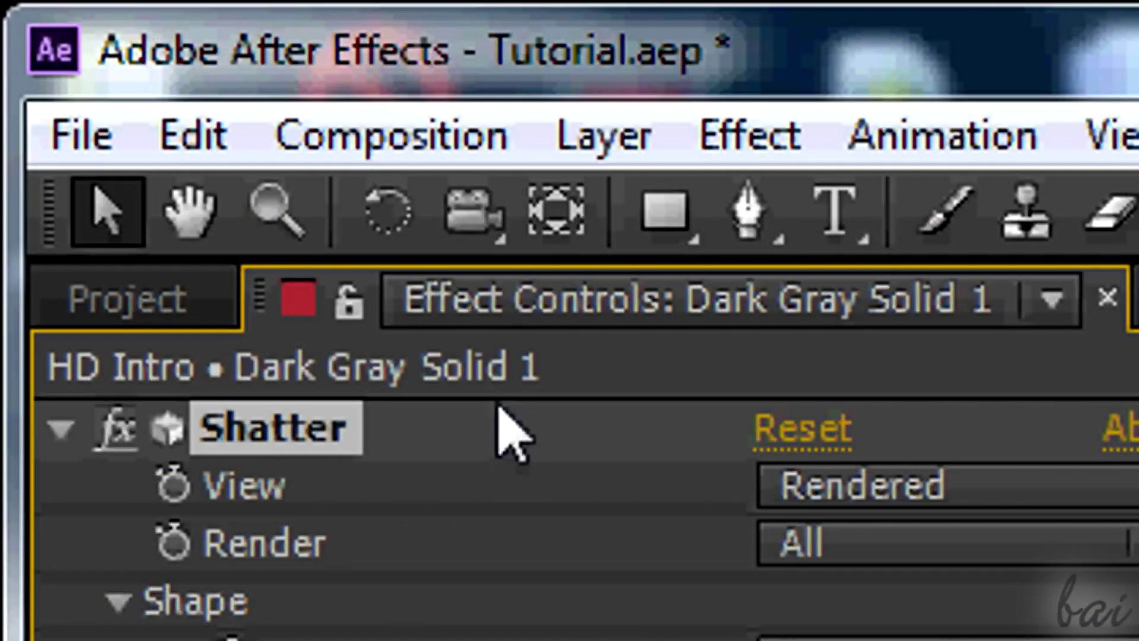
Orbit Camera 1 around the Username text with the camera tool to change its viewing angle.
left_click(475, 221)
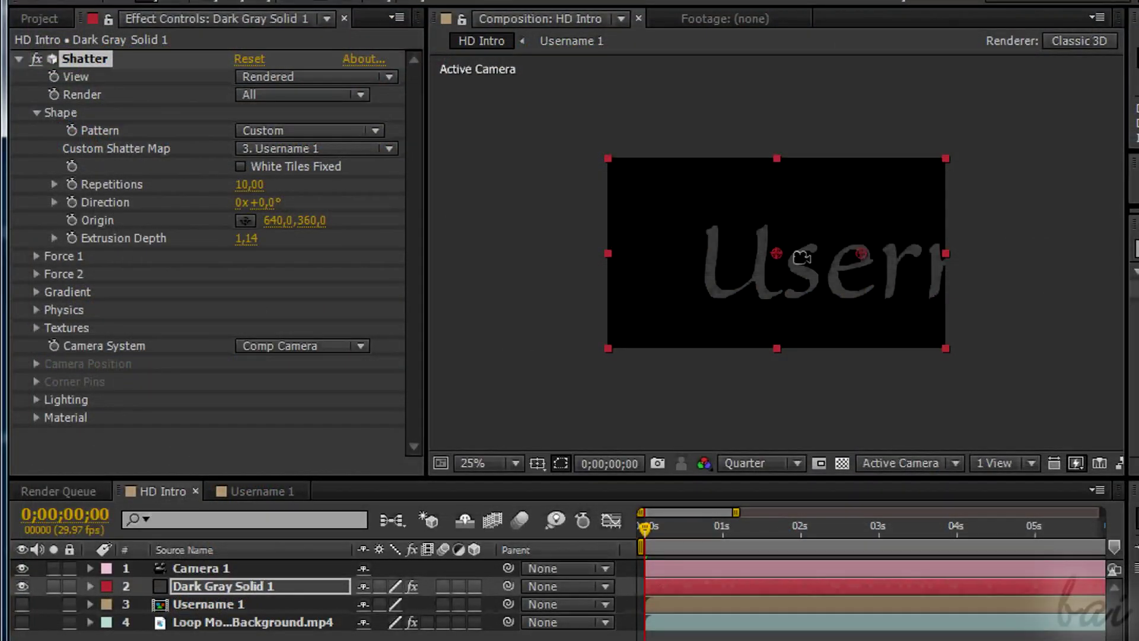
left_click_drag(802, 257, 711, 274)
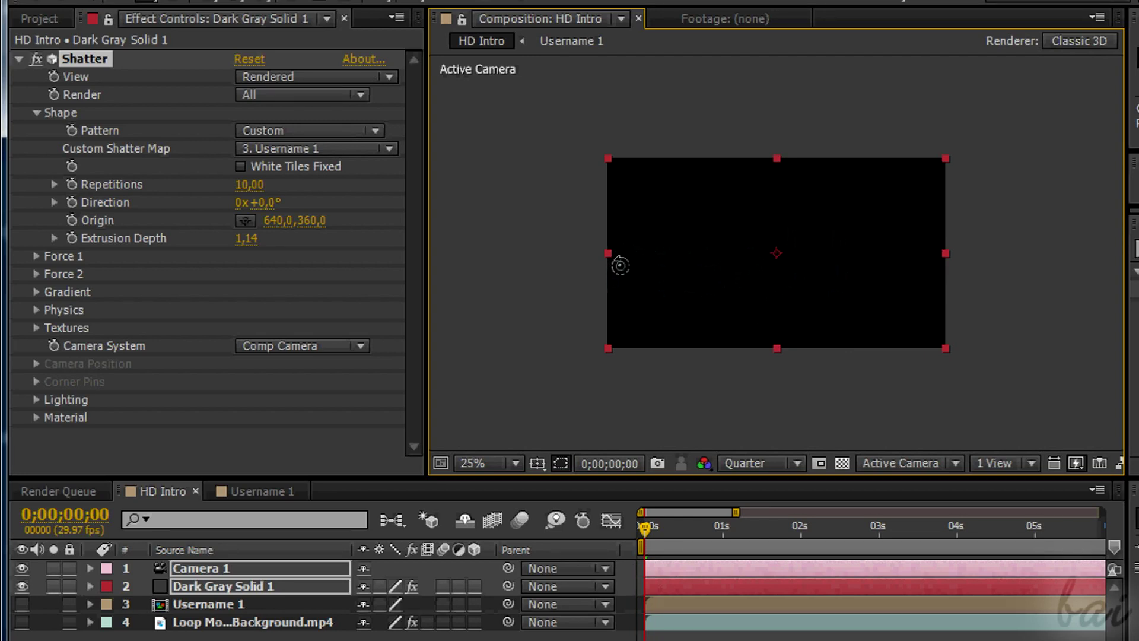
left_click_drag(717, 315, 817, 275)
Enable keyframing for Camera 1's Point of Interest with a first keyframe at 0;00;00;00.
left_click(188, 571)
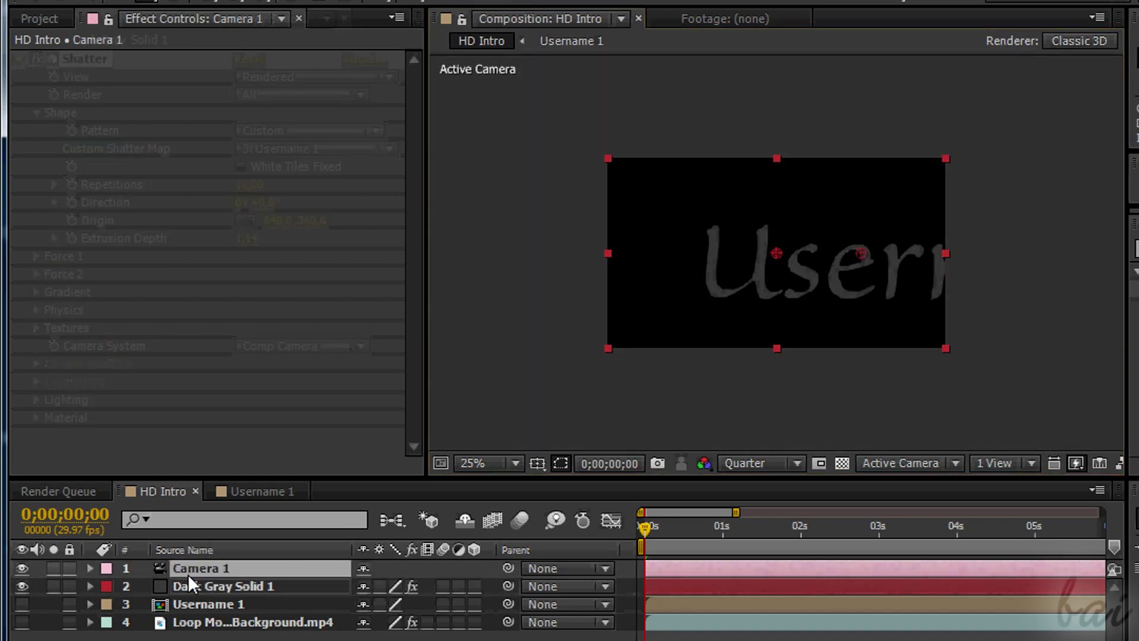
left_click(90, 568)
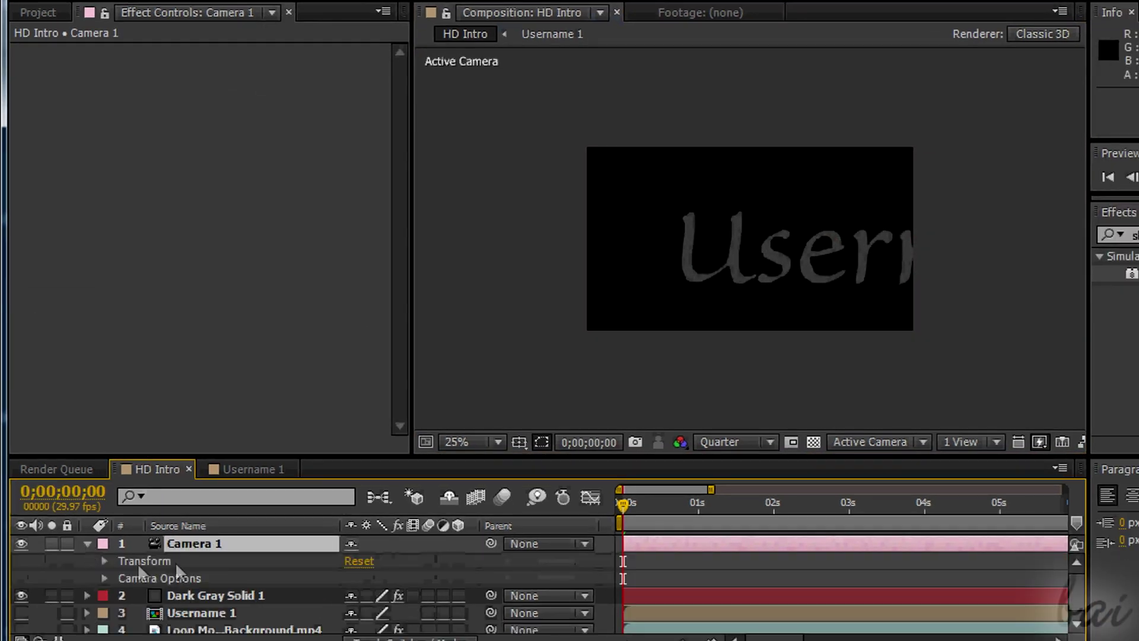
left_click(105, 561)
scroll(171, 577, "down", 1)
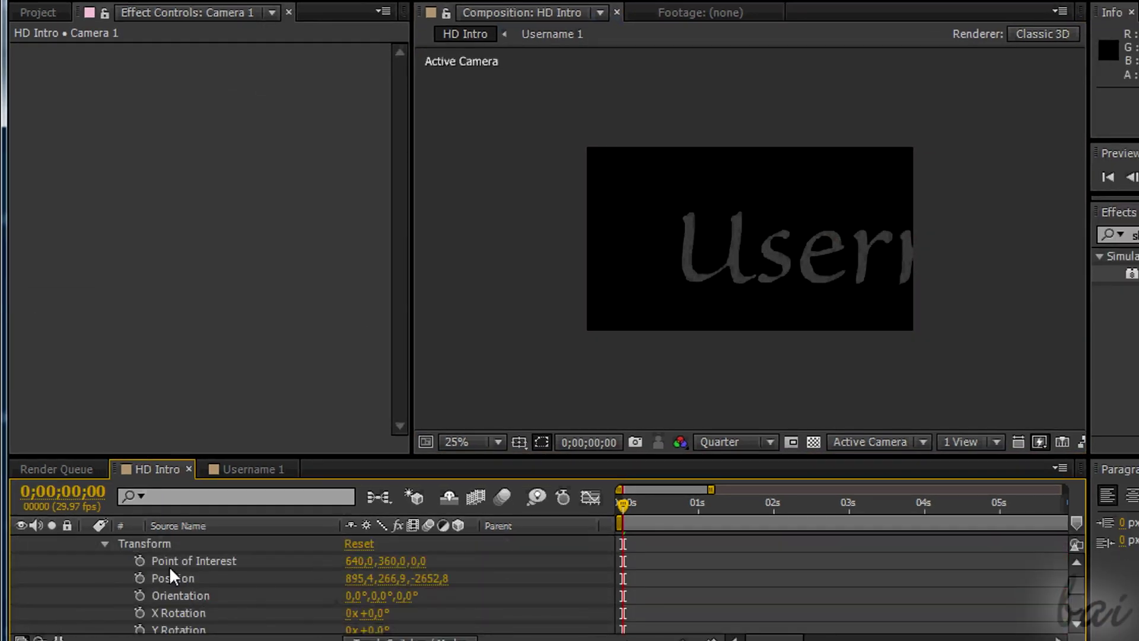
scroll(386, 540, "up", 1)
left_click(139, 579)
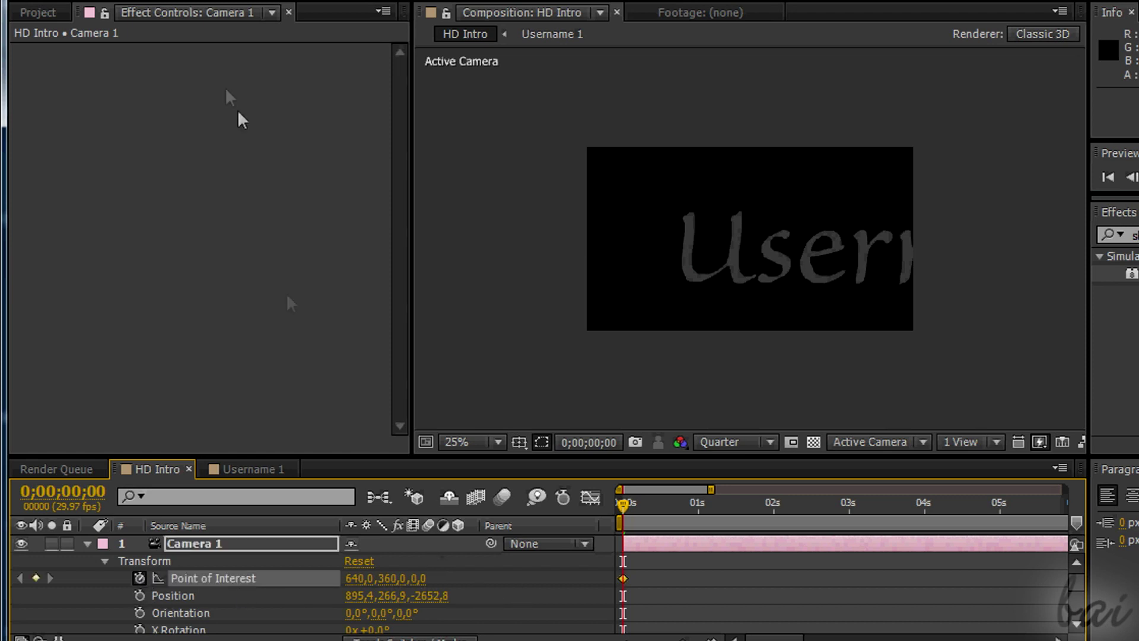
Adjust the X value of Camera 1's Point of Interest and scrub the timeline to check the view.
left_click_drag(358, 587, 267, 578)
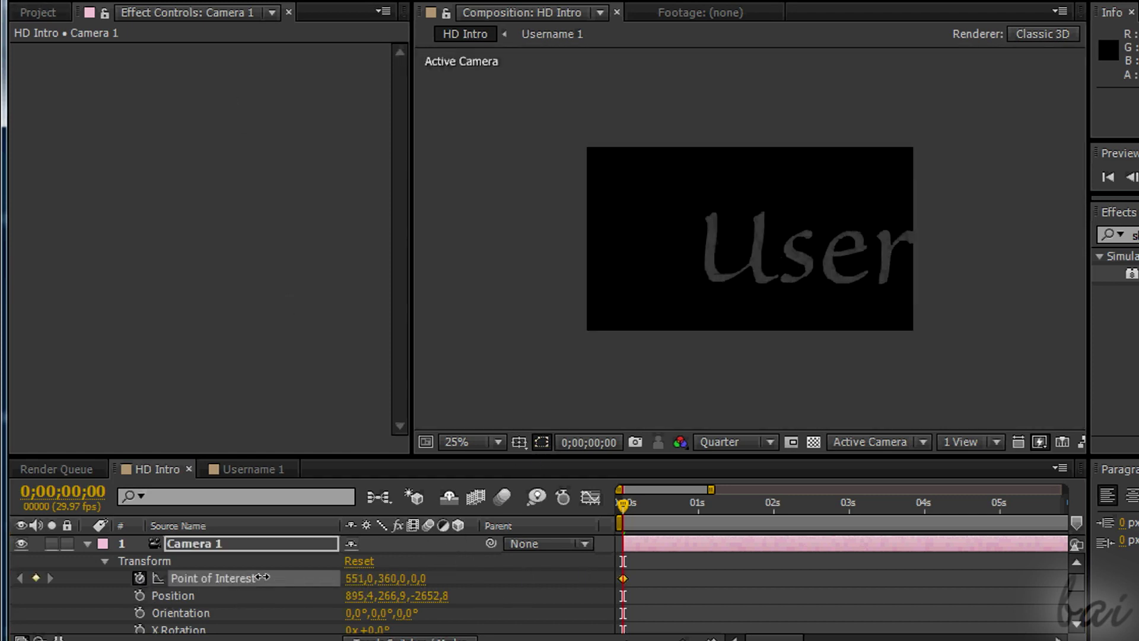
left_click_drag(360, 578, 451, 578)
left_click_drag(731, 509, 686, 511)
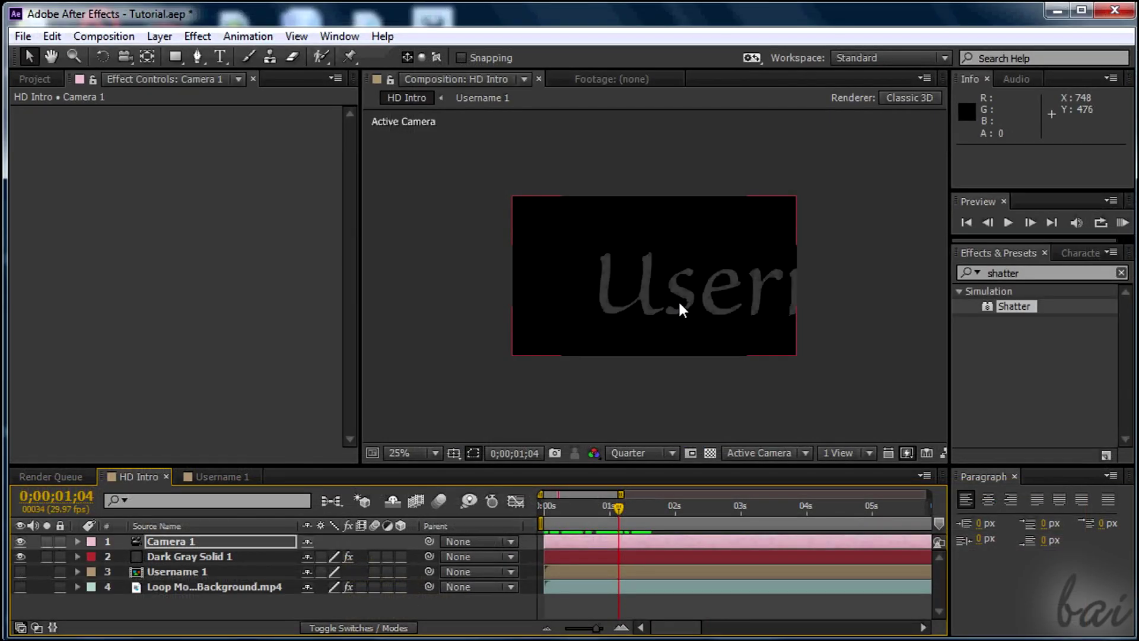
Create a white spot light named Light 1 with 100% intensity, 90° cone angle and 50% cone feather.
left_click(167, 37)
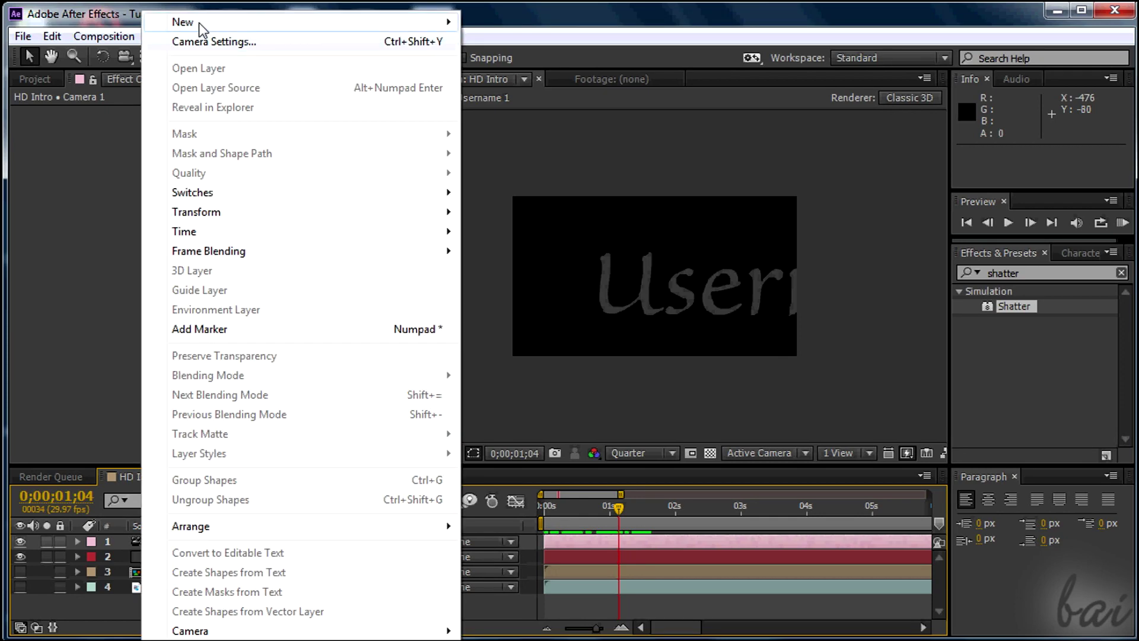
mouse_move(323, 24)
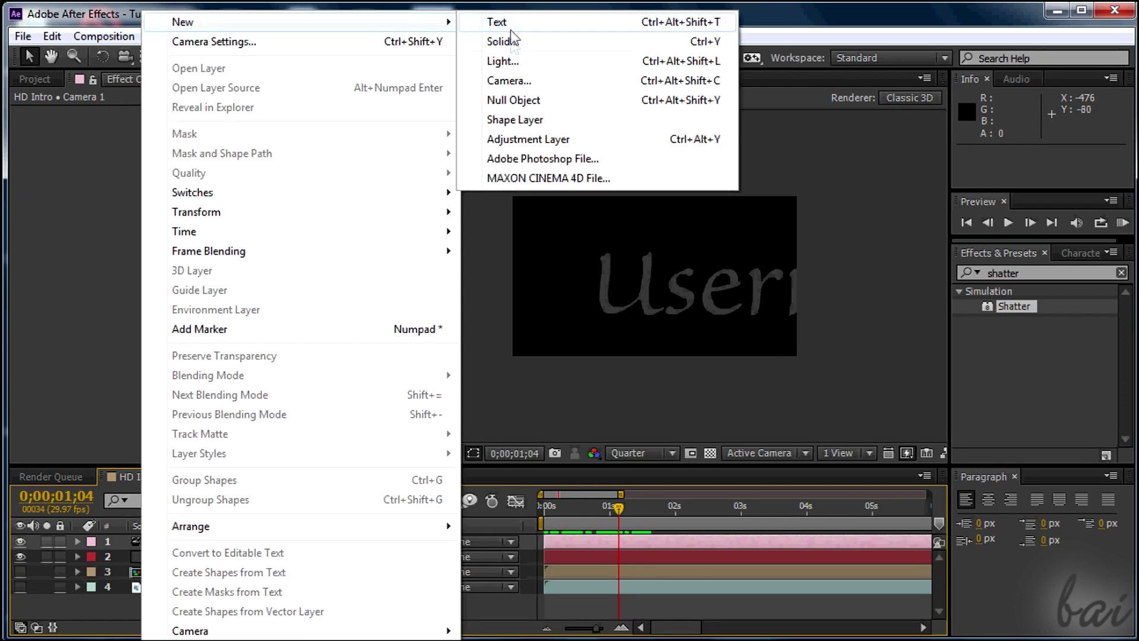
left_click(509, 61)
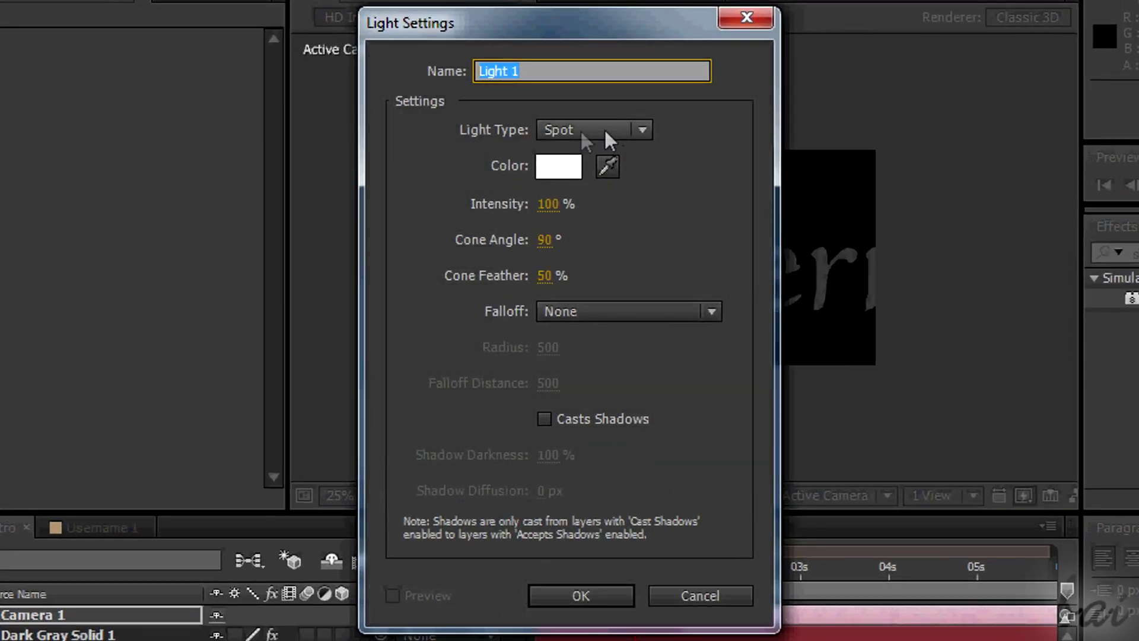
left_click(603, 599)
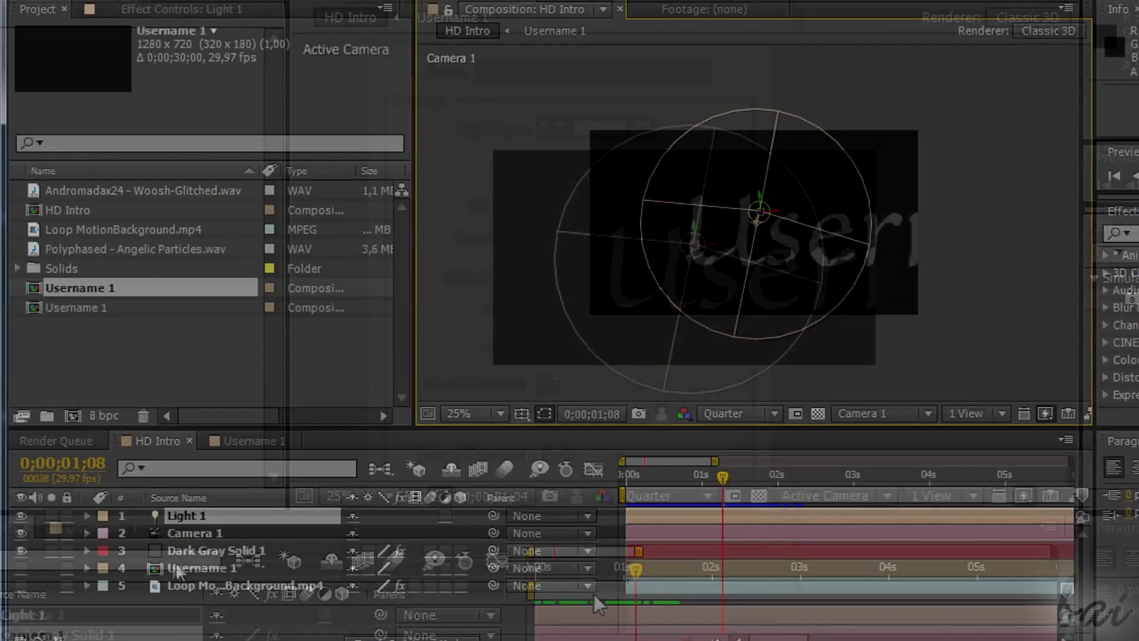
Set the Shatter light type of Dark Gray Solid 1 to First Comp Light.
left_click(189, 552)
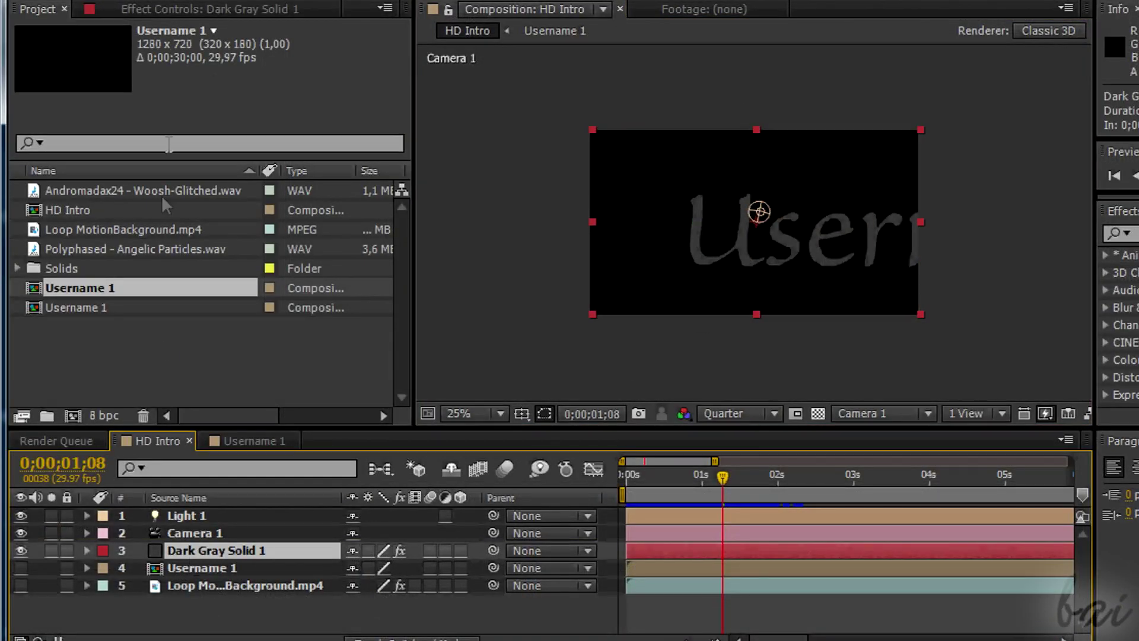
left_click(236, 8)
left_click(35, 100)
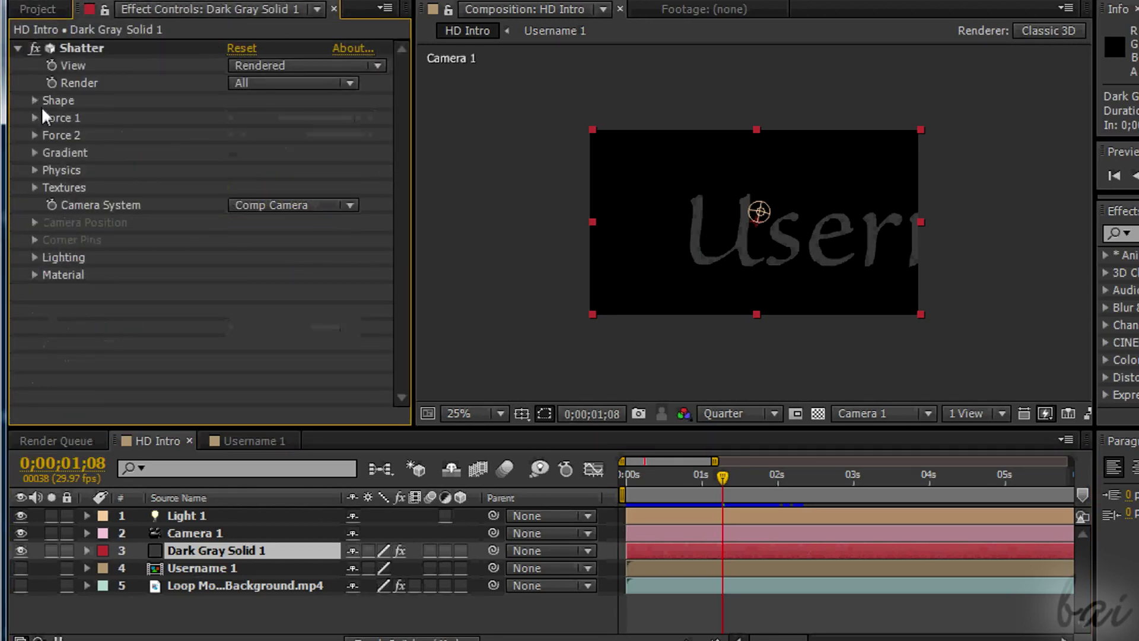
left_click(35, 256)
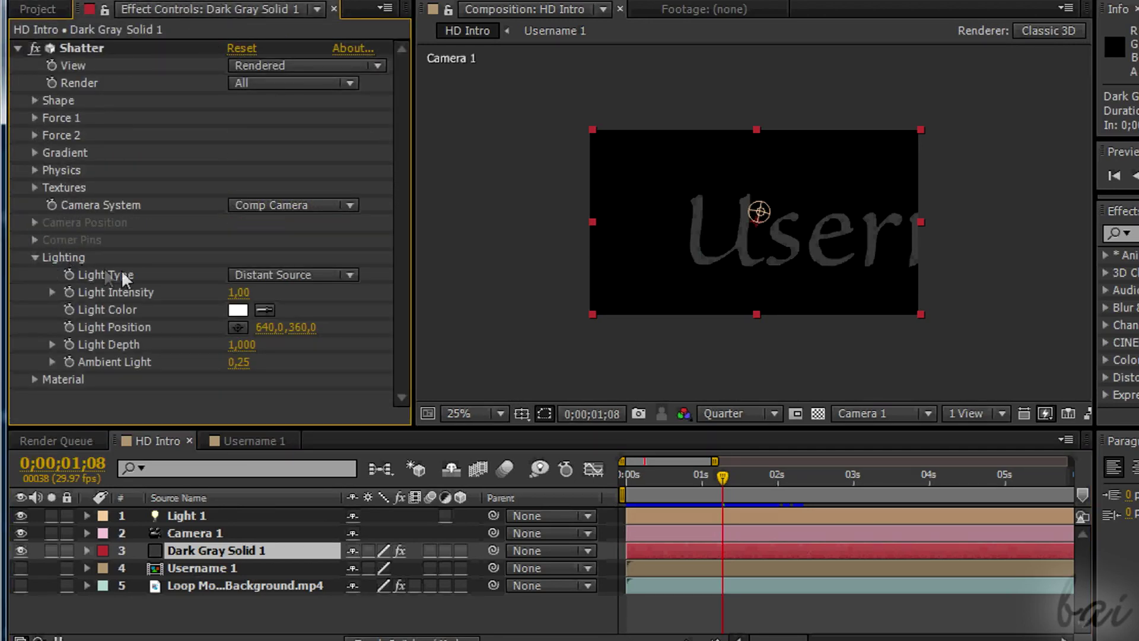
left_click(350, 276)
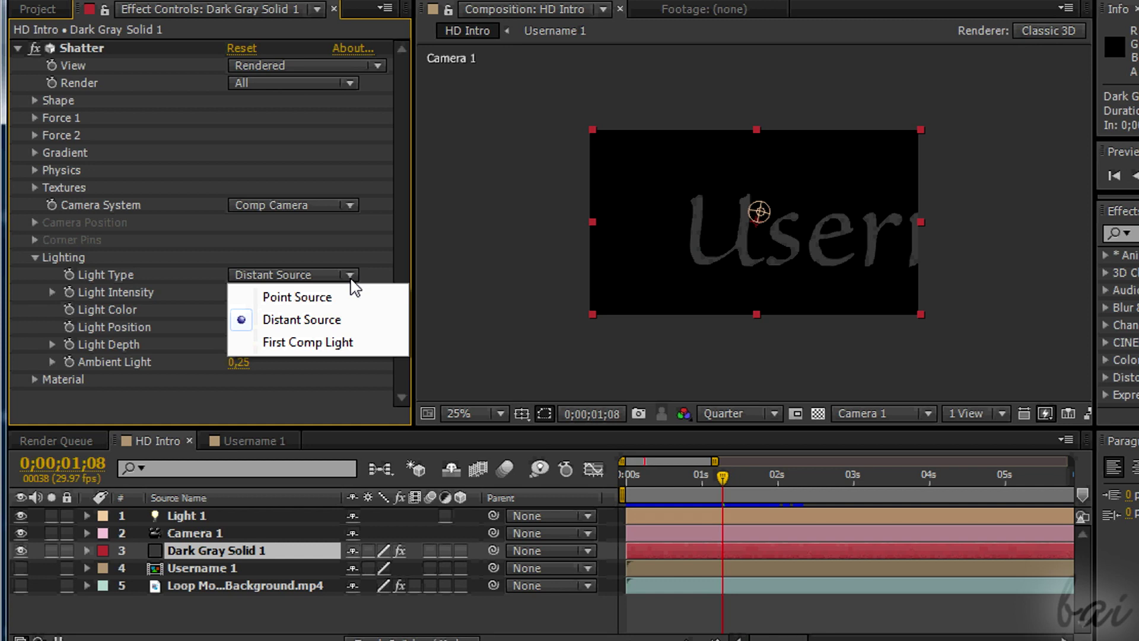
left_click(322, 343)
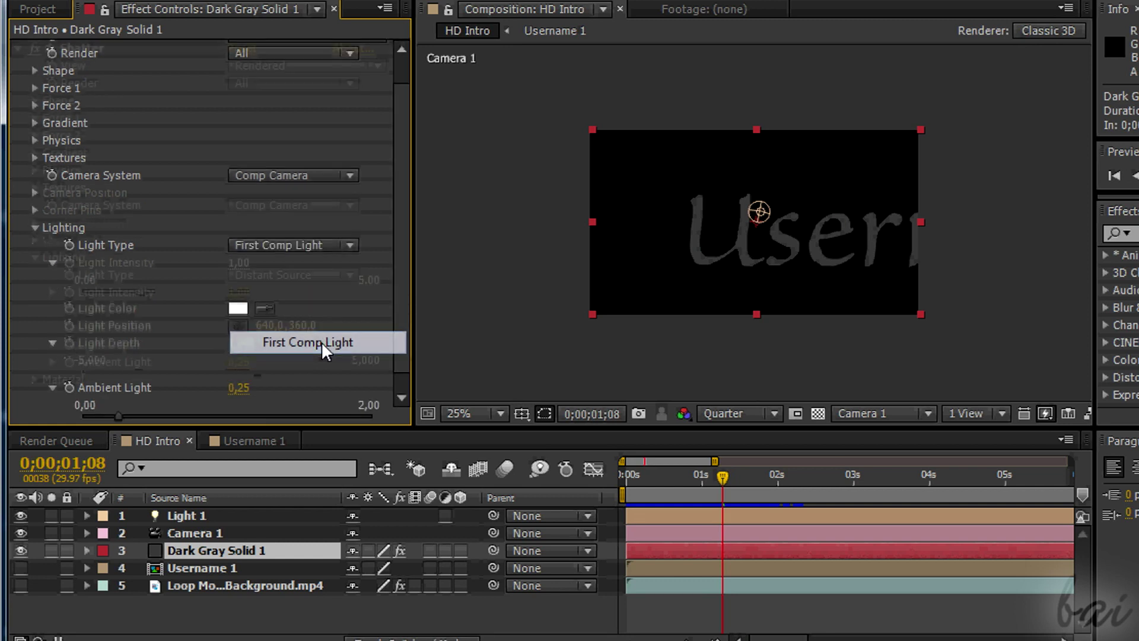
Move Light 1 down and right to beneath the letters s and e, and scrub the timeline to check it.
left_click(769, 224)
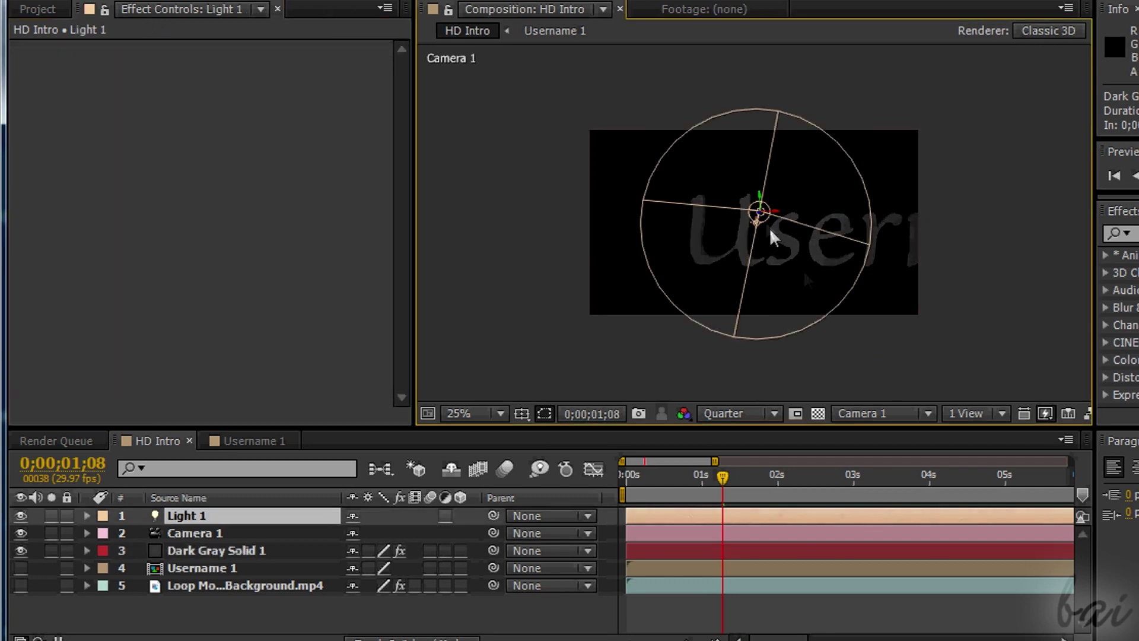
left_click_drag(760, 220, 827, 254)
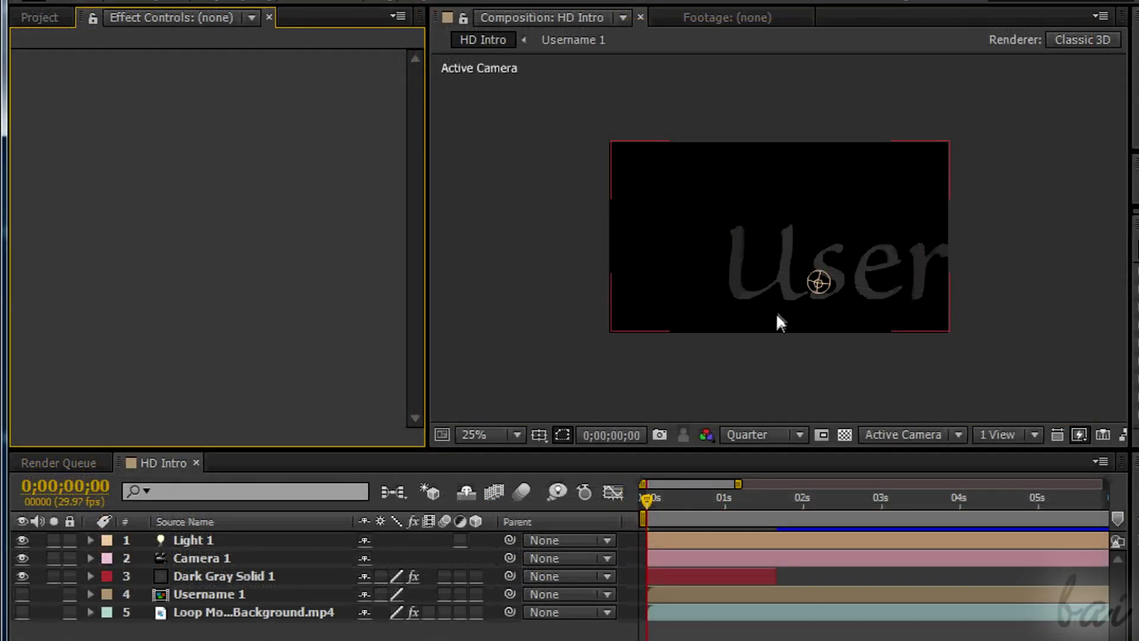
left_click(201, 540)
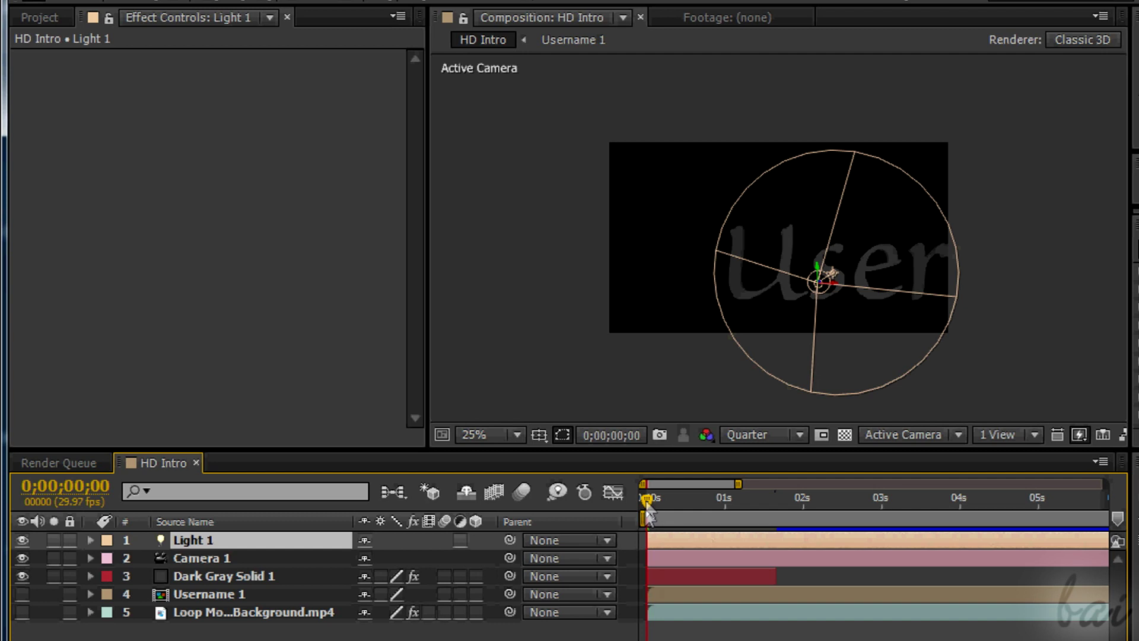
left_click_drag(647, 503, 709, 516)
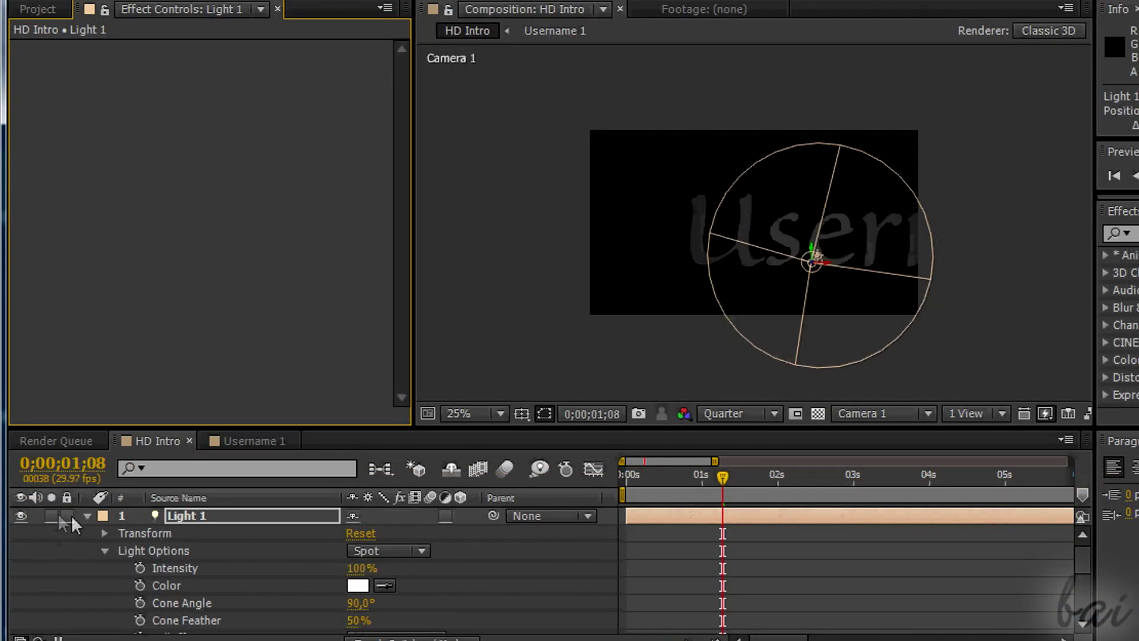
left_click(87, 516)
Set the Shatter front texture layer of Dark Gray Solid 1 to Username 1.
left_click(219, 550)
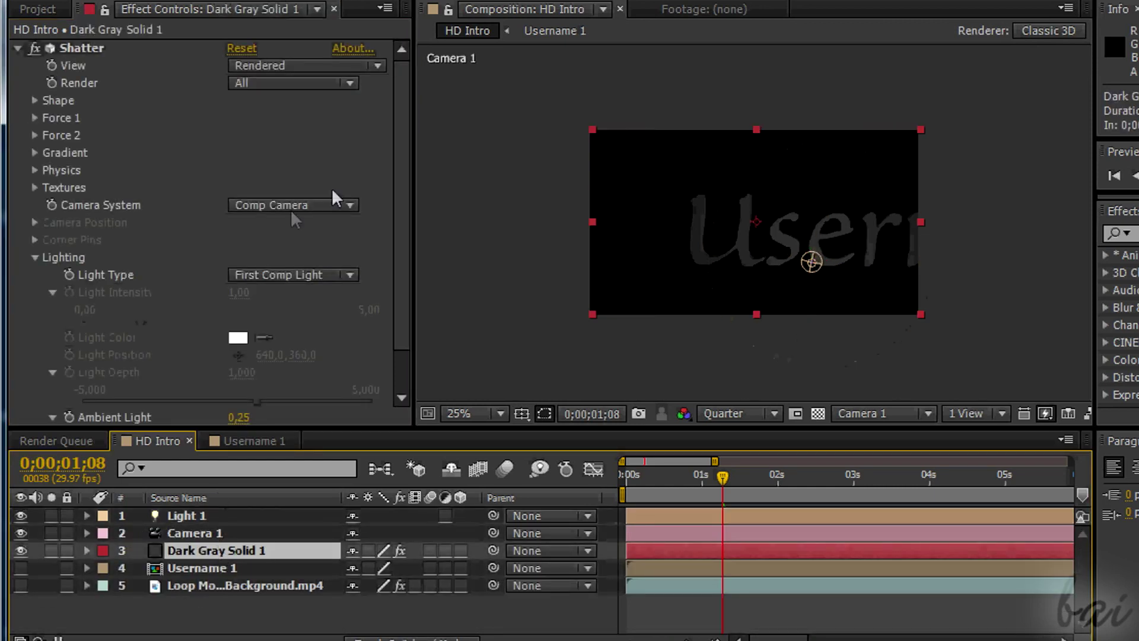
left_click(34, 187)
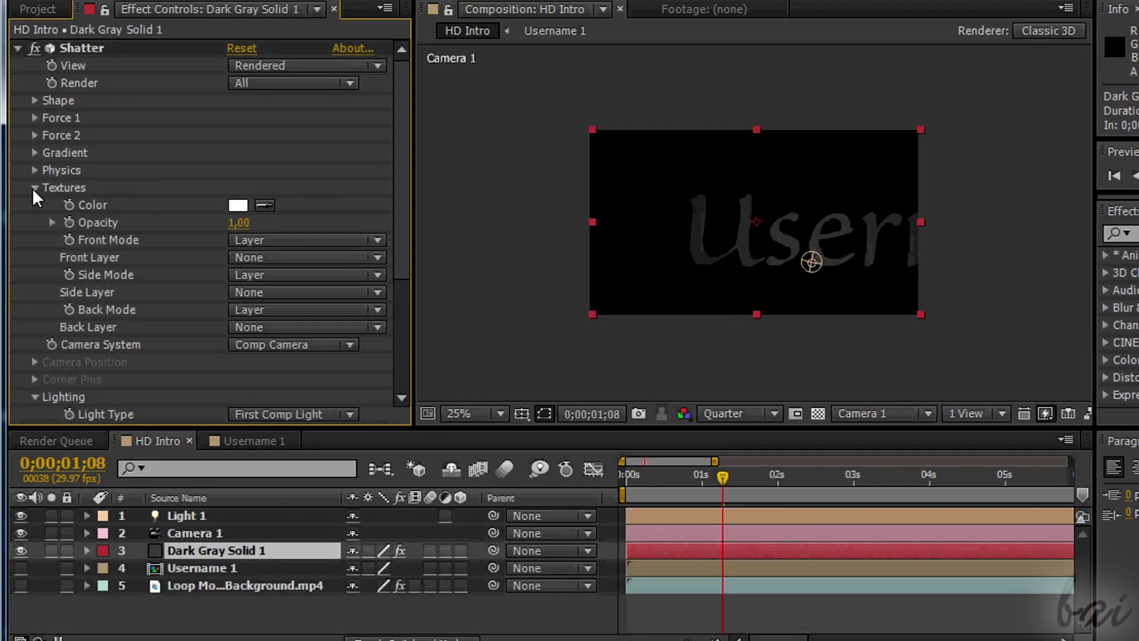
left_click(378, 258)
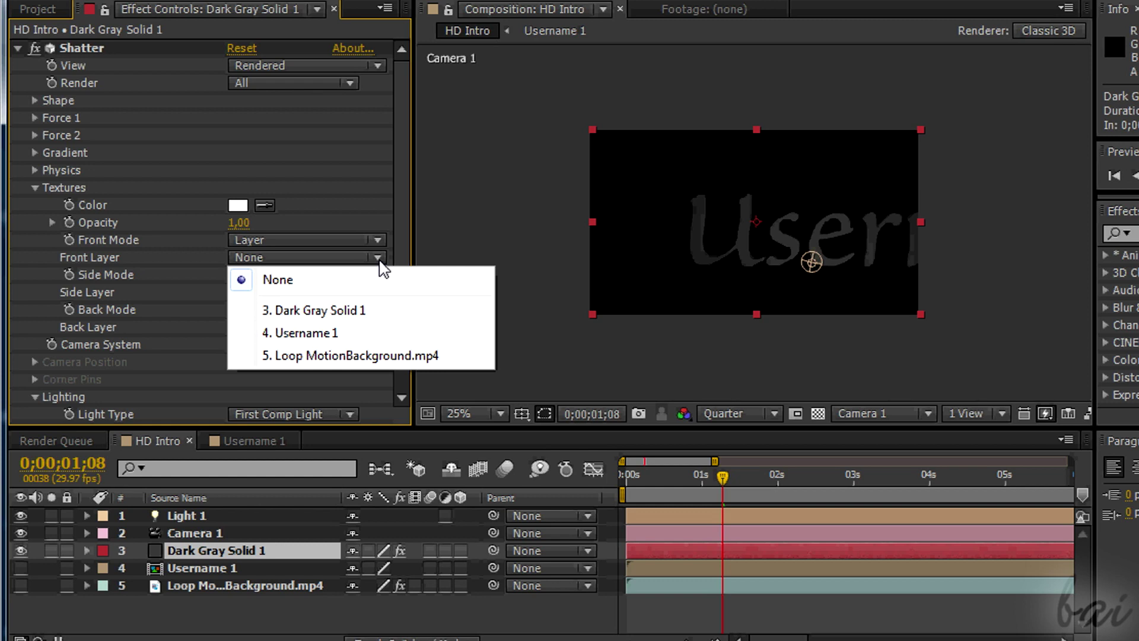
left_click(346, 334)
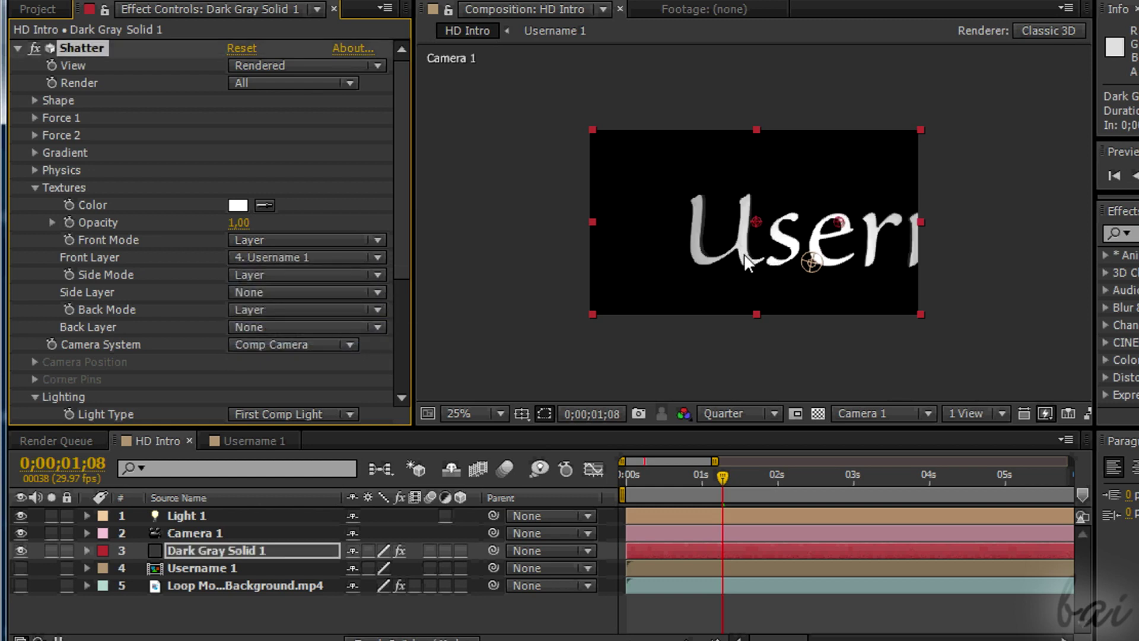
Move Light 1 back across the Username text toward the letter U.
left_click(813, 263)
left_click_drag(823, 266, 605, 249)
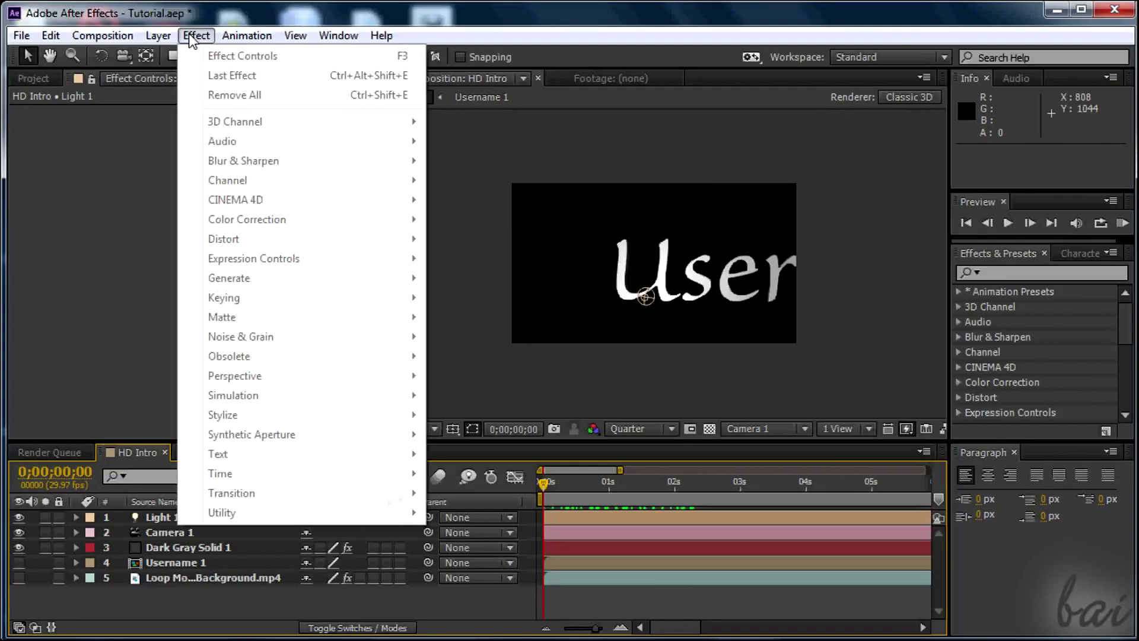
Create a white (FFFFFF) 1280 × 720 px solid named Color Filter.
mouse_move(157, 35)
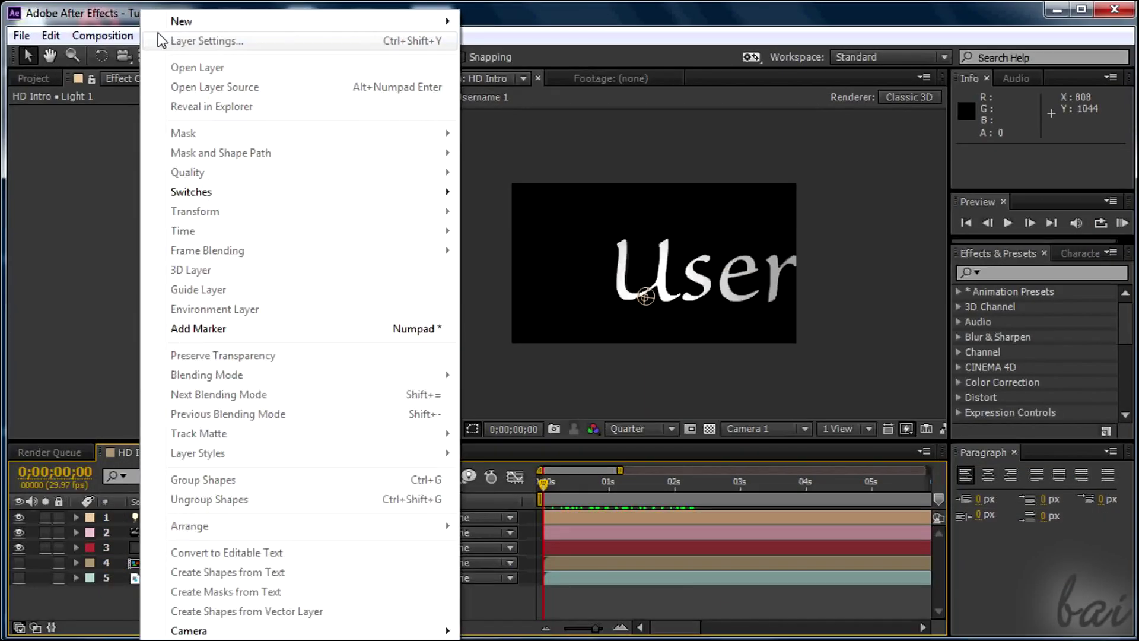
mouse_move(267, 22)
left_click(504, 41)
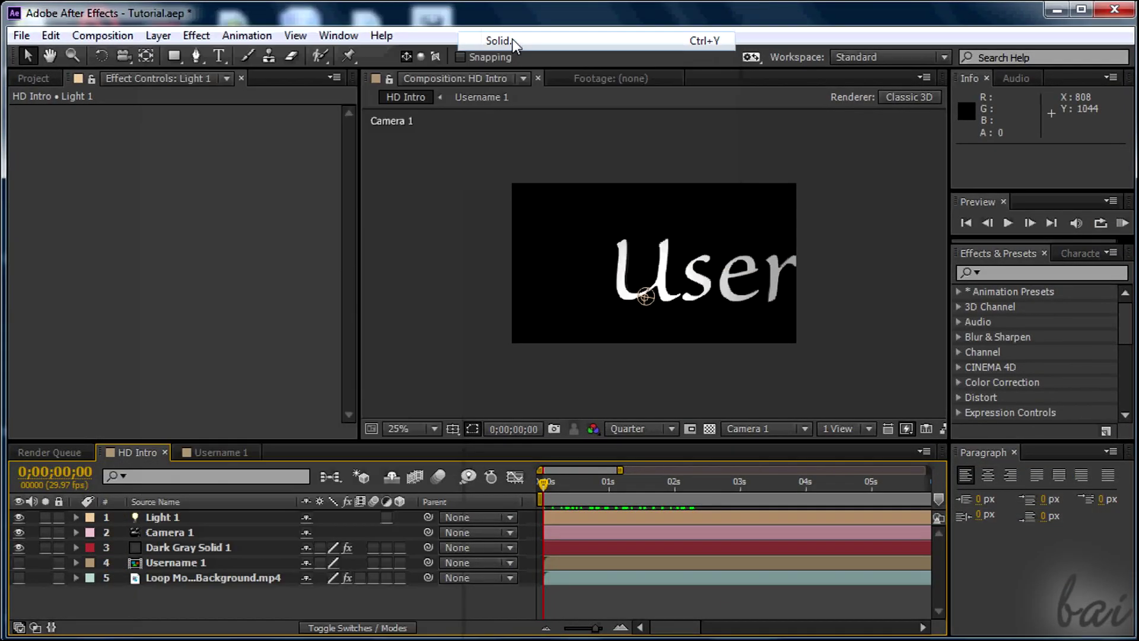
left_click(487, 488)
left_click_drag(480, 440, 356, 218)
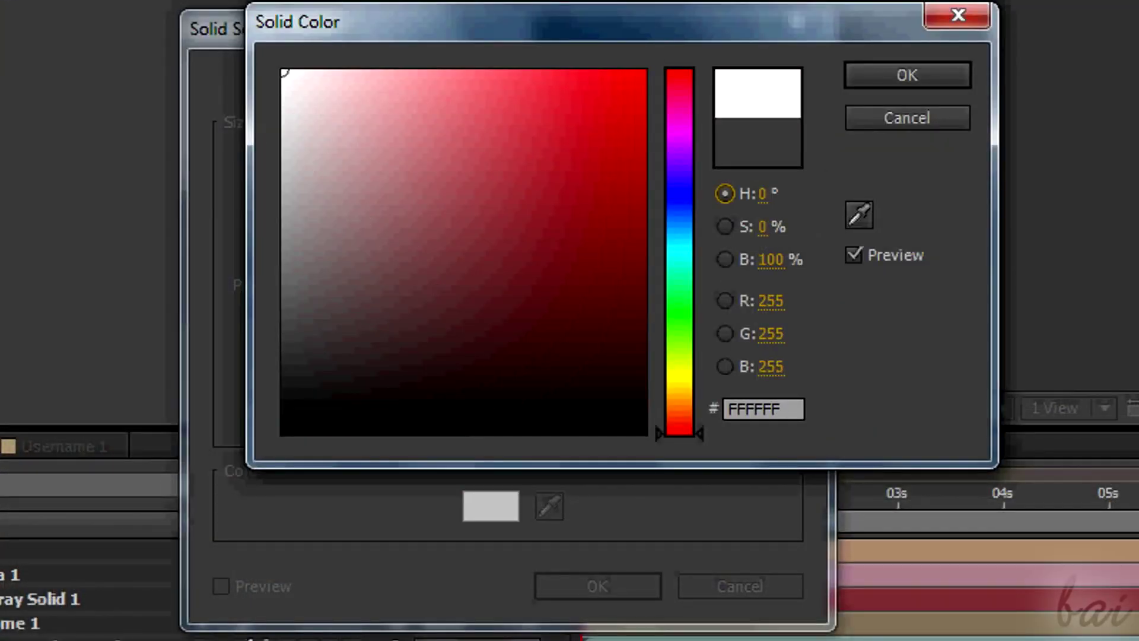
left_click(955, 79)
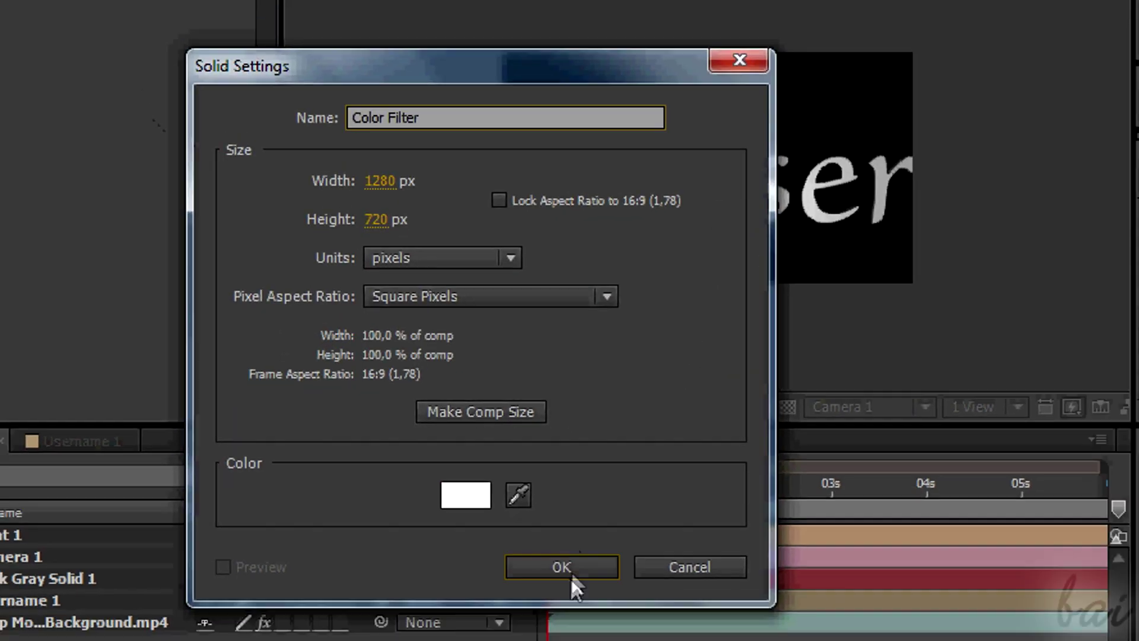
left_click(598, 586)
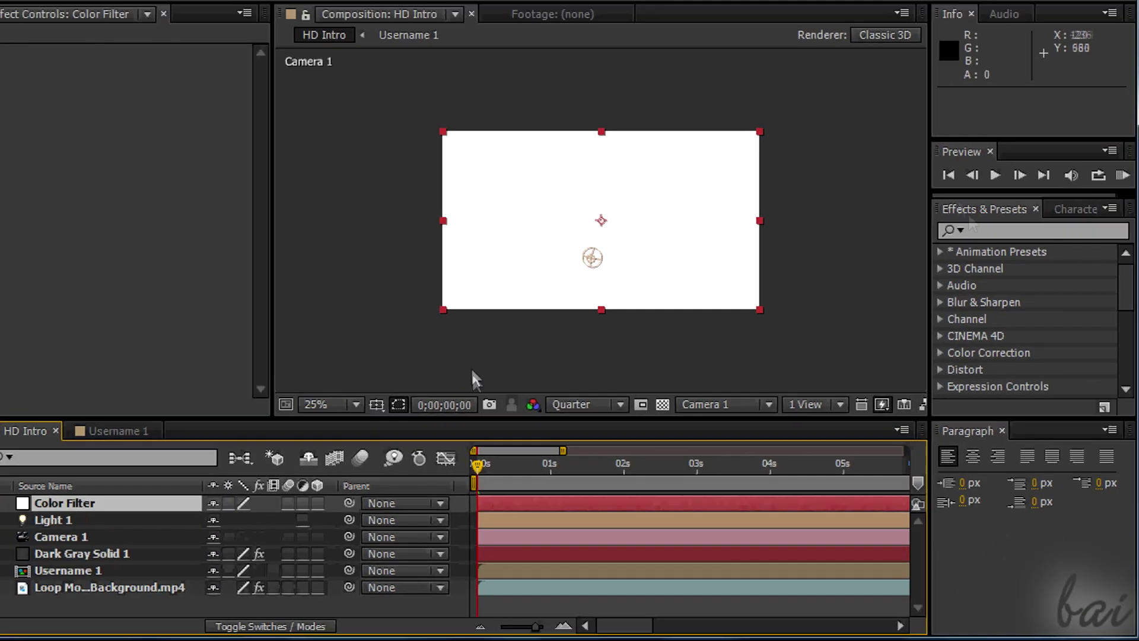
Apply the Gradient Ramp effect to the Color Filter layer and set its ramp shape to Radial Ramp.
left_click(983, 234)
type("ramp")
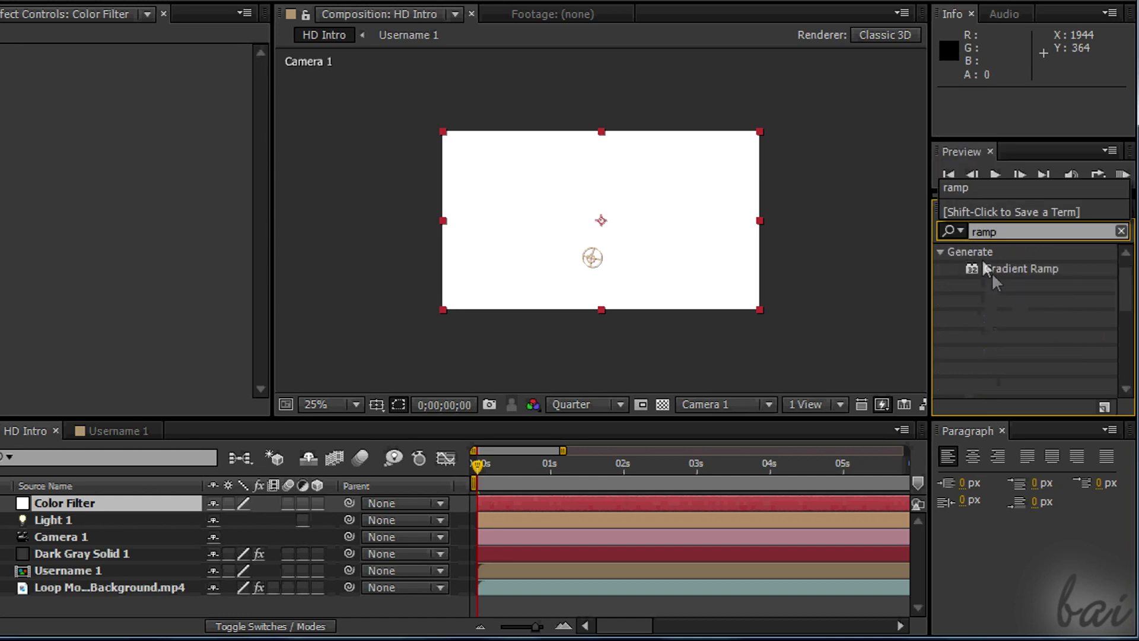
left_click(1000, 272)
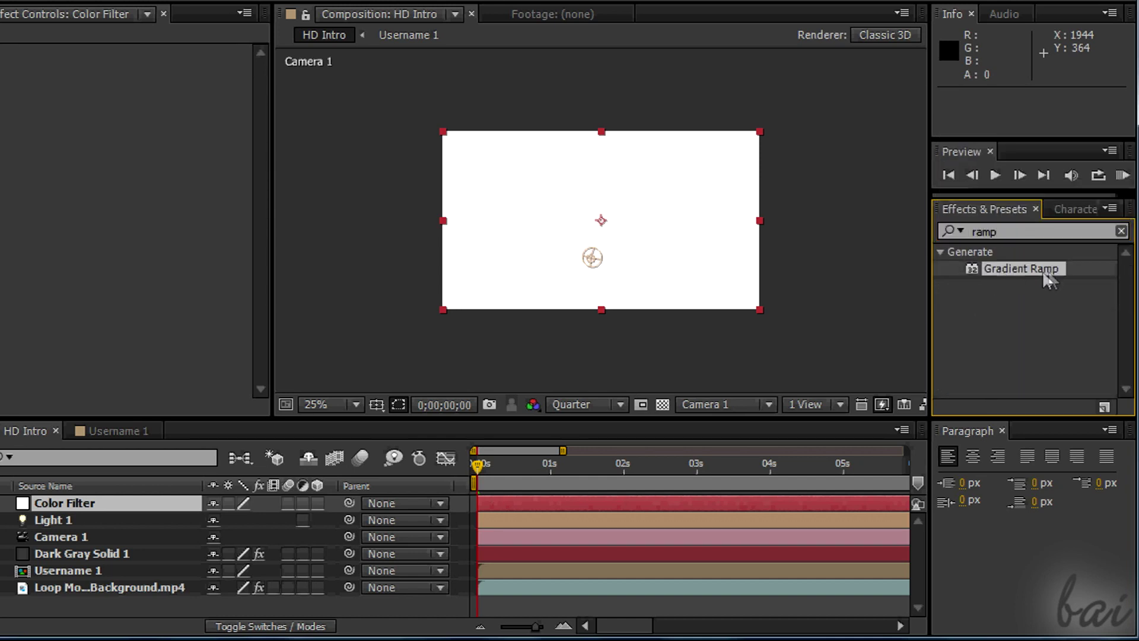
left_click_drag(1042, 270, 109, 499)
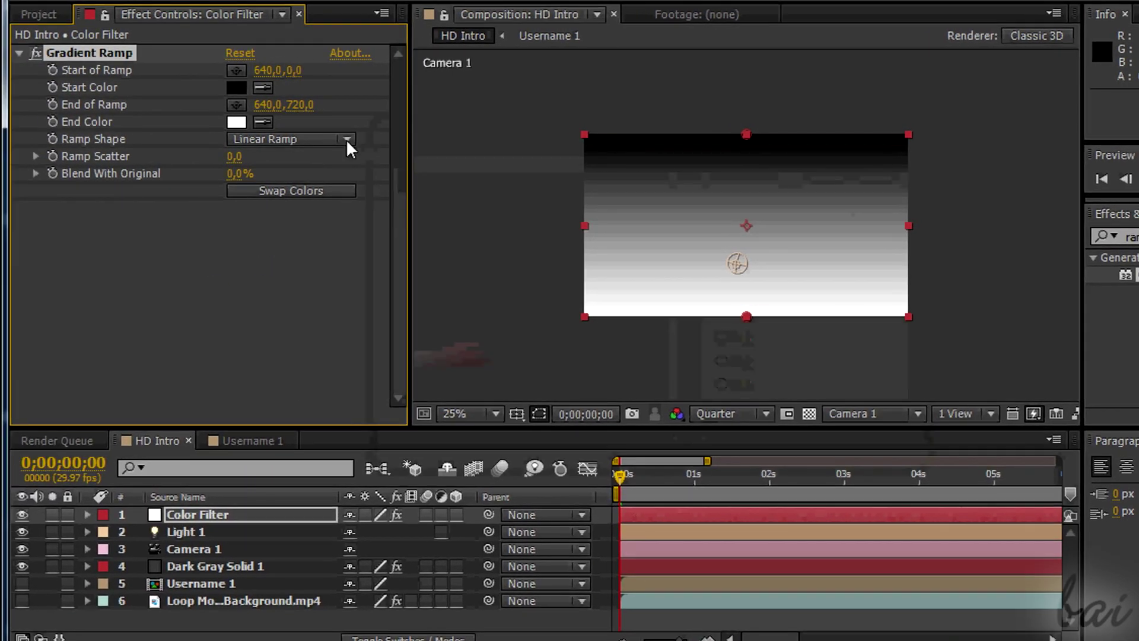
left_click(347, 139)
left_click(330, 191)
Set the Gradient Ramp's start color to bright yellow and its end color to dark green.
left_click(240, 87)
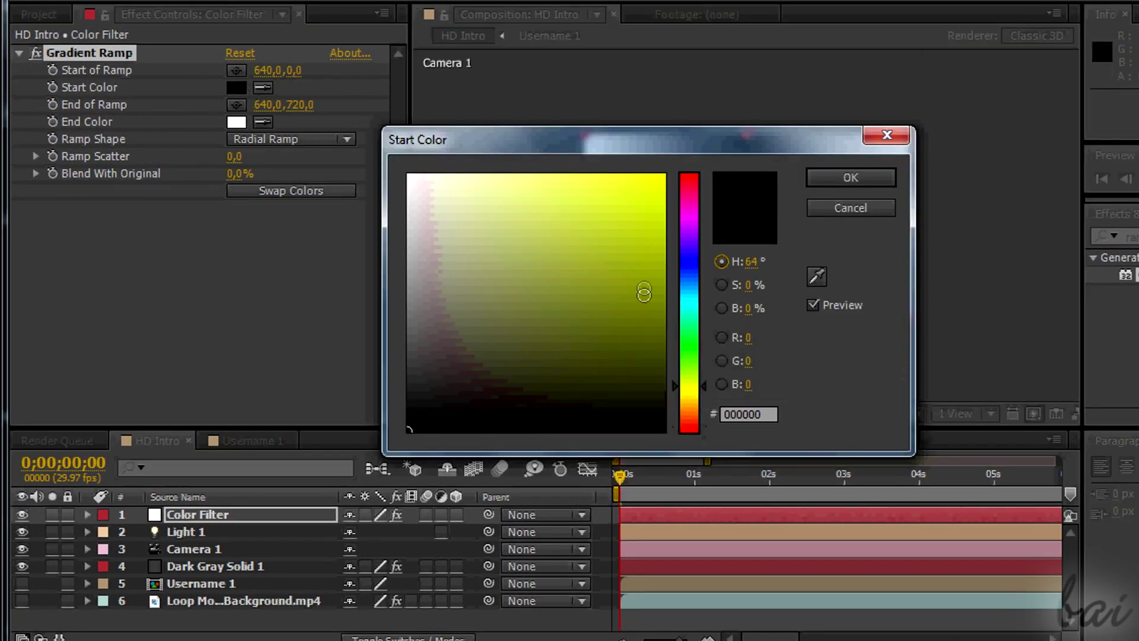
left_click_drag(644, 292, 665, 175)
left_click(851, 178)
left_click(237, 122)
left_click(689, 341)
left_click(656, 330)
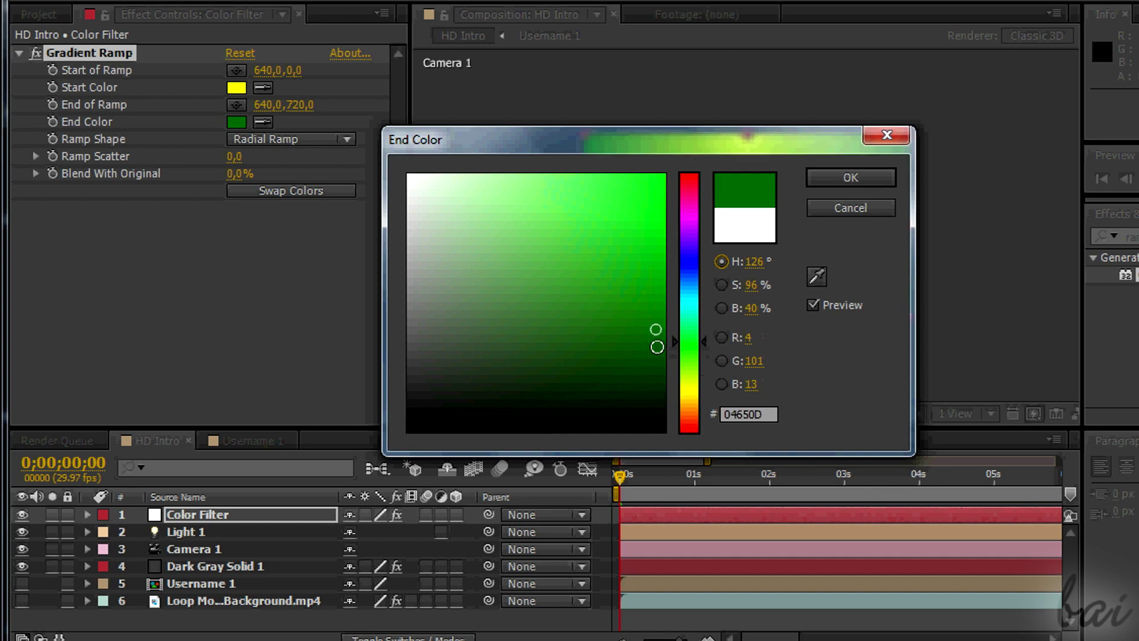
left_click(854, 176)
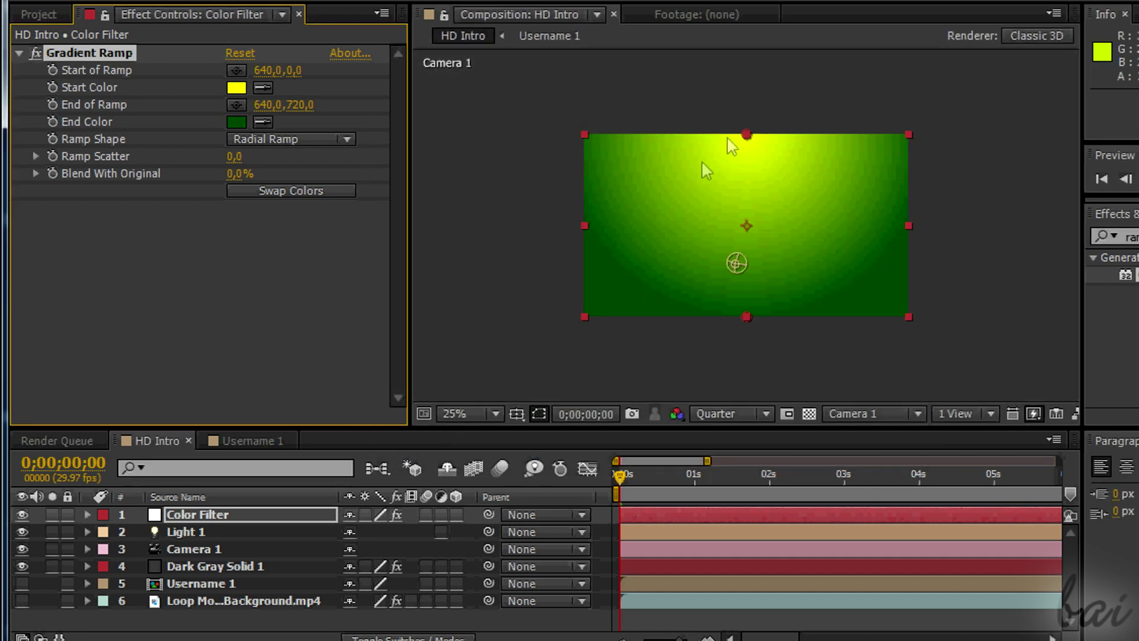
Place the ramp's start at about 640, 4 and its end at about 1157, 720, and move Color Filter directly above Dark Gray Solid 1.
mouse_move(747, 135)
left_mouse_down()
mouse_move(758, 155)
mouse_move(635, 153)
mouse_move(747, 137)
left_mouse_up()
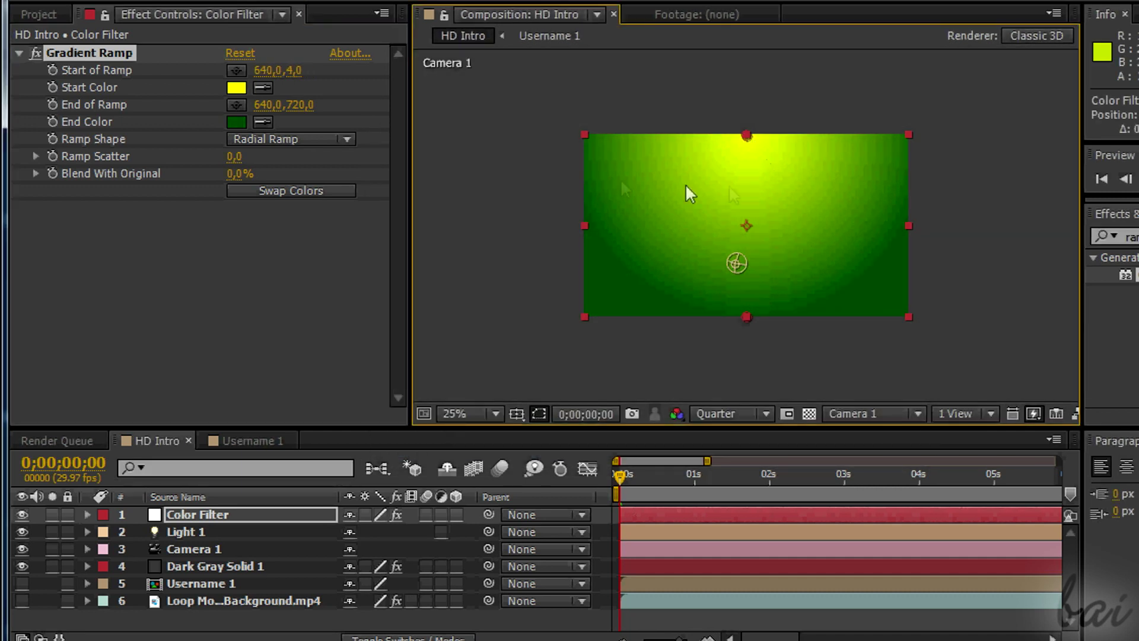
left_click_drag(505, 121, 522, 122)
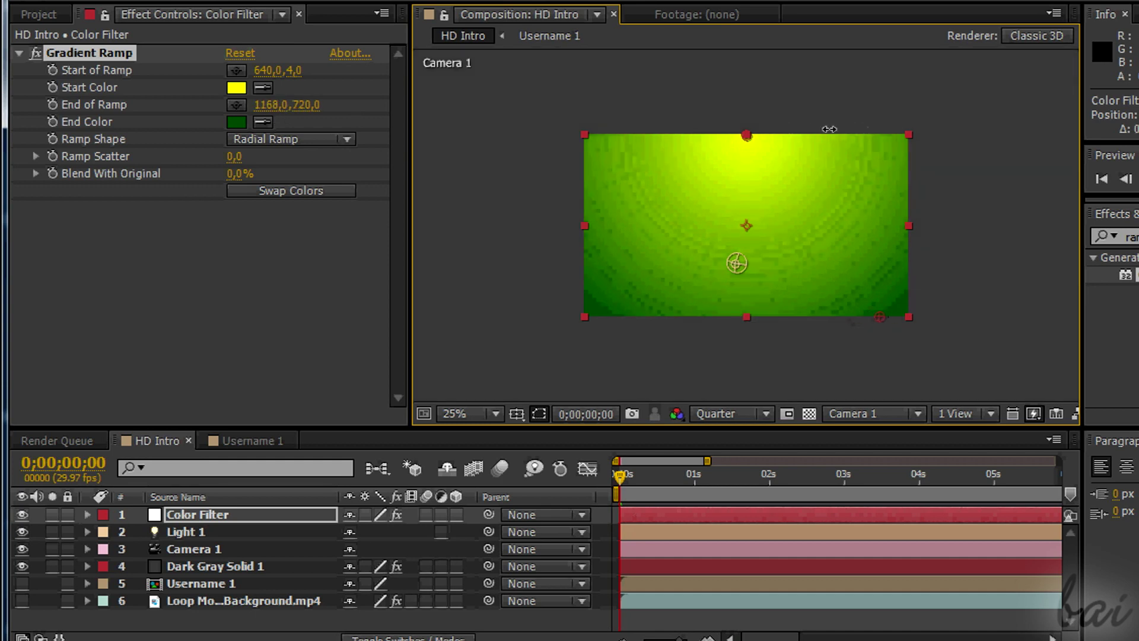
left_click(215, 516)
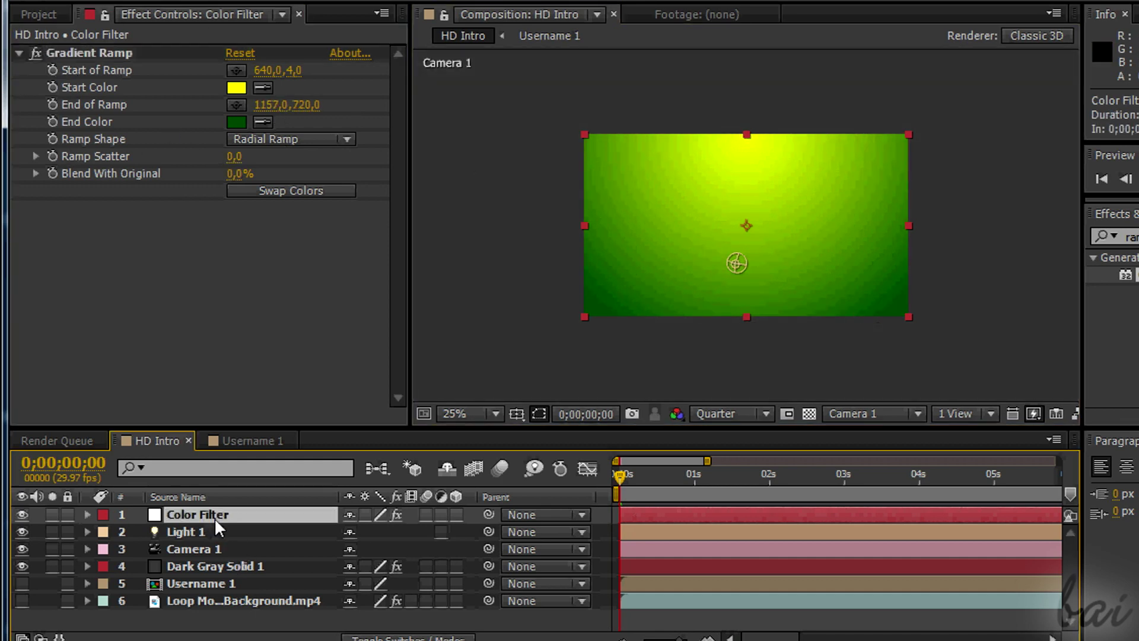
left_click_drag(189, 511, 195, 557)
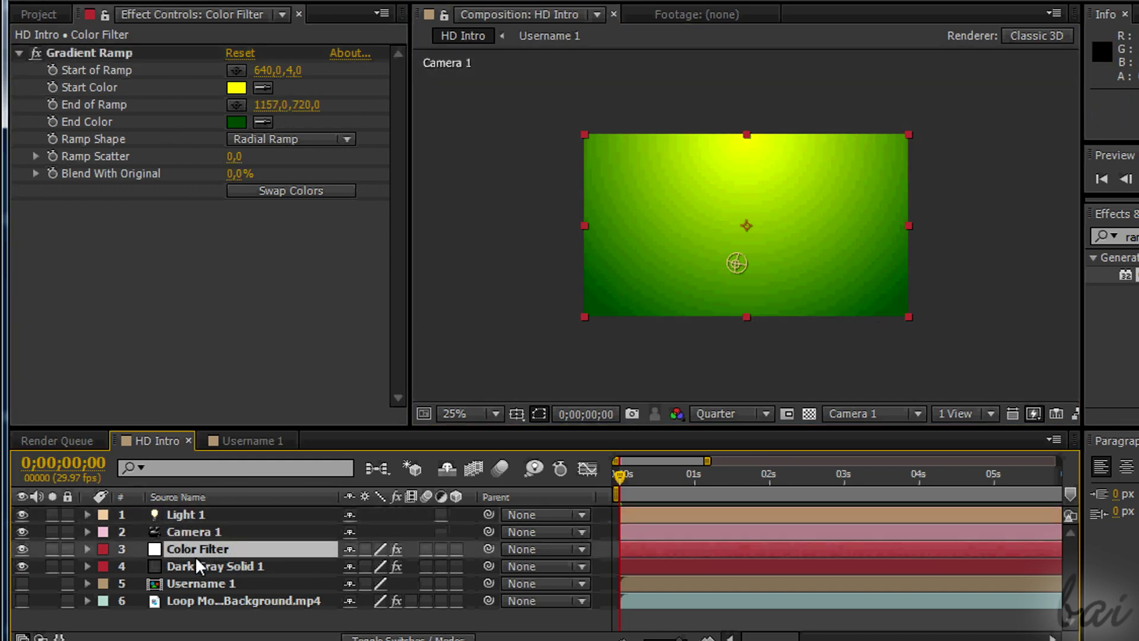
Go to 0;00;00;11 and lower the opacity of the Color Filter layer.
left_click(647, 479)
left_click(88, 549)
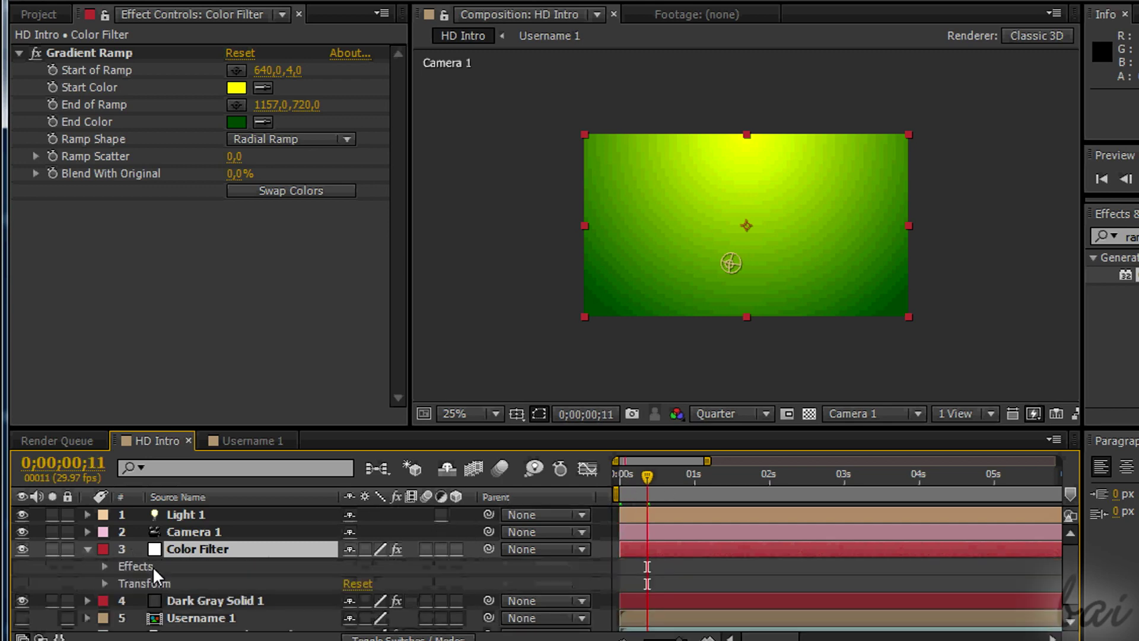
left_click(104, 582)
scroll(119, 583, "down", 1)
left_click(359, 571)
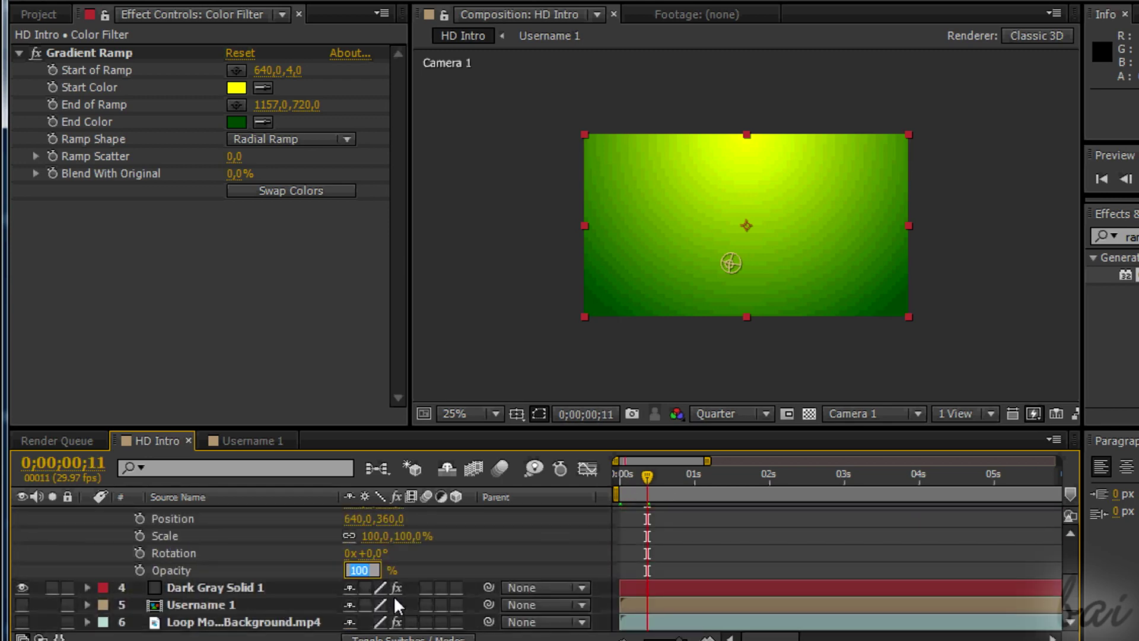
key("Return")
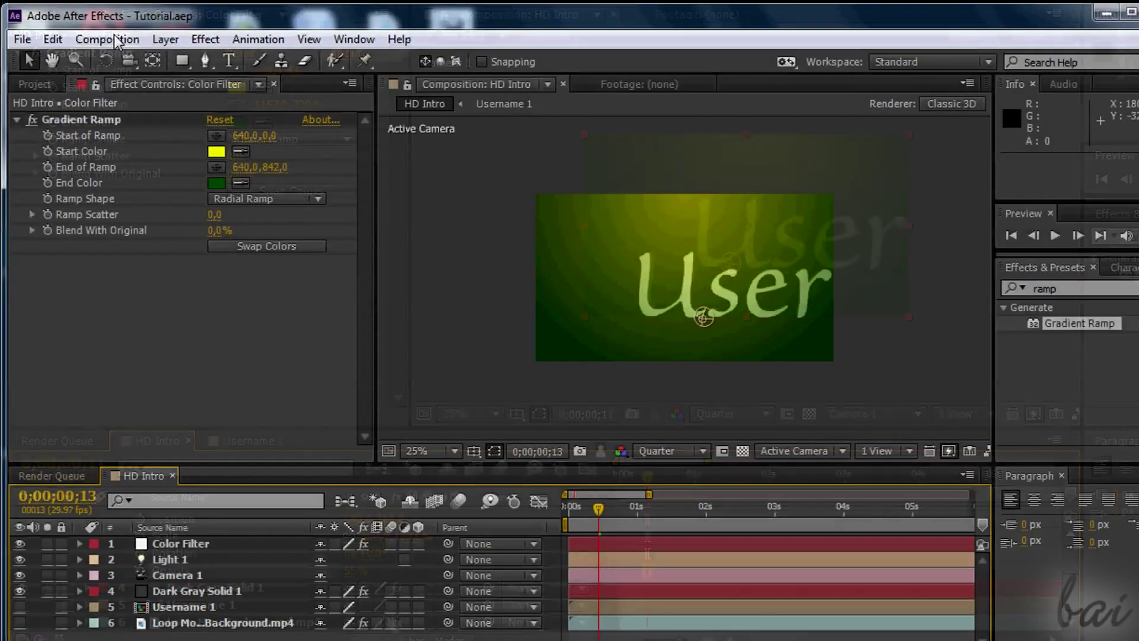
Create a new 1280 × 720 px composition named Text.
left_click(113, 39)
left_click(125, 60)
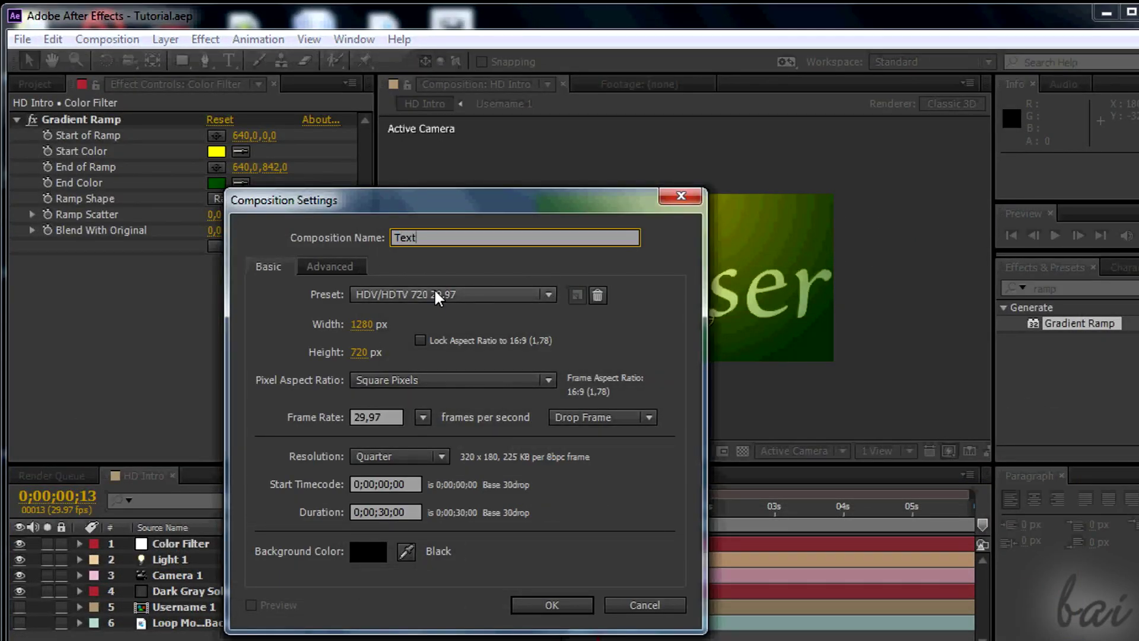
left_click(371, 327)
left_click(365, 352)
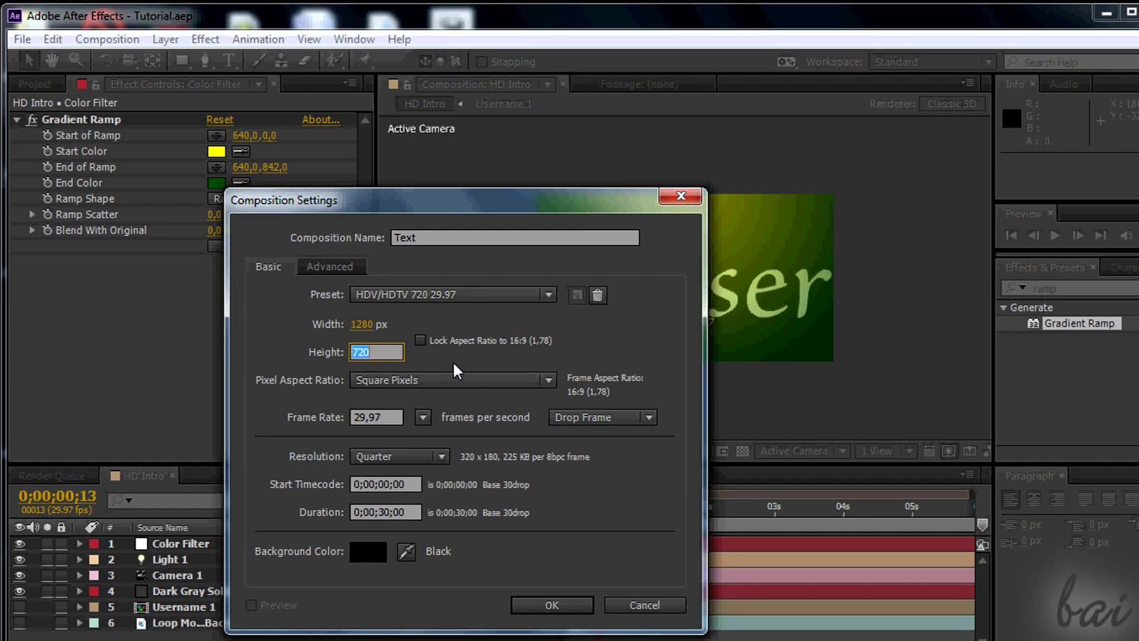
left_click(550, 605)
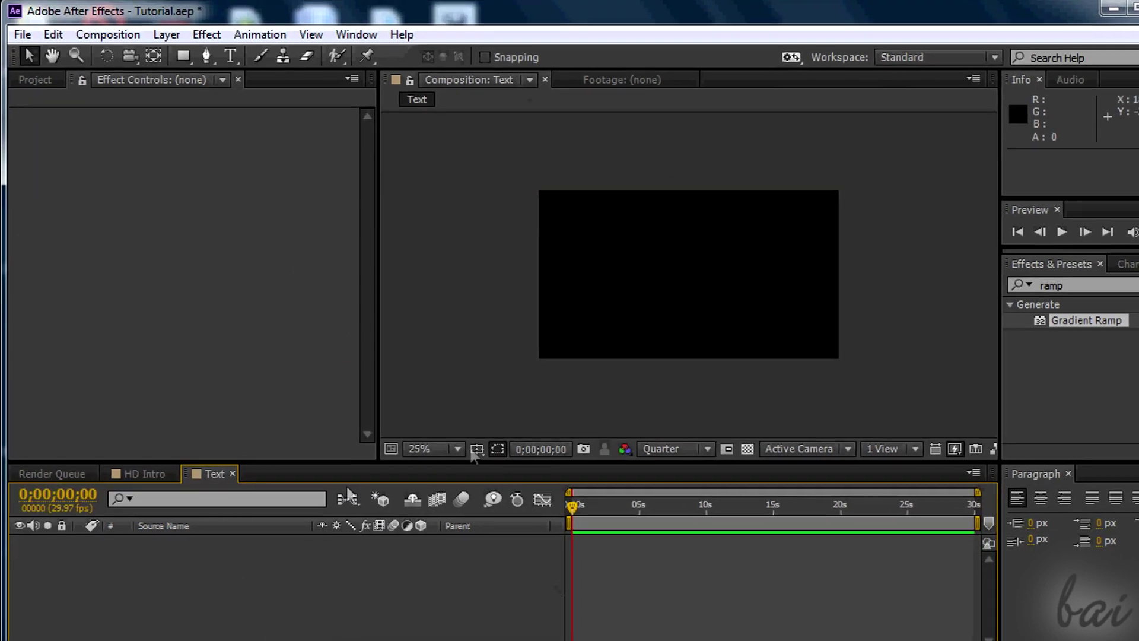
Cut the five layers from Color Filter to Username 1 out of HD Intro and paste them into the Text composition.
left_click(149, 454)
left_click(191, 522)
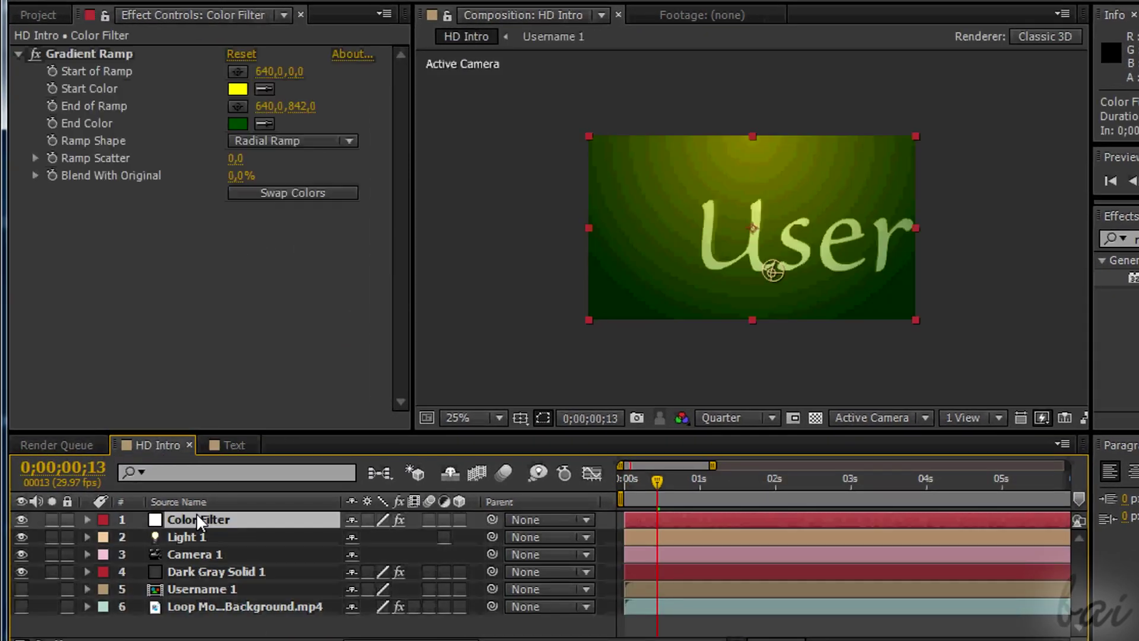
left_click(208, 582, "shift")
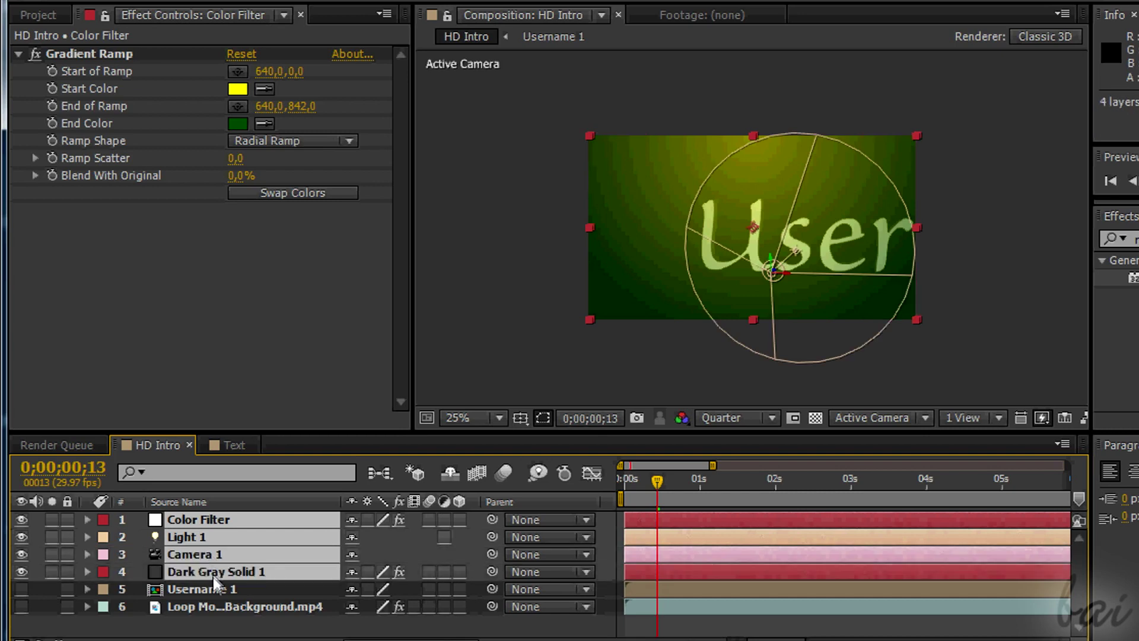
left_click(212, 584, "shift")
key("ctrl+x")
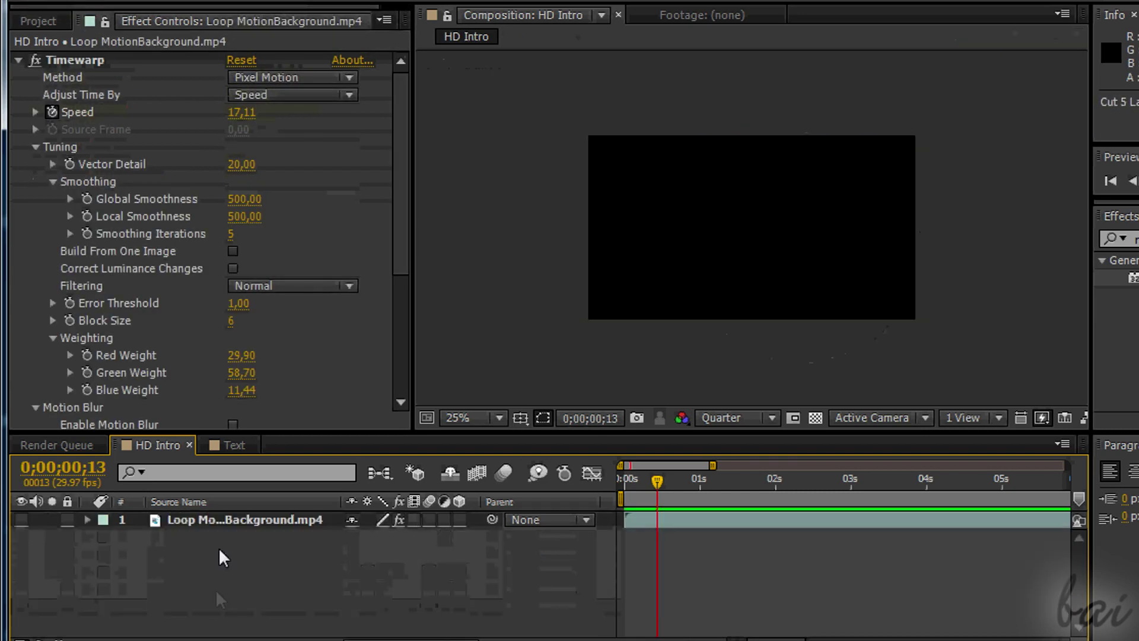
left_click(233, 445)
key("ctrl+v")
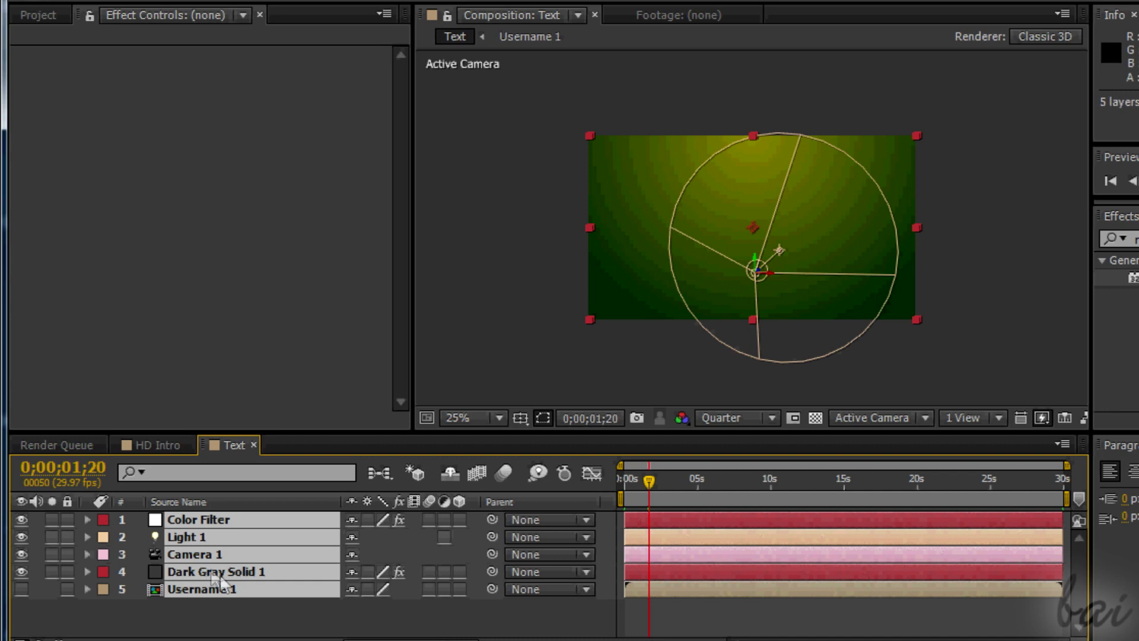
Set the Shatter custom shatter map of Dark Gray Solid 1 to Username 1 in the Text composition.
left_click(199, 615)
left_click(213, 571)
left_click(27, 103)
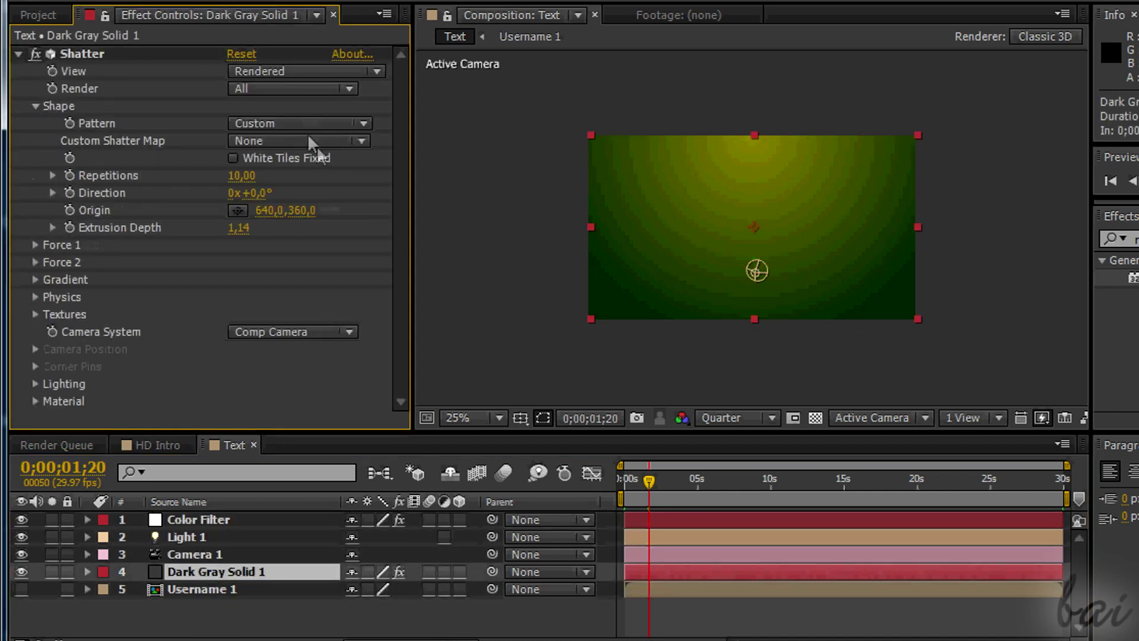
left_click(307, 140)
left_click(333, 240)
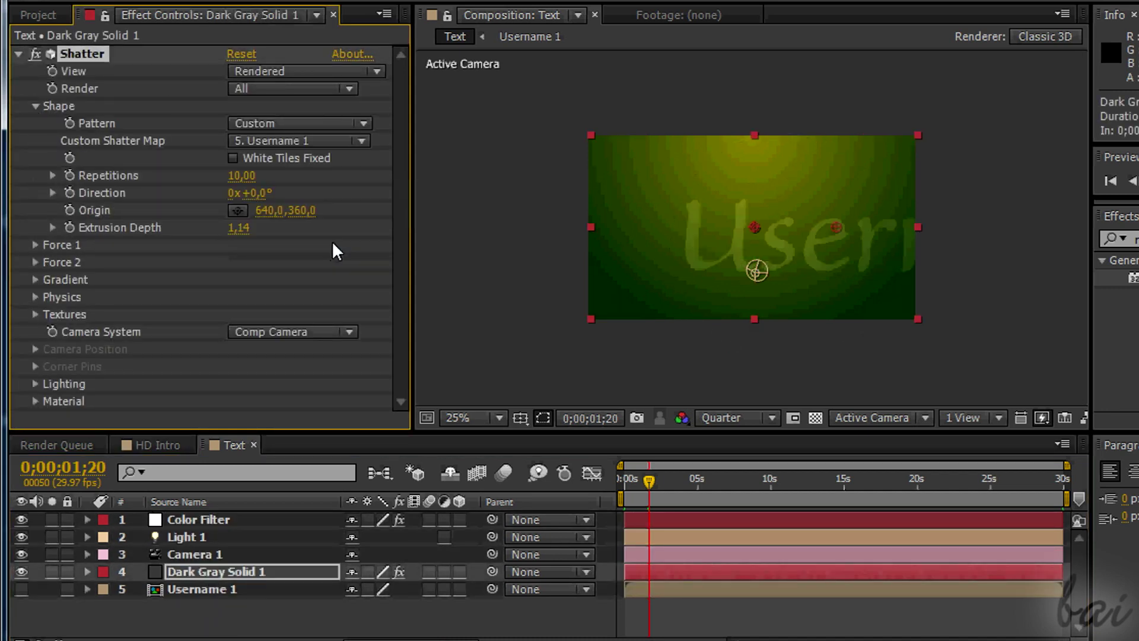
Set the front layer in the Shatter textures to Username 1 and collapse the effect's settings.
left_click(35, 106)
left_click(35, 194)
left_click(308, 262)
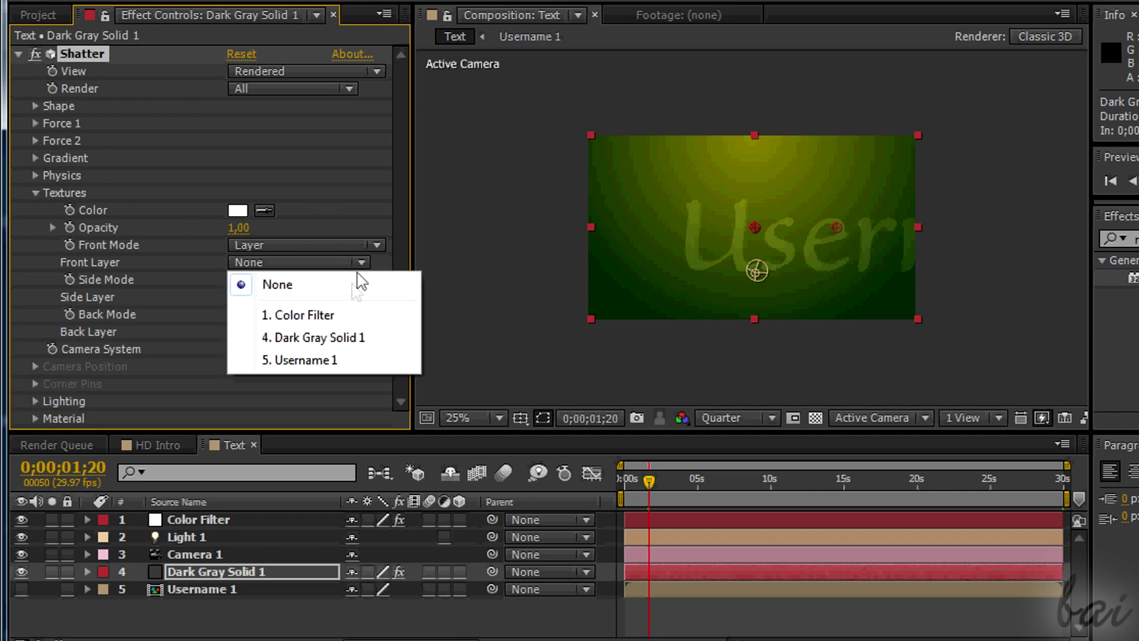
left_click(347, 358)
left_click(18, 54)
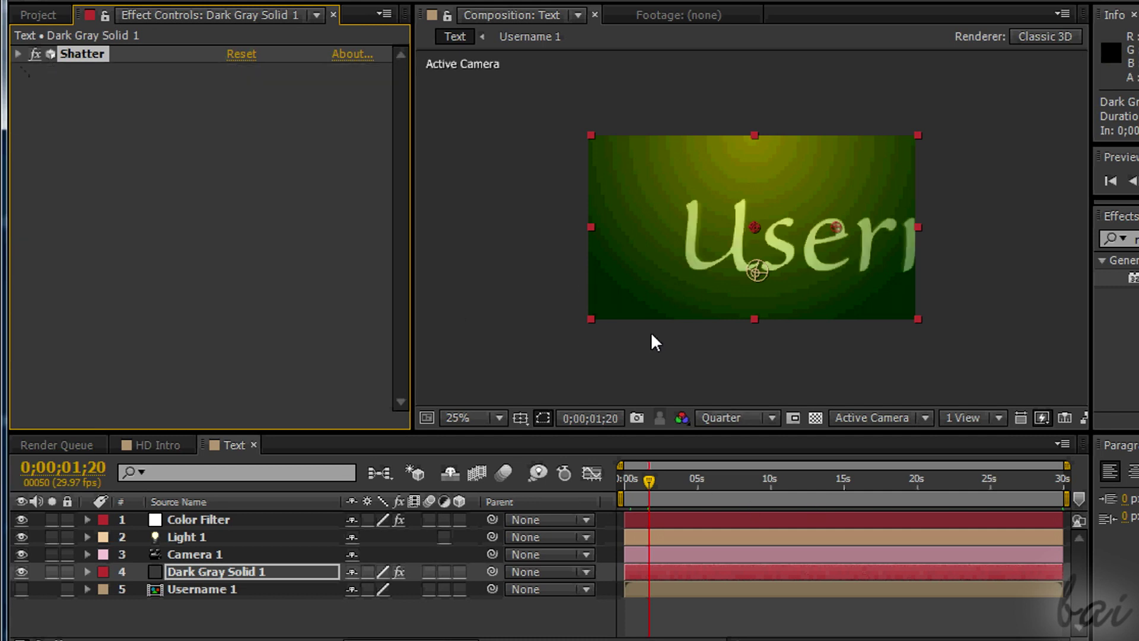
Add the Text composition to HD Intro beneath the Loop MotionBackground.mp4 layer.
left_click(154, 445)
left_click(45, 17)
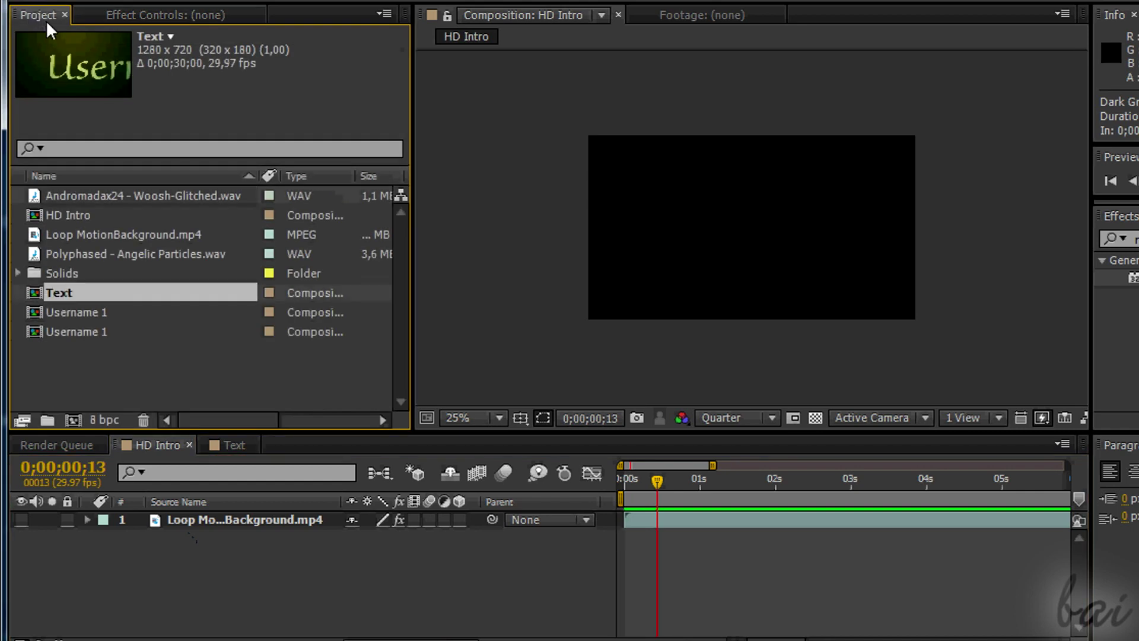
left_click_drag(81, 287, 175, 549)
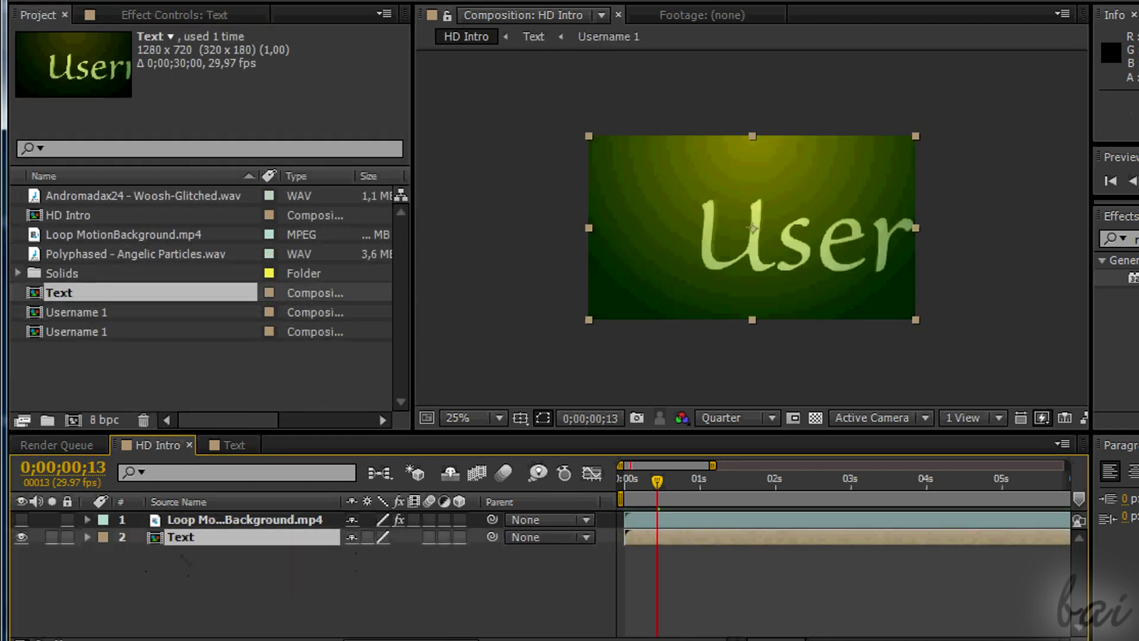
Make the Loop MotionBackground.mp4 layer visible and place the Text layer above it.
key("Home")
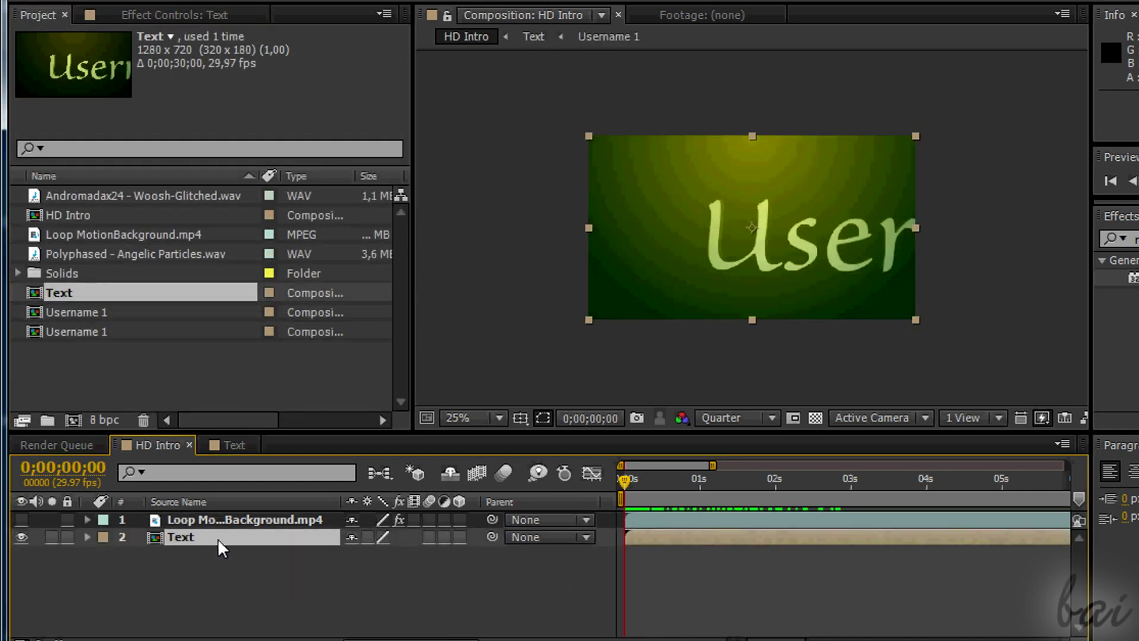
left_click(22, 519)
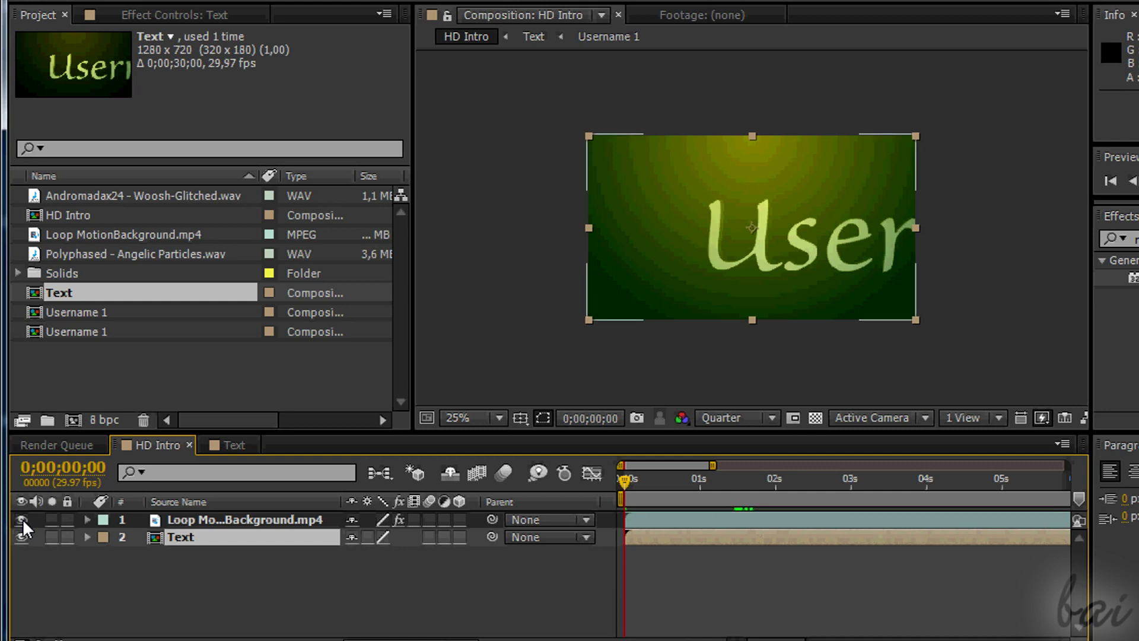
key("space")
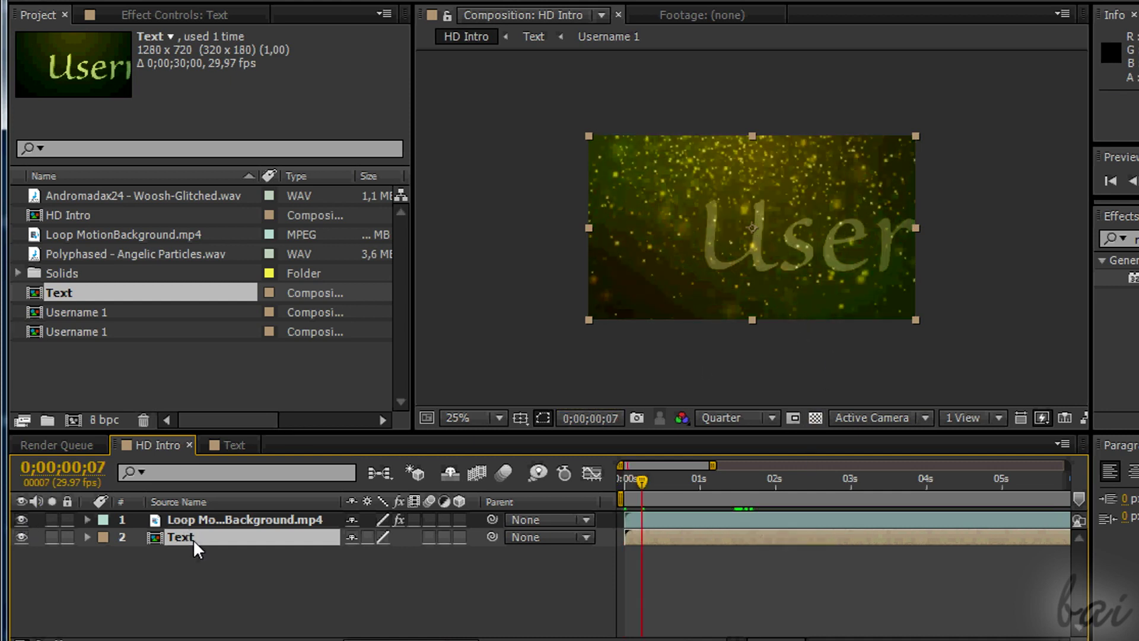
left_click_drag(193, 539, 199, 513)
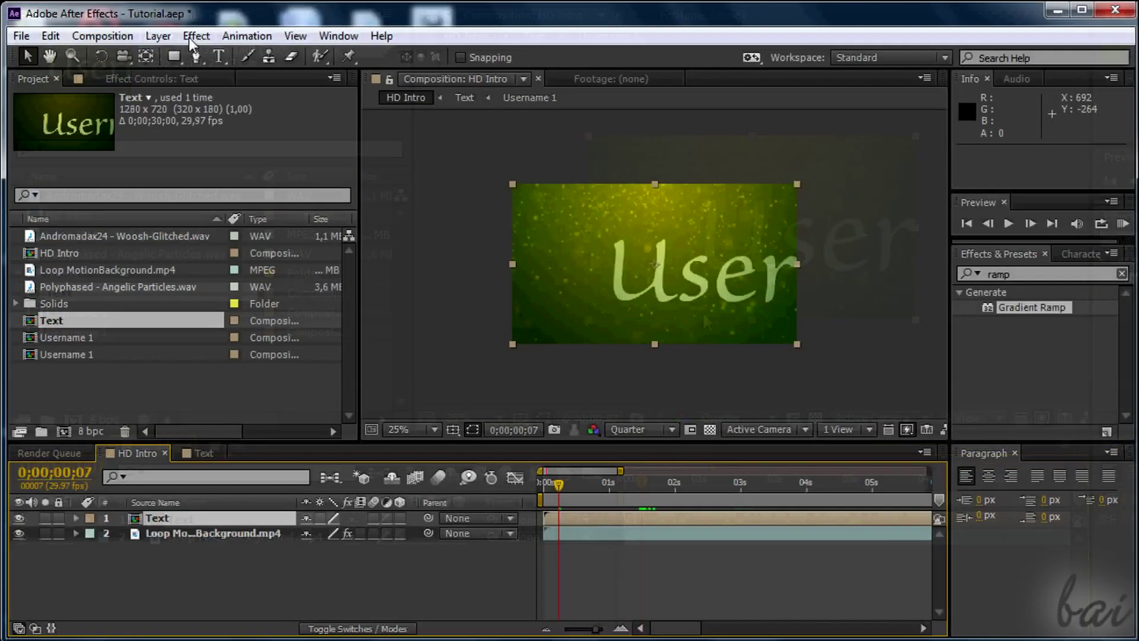
Apply Hue/Saturation to the Text layer with a Master Hue of 1x+116,0°, and hide the Loop MotionBackground.mp4 layer.
left_click(190, 38)
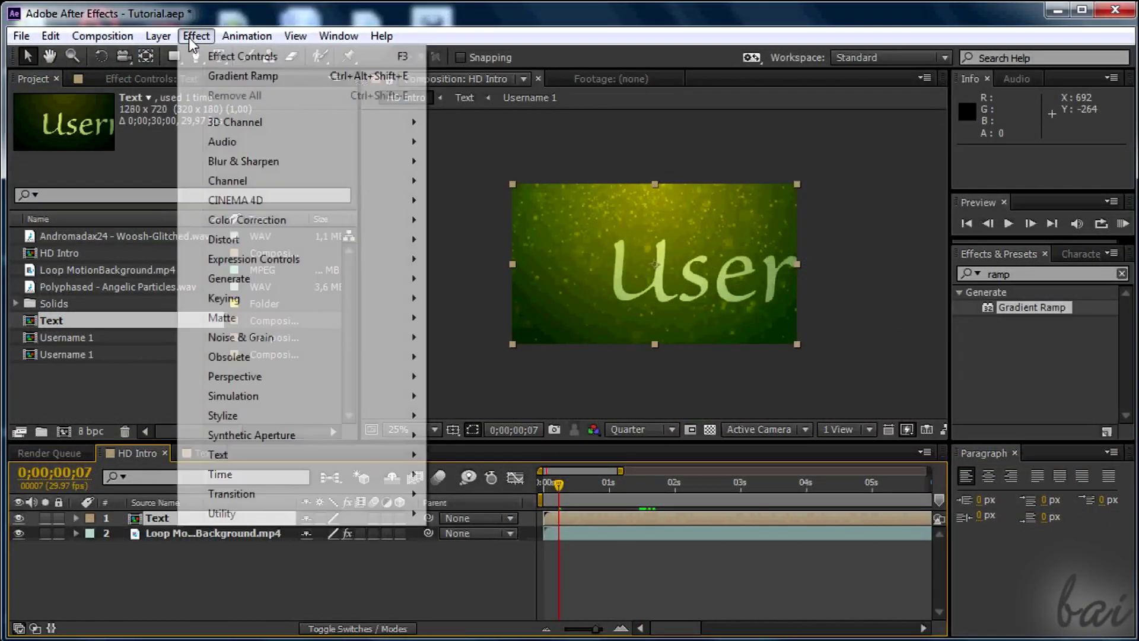
mouse_move(247, 220)
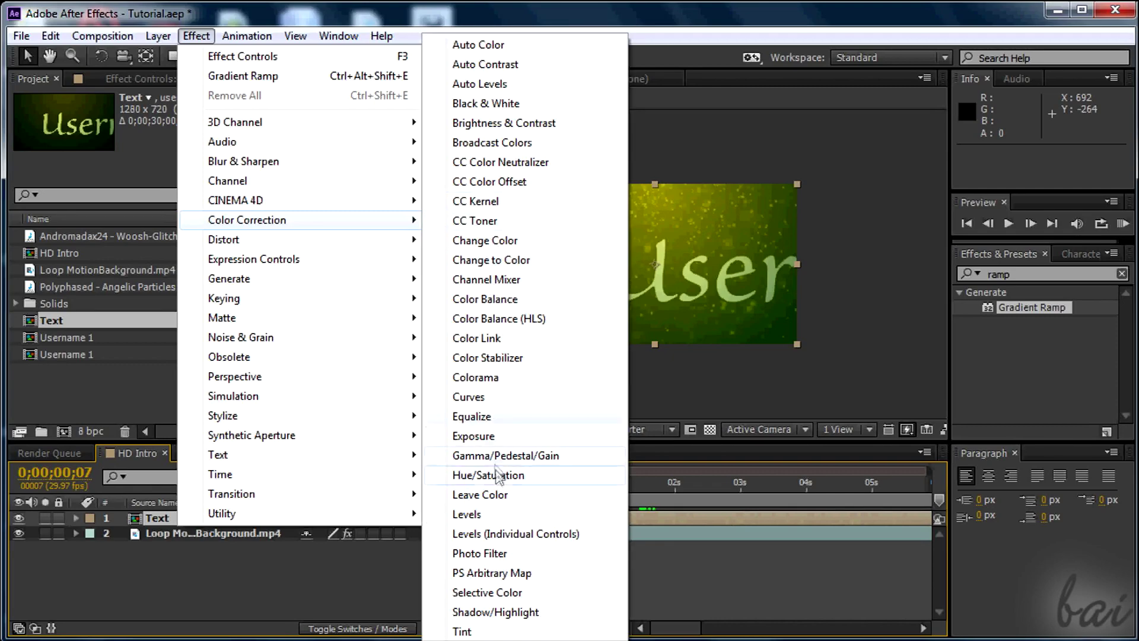
left_click(450, 399)
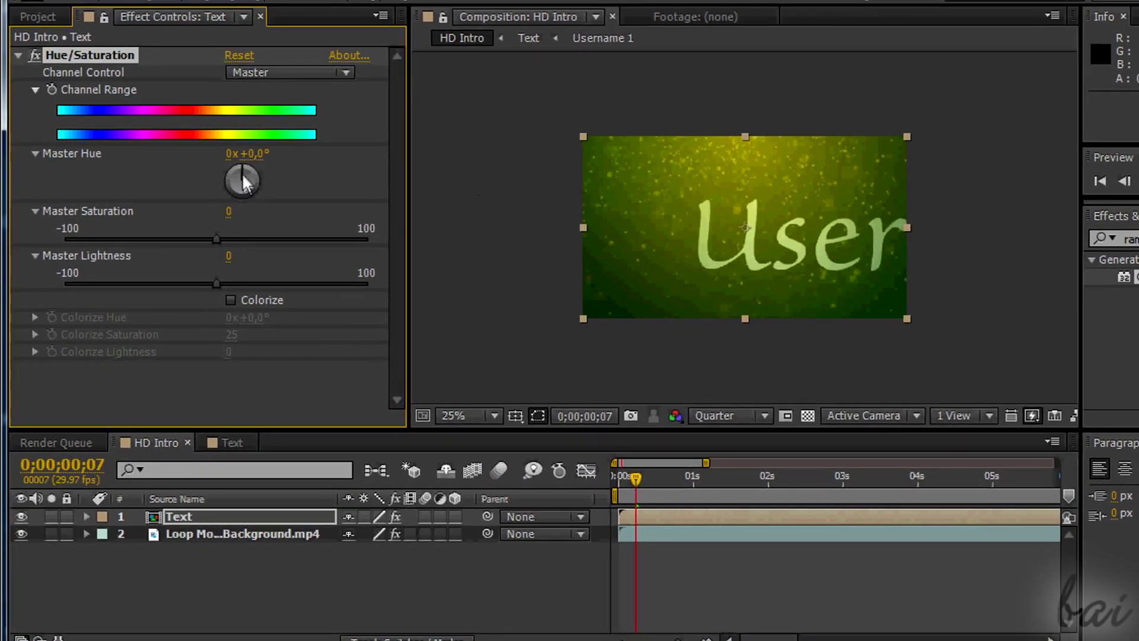
left_click_drag(218, 206, 307, 209)
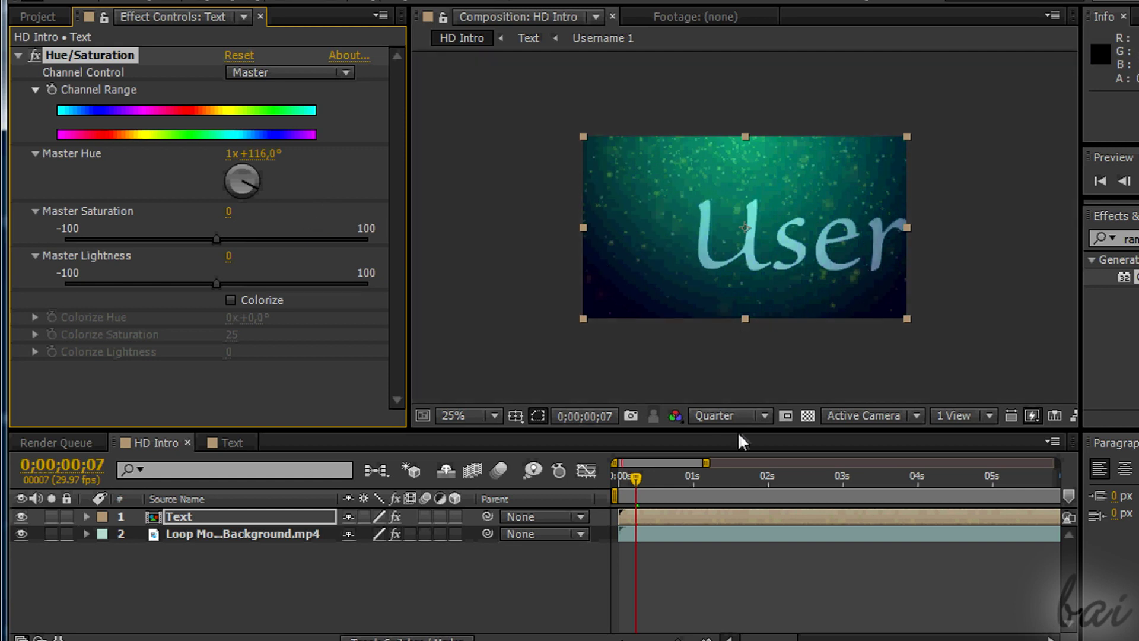
left_click(22, 534)
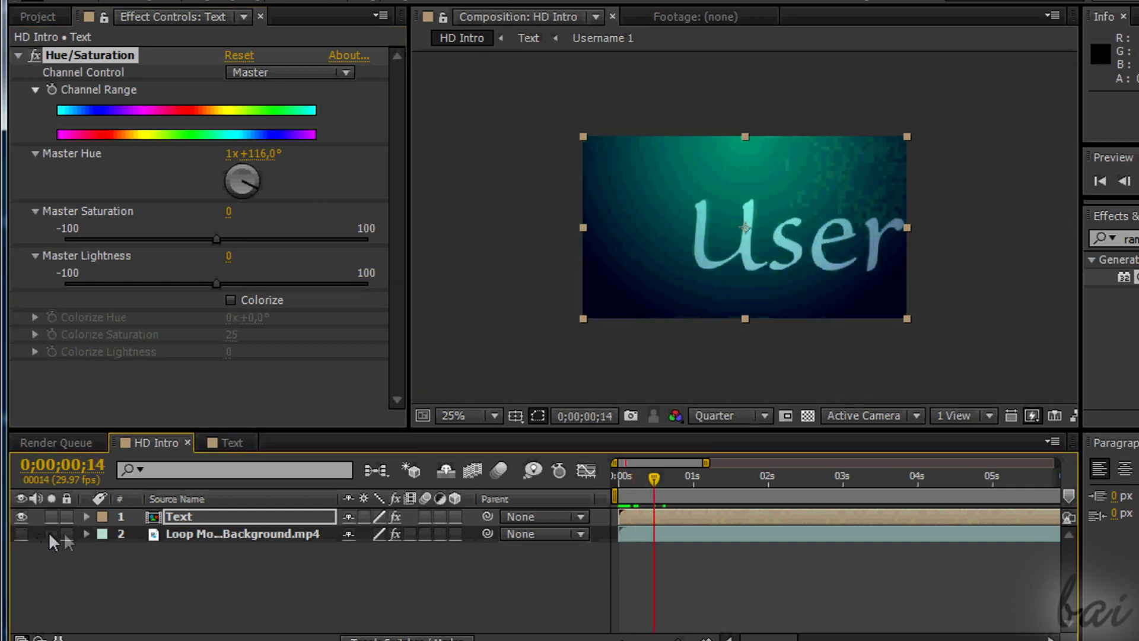
Expand the Transform properties of the Loop MotionBackground.mp4 and Text layers in the HD Intro timeline.
left_click(86, 534)
scroll(119, 569, "up", 1)
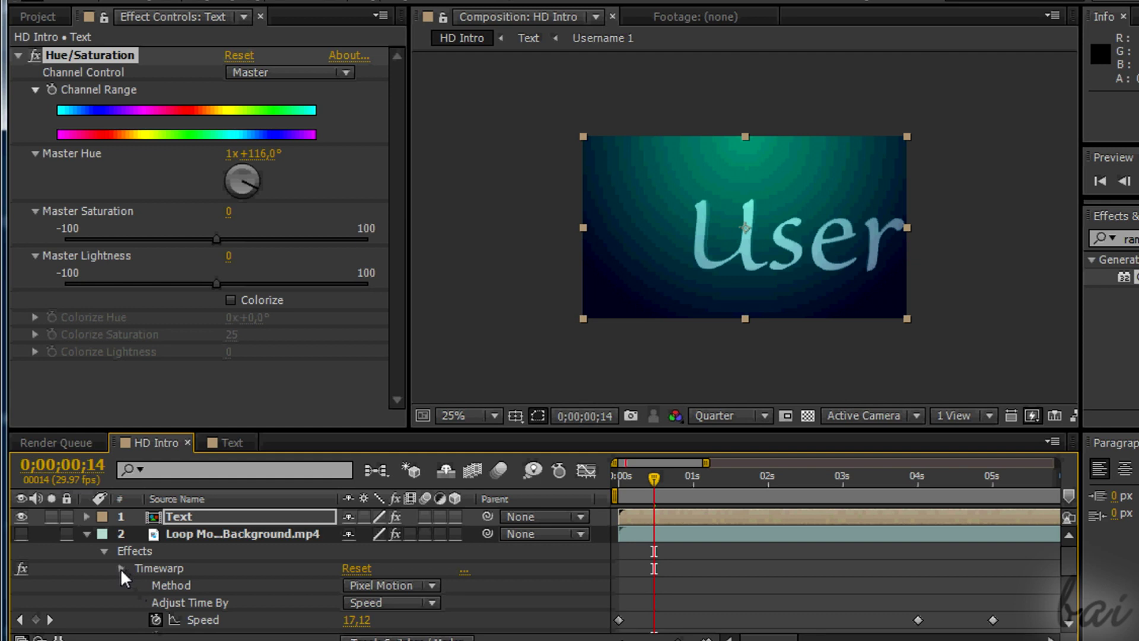
left_click(121, 569)
left_click(104, 585)
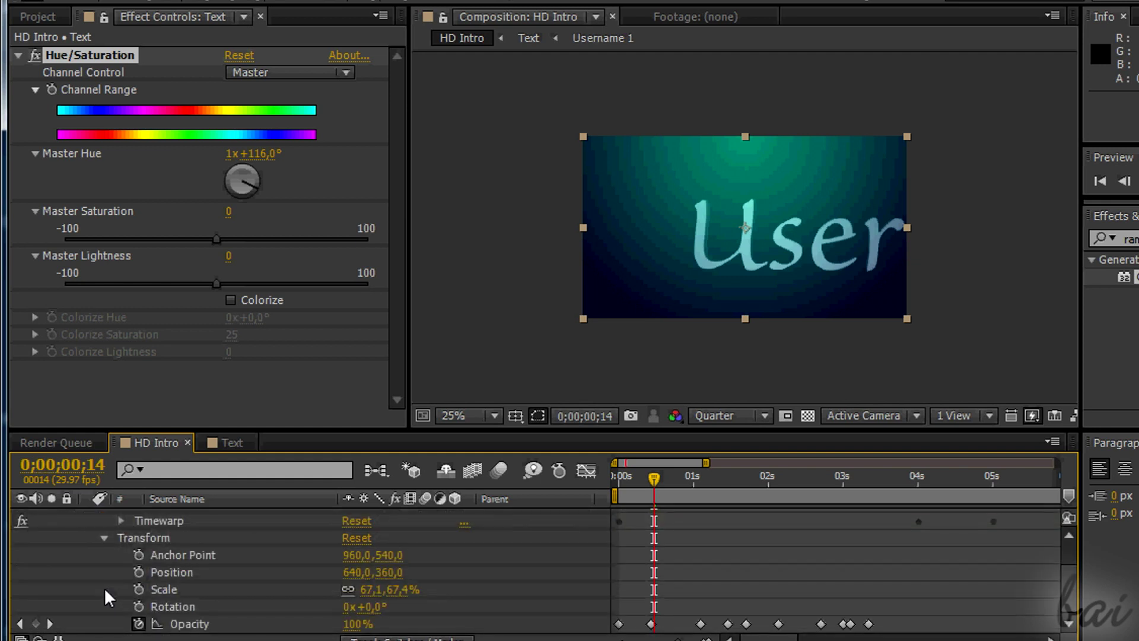
scroll(469, 576, "up", 2)
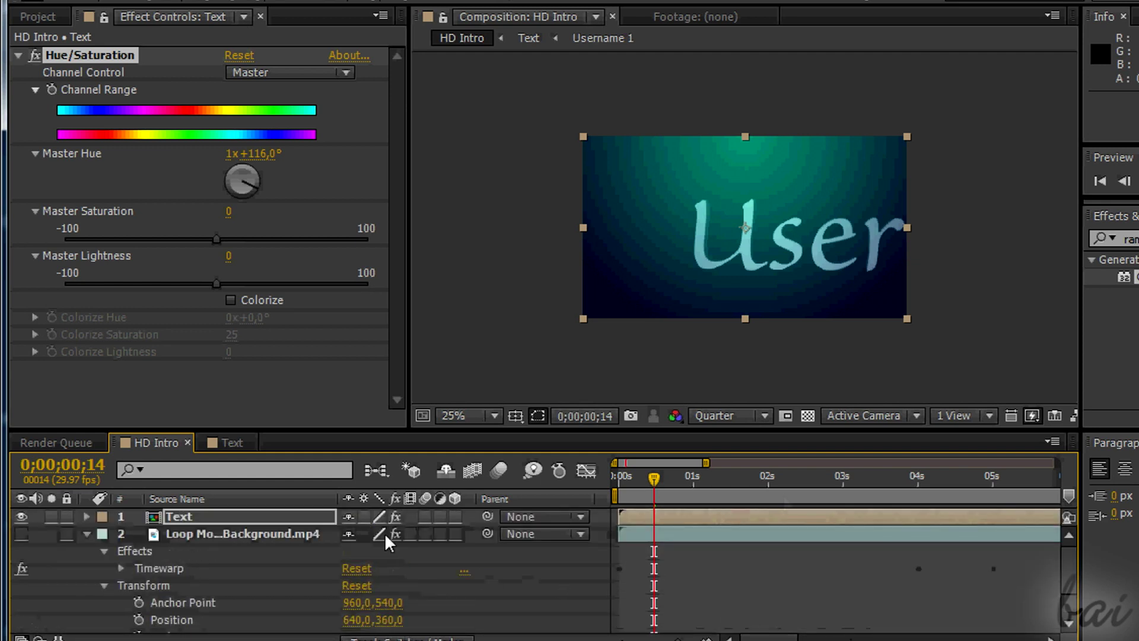
left_click(86, 516)
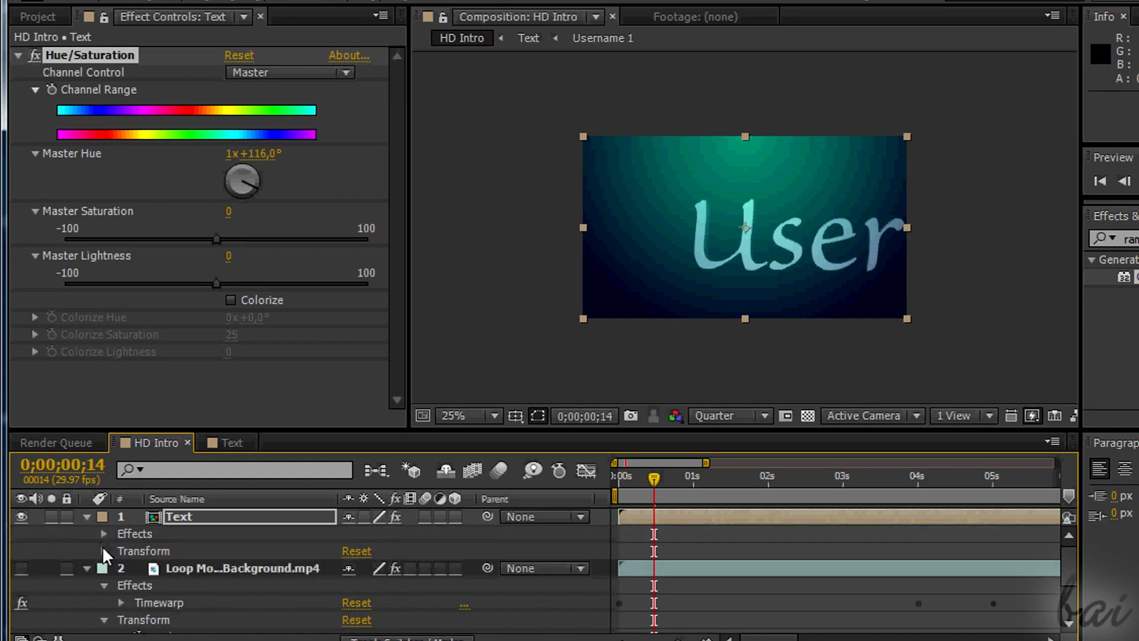
left_click(104, 551)
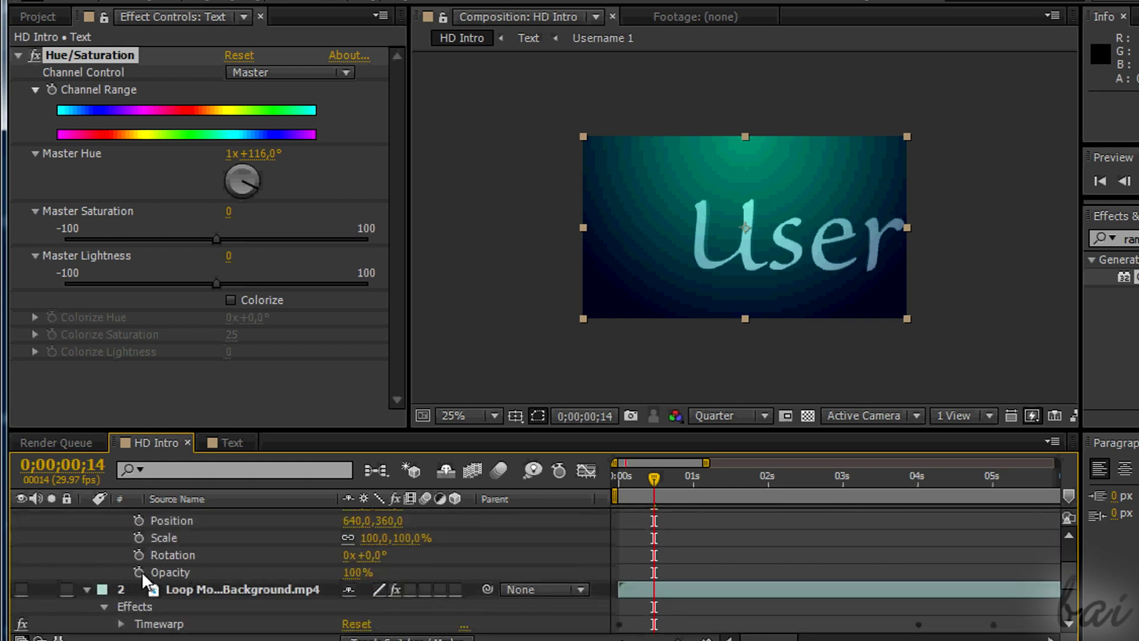
scroll(719, 539, "down", 4)
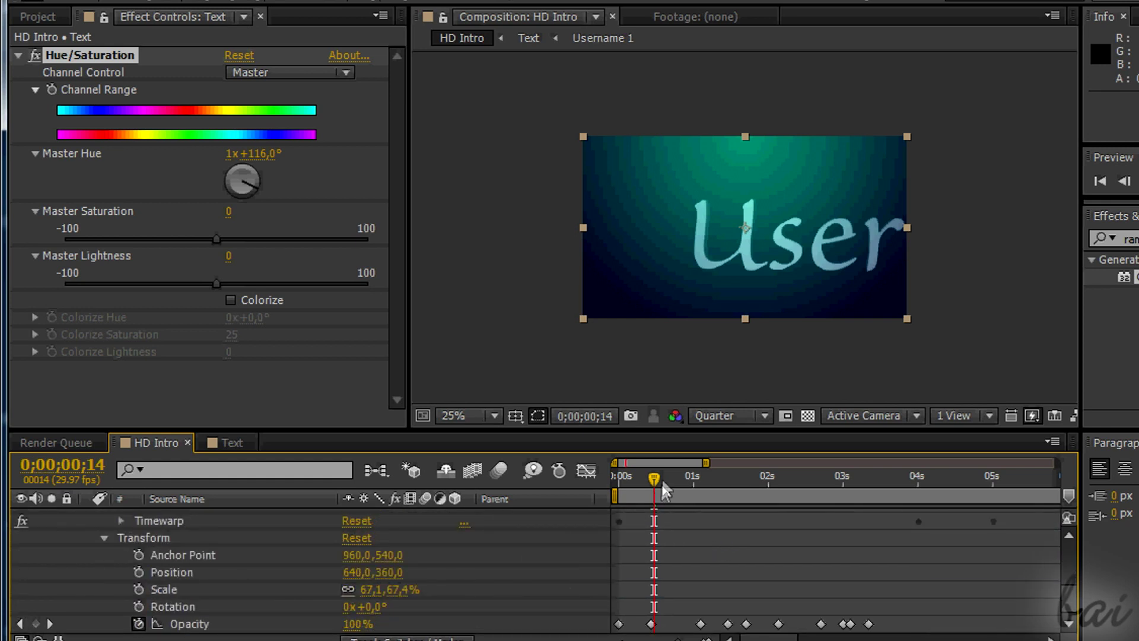
Enable Opacity keyframing on the Text layer at 0;00;00;00 and set it to 0%.
left_click_drag(661, 478, 616, 478)
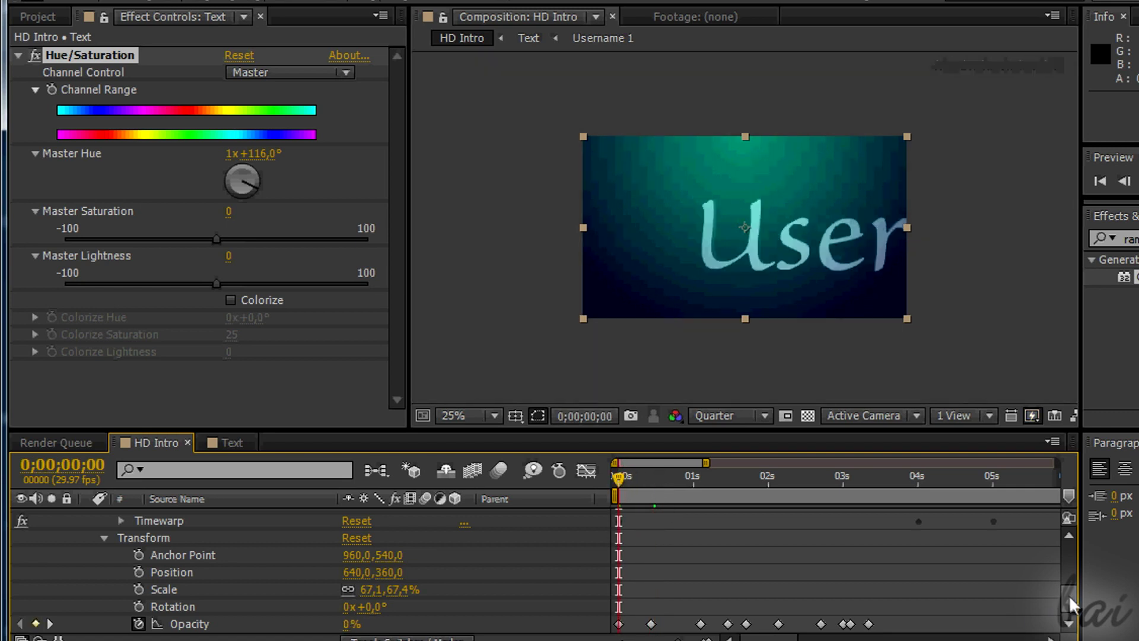
left_click_drag(1069, 596, 1070, 555)
left_click(138, 615)
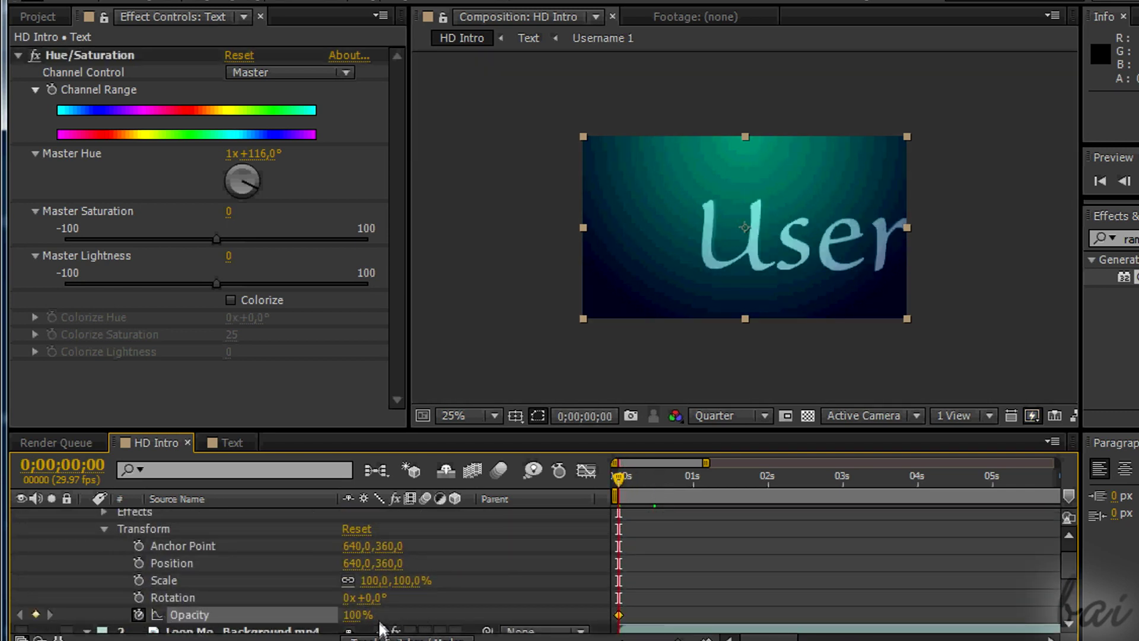
left_click_drag(357, 618, 106, 615)
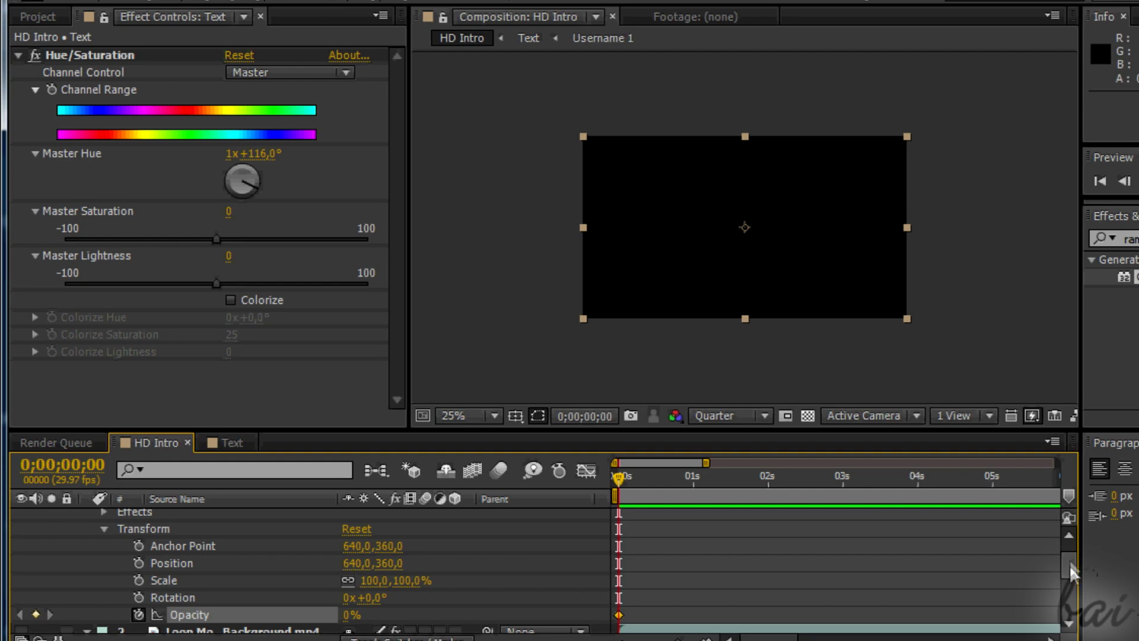
Keyframe the Text layer's Opacity at 100% at 0;00;00;13 and again at the background's next Opacity keyframe, just past 1 second.
left_click_drag(1071, 567, 1070, 599)
left_click_drag(619, 478, 651, 481)
left_click_drag(1069, 600, 1067, 568)
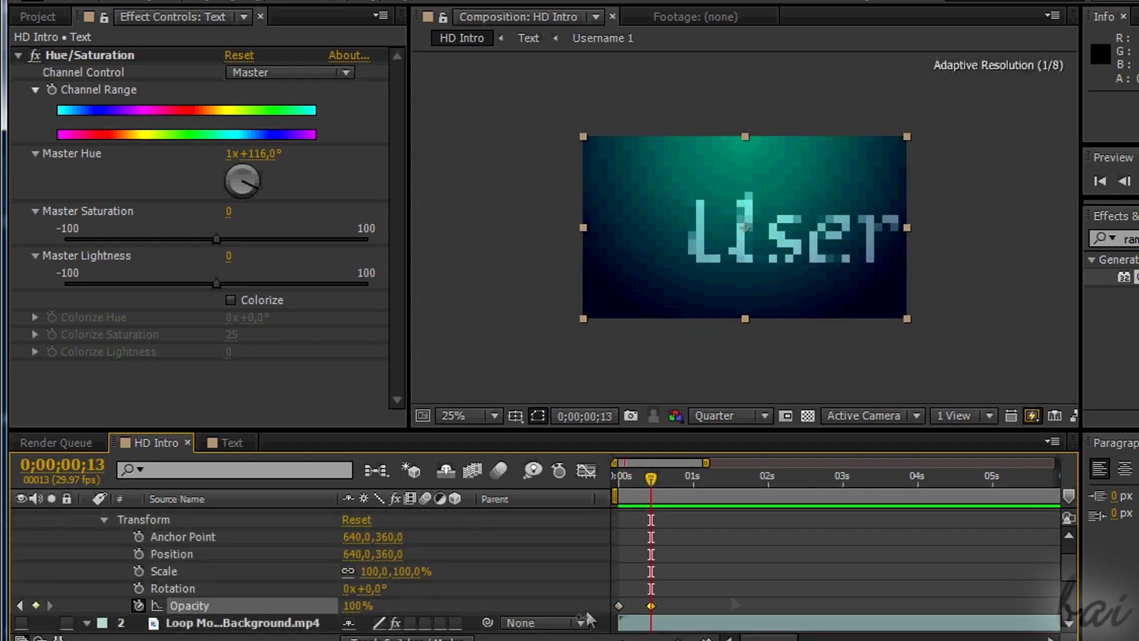
left_click_drag(1071, 574, 1071, 602)
left_click_drag(651, 478, 703, 477)
mouse_move(1068, 593)
left_mouse_down()
mouse_move(1065, 547)
mouse_move(1070, 595)
left_mouse_up()
Keyframe the Text layer's Opacity at 0% at 0;00;01;14 and 0;00;01;21.
left_click_drag(701, 477, 729, 478)
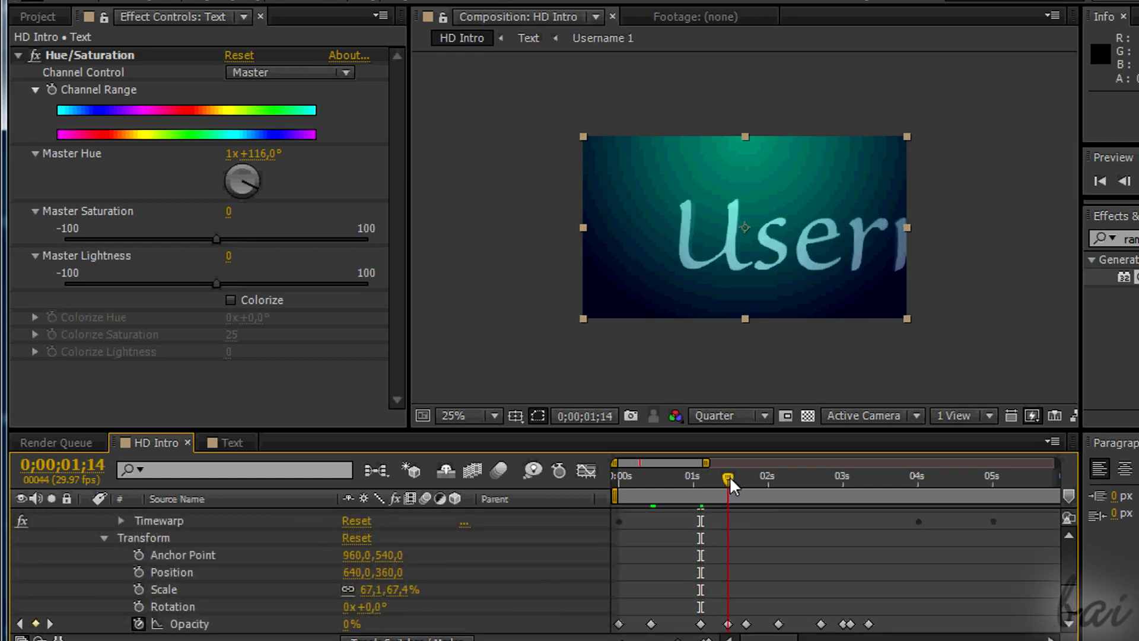
left_click_drag(1067, 596, 1067, 549)
left_click_drag(359, 577, 296, 577)
left_click_drag(1068, 549, 1068, 597)
left_click_drag(729, 478, 747, 478)
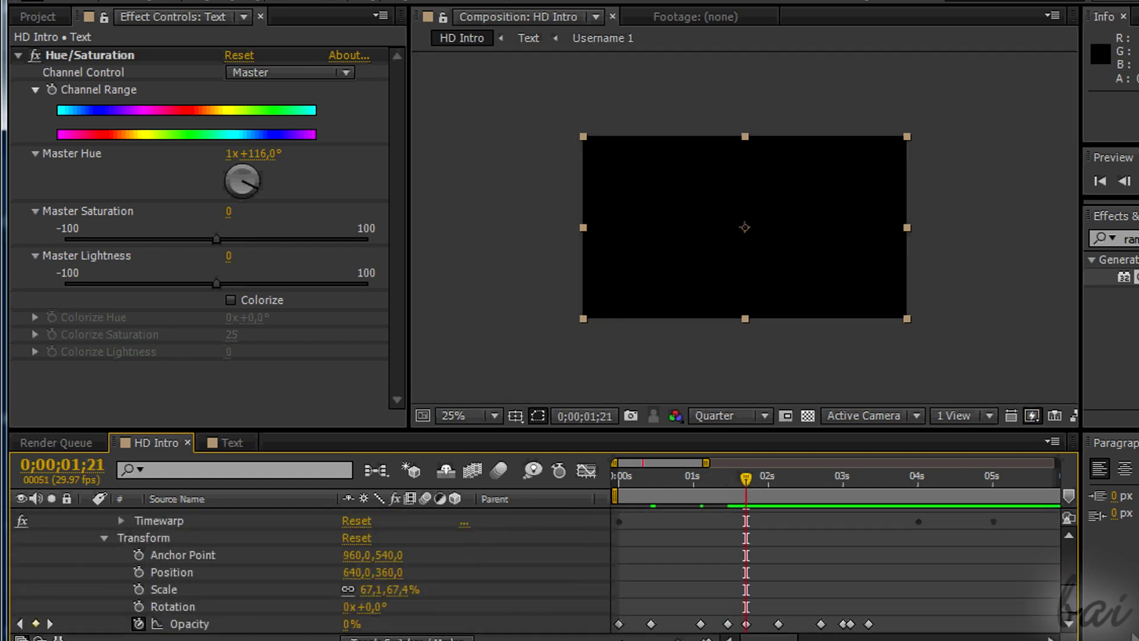
left_click_drag(1068, 600, 1069, 552)
left_click_drag(350, 585, 320, 584)
Keyframe the Text layer's Opacity at 100% at the background keyframe just past 2 seconds and at 0;00;02;21.
left_click_drag(1068, 562, 1067, 607)
left_click_drag(746, 478, 779, 481)
left_click_drag(1071, 608, 1073, 584)
left_click_drag(358, 559, 418, 559)
left_click_drag(1068, 571, 1070, 614)
left_click_drag(779, 480, 822, 479)
left_click_drag(1068, 616, 1069, 578)
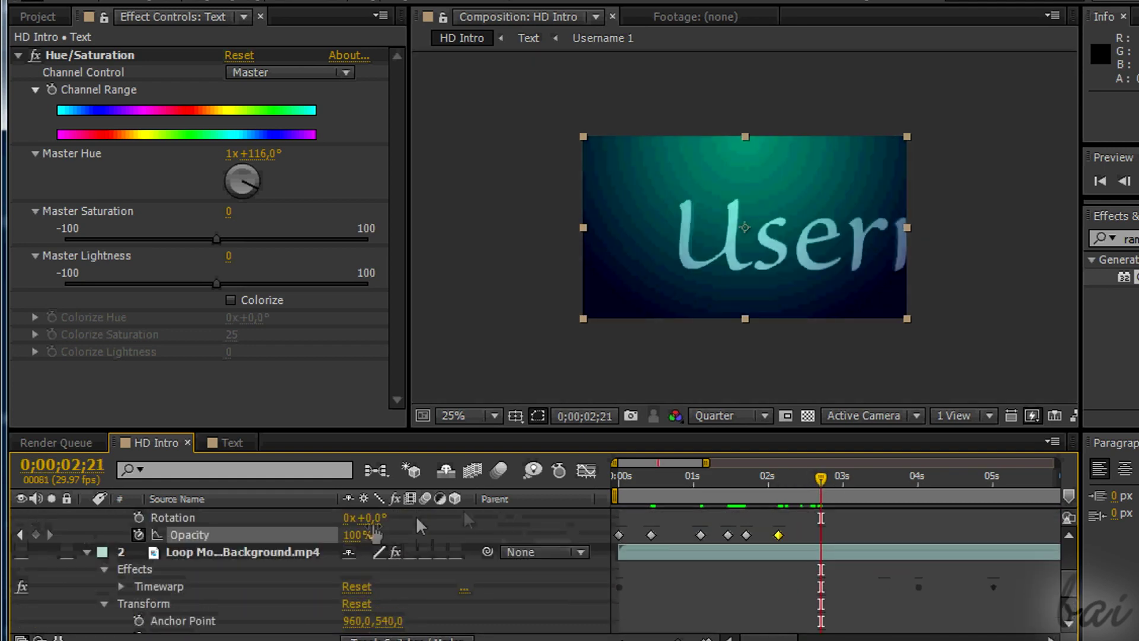
left_click_drag(369, 535, 416, 534)
Keyframe the Text layer's Opacity at 0% at 0;00;03;00 and 0;00;03;03.
left_click_drag(1068, 585, 1068, 609)
left_click_drag(821, 478, 843, 478)
left_click_drag(1068, 608, 1068, 580)
left_click_drag(356, 537, 289, 540)
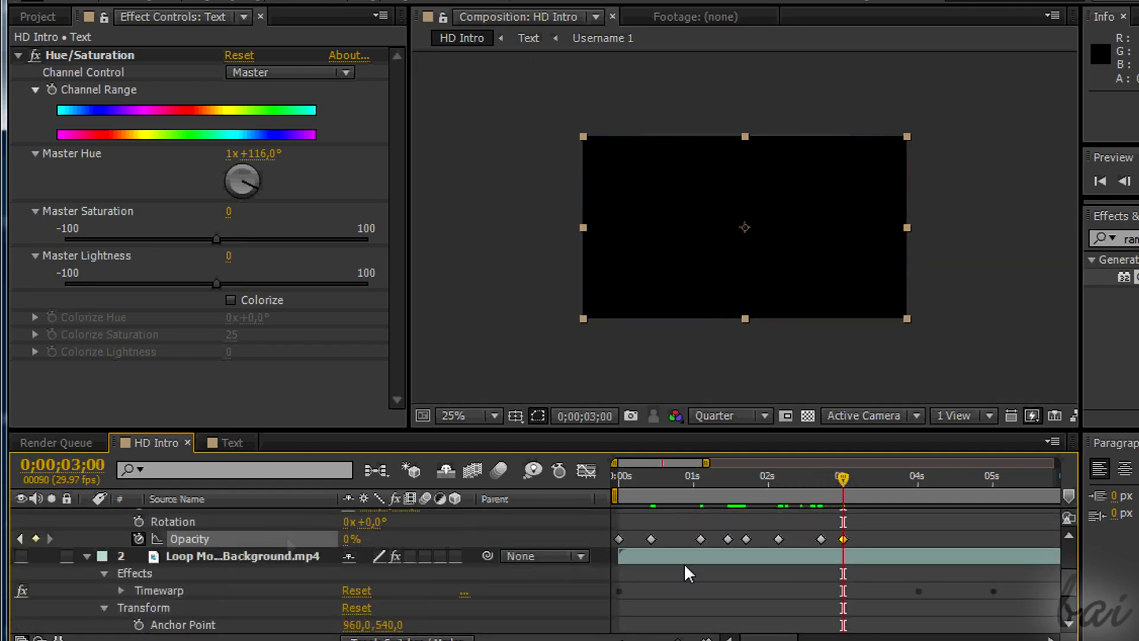
scroll(687, 573, "down", 3)
left_click_drag(1073, 600, 1070, 577)
left_click_drag(350, 562, 315, 562)
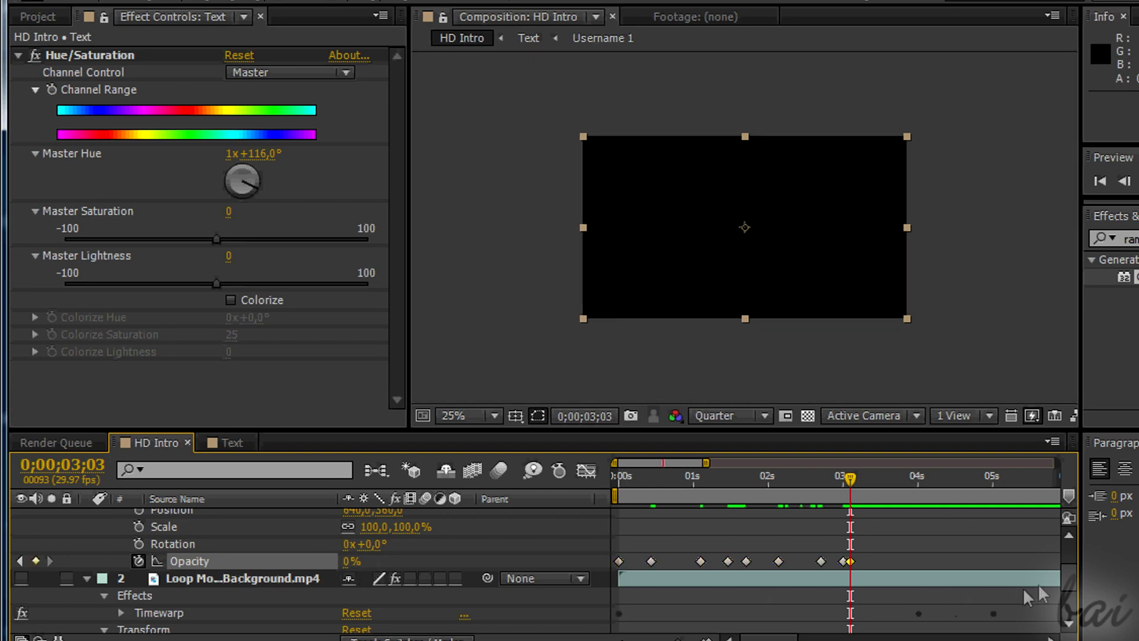
Keyframe the Text layer's Opacity at 100% at 0;00;03;10 and 0;00;09;17.
left_click_drag(1068, 579, 1068, 602)
left_click_drag(851, 477, 869, 479)
left_click_drag(1068, 602, 1069, 577)
left_click_drag(348, 555, 475, 559)
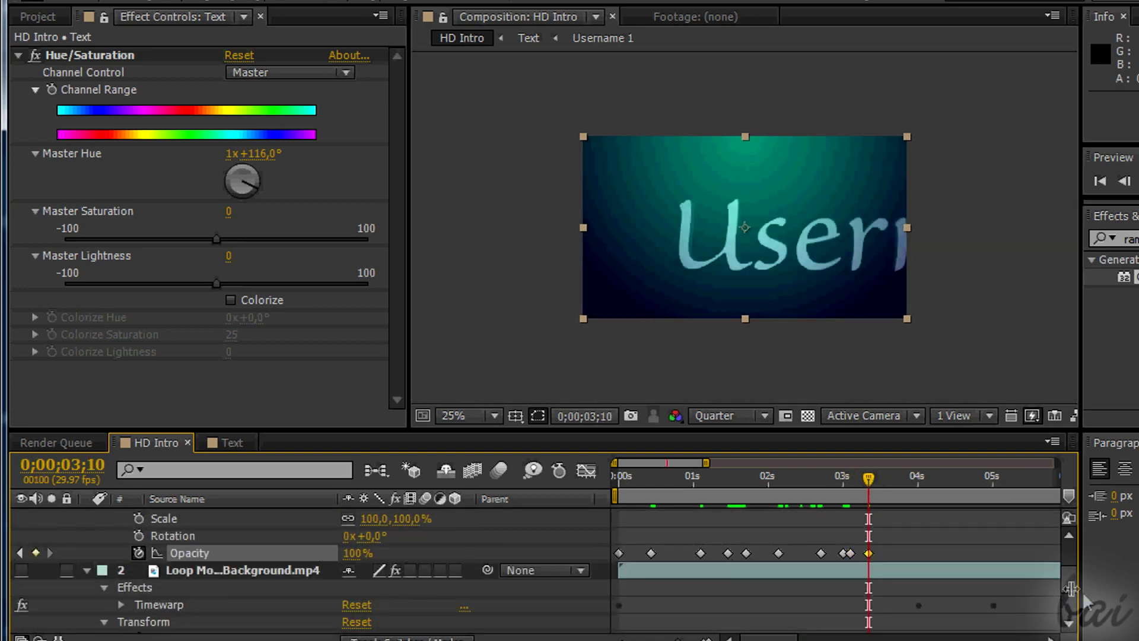
left_click_drag(1069, 578, 1069, 603)
left_click_drag(660, 463, 754, 463)
left_click(851, 478)
left_click_drag(1068, 598, 1068, 571)
left_click_drag(361, 588, 451, 587)
Keyframe the Text layer's Opacity at 0% at 0;00;10;06 to match the background's final fade-out.
left_click_drag(1069, 570, 1068, 598)
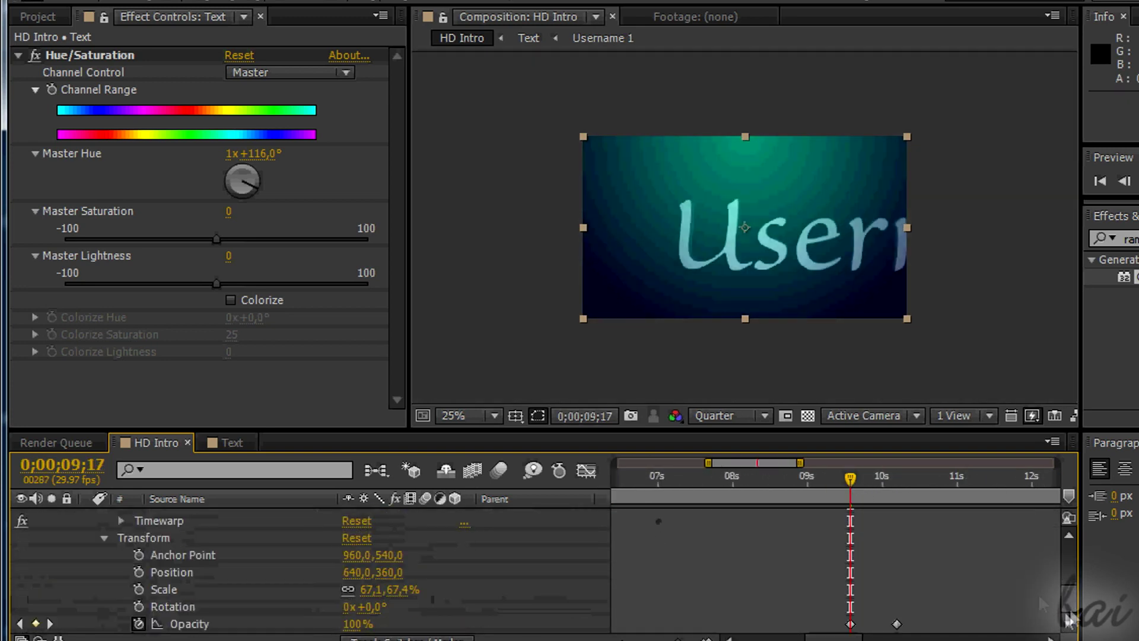
left_click_drag(850, 478, 896, 477)
left_click_drag(1069, 598, 1068, 576)
scroll(816, 593, "down", 3)
scroll(817, 592, "up", 3)
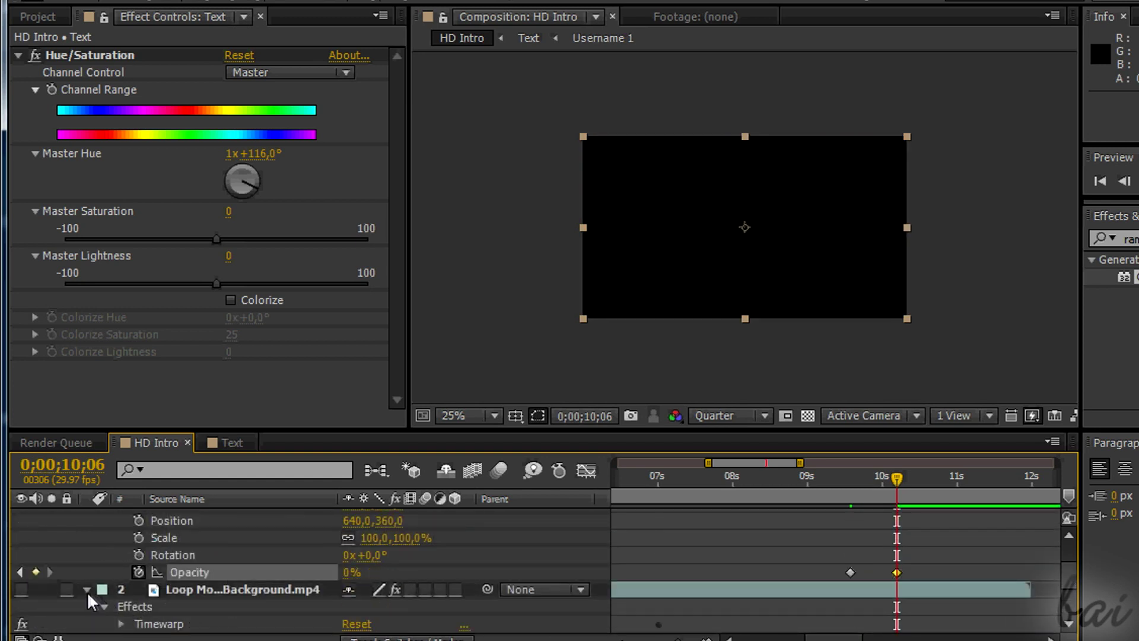
scroll(817, 592, "down", 3)
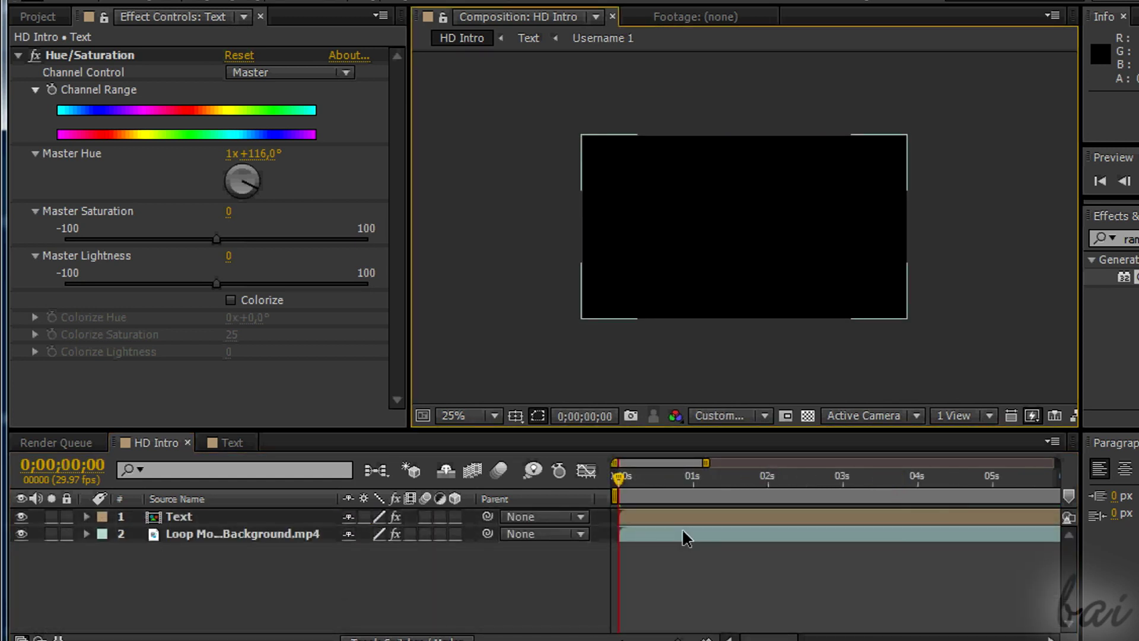
Preview the HD Intro composition to check the fades, and return the playhead to the beginning.
key("KP_0")
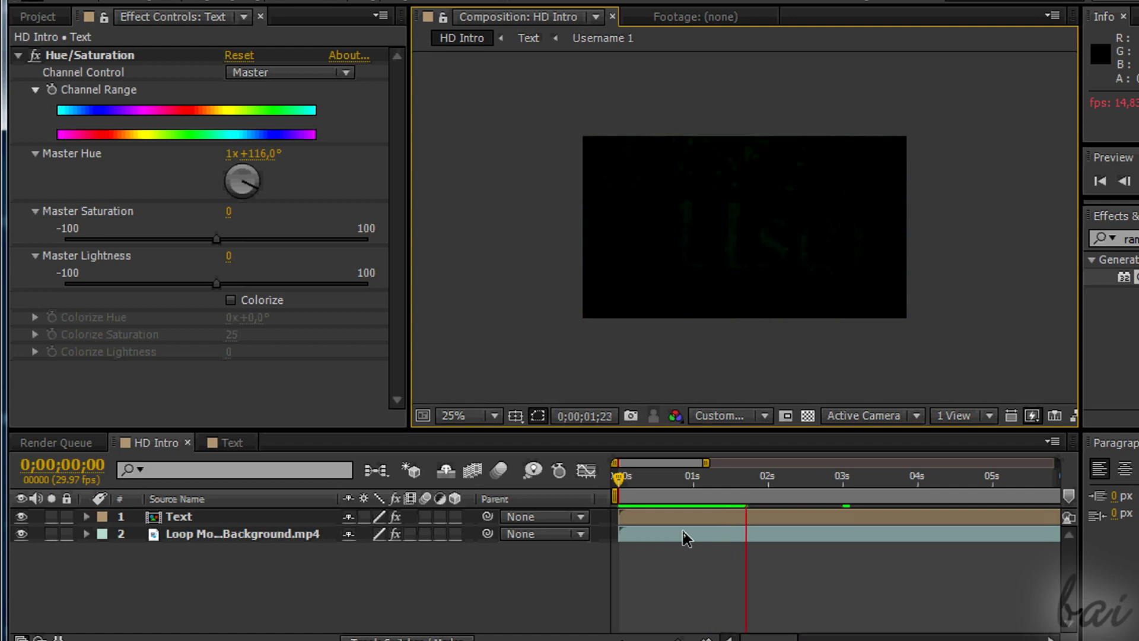
key("space")
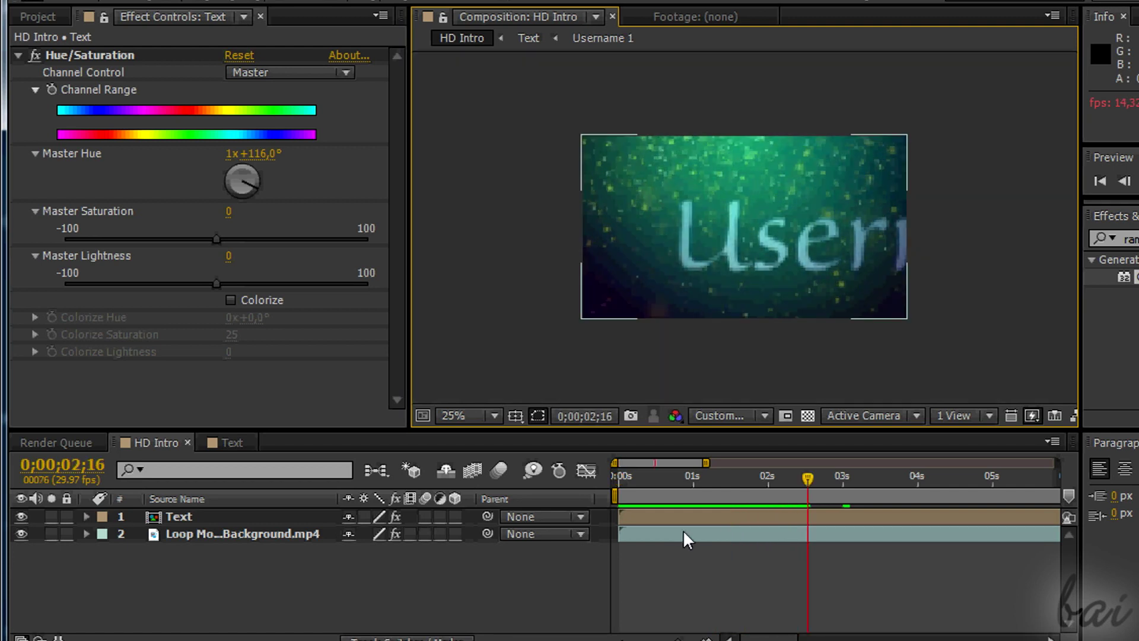
left_click(621, 474)
left_click_drag(621, 475, 736, 522)
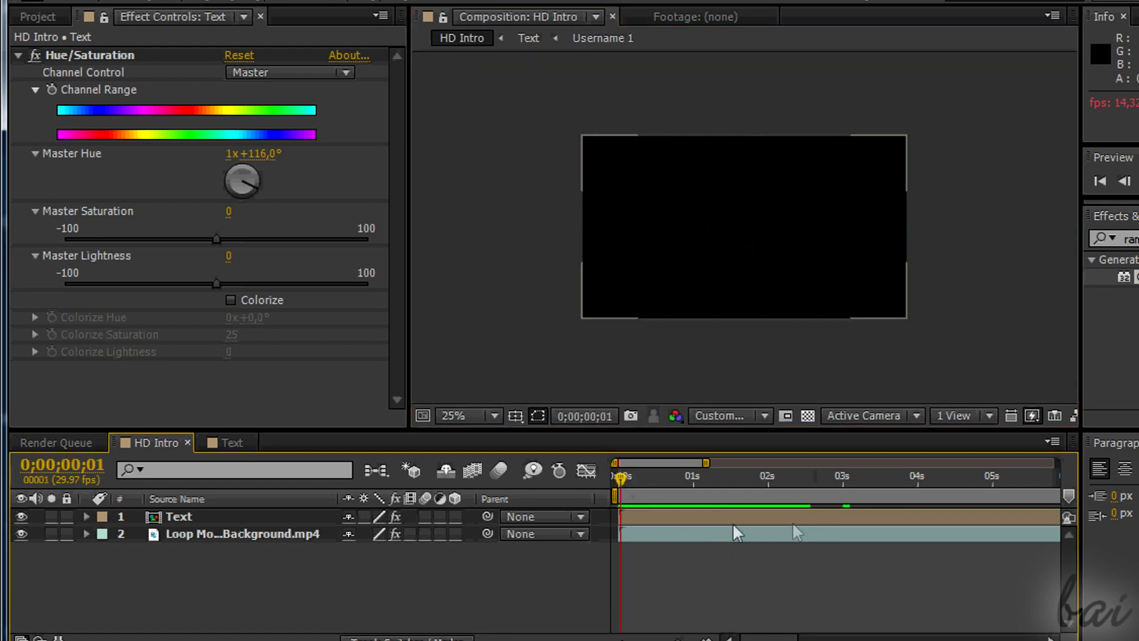
Open the Text composition and duplicate the Dark Gray Solid 1 layer.
left_click(244, 516)
double_click(198, 516)
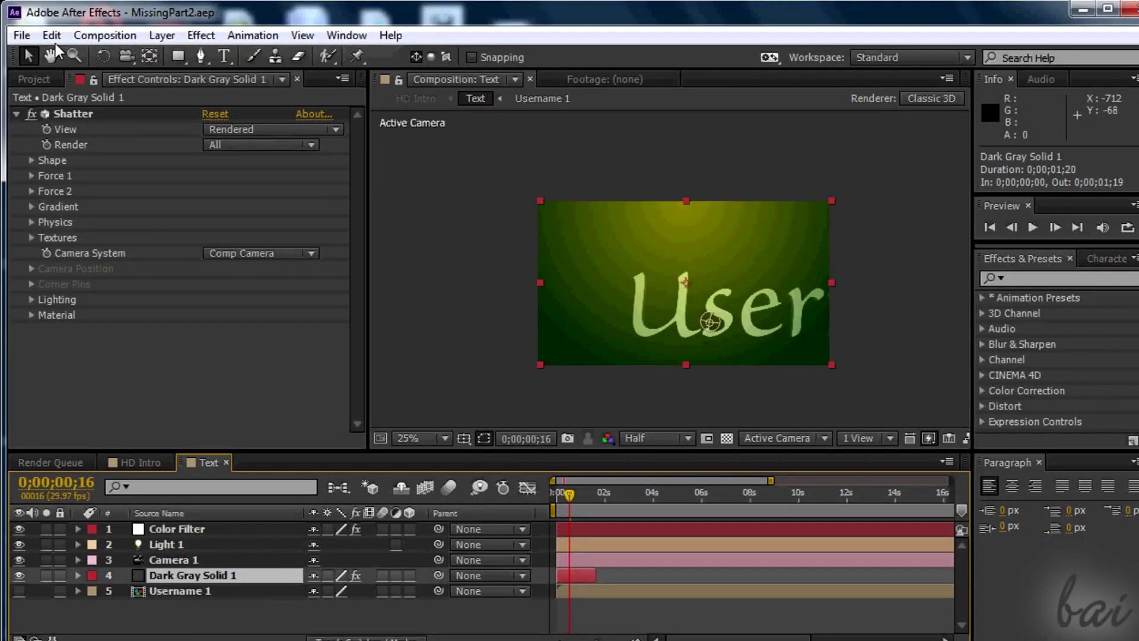
left_click(52, 35)
left_click(234, 443)
Rename the lower of the two Dark Gray Solid 1 layers as Dark Gray Solid 2.
left_click(196, 590)
right_click(229, 591)
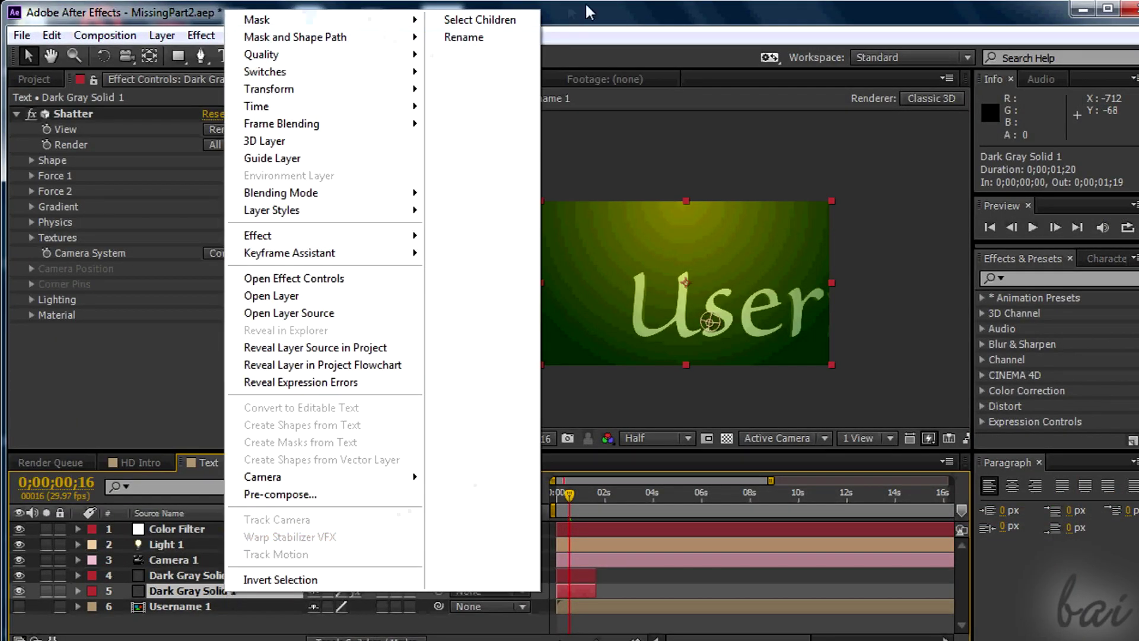
left_click(464, 37)
key("BackSpace")
type("2")
key("Return")
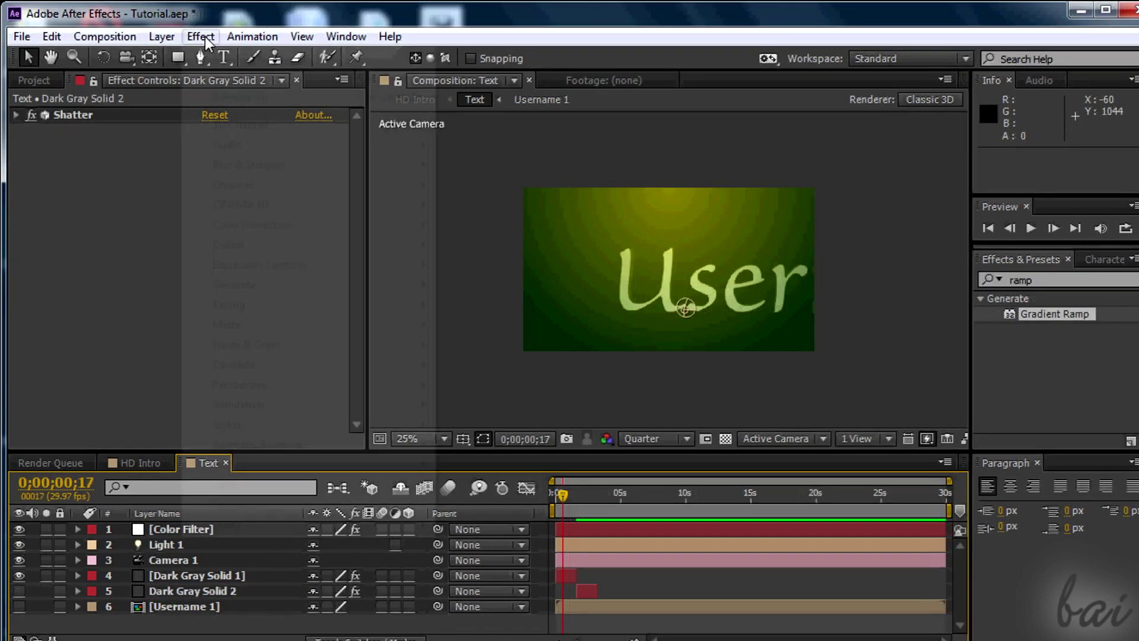
Create a new text layer reading Username and place it beneath the Username 1 layer.
left_click(201, 35)
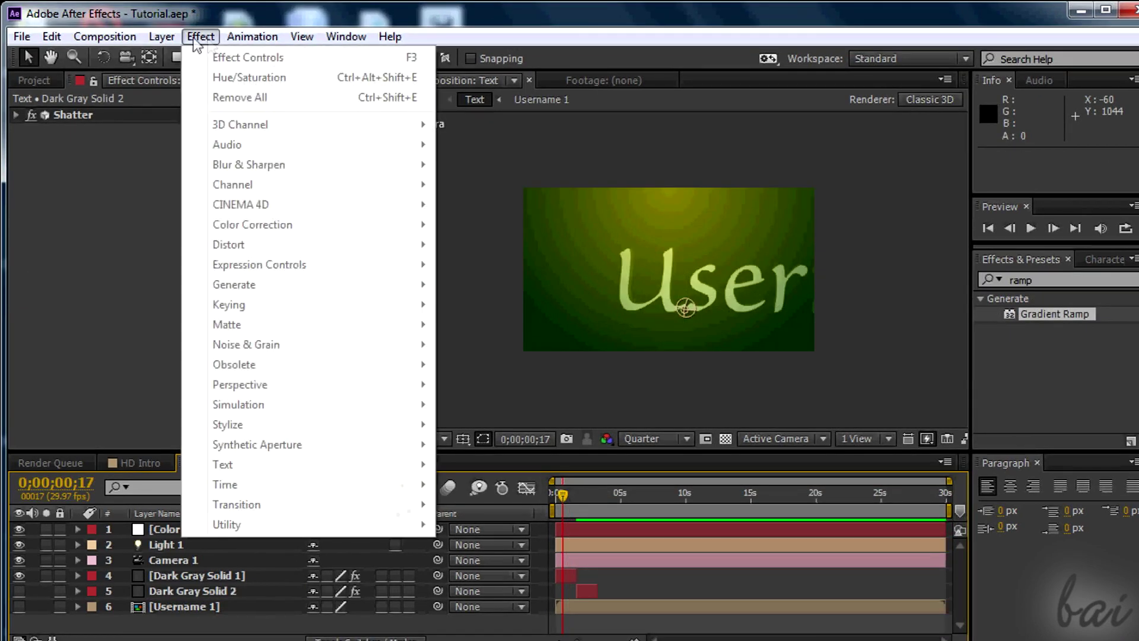
mouse_move(163, 36)
mouse_move(331, 24)
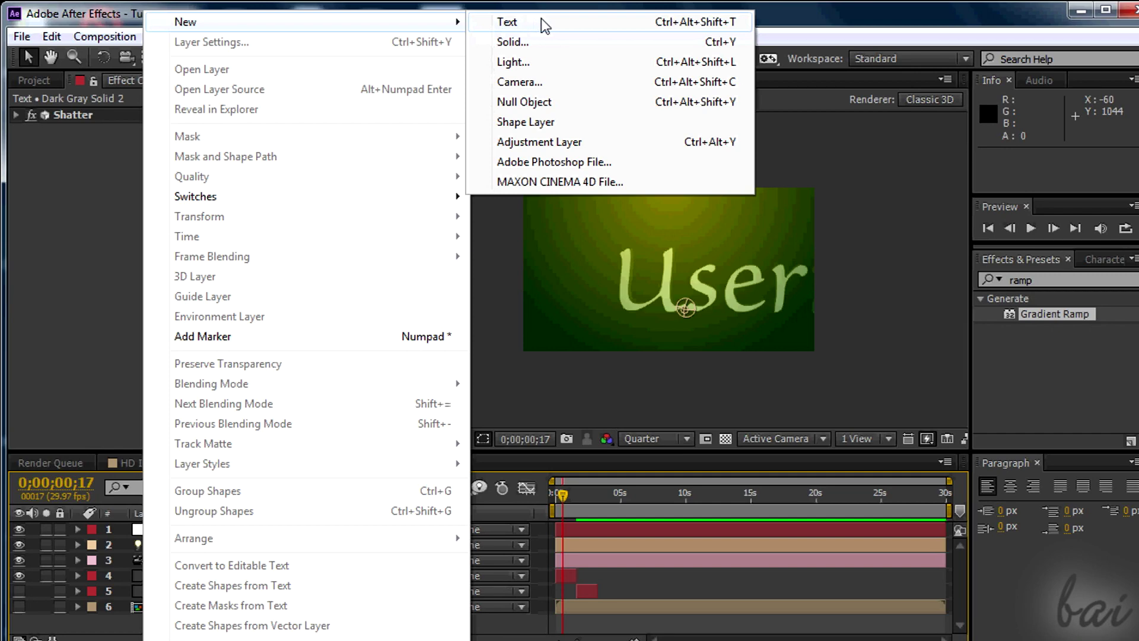
left_click(544, 22)
left_click_drag(178, 529, 196, 628)
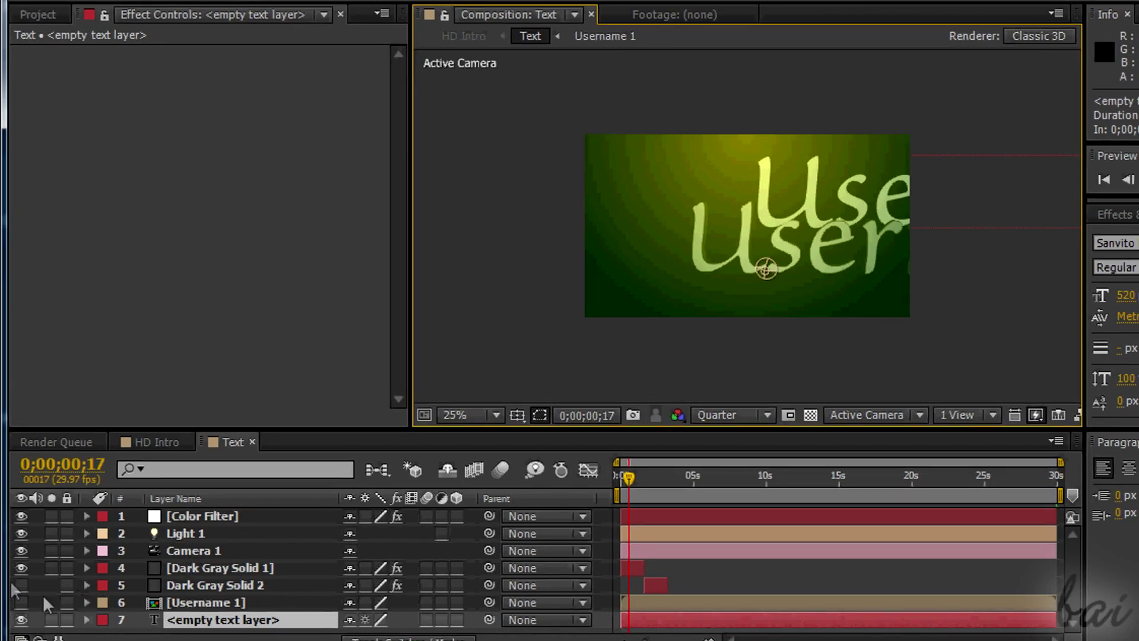
Hide the Dark Gray Solid 1 layer and shift the Username text sideways until its "name" part lies within the frame.
left_click(22, 568)
left_click_drag(825, 200, 446, 241)
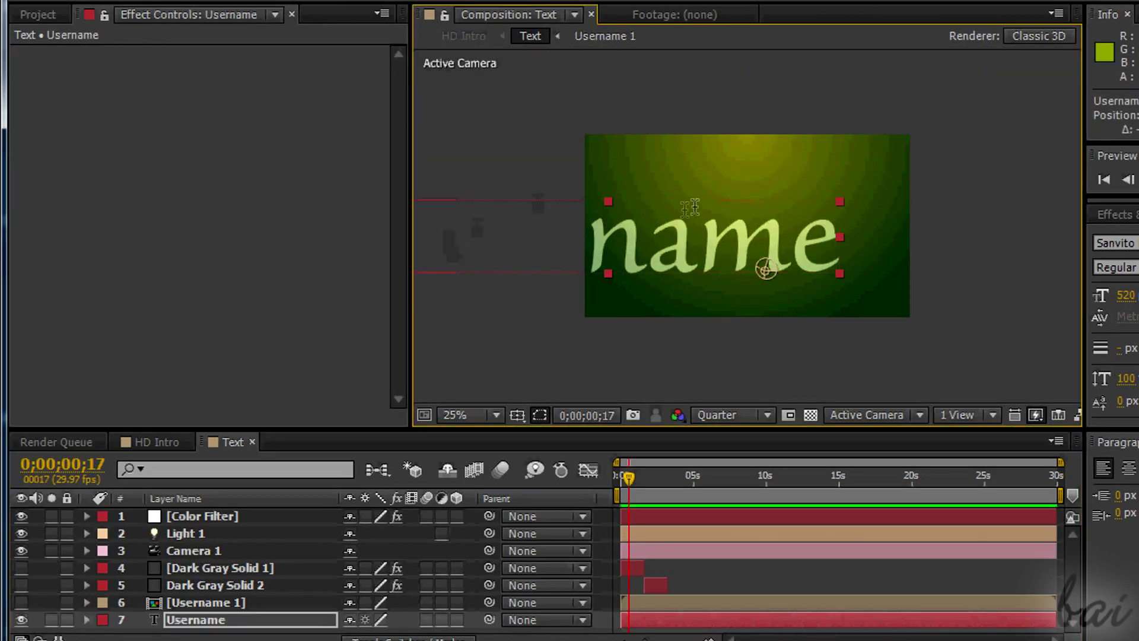
Pre-compose the Username text layer as Username 2, moving all attributes into the new composition.
right_click(188, 621)
left_click(332, 501)
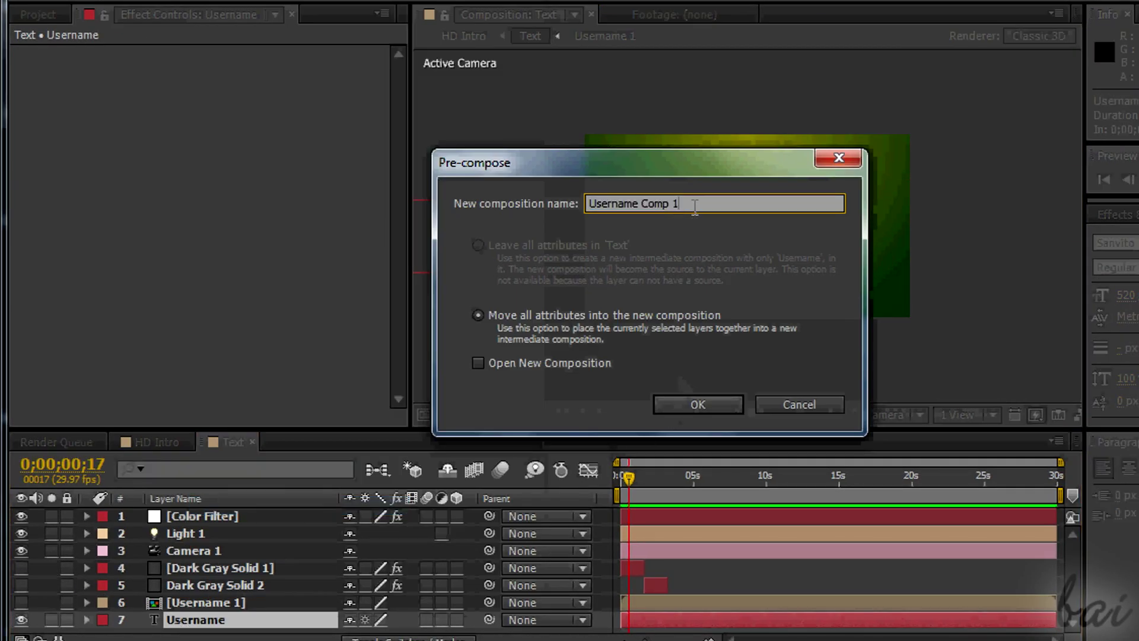
left_click_drag(695, 204, 655, 204)
type("2")
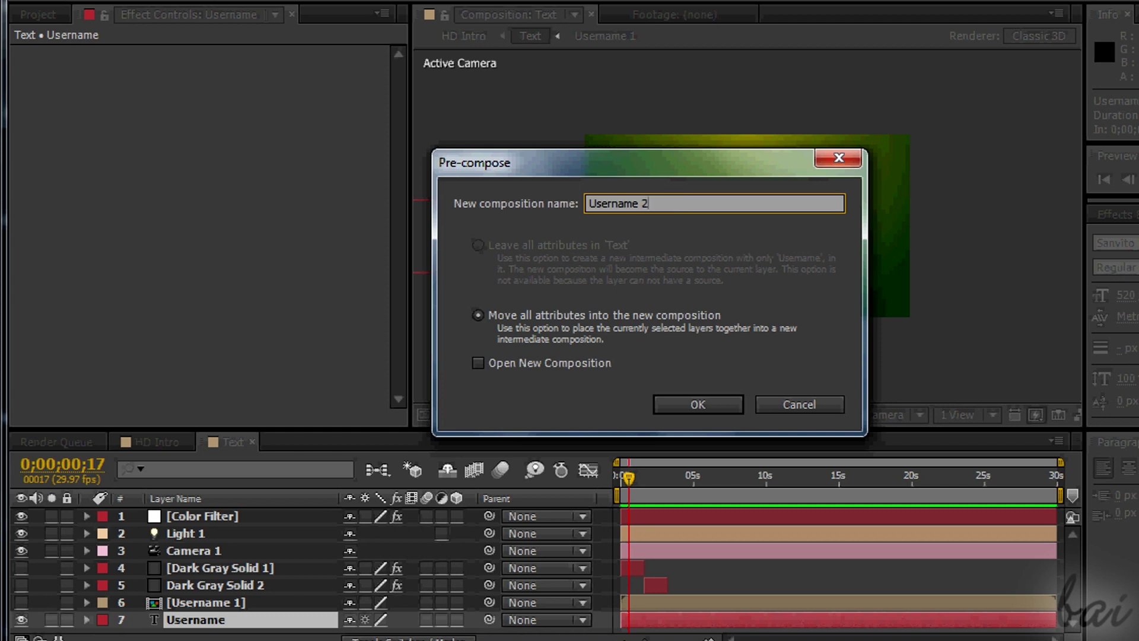
left_click(675, 405)
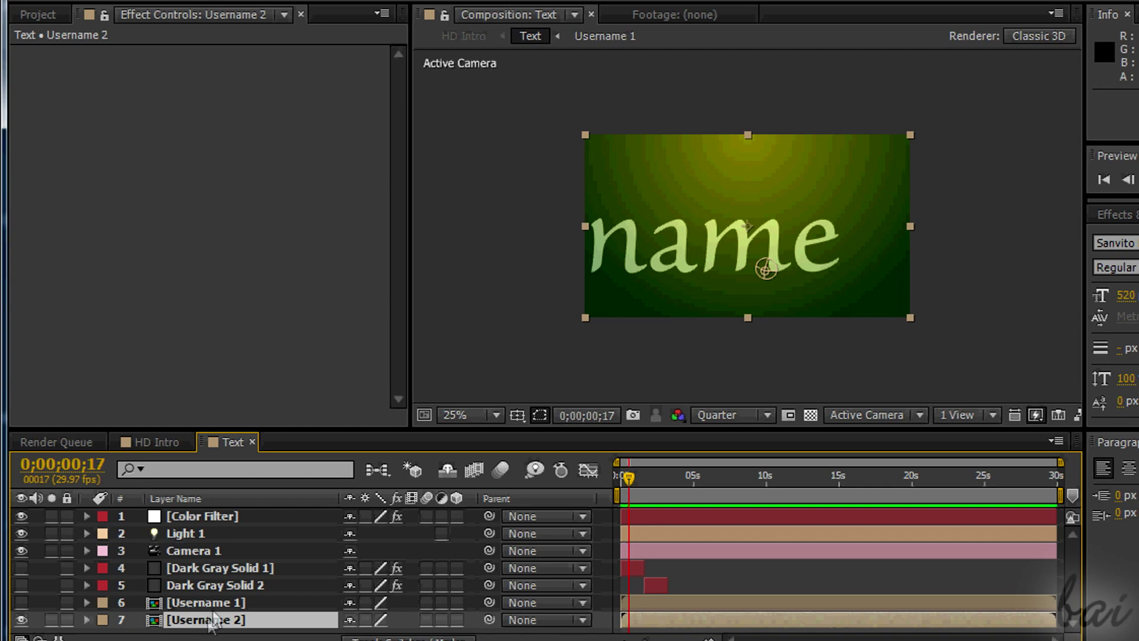
Show the second dark gray solid, set its Shatter Front Layer to Username 2, and hide the Username 2 layer.
left_click(214, 584)
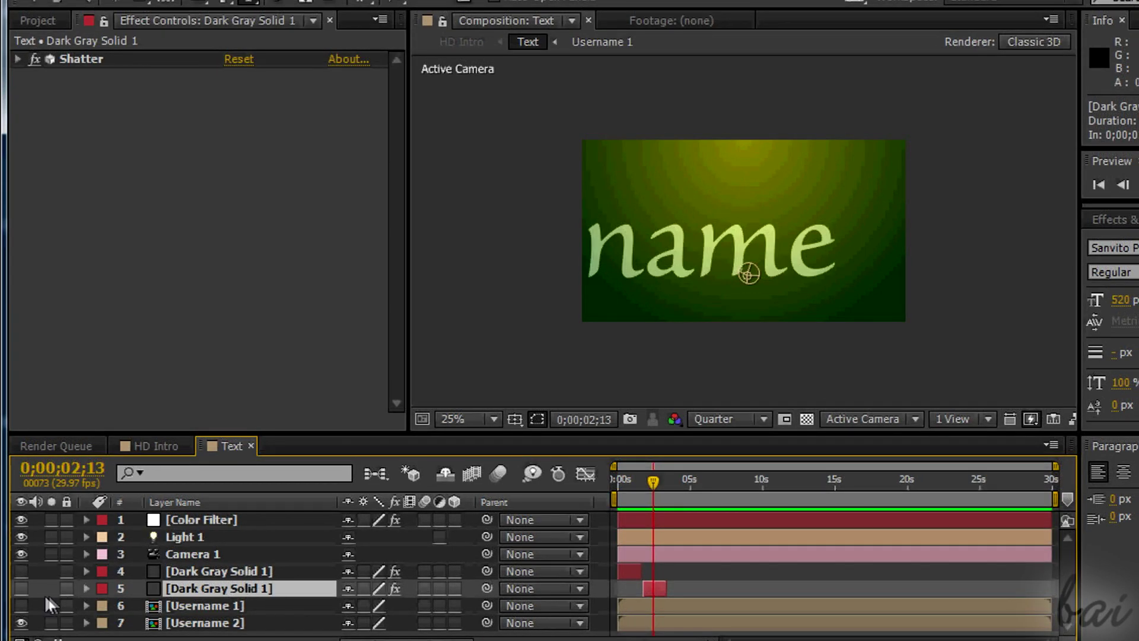
left_click(21, 588)
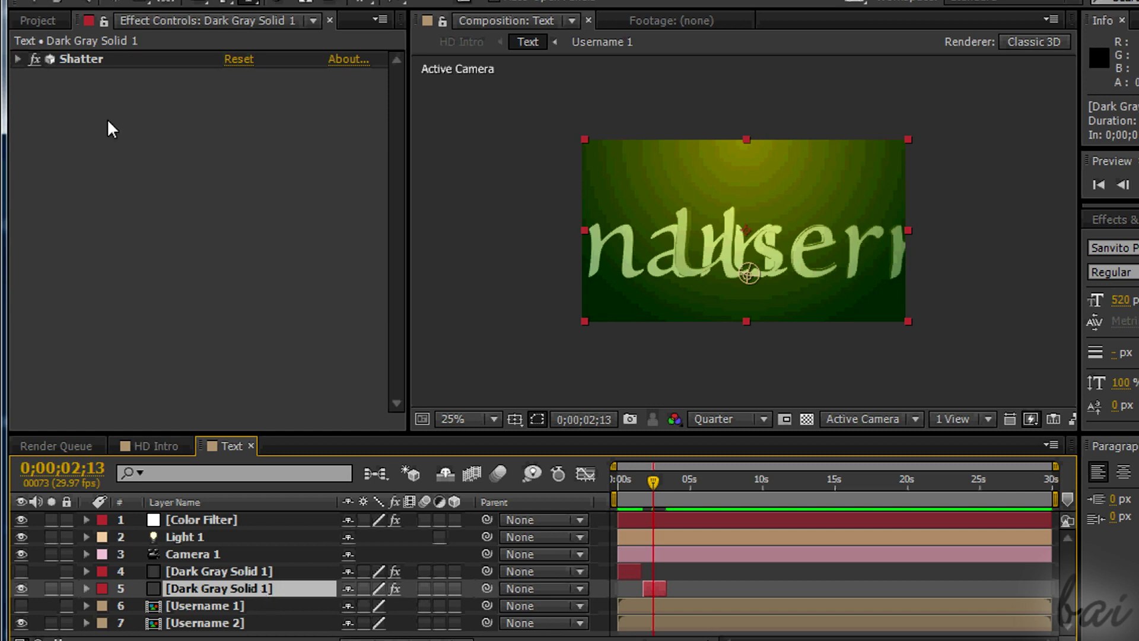
left_click(17, 58)
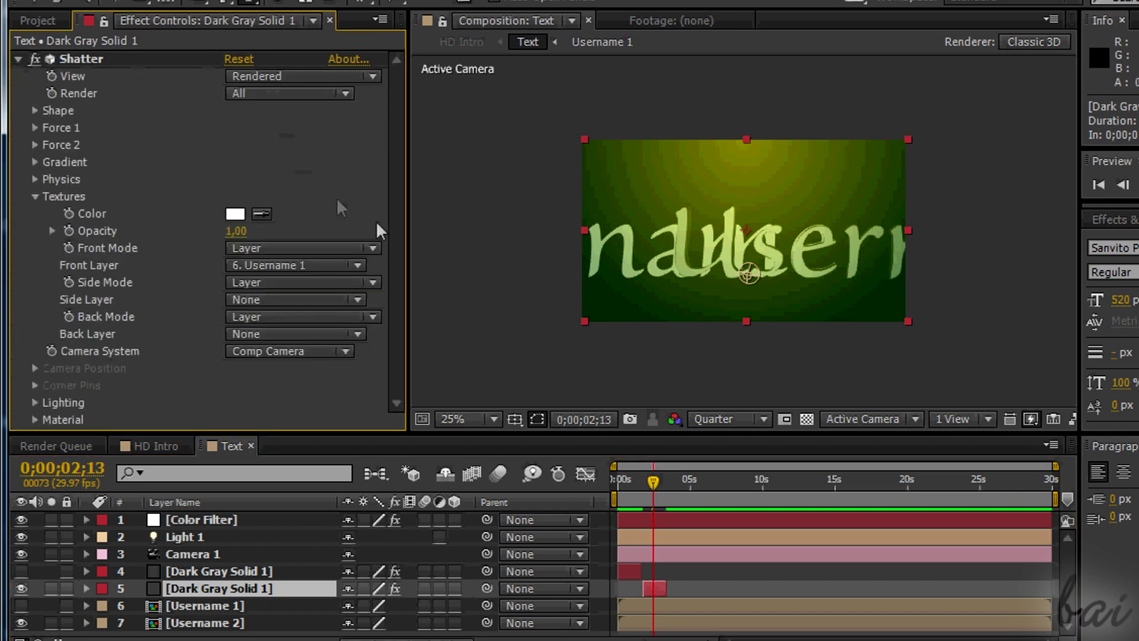
left_click(357, 266)
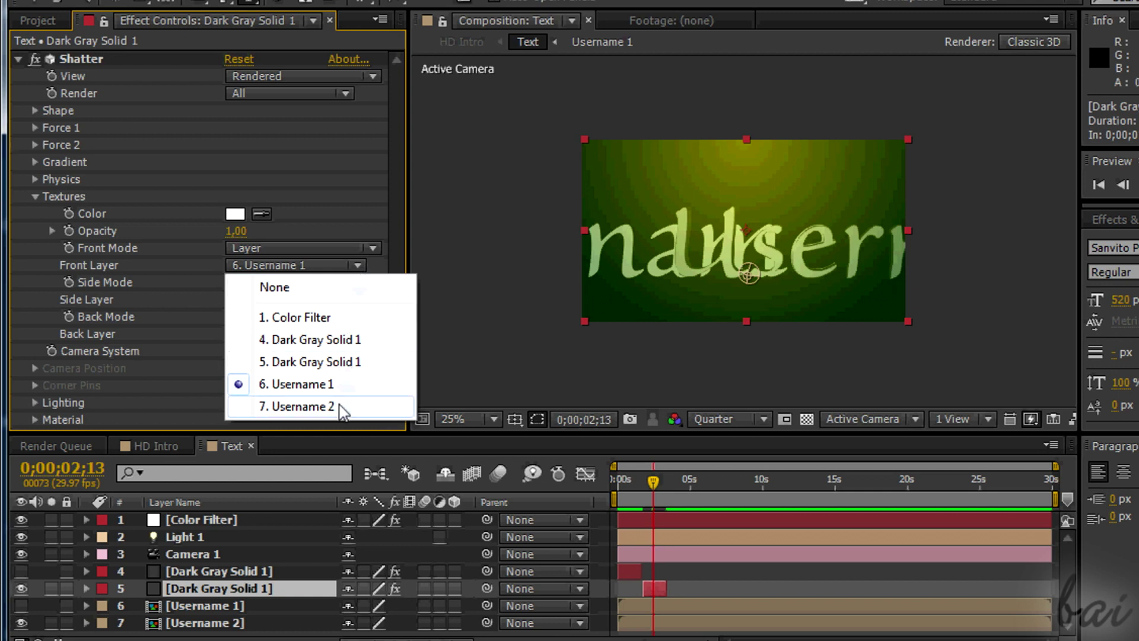
left_click(296, 407)
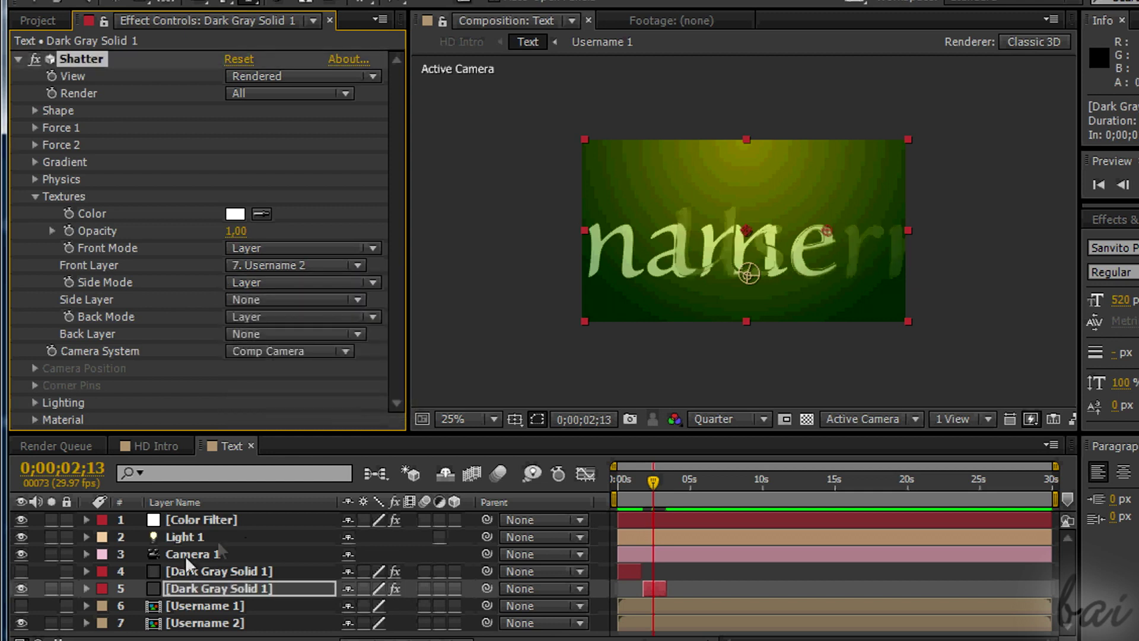
left_click(21, 623)
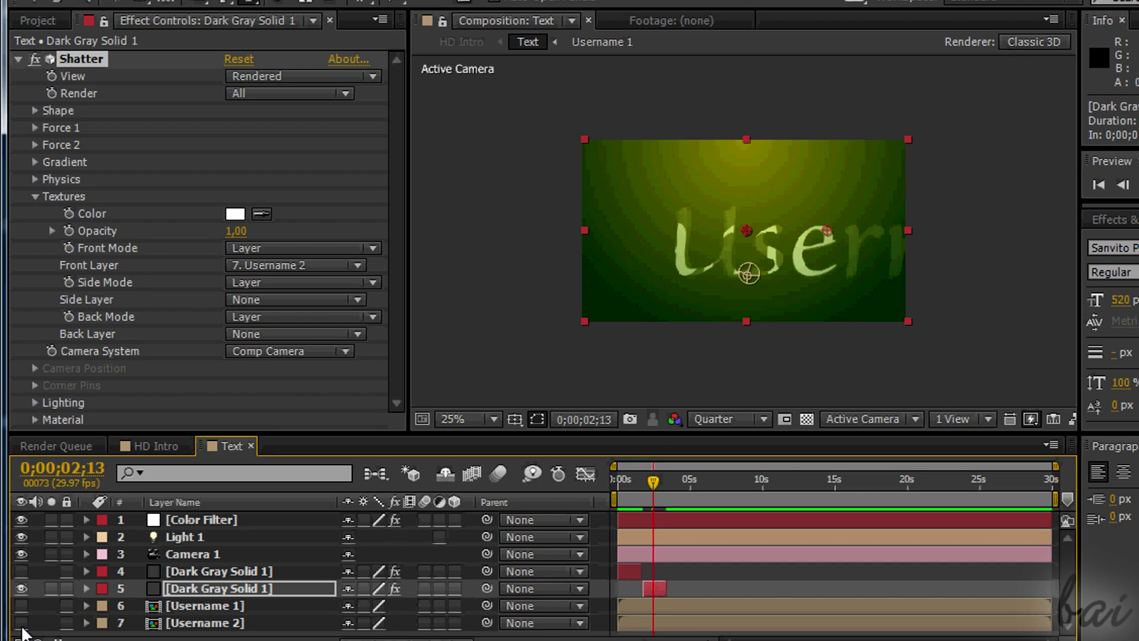
Set the second dark gray solid's Shatter Custom Shatter Map to Username 2.
left_click(408, 291)
left_click(39, 112)
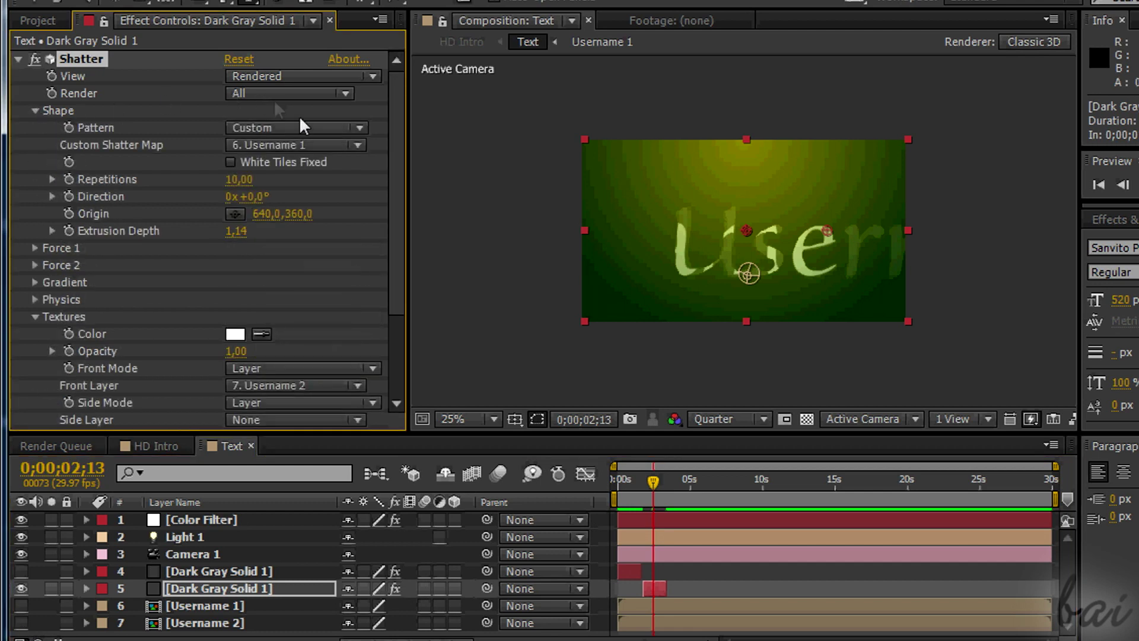
left_click(356, 145)
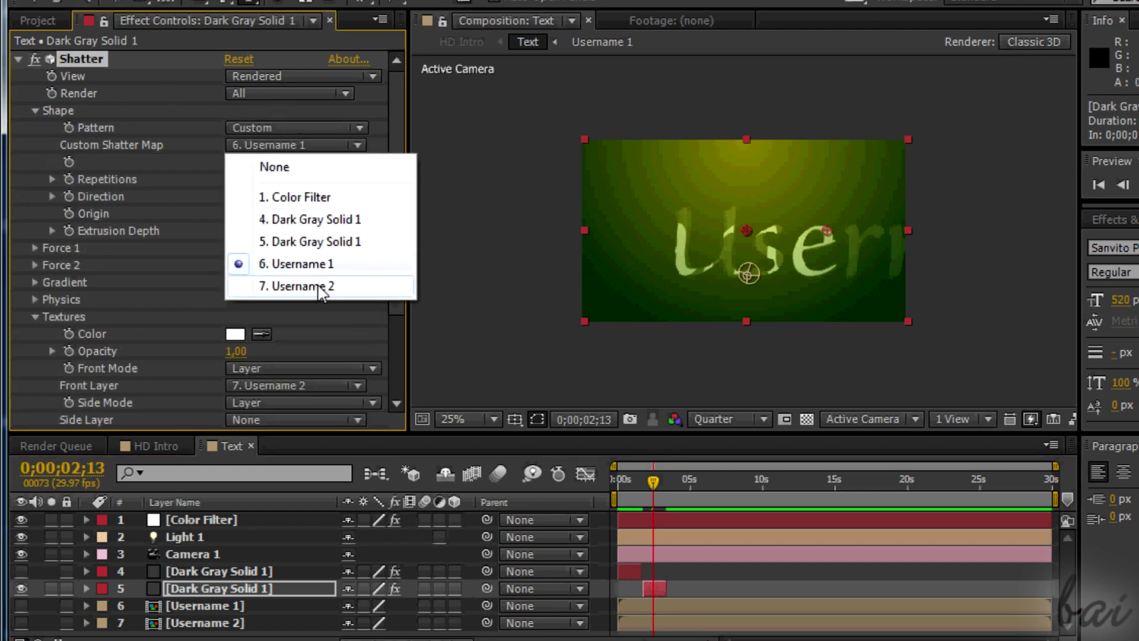
left_click(321, 287)
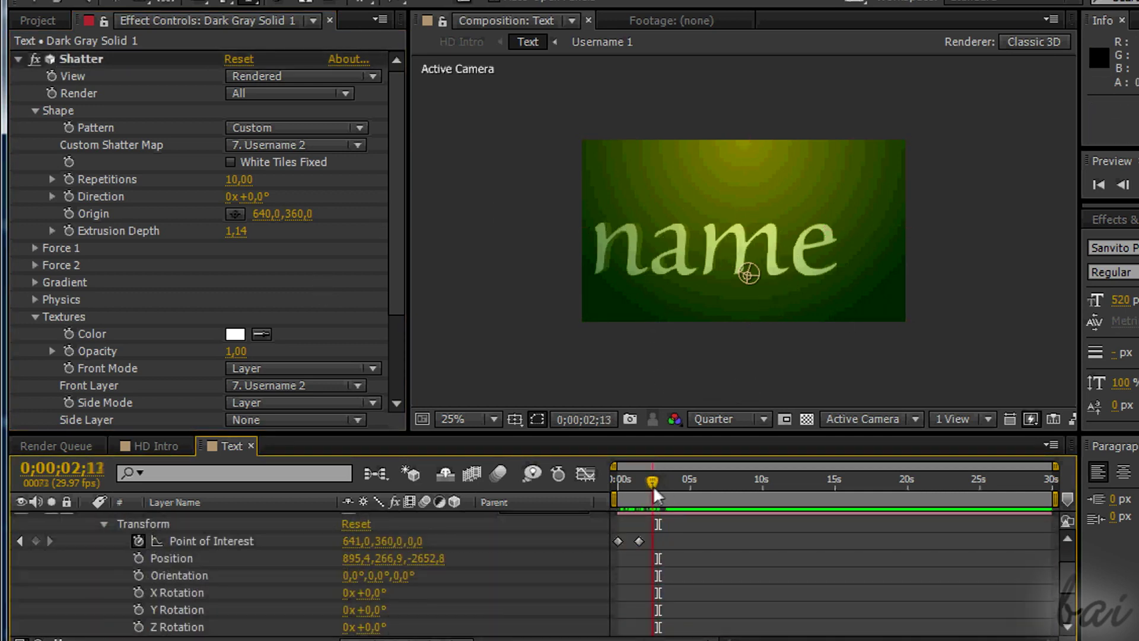
Animate Camera 1's Point of Interest sideways, keyframing its X value at 749 at 0;00;03;08.
mouse_move(653, 486)
left_mouse_down()
mouse_move(644, 482)
mouse_move(666, 483)
left_mouse_up()
left_click(368, 542)
key("Return")
left_click_drag(368, 542, 379, 544)
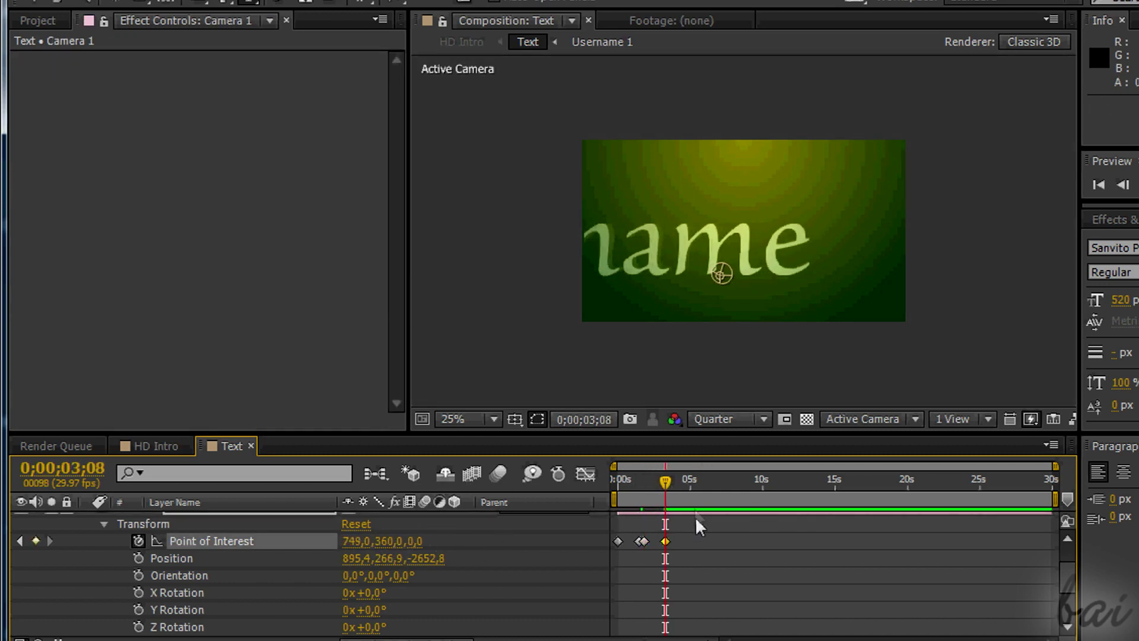
left_click_drag(666, 482, 603, 482)
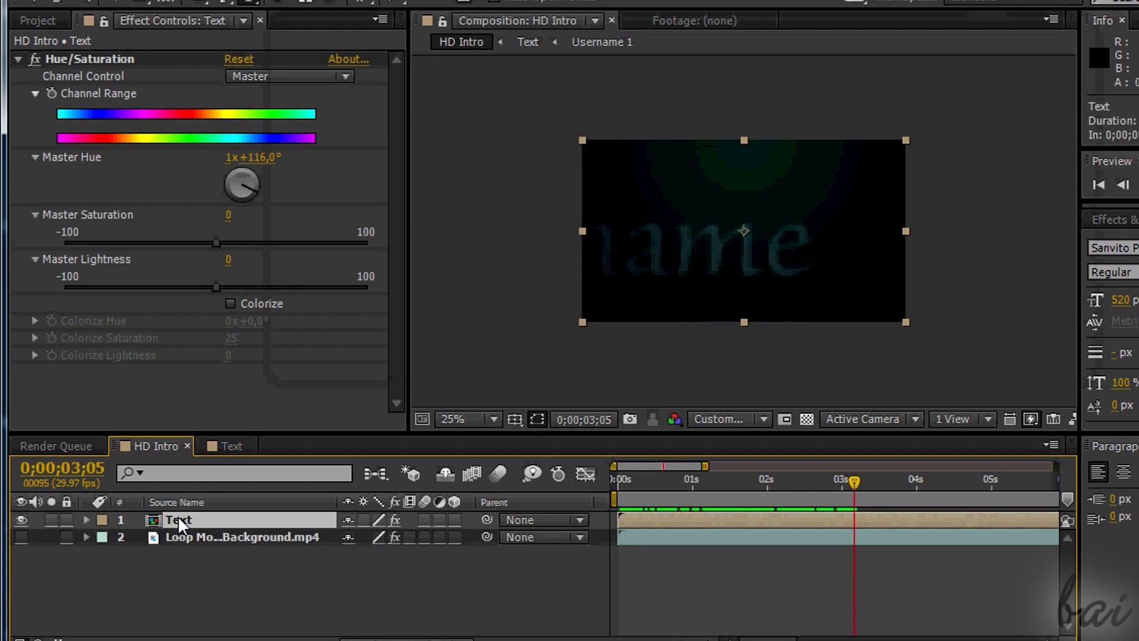
Create a text layer reading Username in the Text composition, sized 344 px so the whole word fits in the frame.
double_click(178, 518)
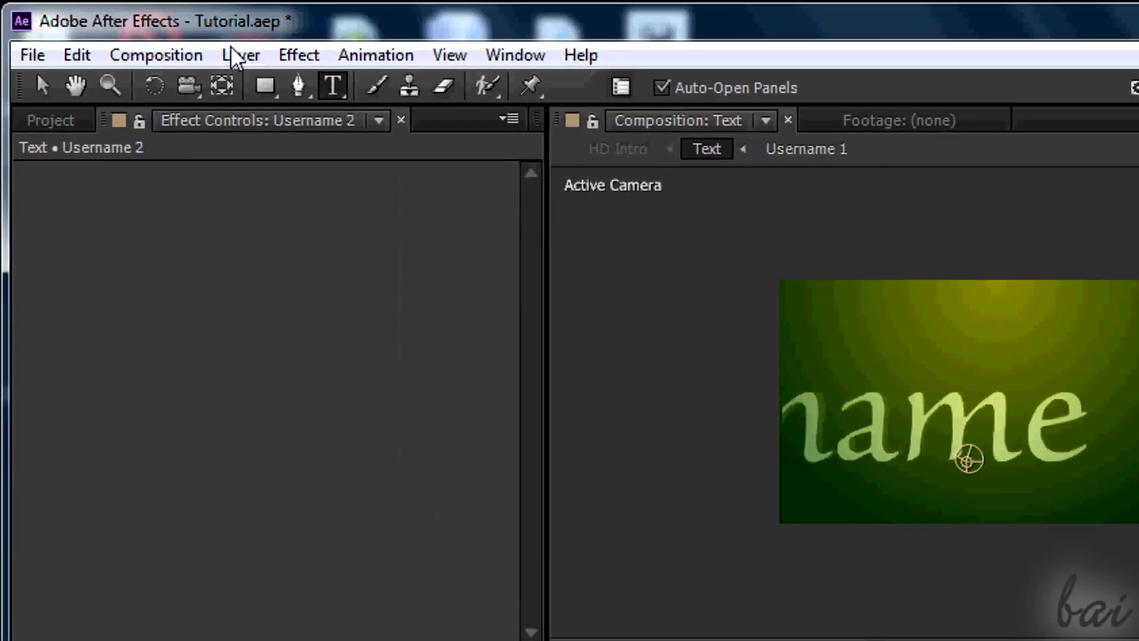
left_click(234, 53)
mouse_move(252, 43)
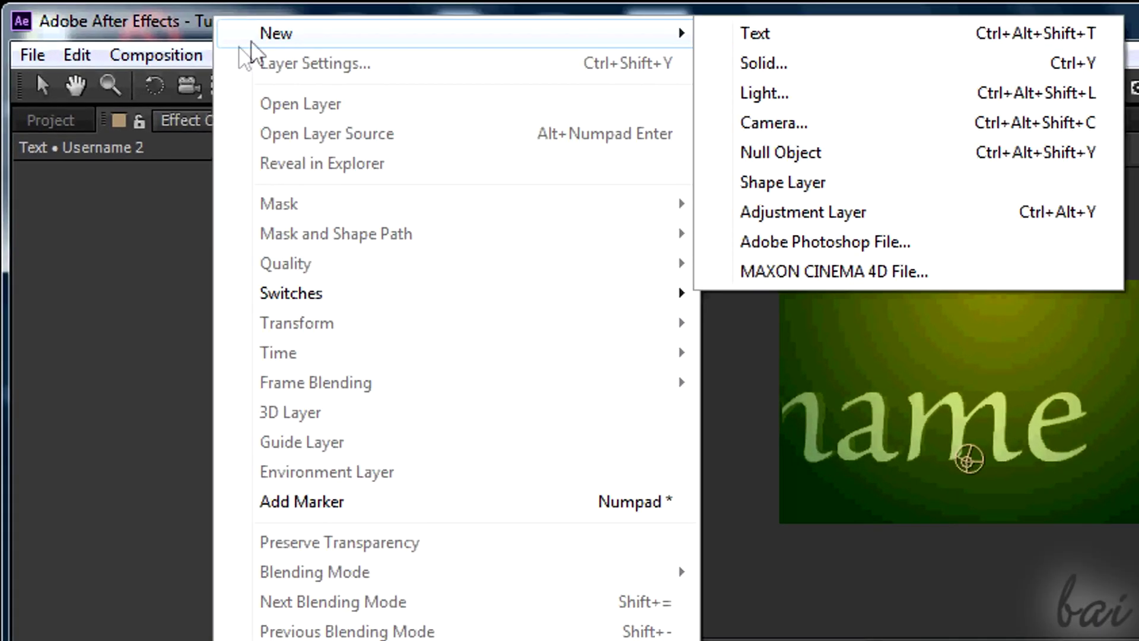
left_click(772, 37)
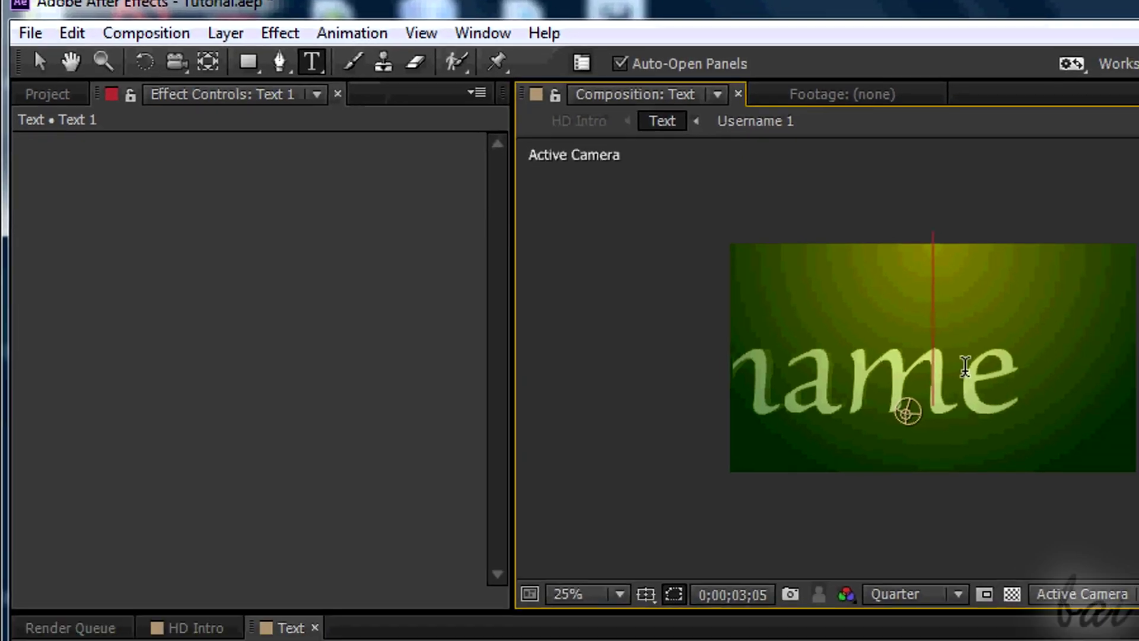
type("u")
left_click_drag(839, 217, 604, 259)
left_click_drag(1124, 299, 1022, 302)
double_click(867, 245)
left_click_drag(768, 250, 843, 265)
Pre-compose the new text layer as Username and place it beneath the Username 2 layer.
right_click(203, 527)
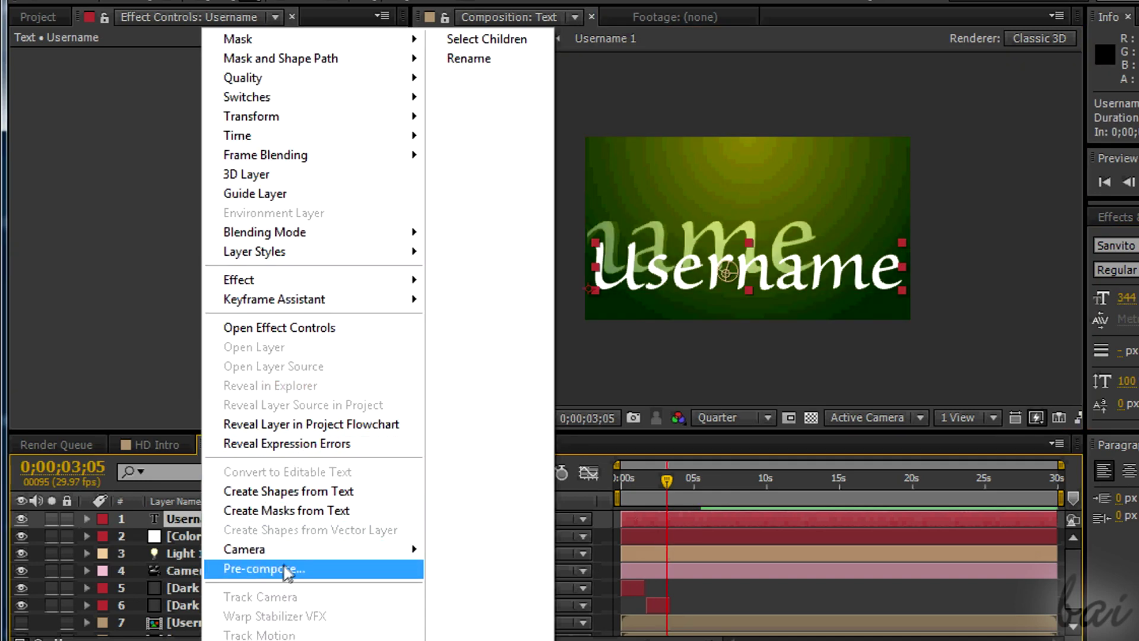
left_click(292, 569)
key("BackSpace")
key("Return")
left_click_drag(238, 525, 254, 633)
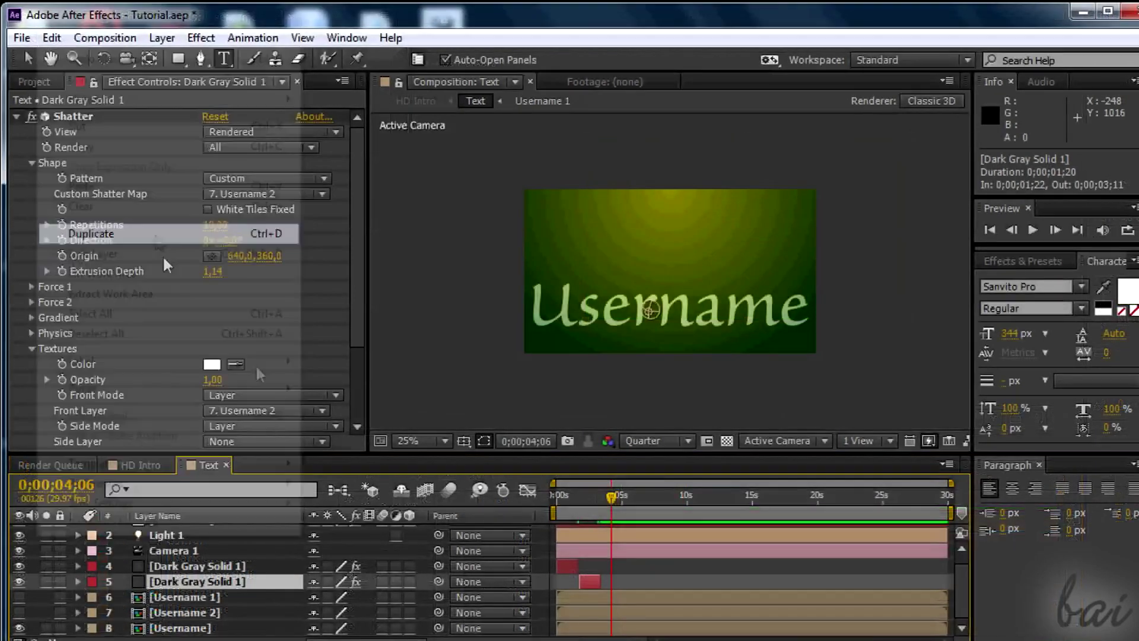
Duplicate the second Dark Gray Solid 1 layer and extend the copy from the original's end to about 10 seconds.
left_click(107, 238)
left_click_drag(661, 593, 1064, 588)
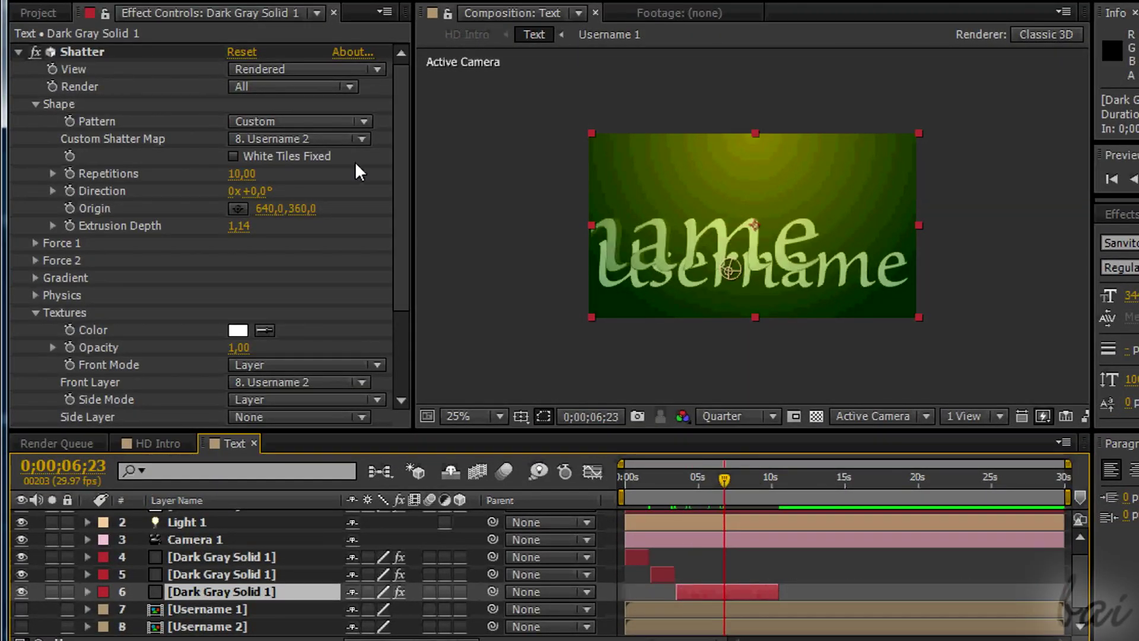
Set the duplicated solid's Shatter Custom Shatter Map and Front Layer to Username, and hide the Username layer.
left_click(363, 147)
left_click(285, 339)
left_click(362, 383)
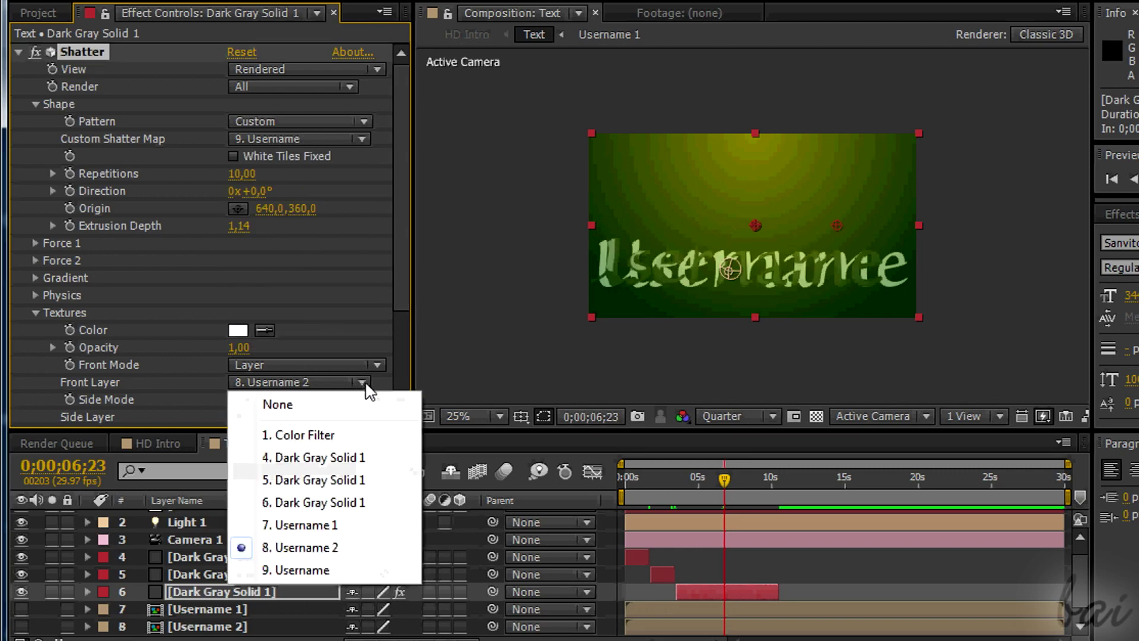
left_click(346, 574)
scroll(194, 609, "down", 1)
left_click(22, 625)
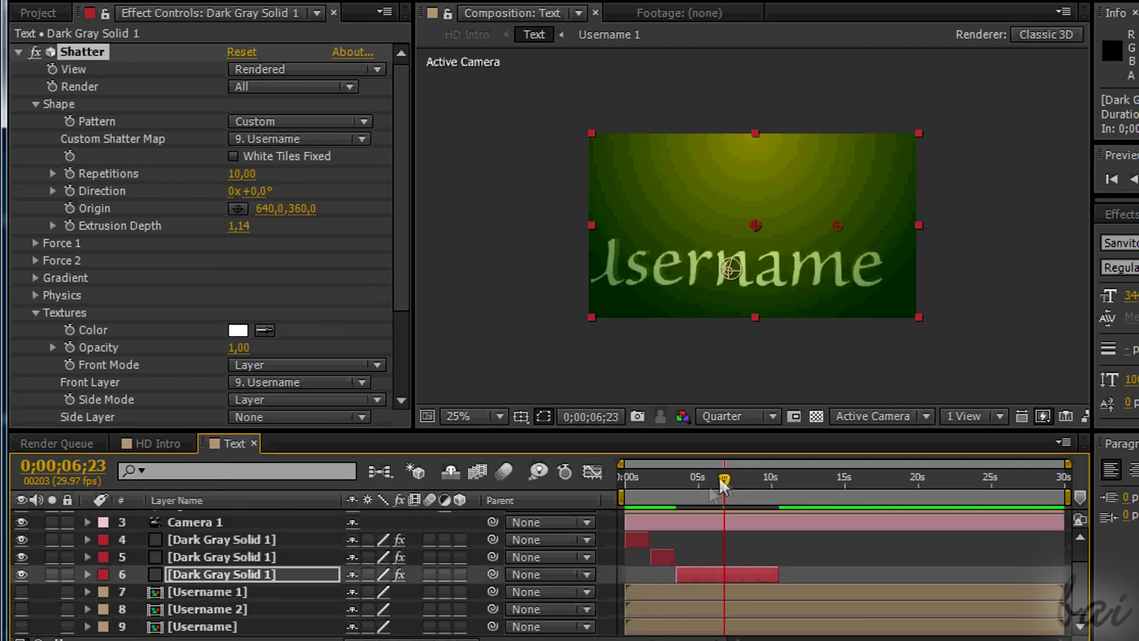
Keyframe Camera 1's Point of Interest at 0;00;03;23 with X set to 667 so the whole Username is framed.
left_click_drag(721, 483, 681, 483)
left_click(87, 522)
left_click(105, 535)
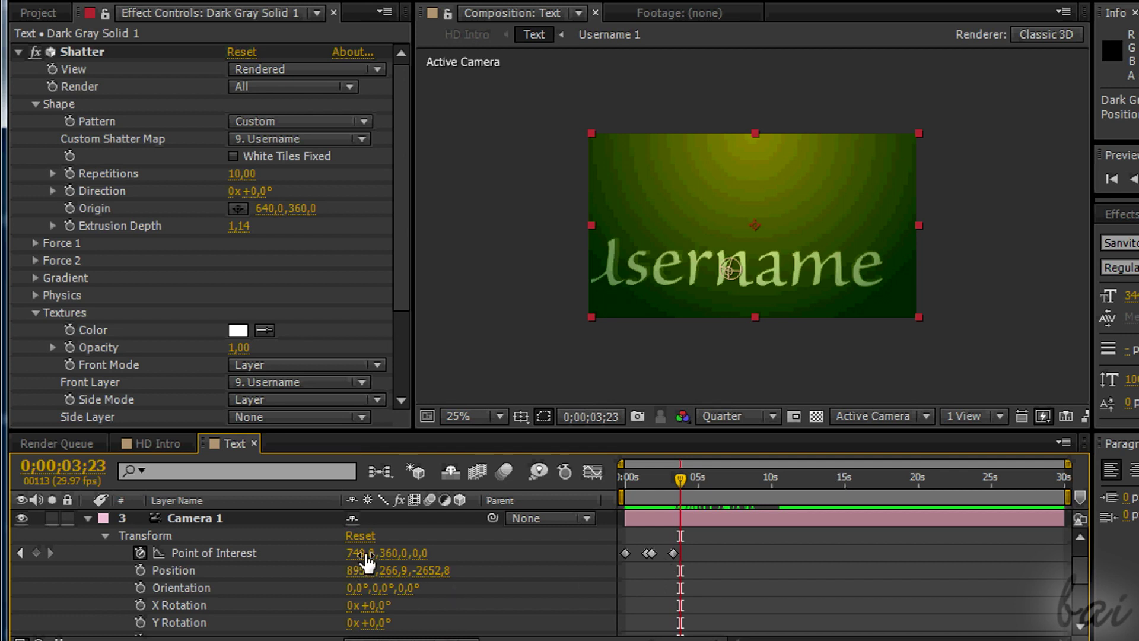
left_click_drag(369, 553, 270, 551)
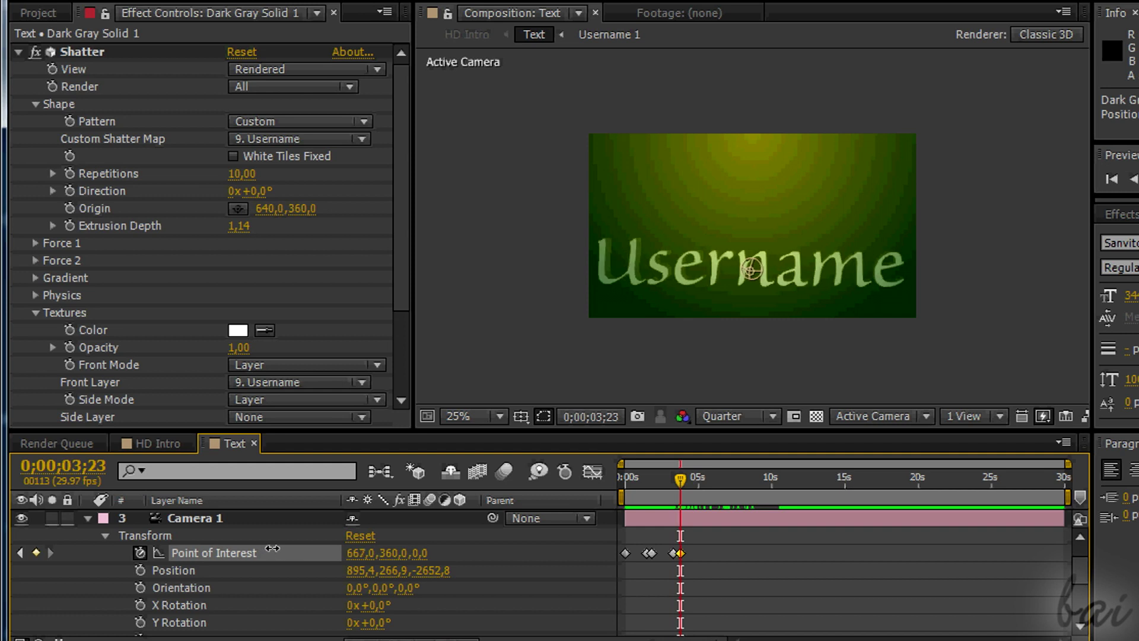
left_click(272, 549)
Set Camera 1's Orientation X to 1° and undo the trial change to its Y Rotation.
left_click_drag(351, 588, 369, 624)
scroll(101, 568, "up", 3)
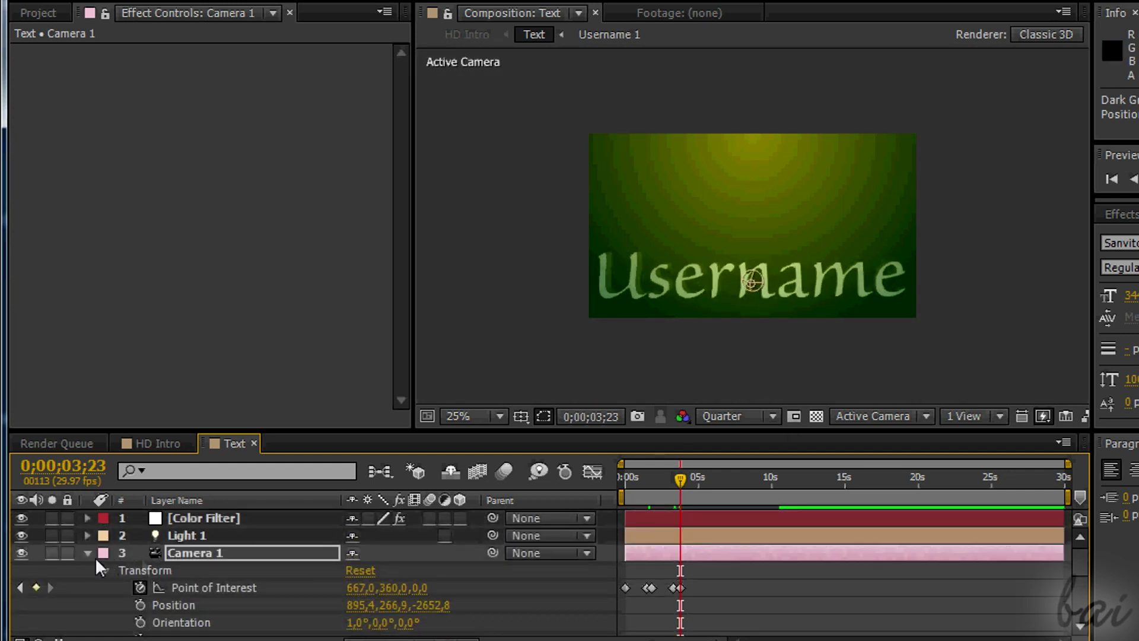
left_click_drag(1081, 558, 1081, 574)
left_click(50, 0)
left_click(83, 2)
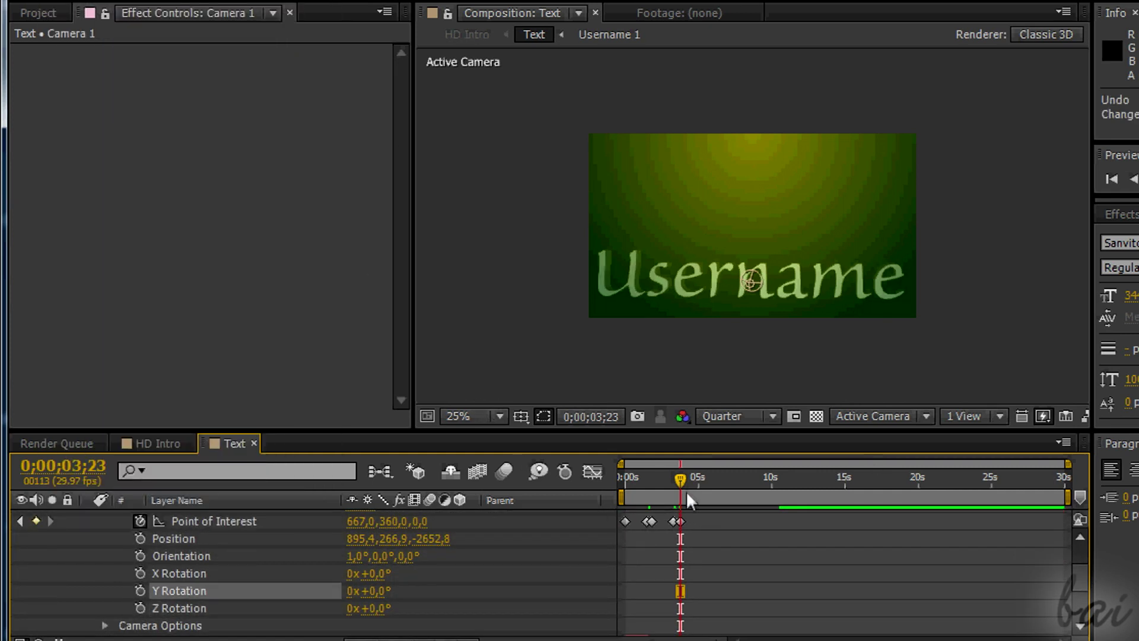
Start keyframing Camera 1's Z Rotation and set it to 1° at about 0;00;03;27.
left_click_drag(680, 482, 682, 482)
left_click(141, 608)
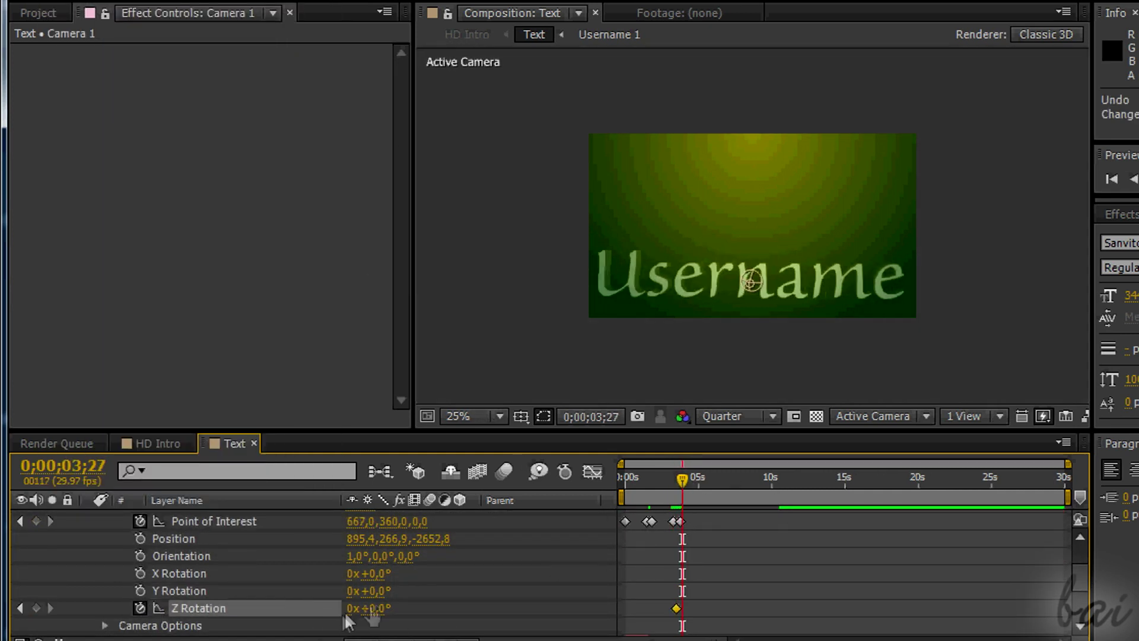
left_click_drag(368, 609, 380, 620)
mouse_move(682, 480)
left_mouse_down()
mouse_move(661, 479)
mouse_move(704, 489)
mouse_move(682, 488)
left_mouse_up()
Orbit Camera 1 at 0;00;03;23 to Position 659, 2712.2, -1251.1 and set its Point of Interest Y to 717.
scroll(652, 534, "up", 1)
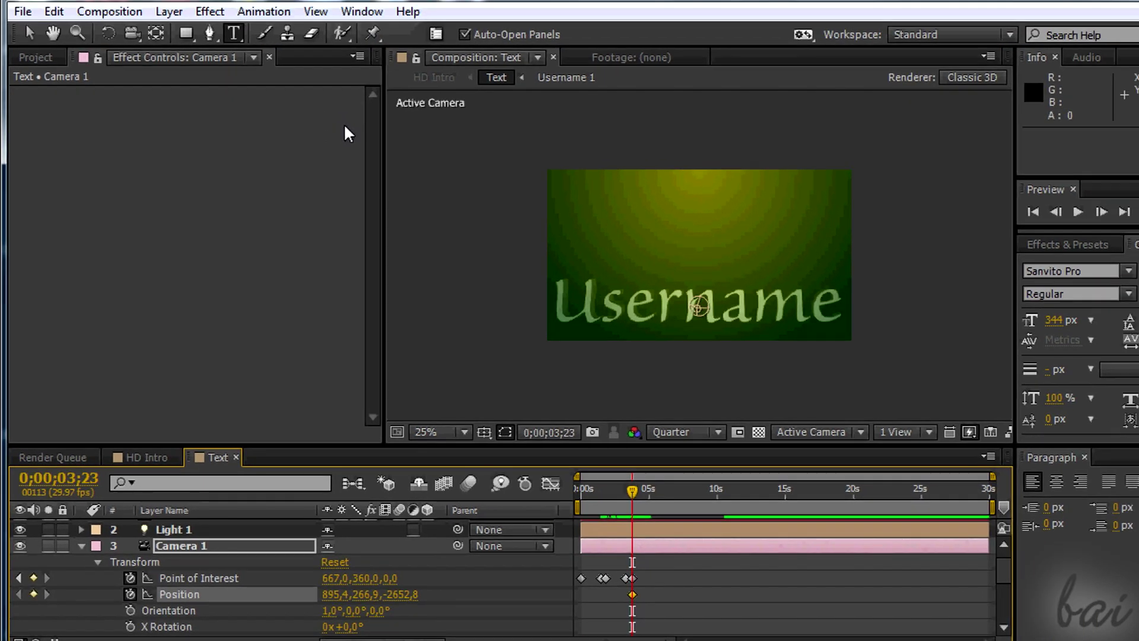
left_click(131, 33)
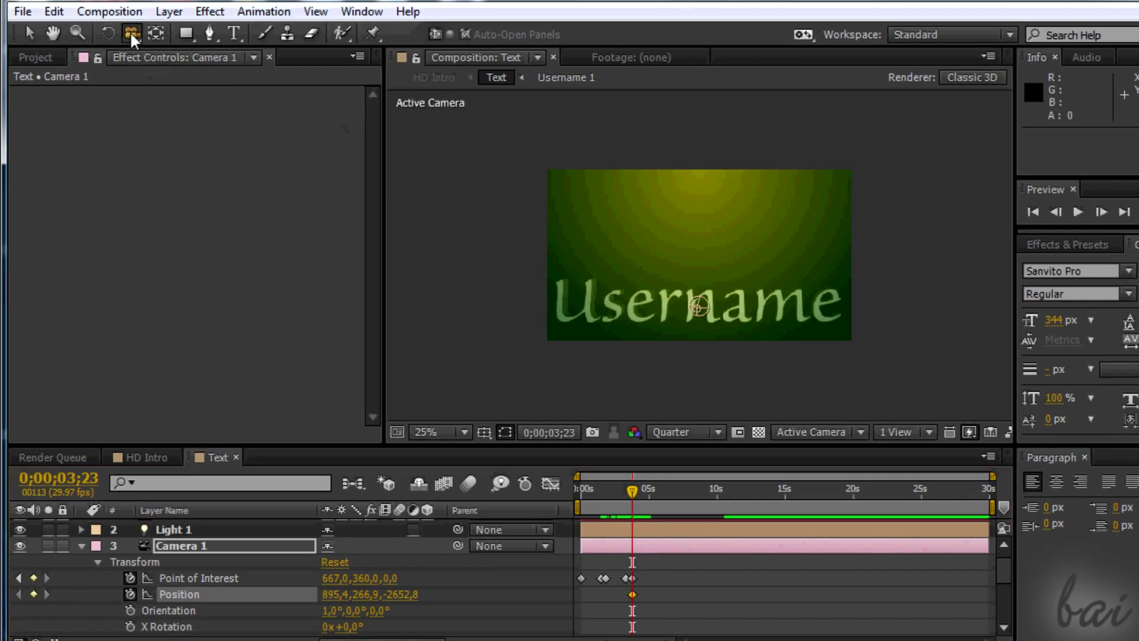
left_click_drag(725, 314, 727, 252)
left_click(633, 578)
left_click_drag(359, 578, 680, 595)
left_click(633, 594)
Orbit Camera 1 at 0;00;06;23 to Position 441, 631.2, -2342.6, set Point of Interest Y to 645, and keyframe Z Rotation.
left_click_drag(632, 491, 674, 494)
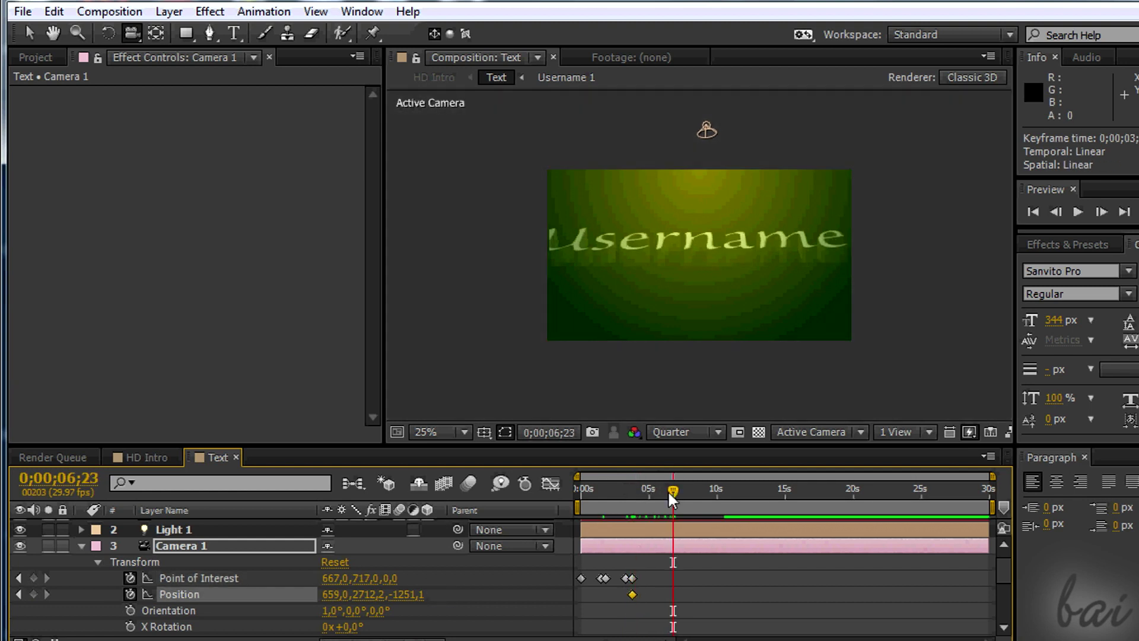
left_click_drag(706, 268, 700, 308)
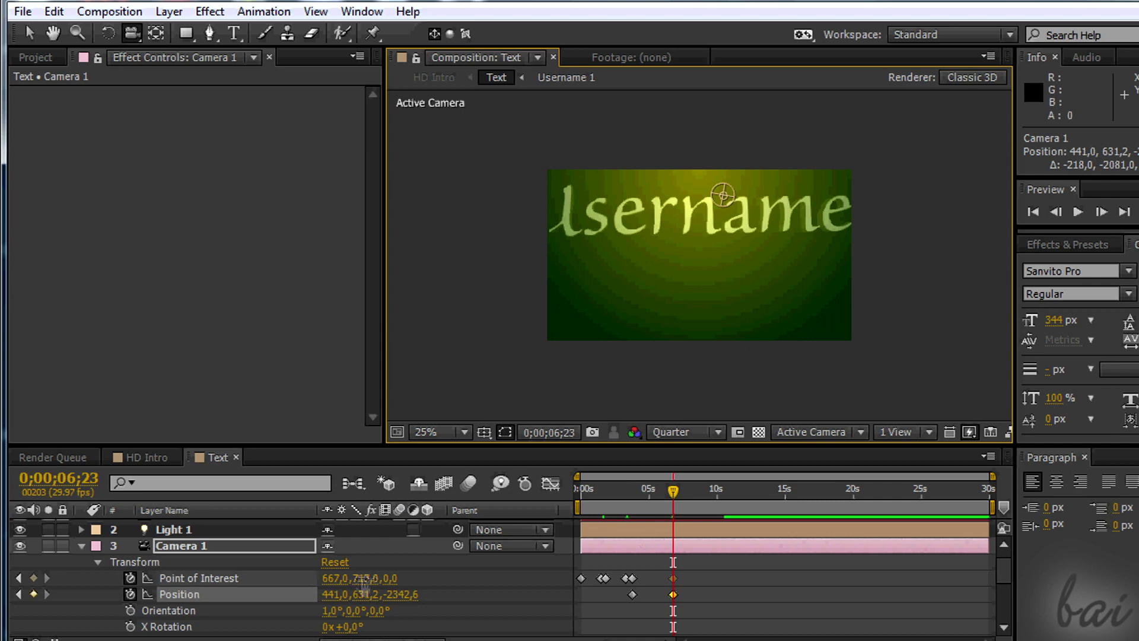
scroll(358, 593, "down", 3)
left_click_drag(357, 602, 355, 601)
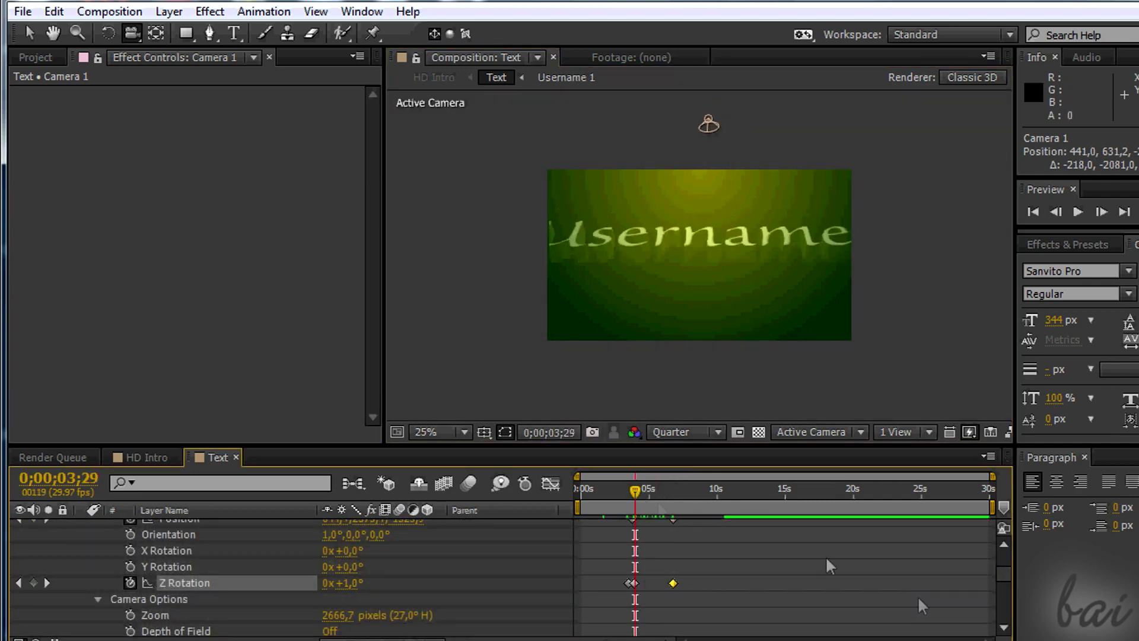
mouse_move(1004, 574)
left_mouse_down()
mouse_move(1002, 607)
mouse_move(1004, 574)
left_mouse_up()
left_click(129, 547)
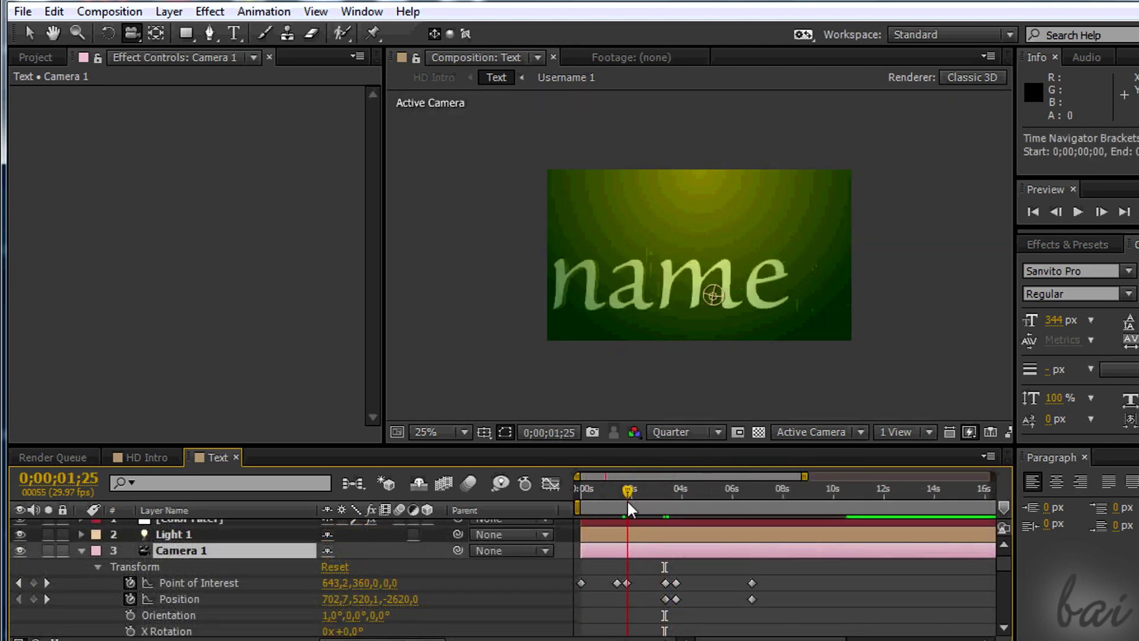
Scrub through the Text and HD Intro compositions to review the camera animation.
left_click_drag(629, 509, 791, 526)
scroll(83, 570, "up", 1)
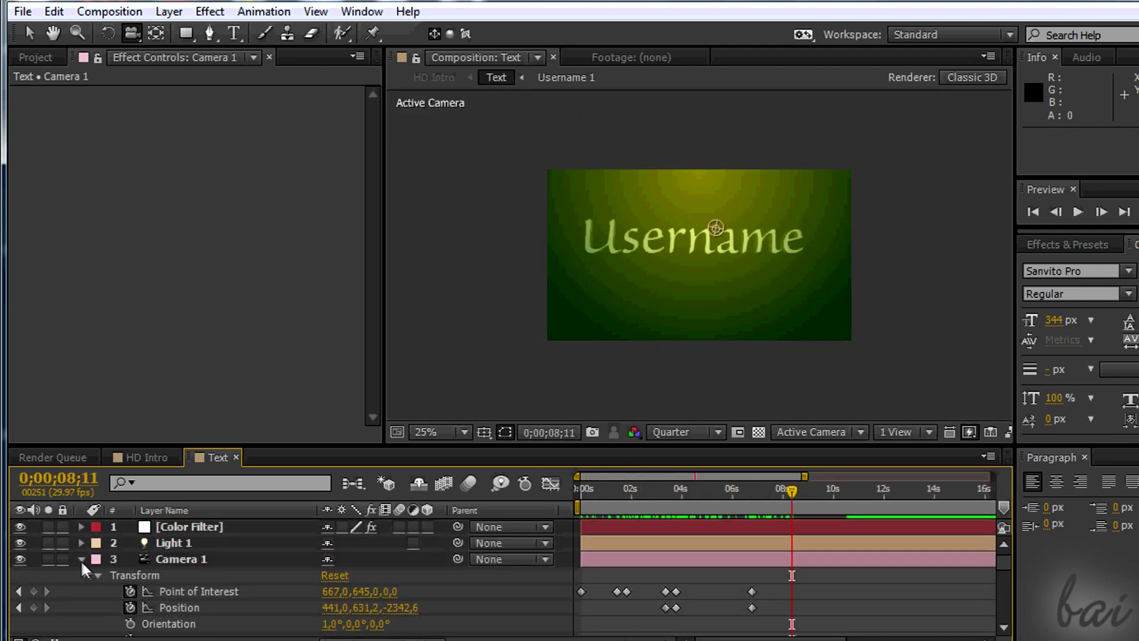
left_click(82, 559)
left_click(147, 457)
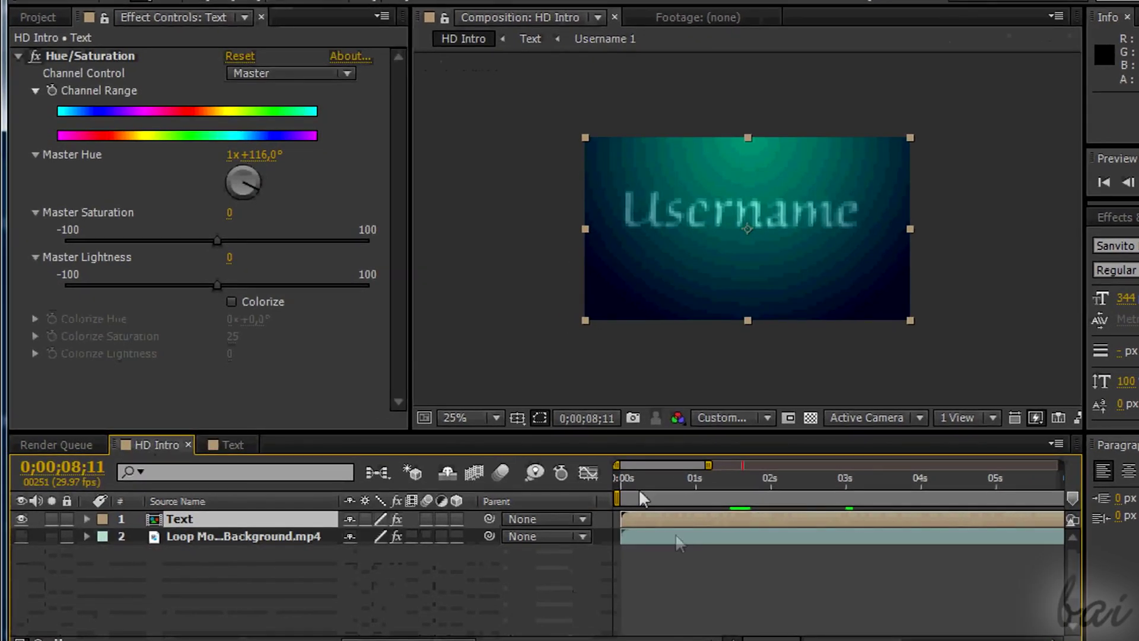
left_click_drag(619, 473, 673, 501)
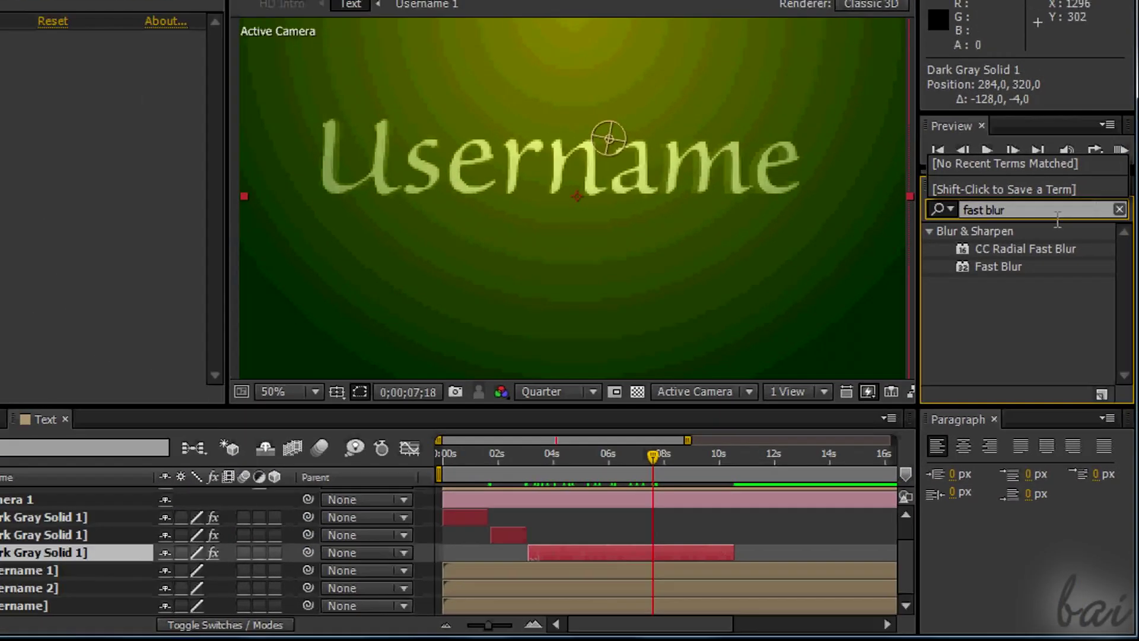
Apply CC Radial Fast Blur to the third Dark Gray Solid 1 layer and move its Center to 1028, 330.
left_click(1048, 197)
left_click_drag(990, 195, 192, 105)
left_click_drag(431, 246, 150, 205)
left_click_drag(656, 259, 744, 245)
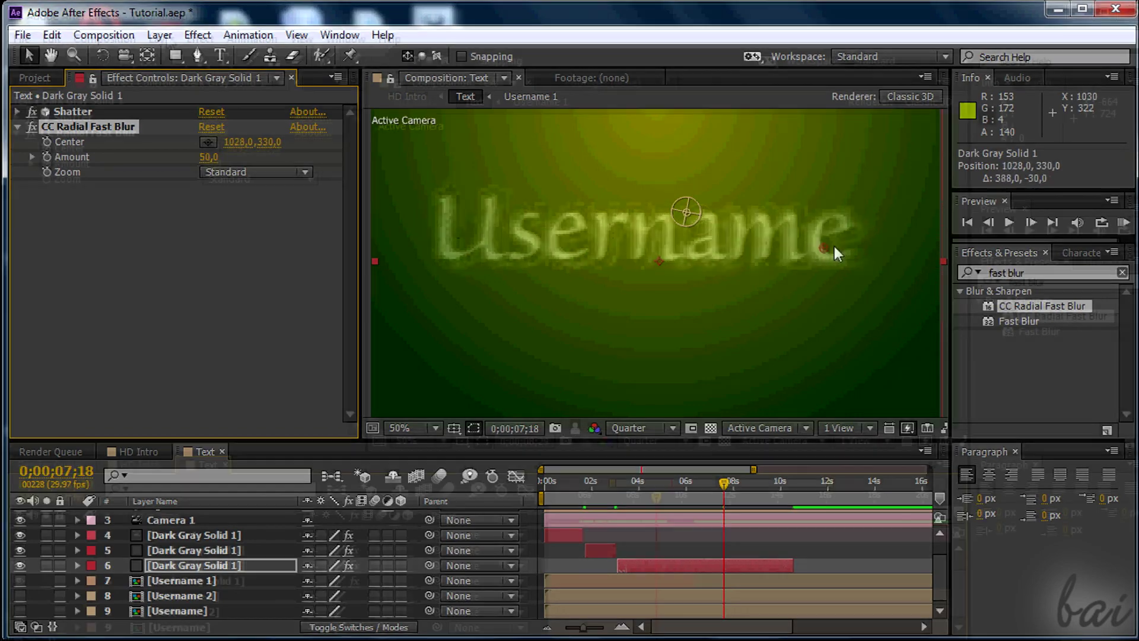
Add a text layer reading "subtitle" to the Text composition at 0;00;08;29.
left_click(159, 34)
mouse_move(418, 26)
left_click(516, 28)
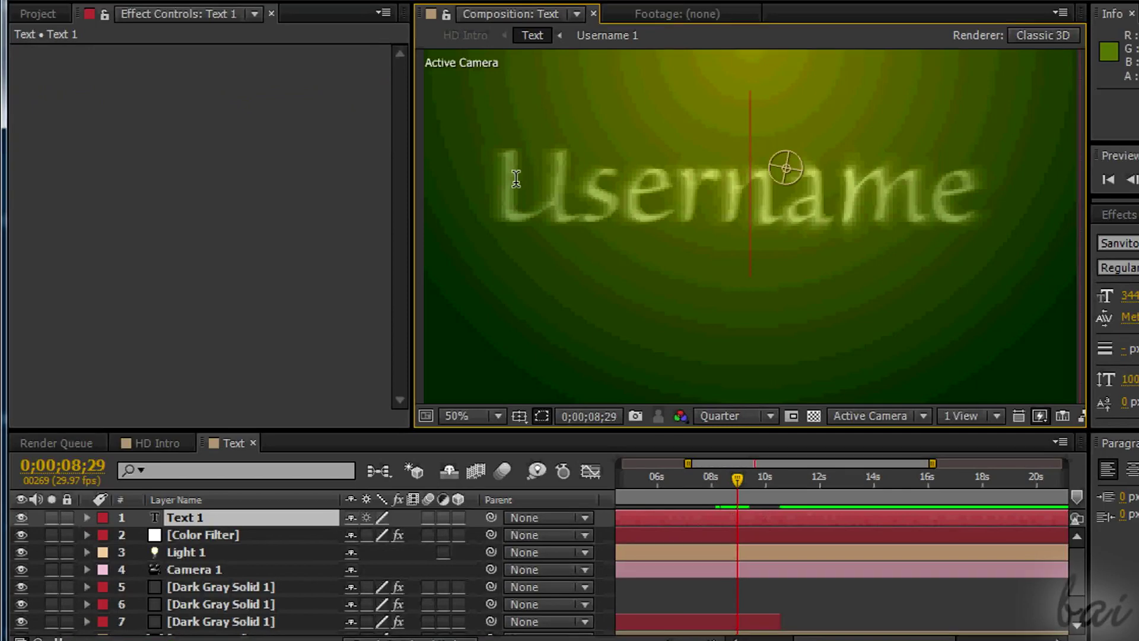
scroll(356, 563, "down", 3)
scroll(356, 564, "up", 3)
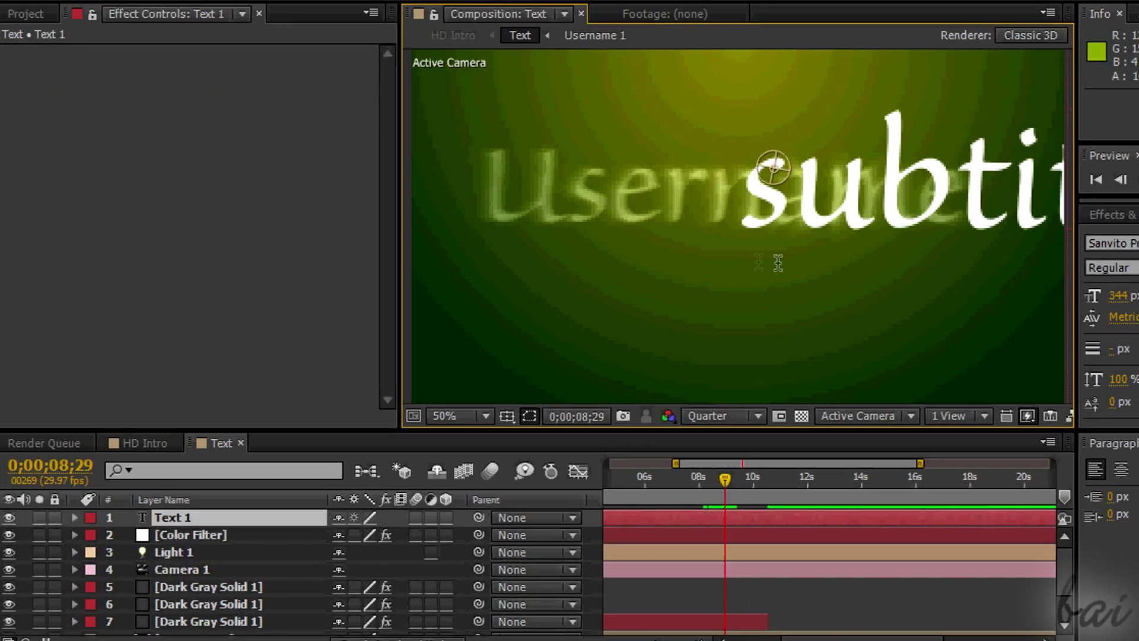
Set the subtitle text's font size to 115 px and place it centred below the Username lettering, at about position 488, 544.
key("comma")
double_click(827, 213)
left_click_drag(967, 296, 760, 301)
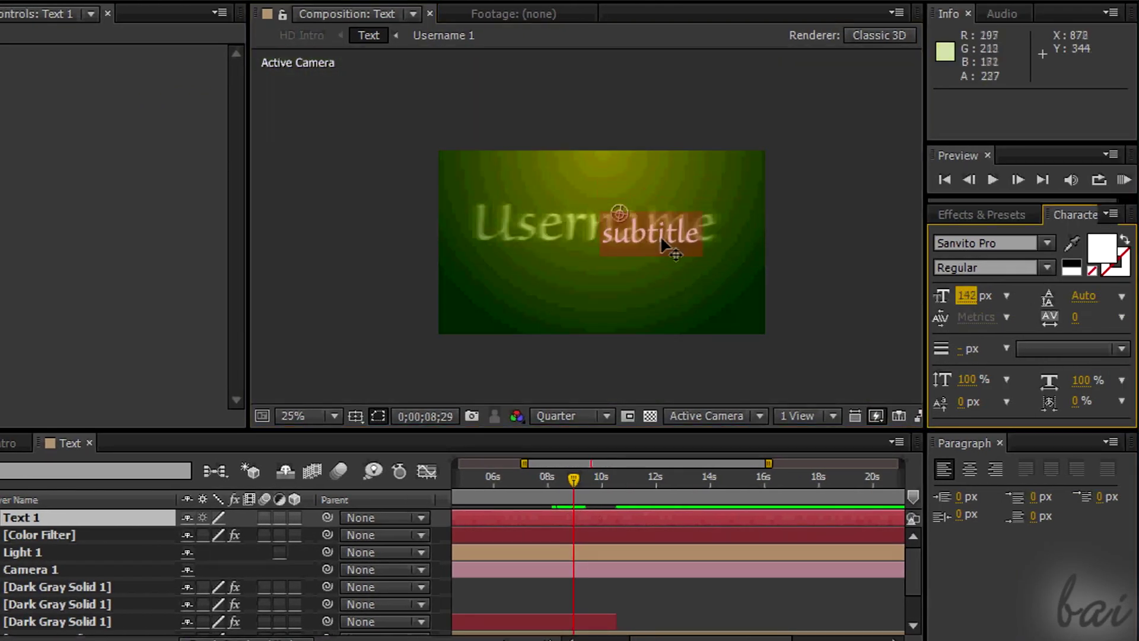
left_click_drag(663, 238, 617, 288)
double_click(618, 289)
left_click_drag(967, 296, 950, 300)
left_click_drag(610, 292, 615, 289)
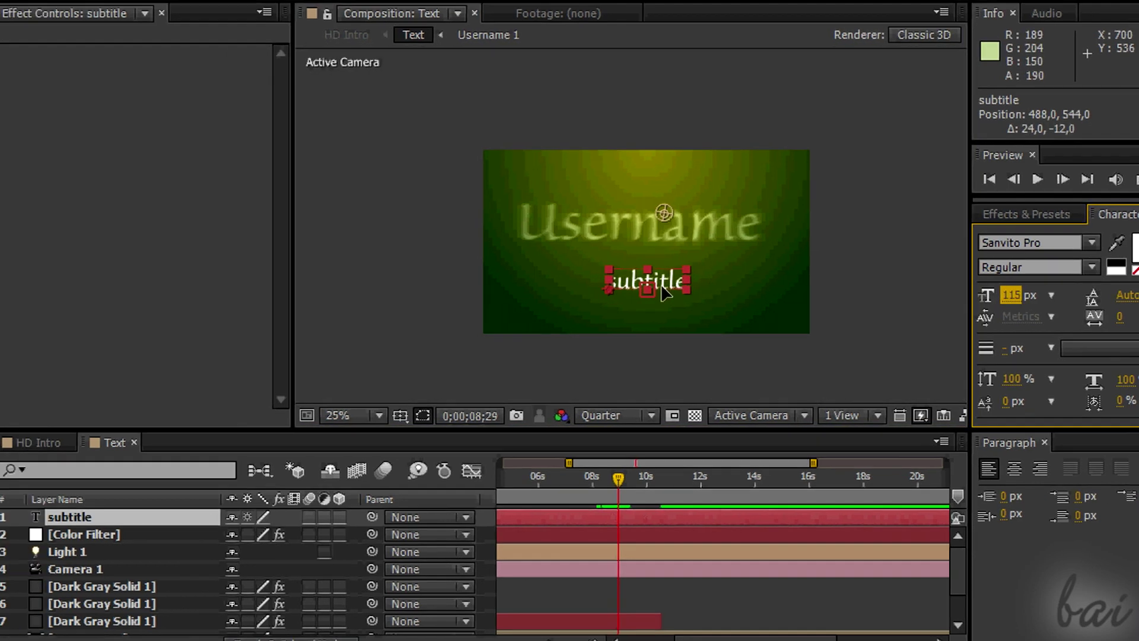
double_click(615, 289)
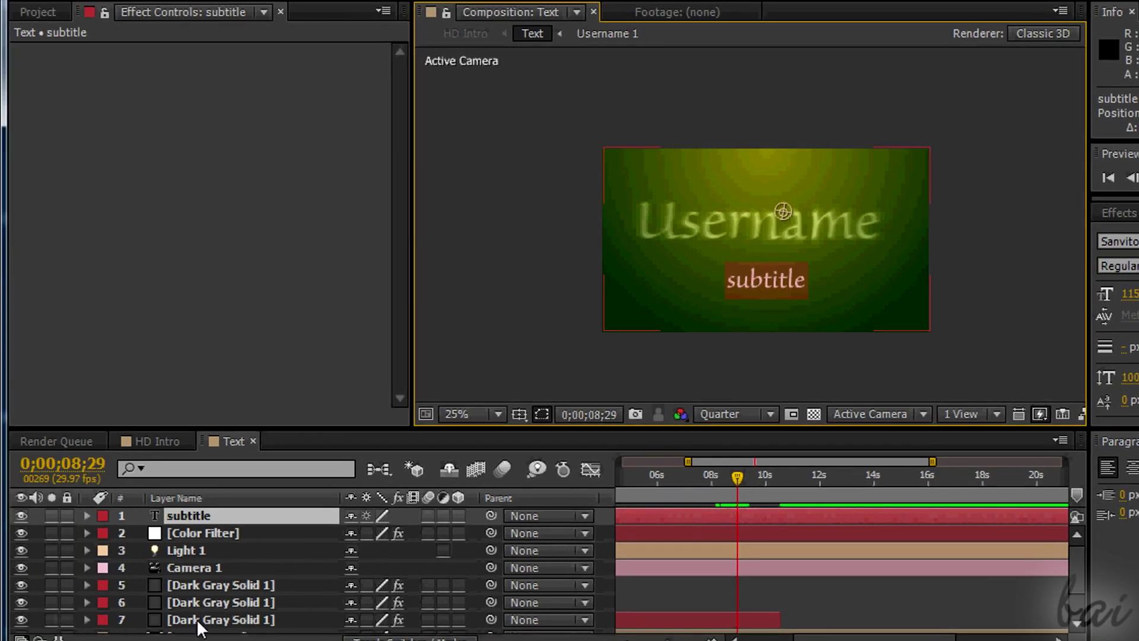
Pre-compose the subtitle text layer into a composition named subtitle, moving all attributes into it.
right_click(326, 515)
left_click(368, 562)
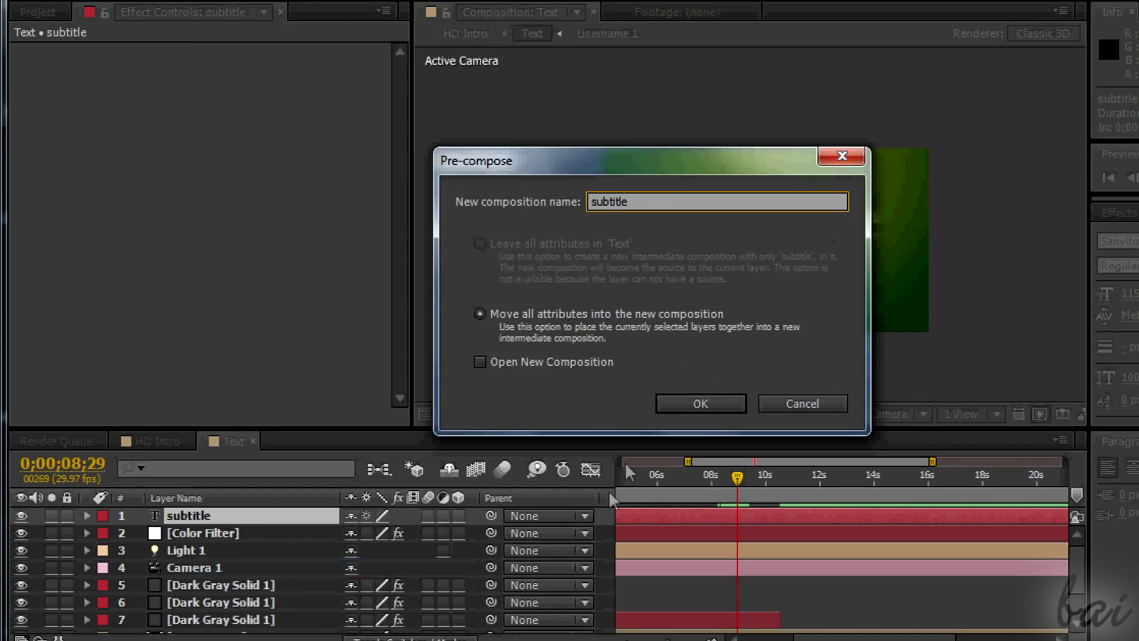
key("Return")
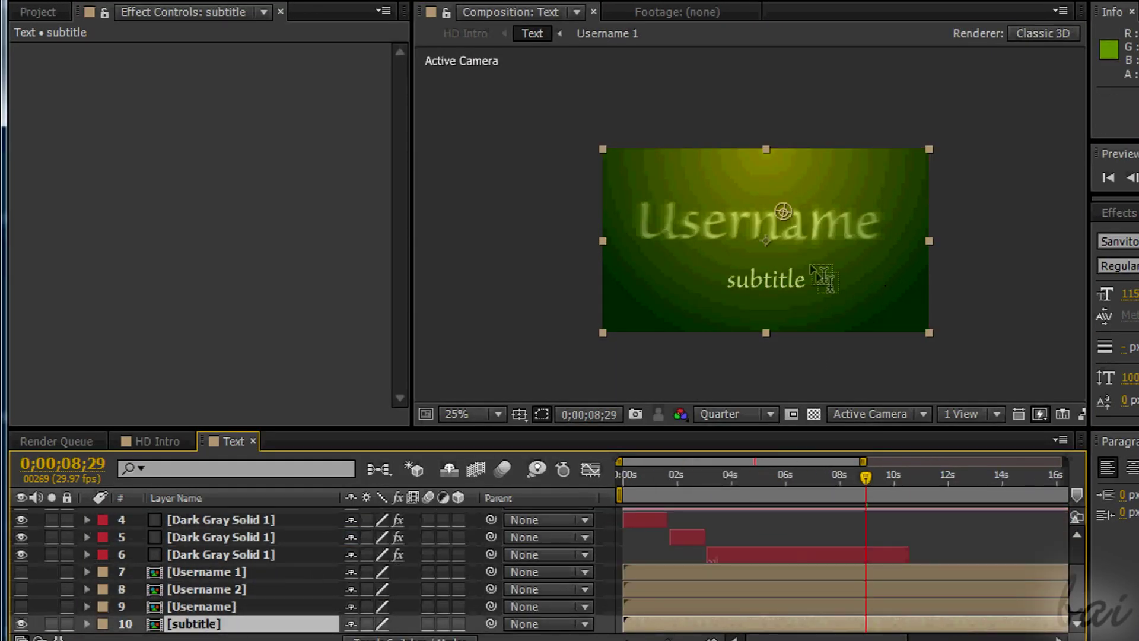
Duplicate the third Dark Gray Solid 1 layer and rename the lower copy subtitle.
left_click(226, 555)
left_click(52, 38)
left_click(137, 236)
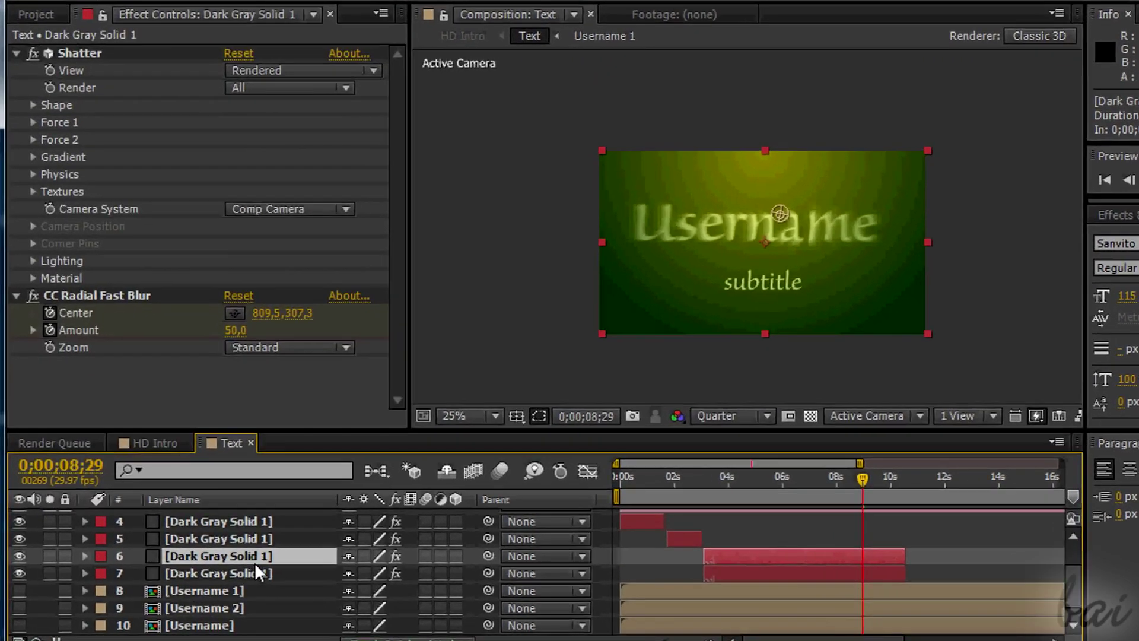
left_click_drag(254, 555, 255, 576)
left_click(255, 575)
key("Return")
type("subtitle")
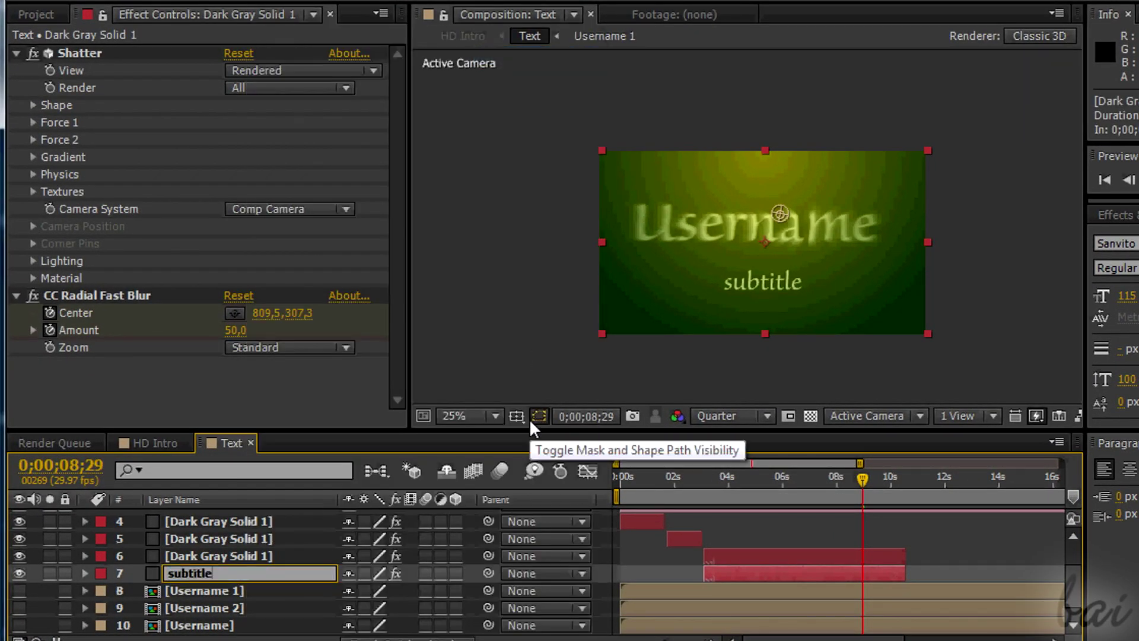
key("Return")
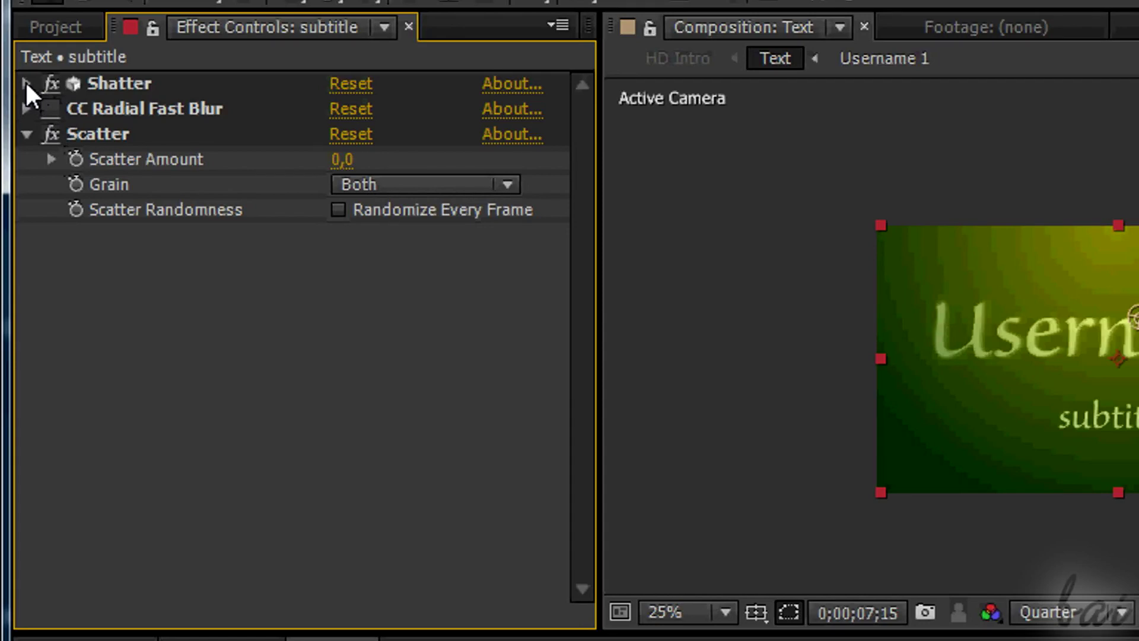
Set the Shatter effect's Custom Shatter Map and texture Front Layer to the subtitle composition on the subtitle solid.
left_click(26, 83)
left_click(51, 159)
left_click(524, 210)
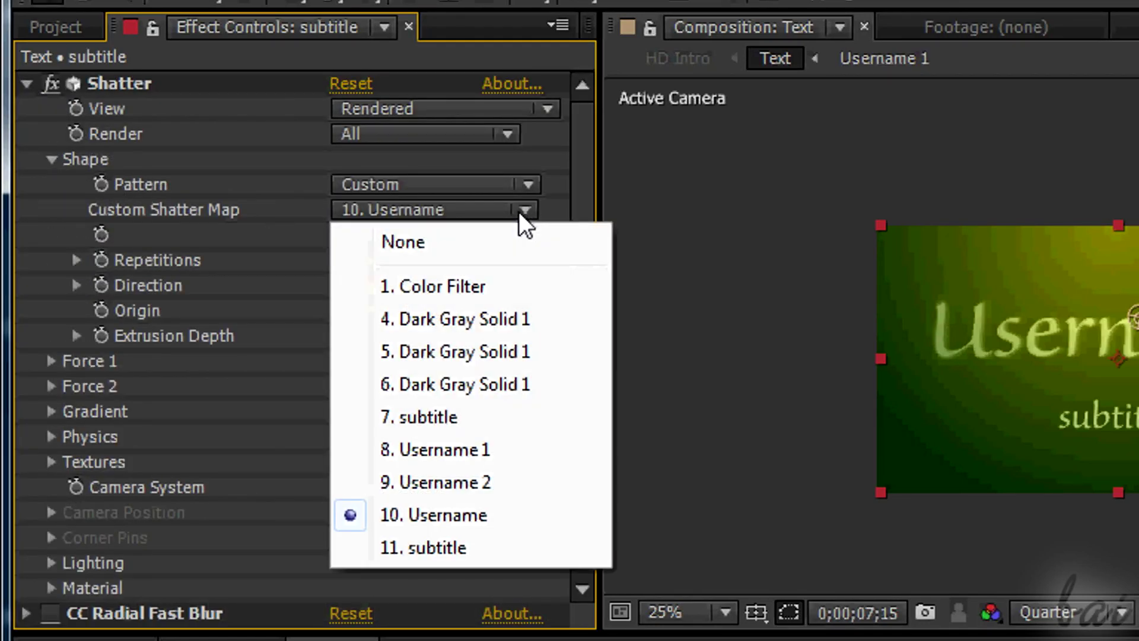
left_click(483, 551)
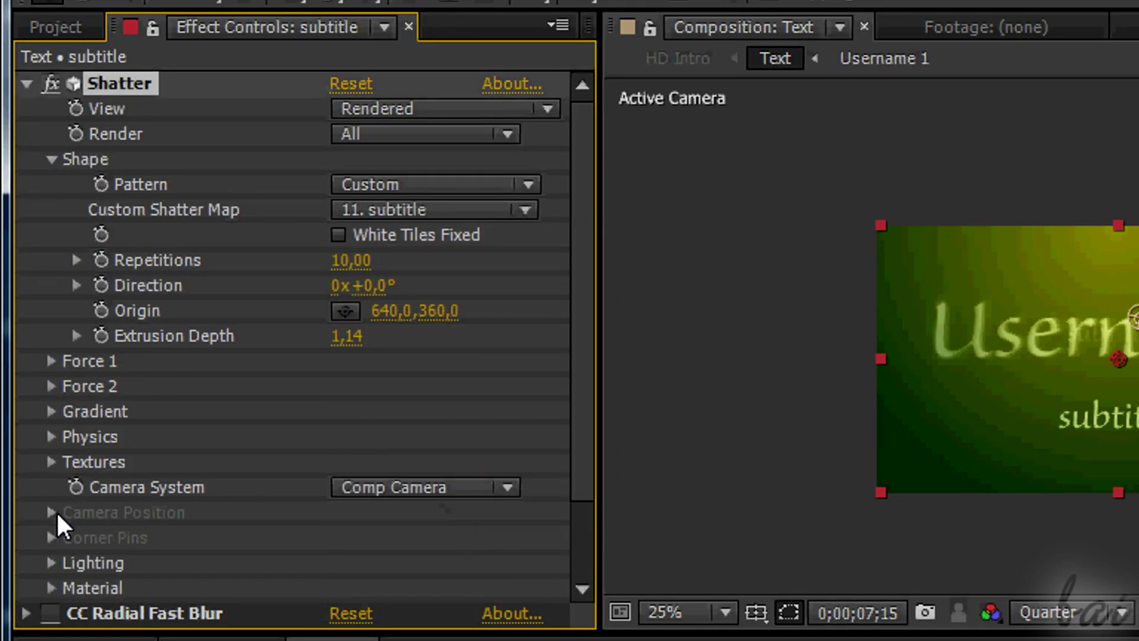
scroll(49, 583, "down", 3)
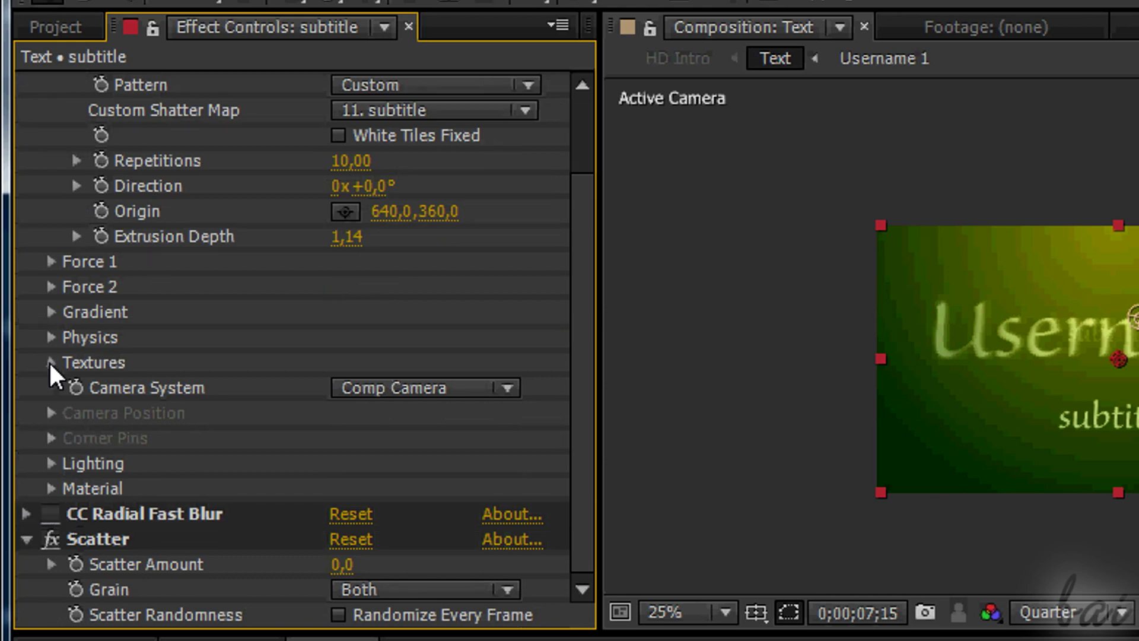
left_click(50, 361)
left_click(524, 464)
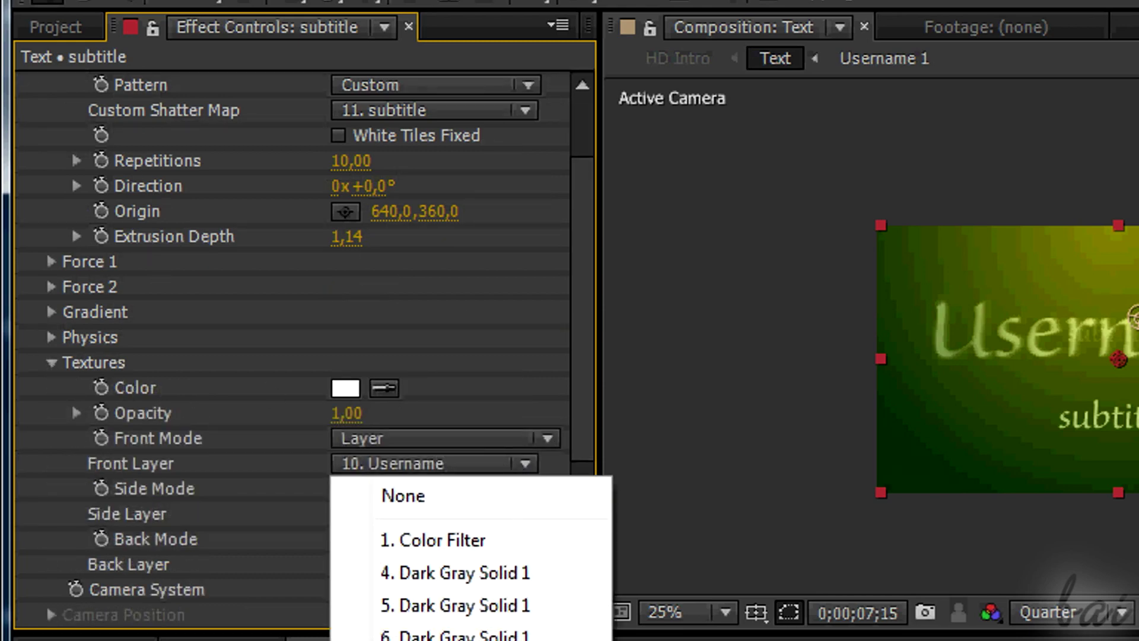
left_click(439, 640)
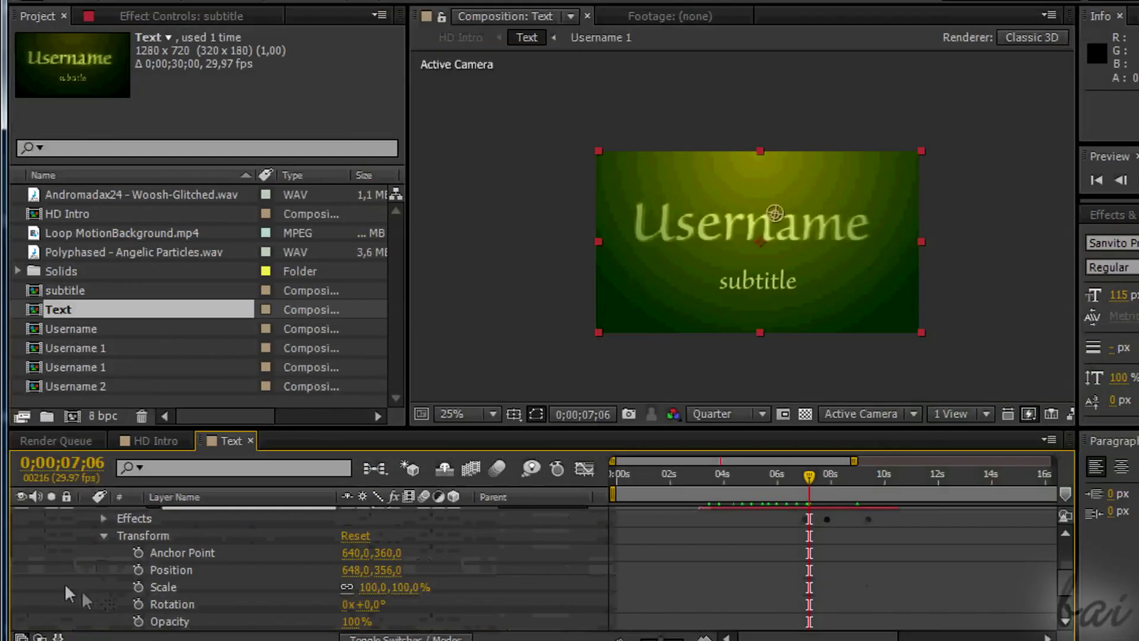
Keyframe the subtitle solid's Opacity as a fade-in, from 0% at 0;00;06;01 to a raised value at 0;00;06;11.
scroll(64, 583, "down", 1)
left_click(139, 569)
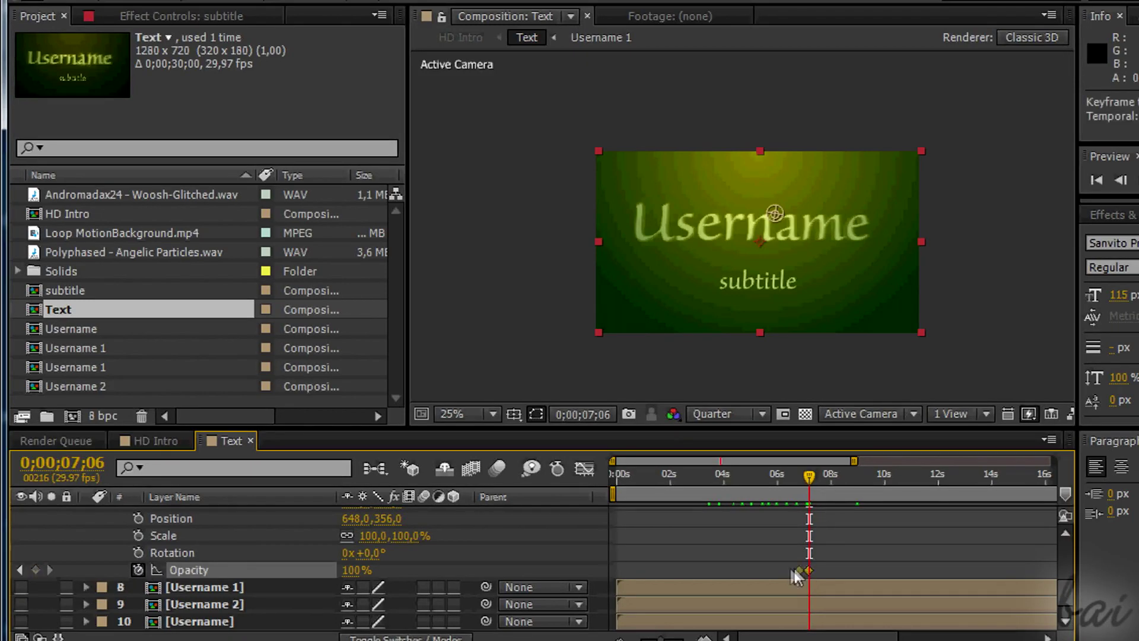
left_click_drag(808, 476, 775, 472)
left_click_drag(786, 570, 778, 571)
left_click_drag(347, 571, 247, 571)
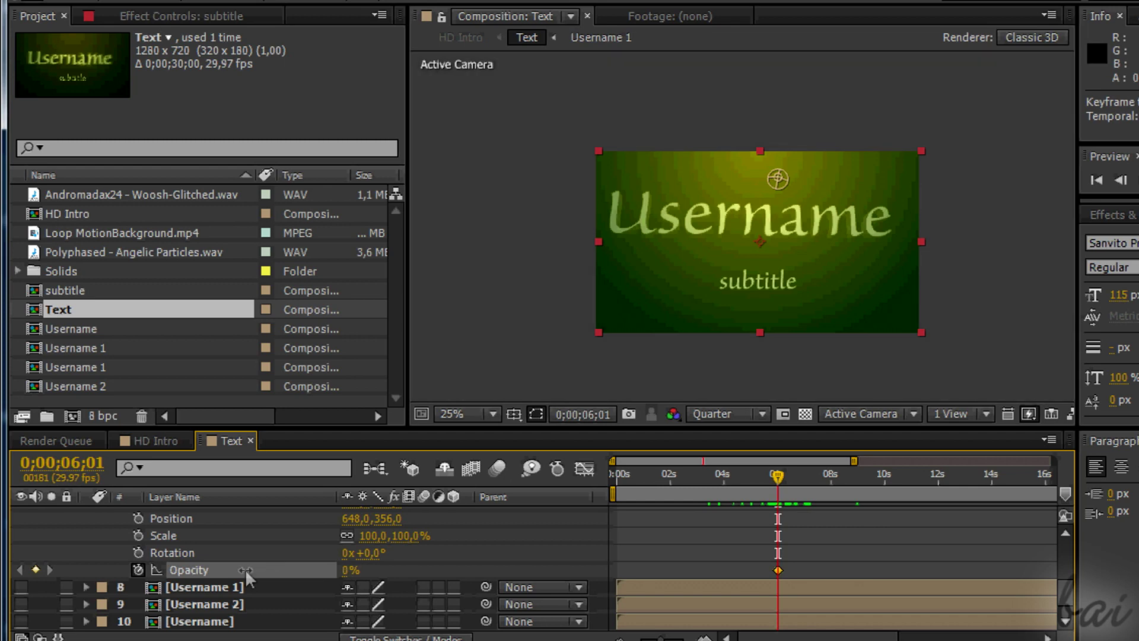
left_click_drag(782, 477, 788, 479)
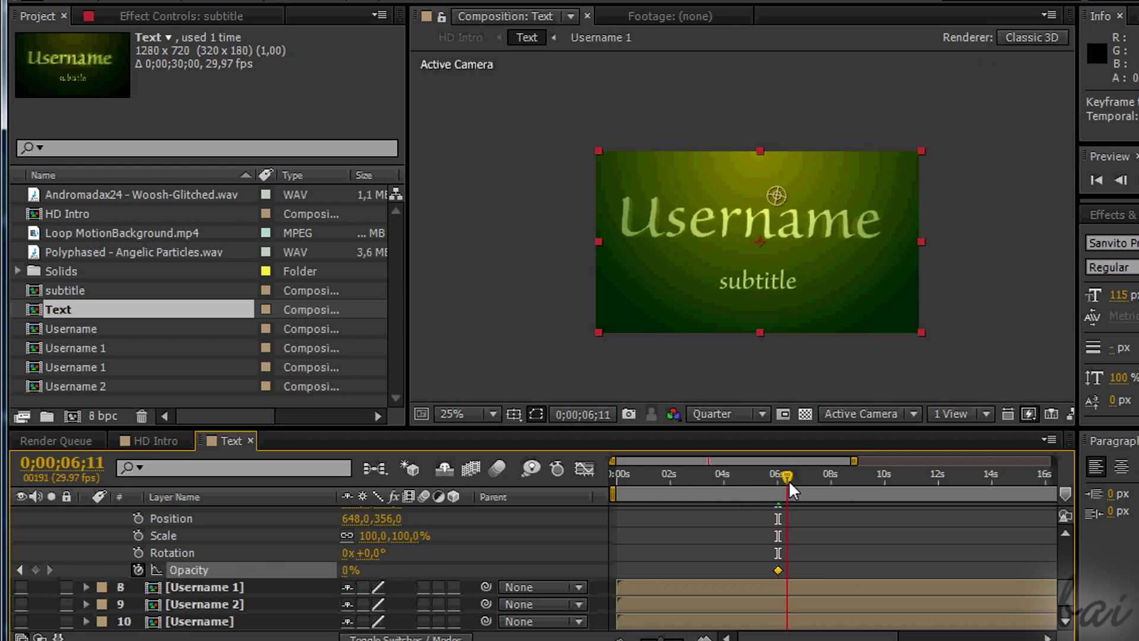
left_click_drag(458, 575, 482, 575)
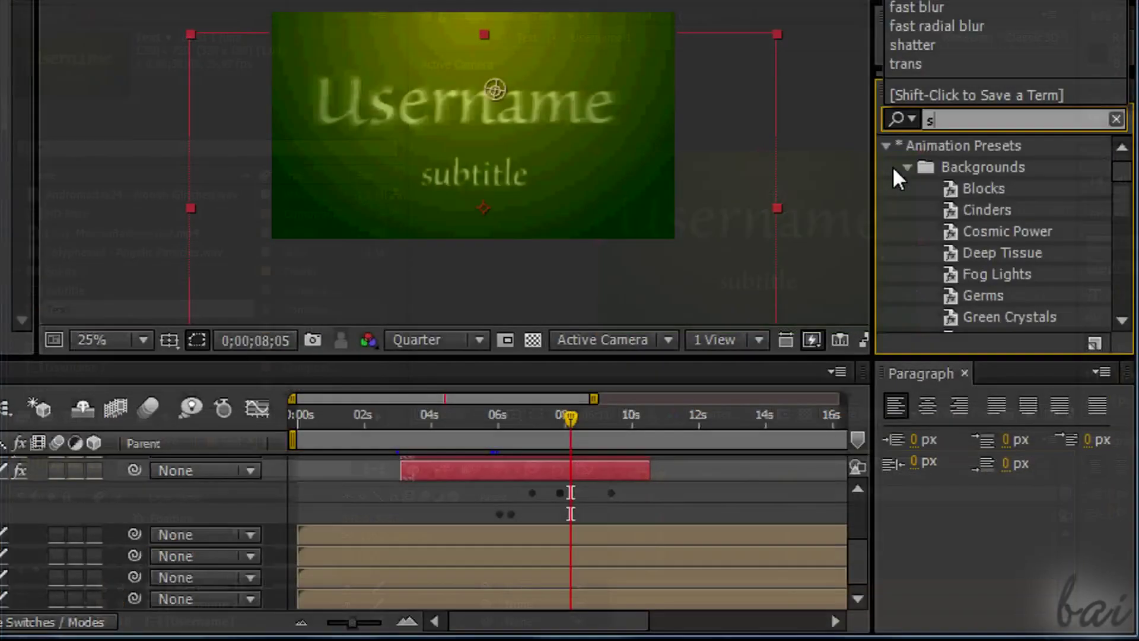
Find the Scatter effect and apply it to the subtitle solid.
type("catter")
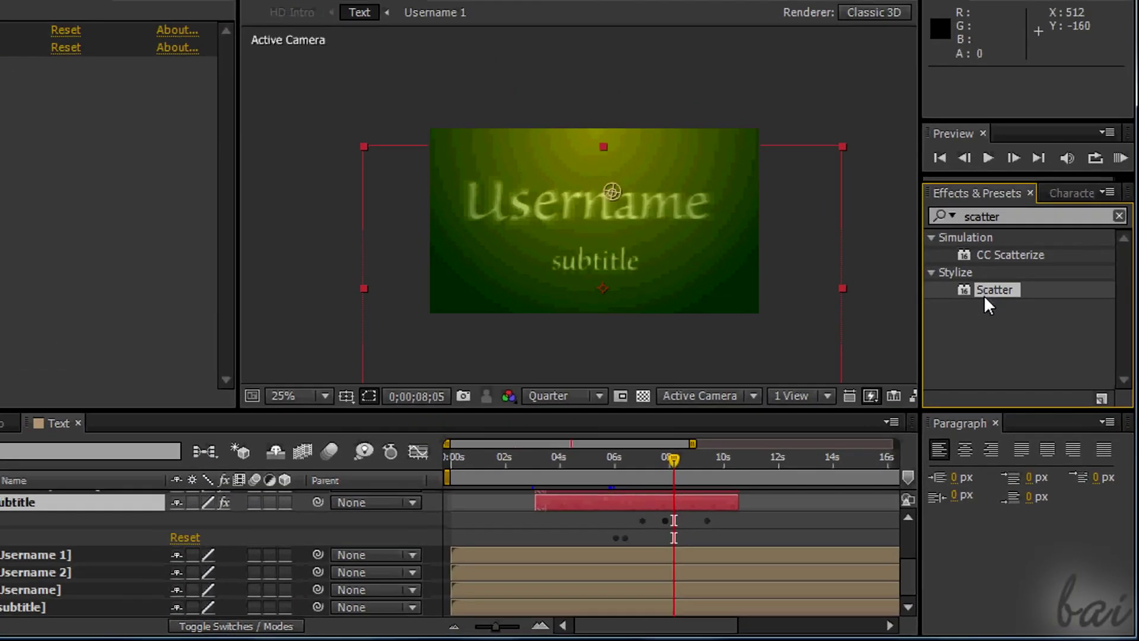
left_click_drag(983, 294, 36, 514)
left_click_drag(196, 528, 184, 564)
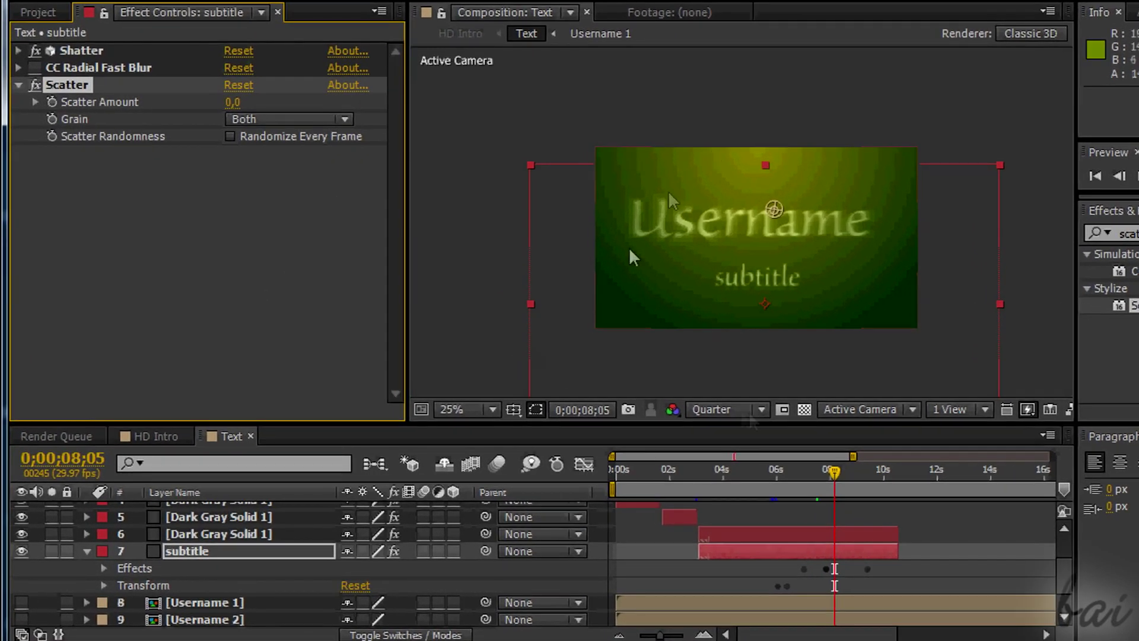
Set the Text composition's preview resolution to Full and adjust the subtitle solid's Scatter Amount.
left_click(671, 429)
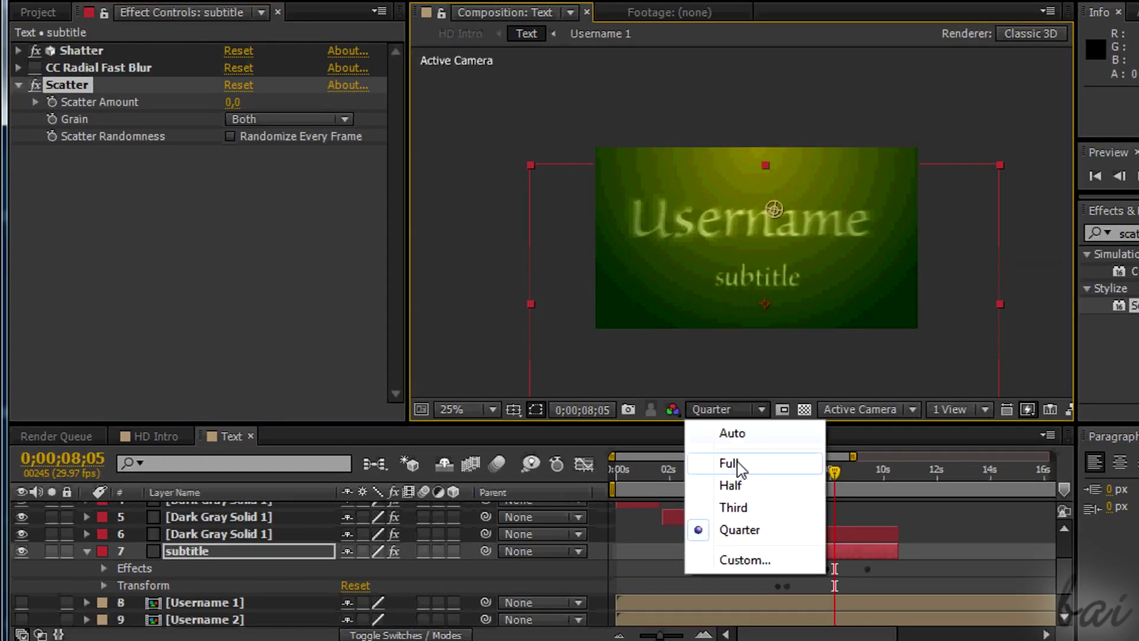
left_click(733, 463)
key("period")
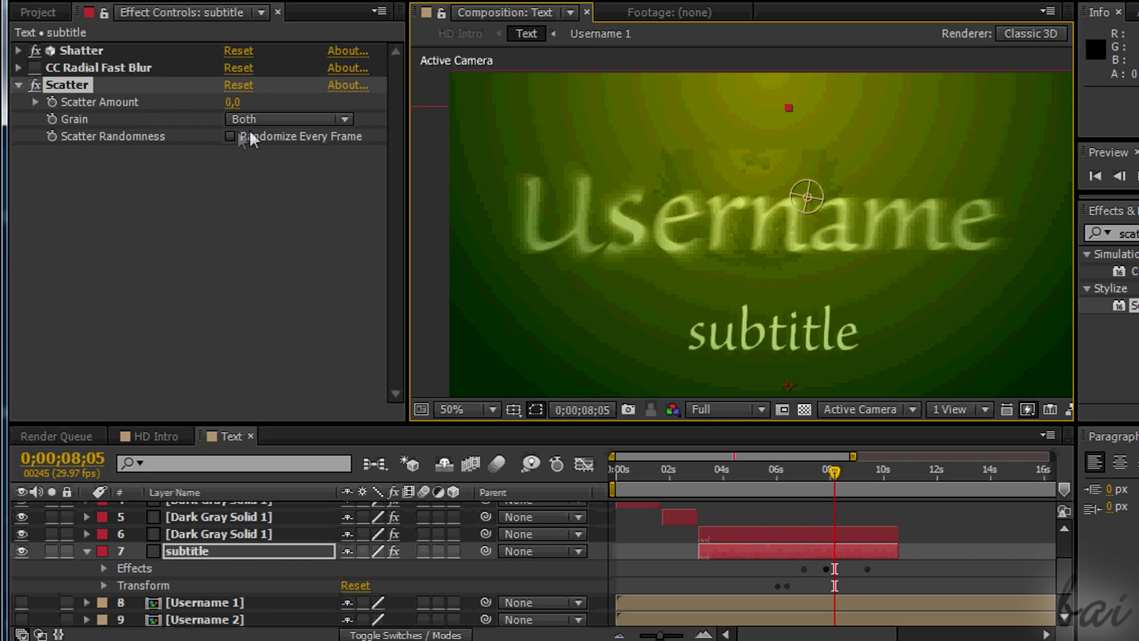
mouse_move(238, 107)
left_mouse_down()
mouse_move(270, 104)
mouse_move(233, 106)
left_mouse_up()
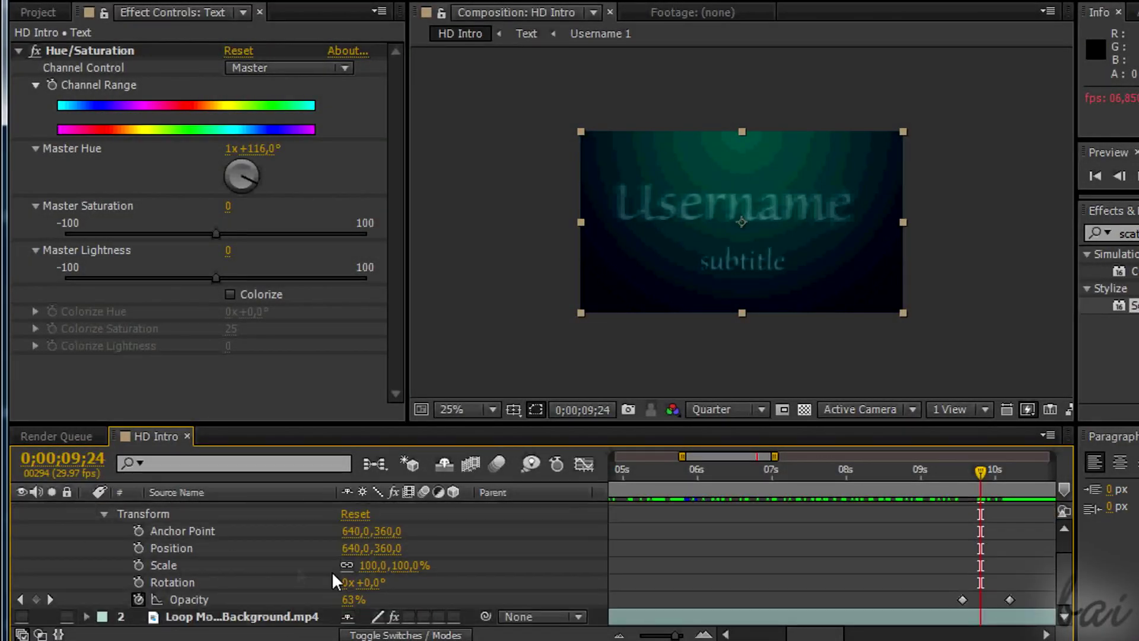
Apply Scatter to the Text layer in HD Intro and keyframe a Scatter Amount of 0 at 0;00;09;17.
left_click_drag(980, 471, 962, 475)
left_click_drag(1133, 305, 210, 515)
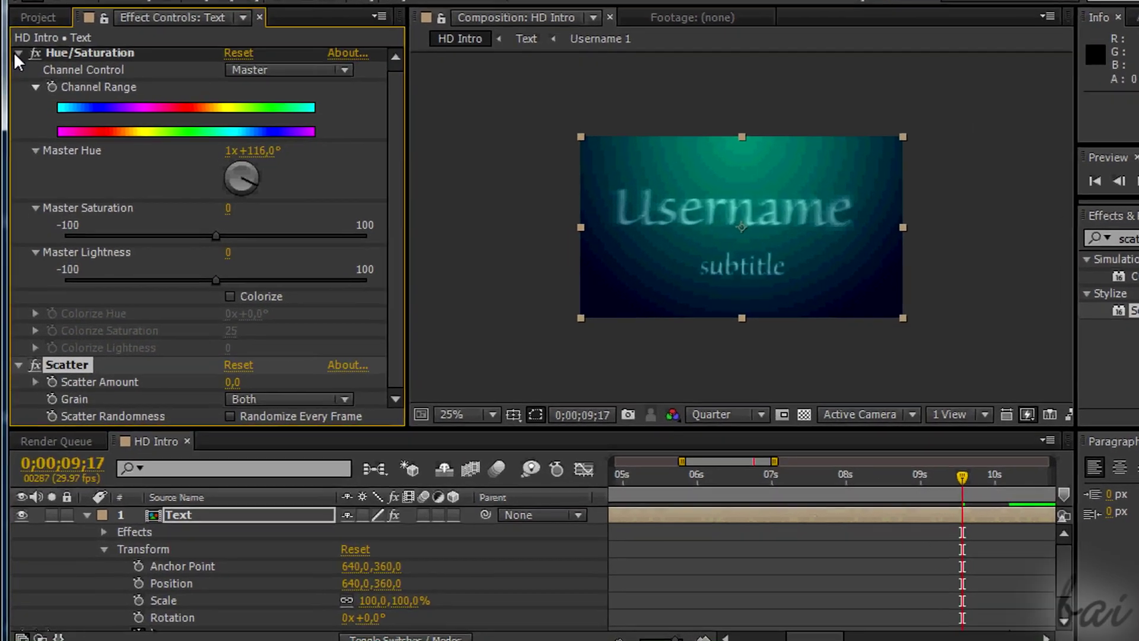
left_click(104, 533)
left_click(156, 531)
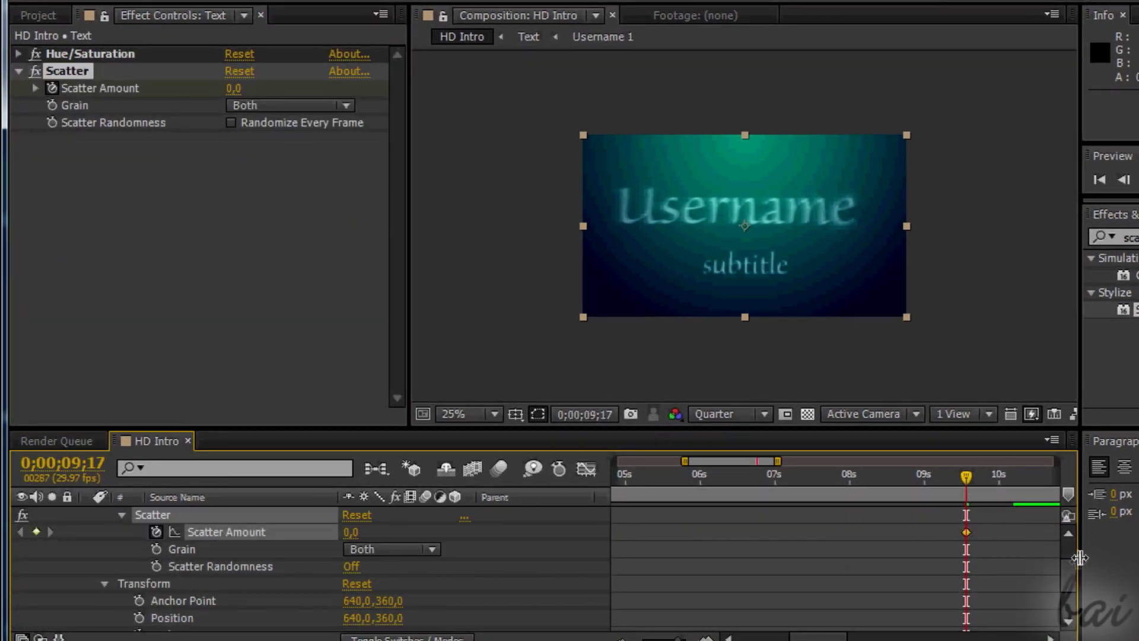
Set the Text layer's Scatter Amount to 280 at 0;00;10;06 and scrub through the dissolve.
scroll(1045, 552, "down", 2)
left_click_drag(965, 475, 1014, 478)
scroll(266, 566, "up", 2)
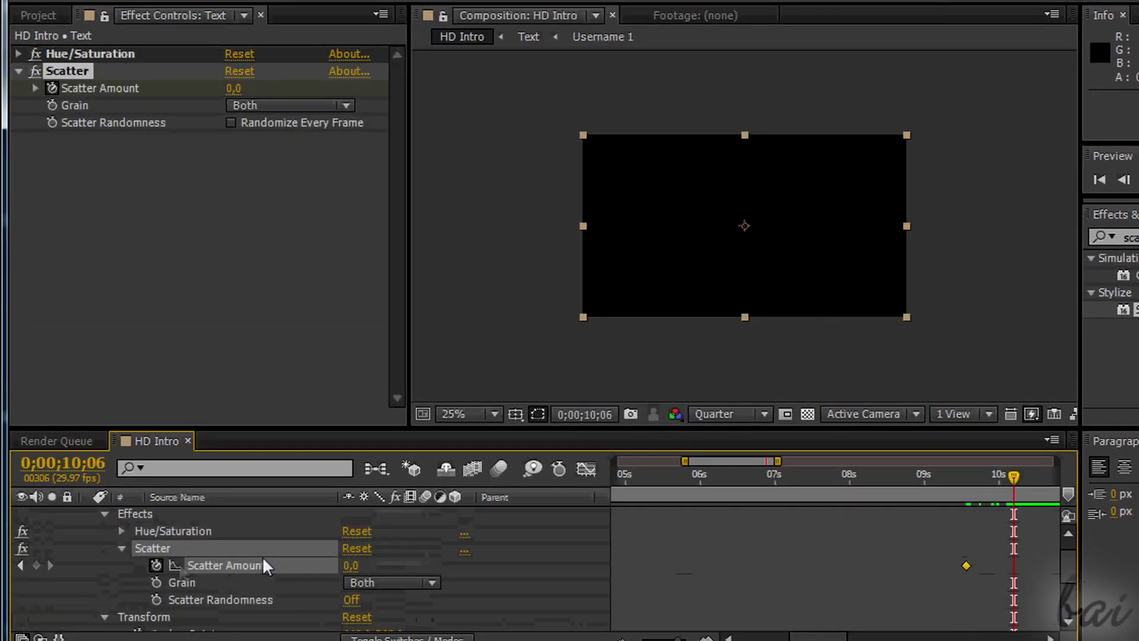
left_click(351, 566)
scroll(468, 550, "up", 1)
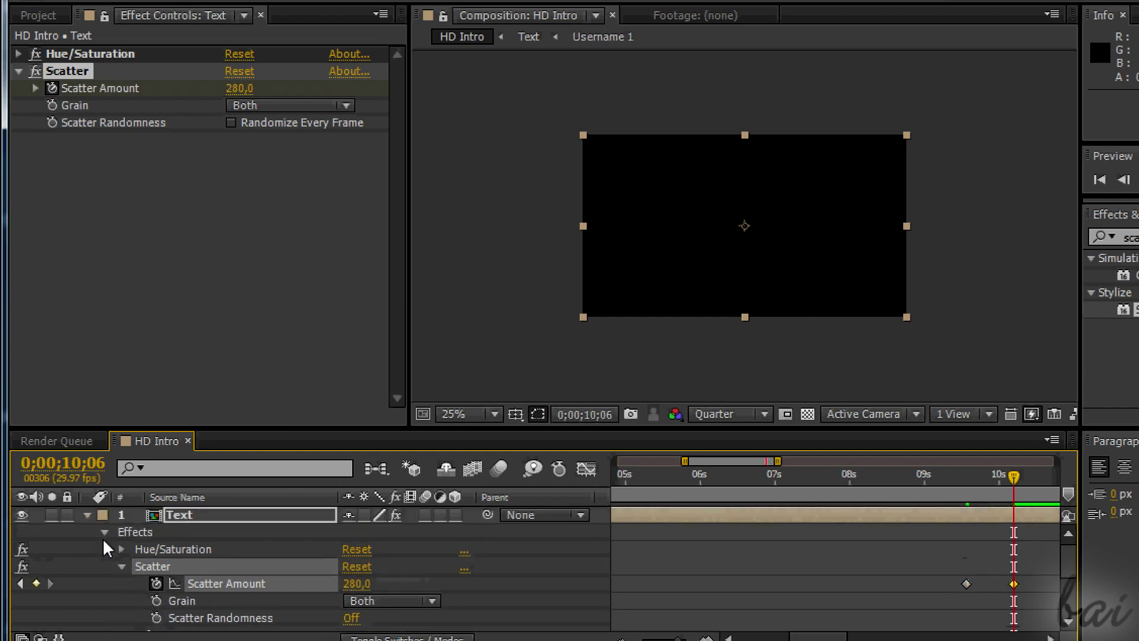
left_click(105, 532)
left_click(87, 515)
left_click_drag(822, 477, 1012, 479)
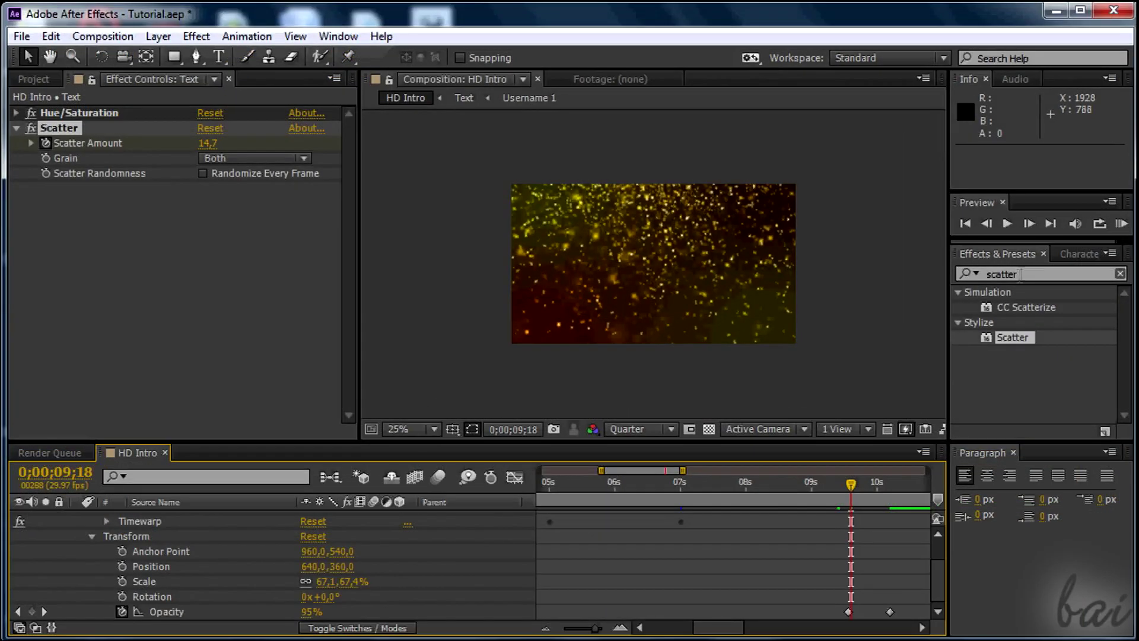
Apply Scatter to the Loop MotionBackground.mp4 layer and keyframe a Scatter Amount of 0 at 0;00;09;17.
left_click_drag(1016, 340, 207, 549)
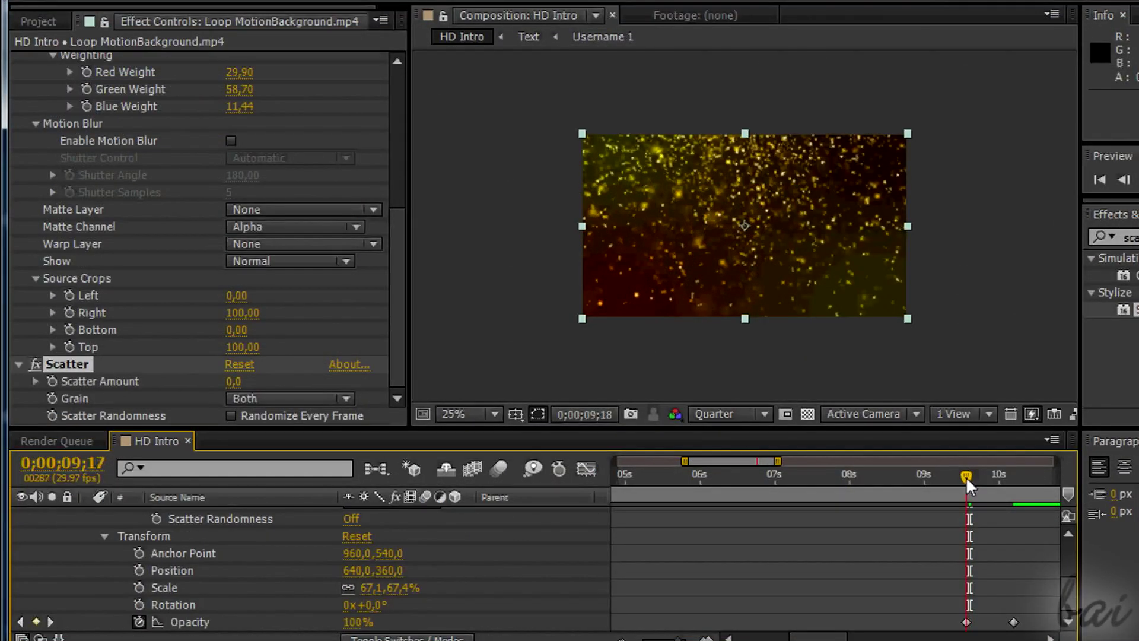
scroll(330, 570, "up", 1)
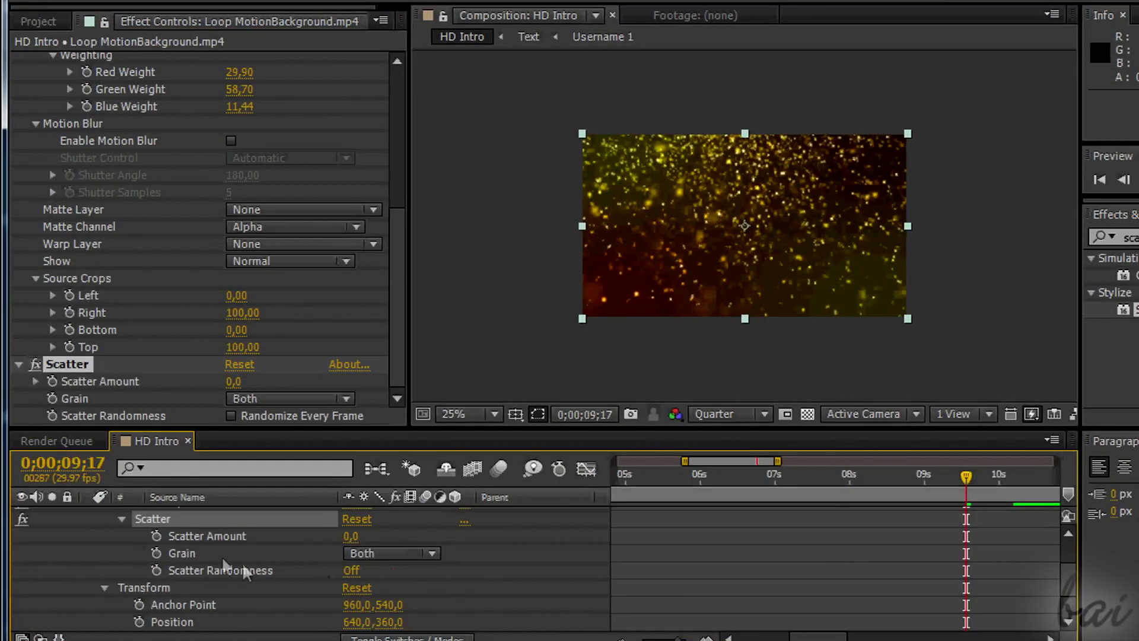
left_click(156, 536)
Set the motion background's Scatter Amount to 280 at 0;00;10;06 and preview the ending.
scroll(1020, 567, "down", 1)
left_click(1012, 479)
scroll(368, 578, "up", 2)
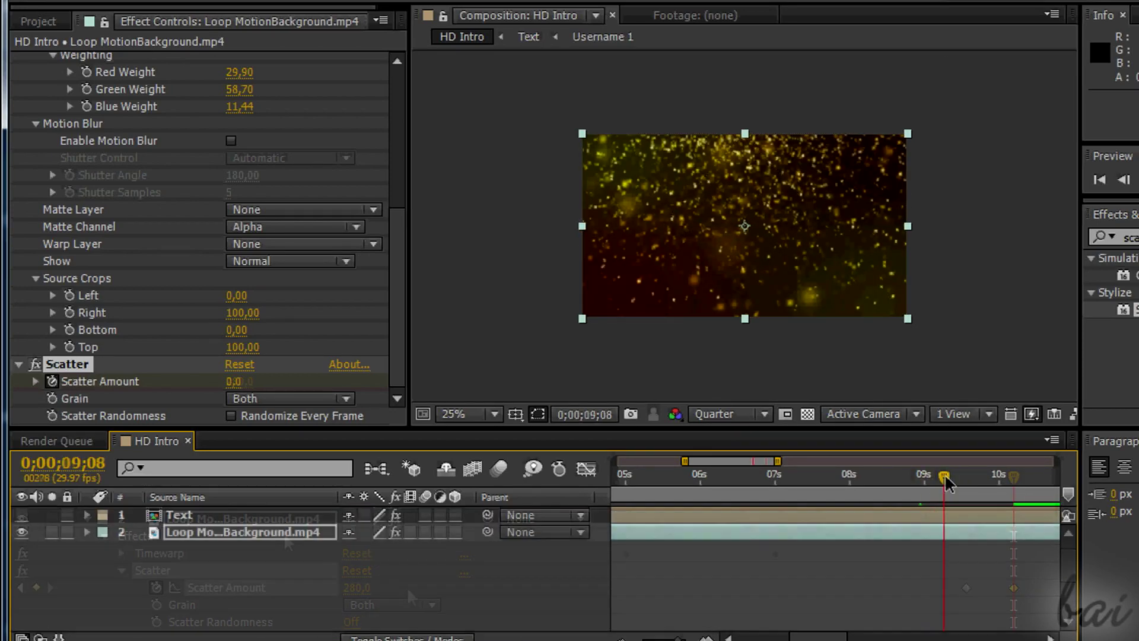
mouse_move(944, 476)
left_mouse_down()
mouse_move(976, 477)
mouse_move(964, 478)
left_mouse_up()
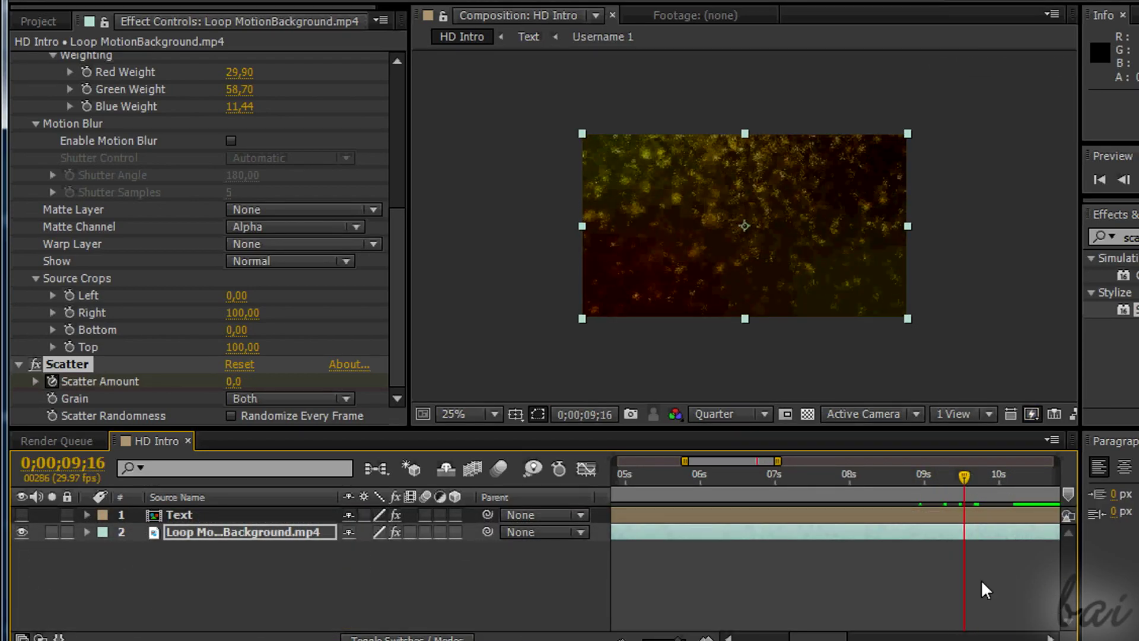
key("space")
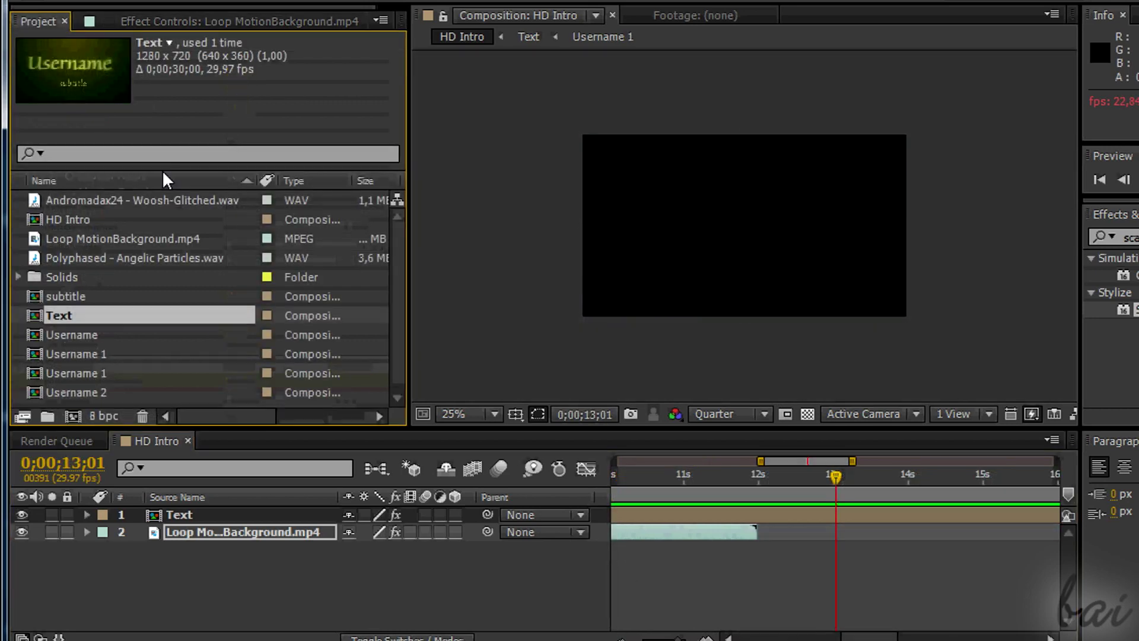
Add Polyphased - Angelic Particles.wav to HD Intro below the motion background and reveal its audio waveform.
left_click(190, 198)
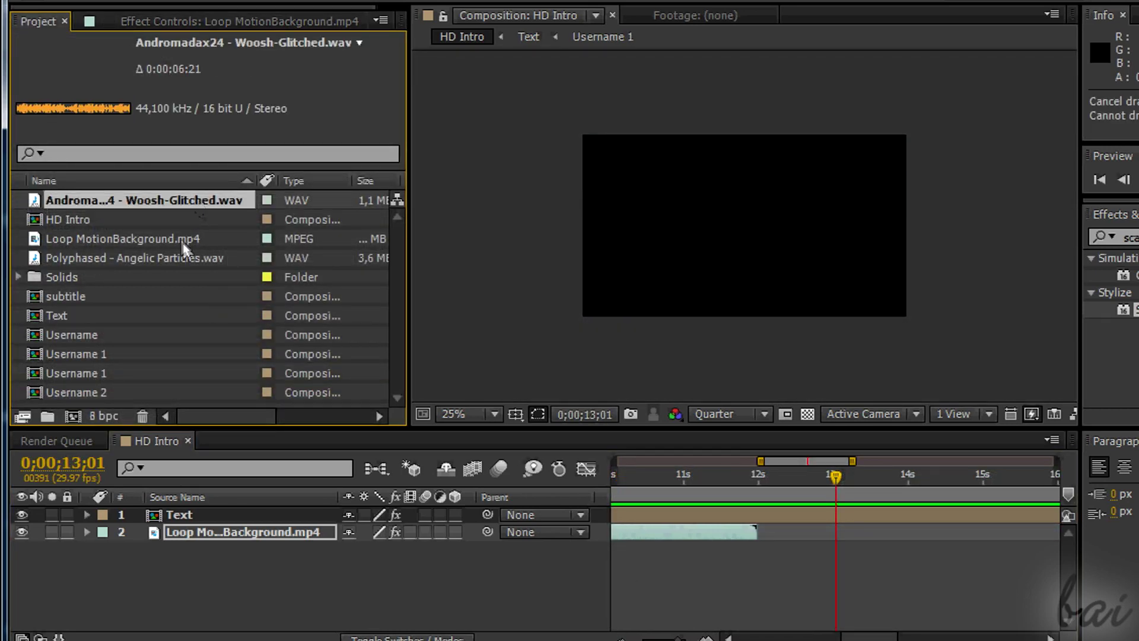
left_click_drag(183, 257, 184, 557)
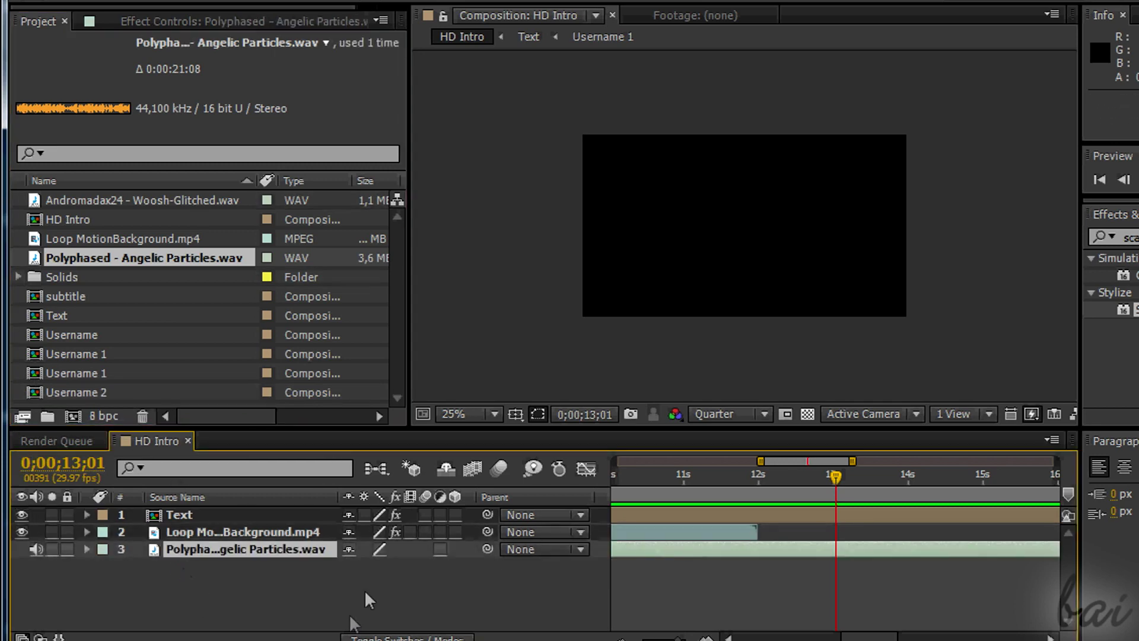
left_click(87, 550)
left_click(104, 566)
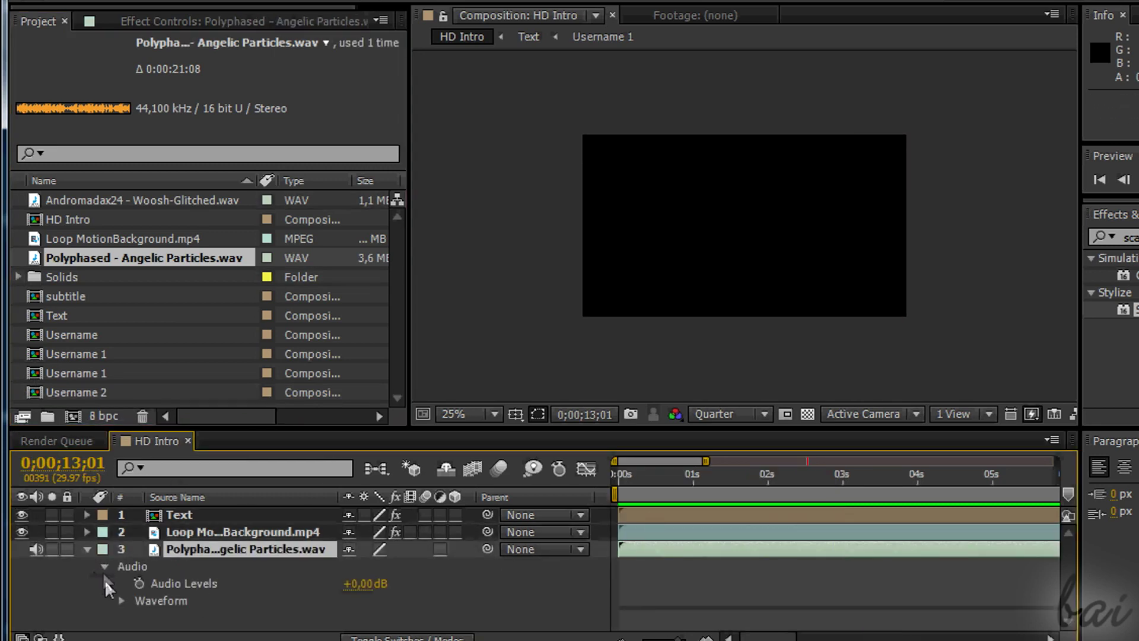
left_click(121, 601)
scroll(152, 606, "down", 2)
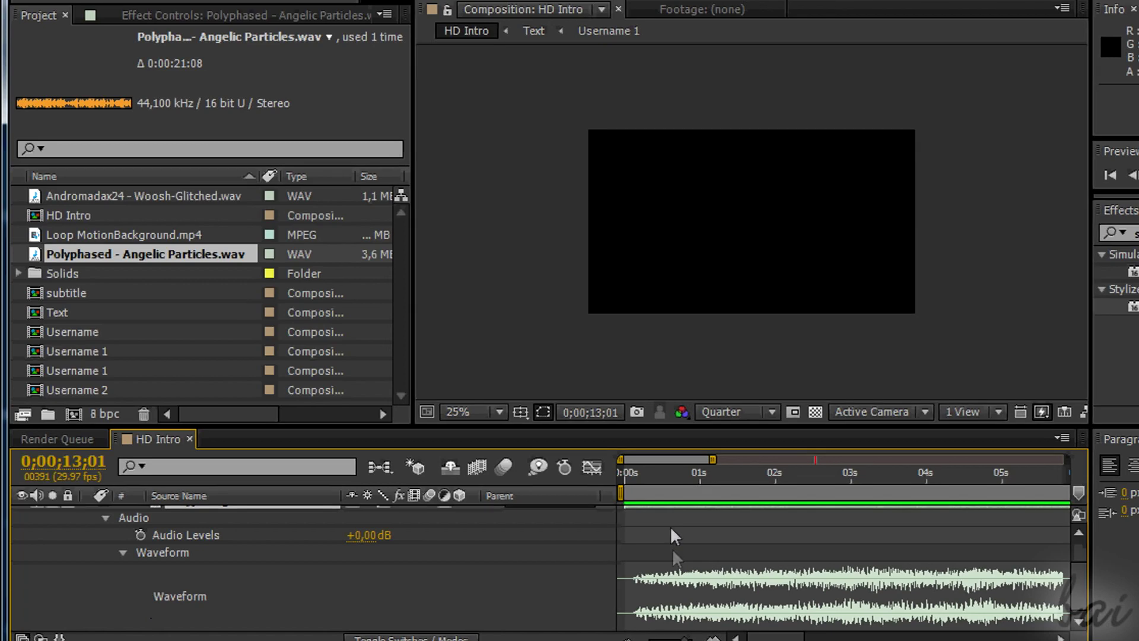
Keyframe the Angelic Particles soundtrack's Audio Levels at 0 dB at 0;00;09;17, where the Scatter dissolve starts.
key("Home")
left_click_drag(771, 637, 833, 637)
scroll(313, 566, "up", 2)
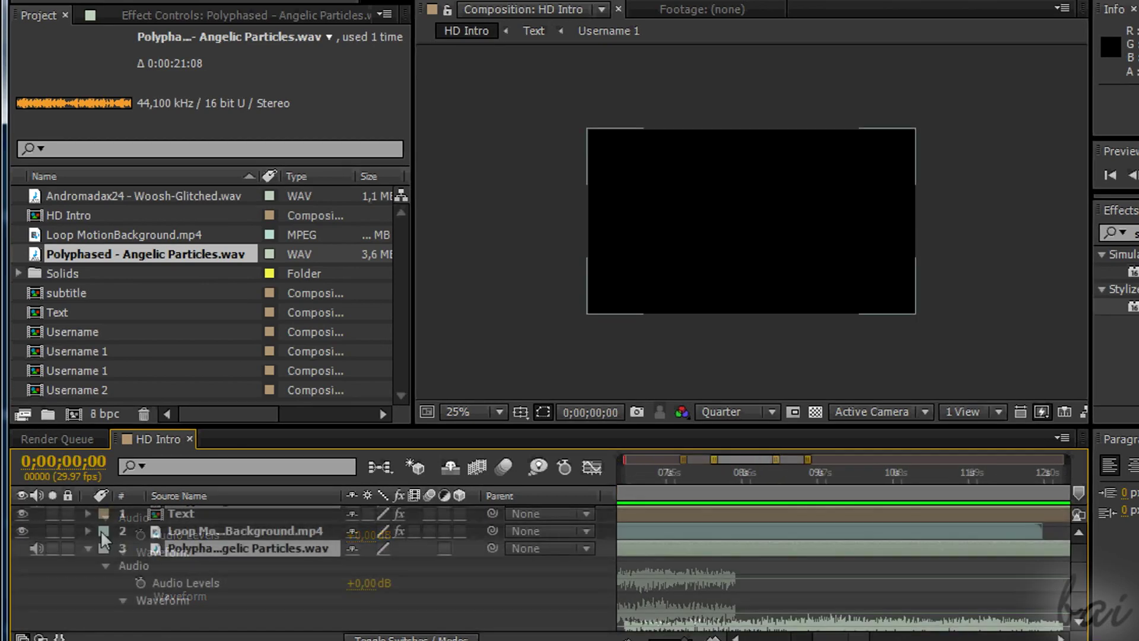
left_click(88, 530)
left_click(859, 472)
scroll(202, 600, "down", 6)
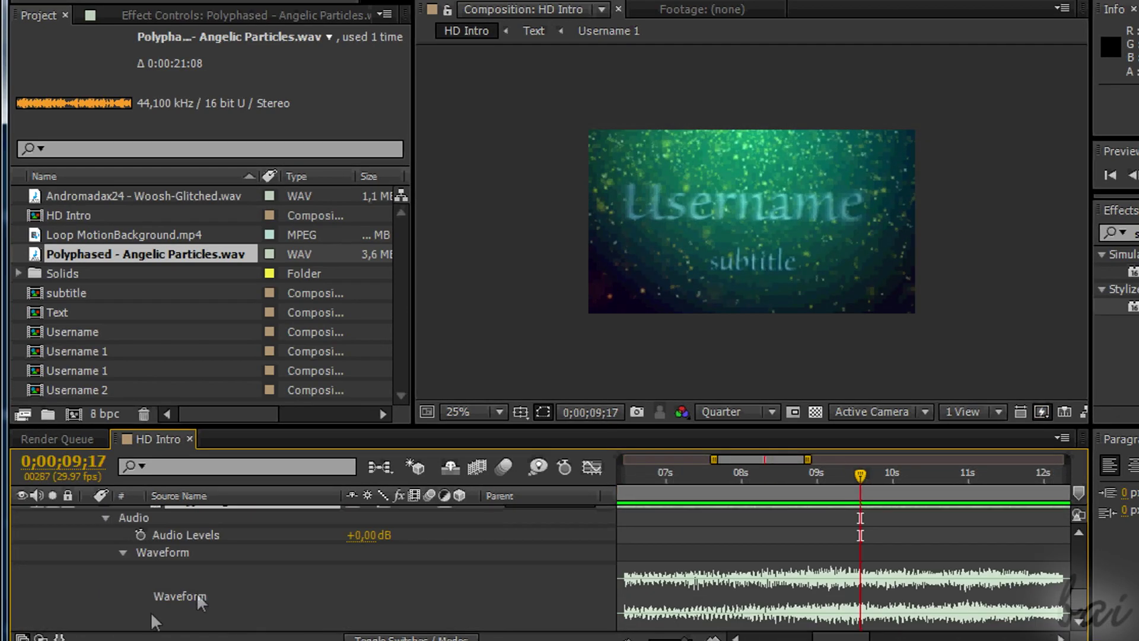
left_click(140, 534)
Set the soundtrack's Audio Levels to -28 dB at 0;00;10;06, shift its first keyframe slightly earlier and preview the fade-out.
left_click_drag(1081, 601, 1081, 555)
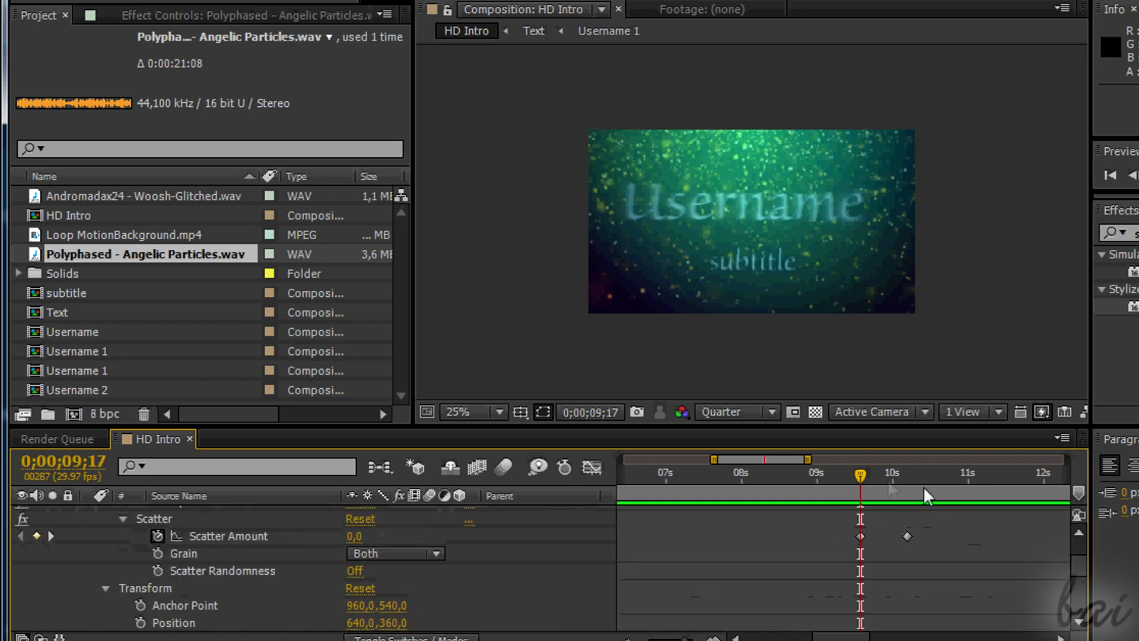
left_click_drag(861, 475, 908, 474)
left_click_drag(1081, 555, 1081, 605)
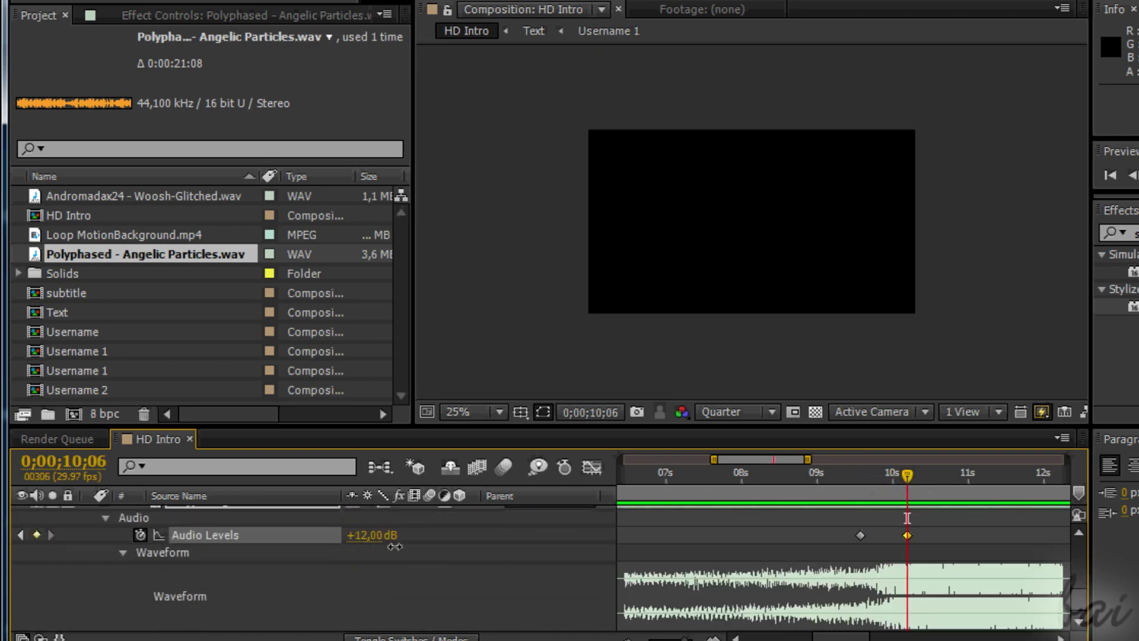
left_click_drag(366, 535, 315, 559)
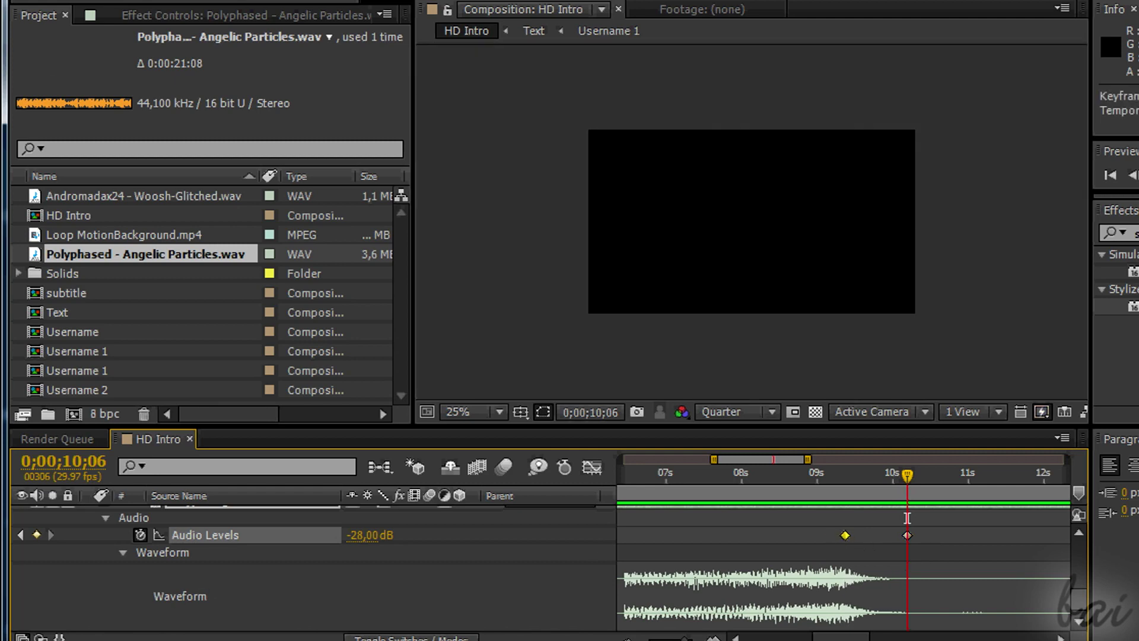
scroll(890, 594, "up", 3)
scroll(562, 562, "down", 3)
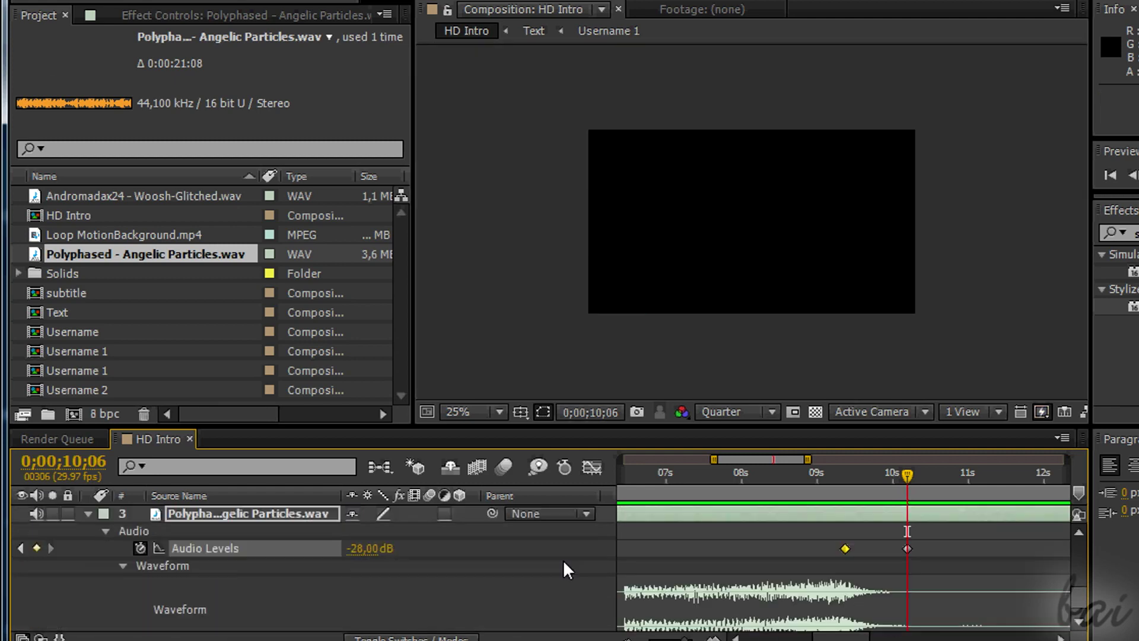
key("space")
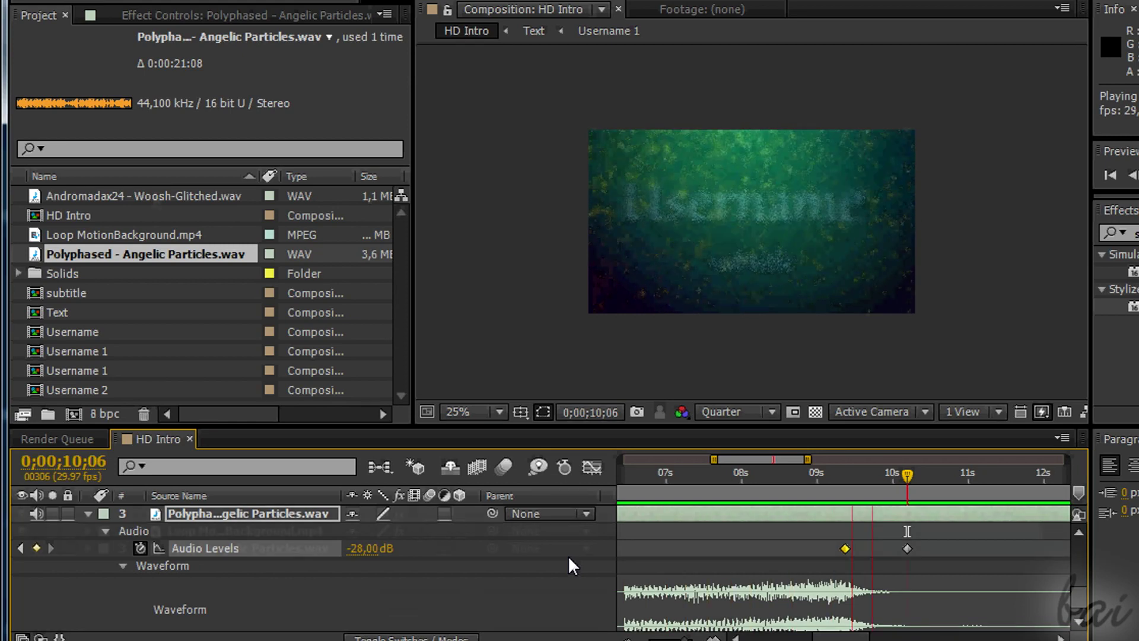
left_click(567, 555)
Add Andromadax24 - Woosh-Glitched.wav as the lowest layer of HD Intro, reveal its waveform and preview from the start.
left_click_drag(143, 195, 178, 569)
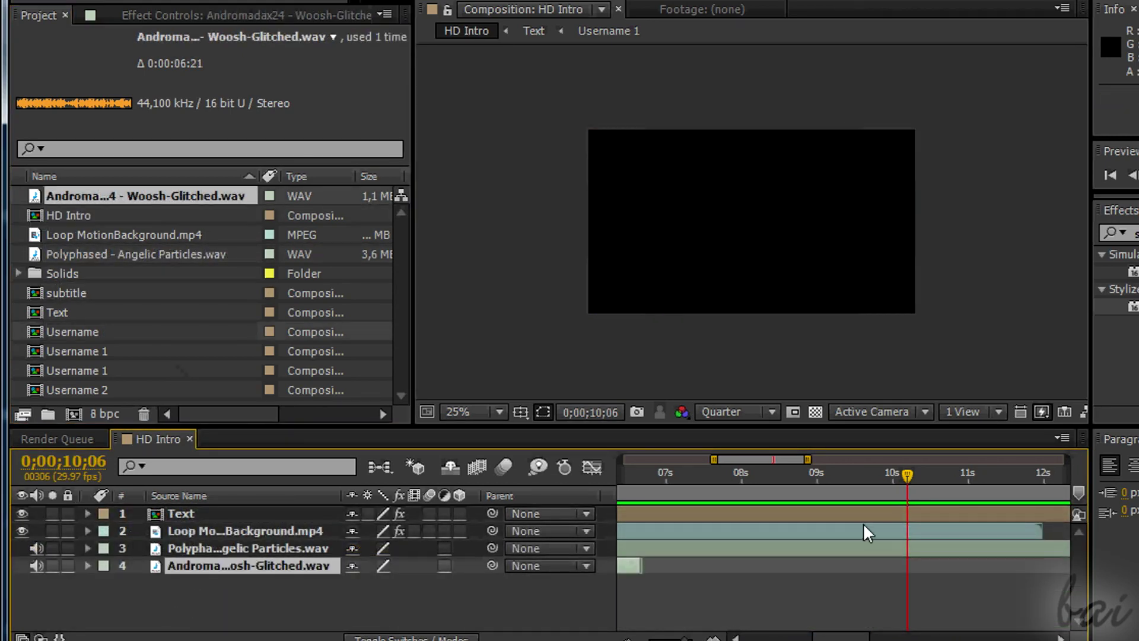
left_click(88, 565)
left_click(106, 582)
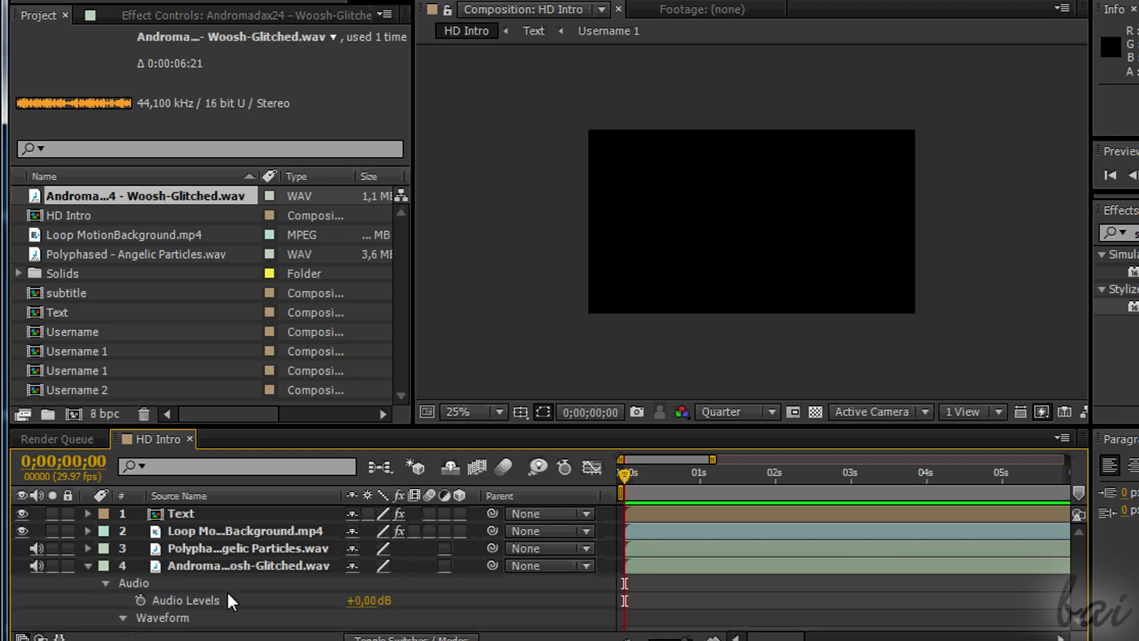
scroll(244, 621, "down", 2)
key("space")
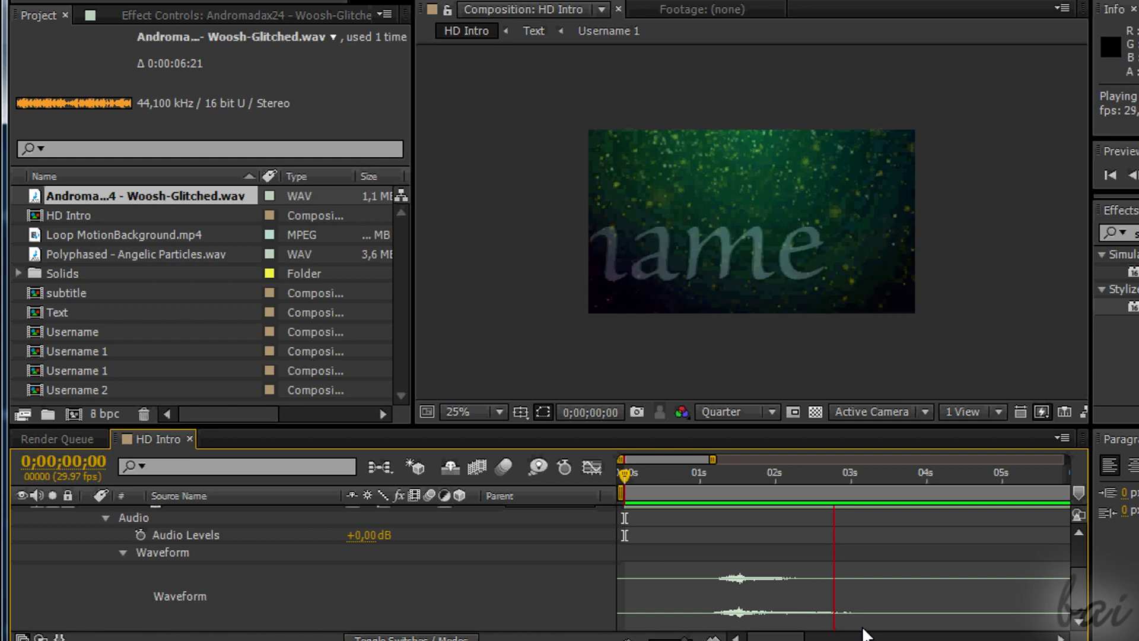
Shift the Woosh-Glitched.wav layer to start at about 0;00;05;04 and preview its timing against the animation.
scroll(656, 546, "up", 2)
left_click_drag(656, 551, 906, 556)
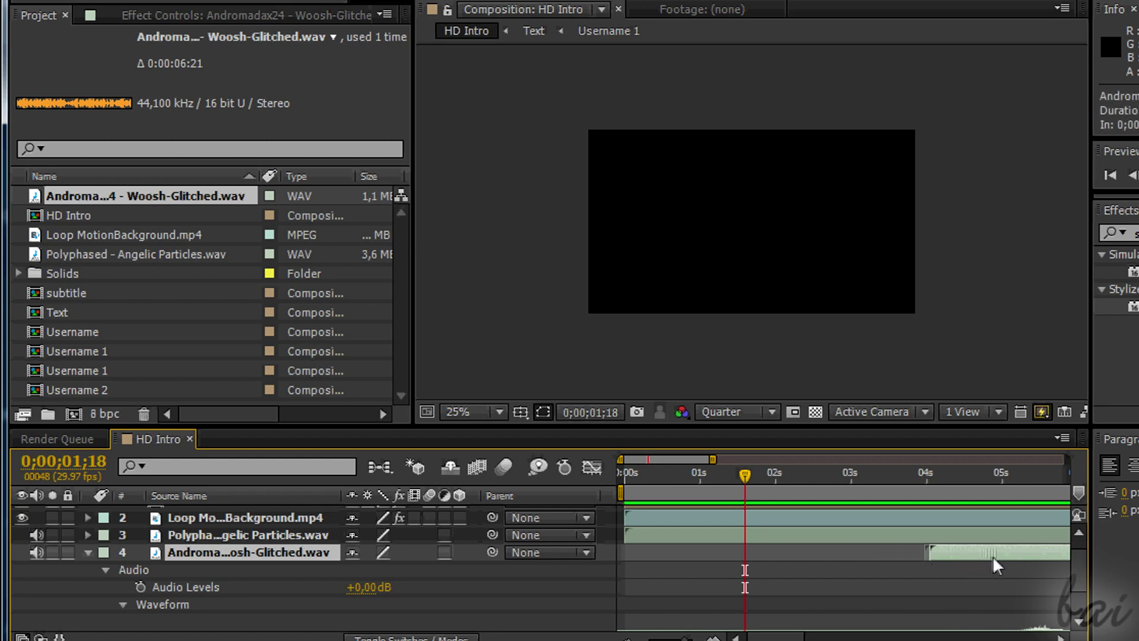
left_click_drag(995, 557, 1002, 558)
key("space")
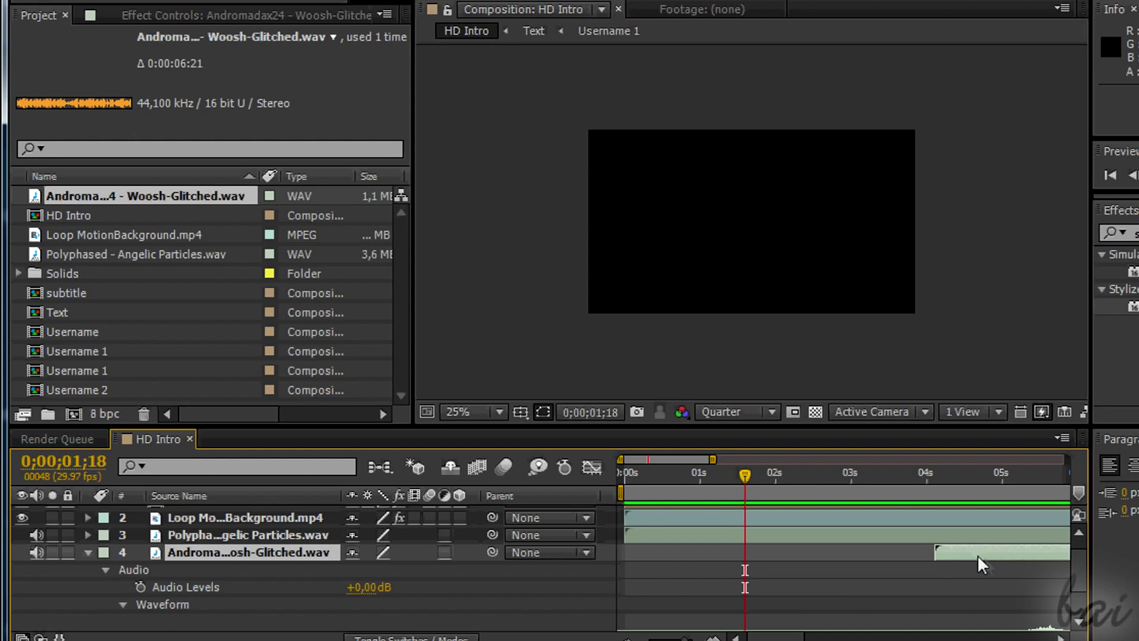
left_click_drag(1038, 553, 1052, 554)
left_click(620, 517)
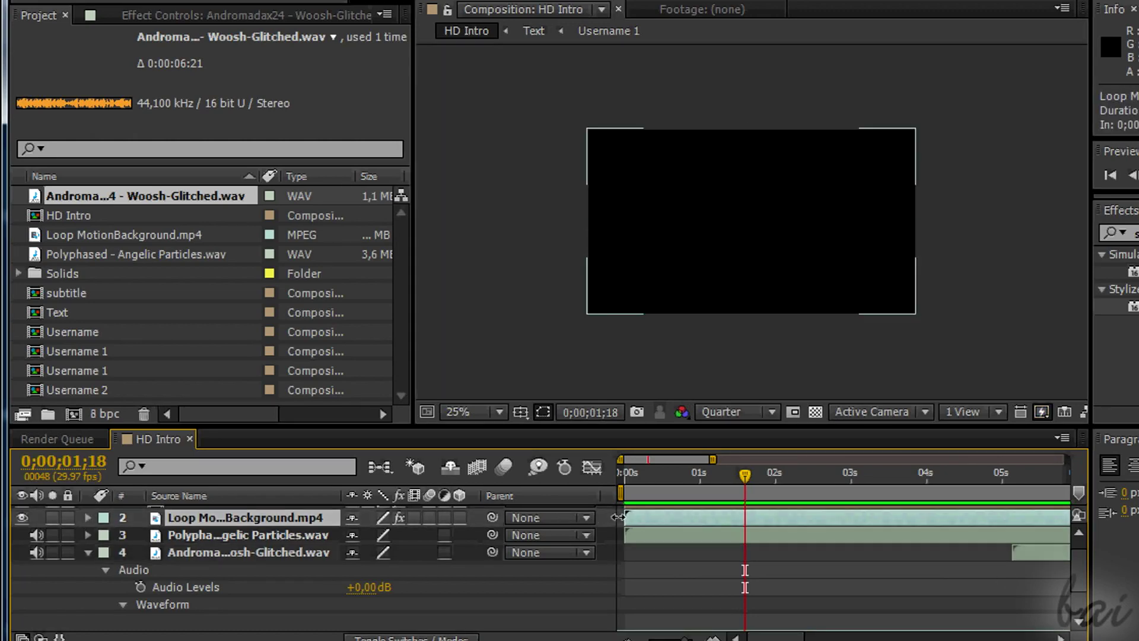
scroll(842, 553, "right", 1)
left_click_drag(804, 639, 836, 639)
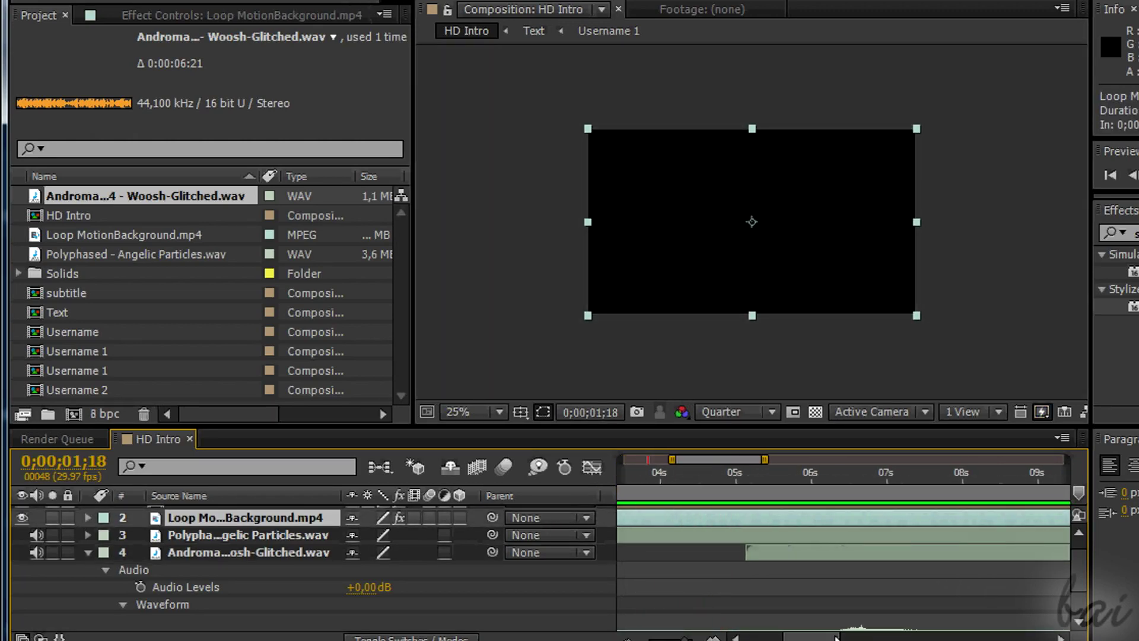
key("0")
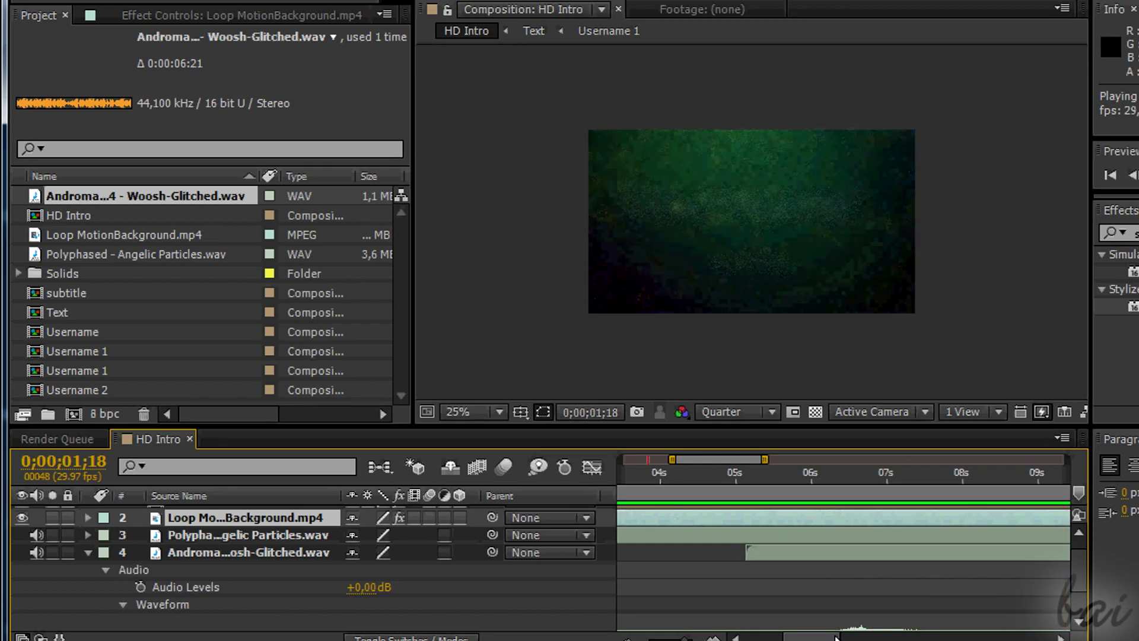
key("space")
Add the HD Intro composition to the render queue.
scroll(98, 563, "up", 1)
left_click(147, 52)
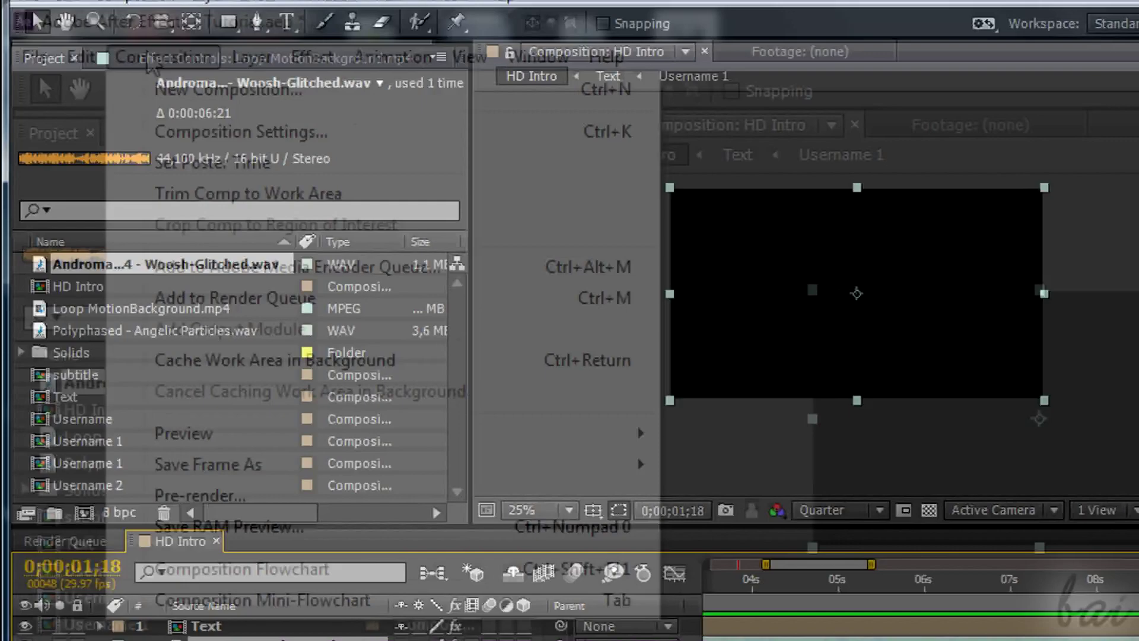
left_click(266, 300)
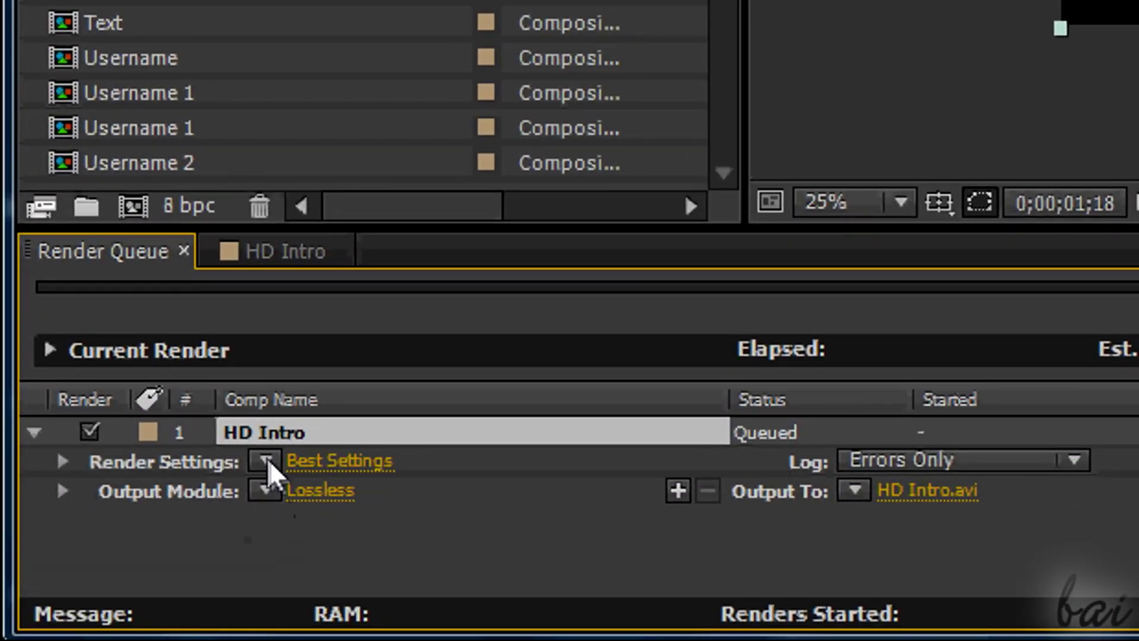
Examine the render settings of the queued HD Intro, including quality, resolution and size.
left_click(63, 461)
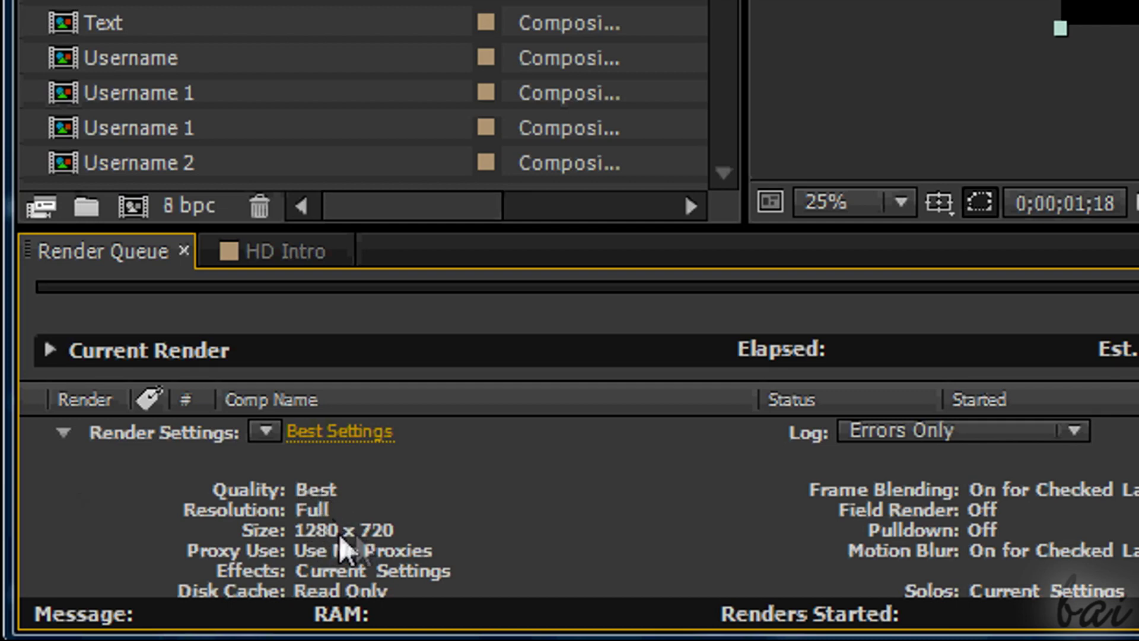
scroll(357, 534, "down", 3)
scroll(416, 548, "up", 4)
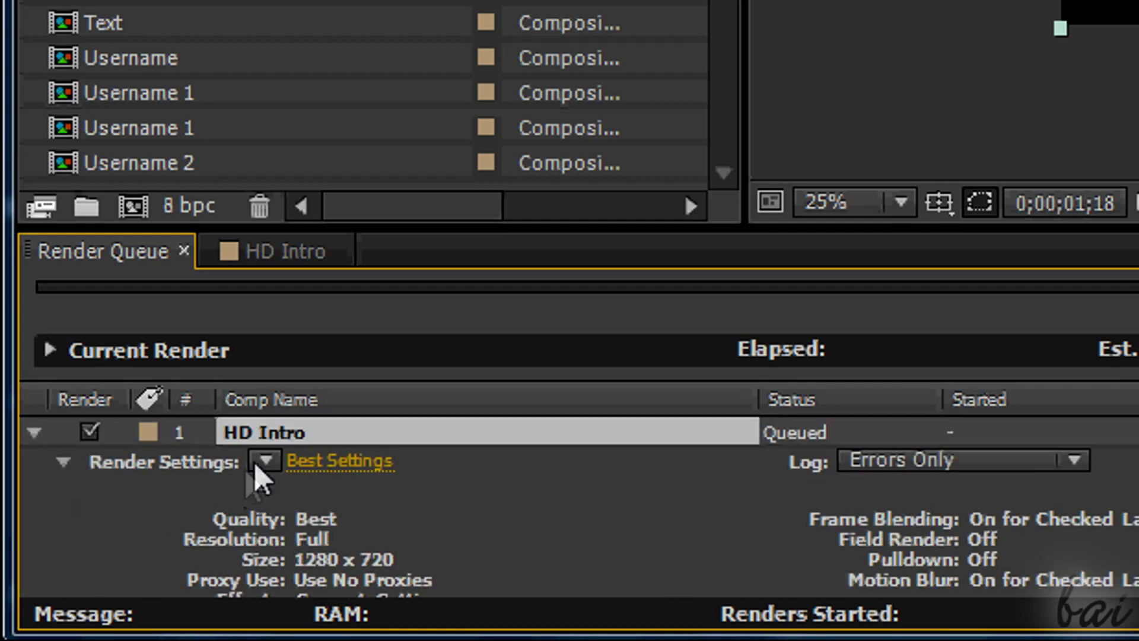
left_click(58, 473)
left_click(62, 462)
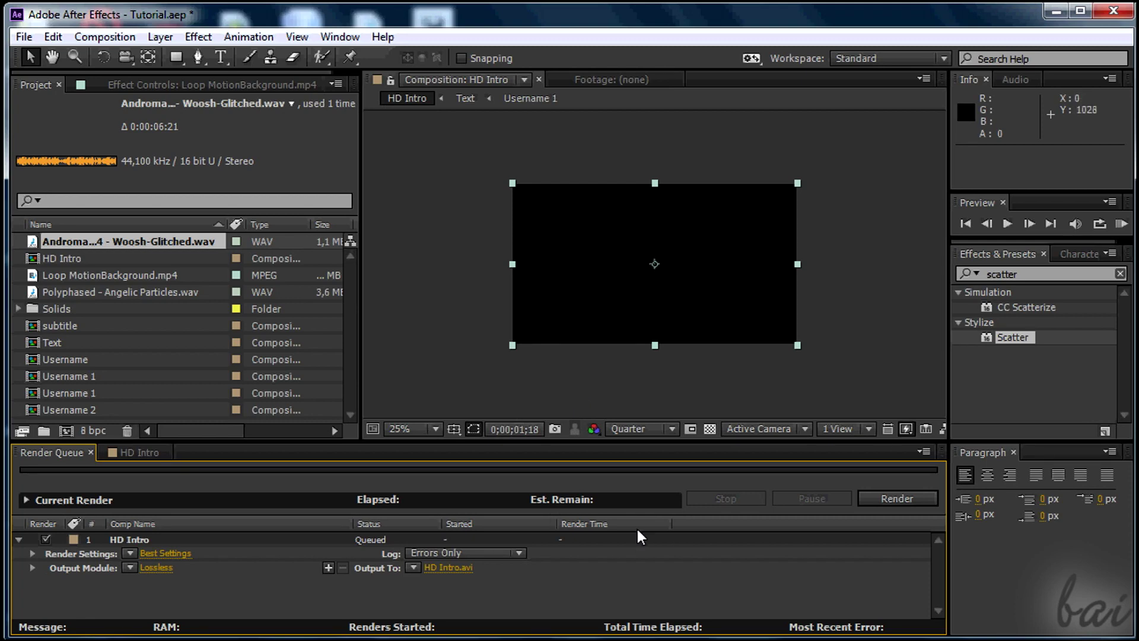
Return to the HD Intro timeline, select the Text layer and scrub the animation to 0;00;08;08.
left_click(134, 453)
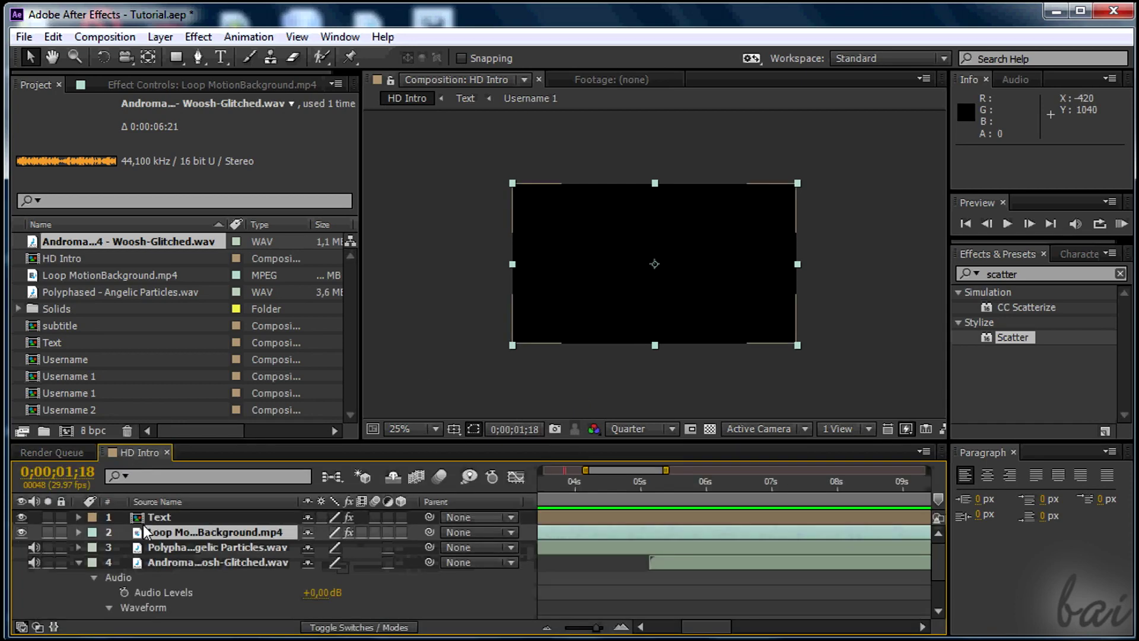
left_click(237, 517)
left_click_drag(644, 490, 671, 487)
left_click_drag(729, 487, 795, 485)
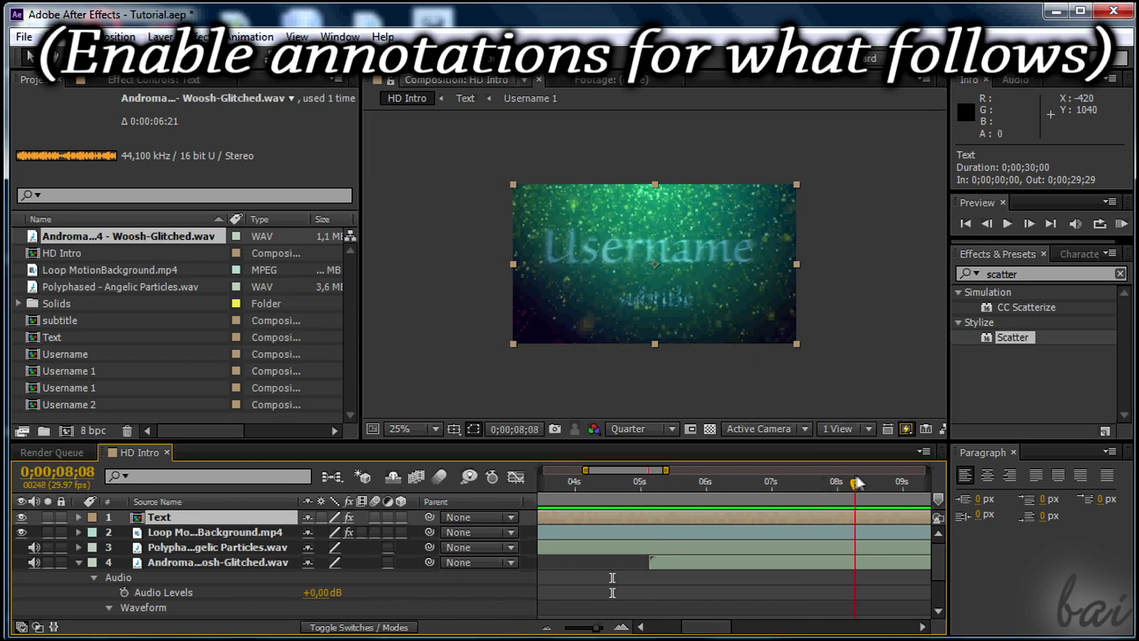